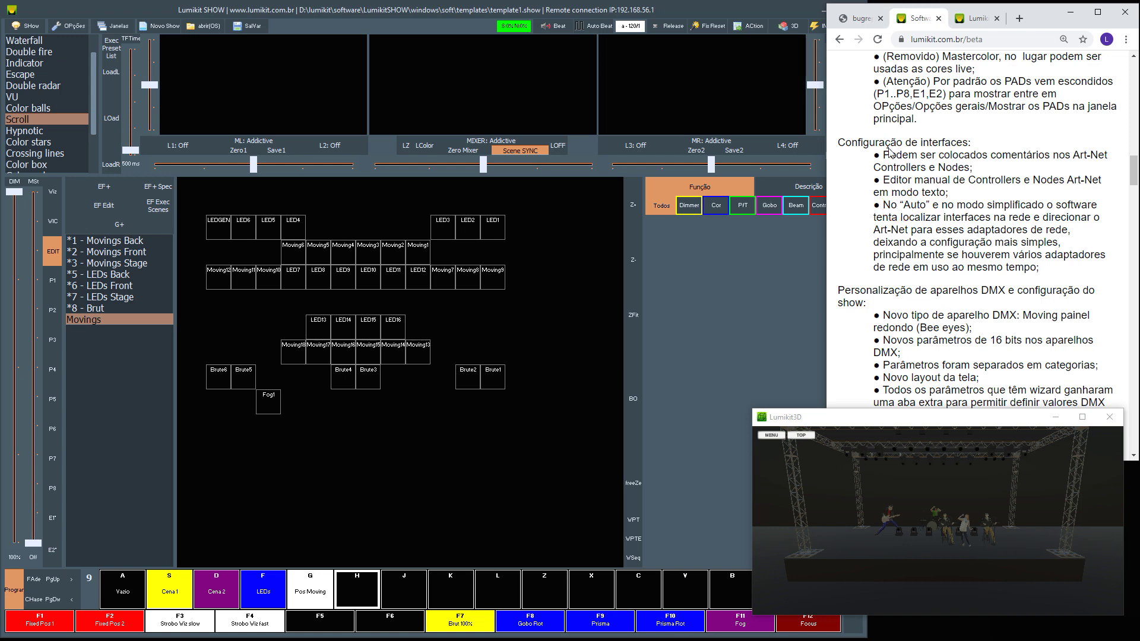
- Highlight the release note about comments on Art-Net Controllers and Nodes, and narrow the Lumikit SHOW window beside the browser
{"action": "left_click_drag", "start_coordinate": [883, 154], "coordinate": [979, 172]}
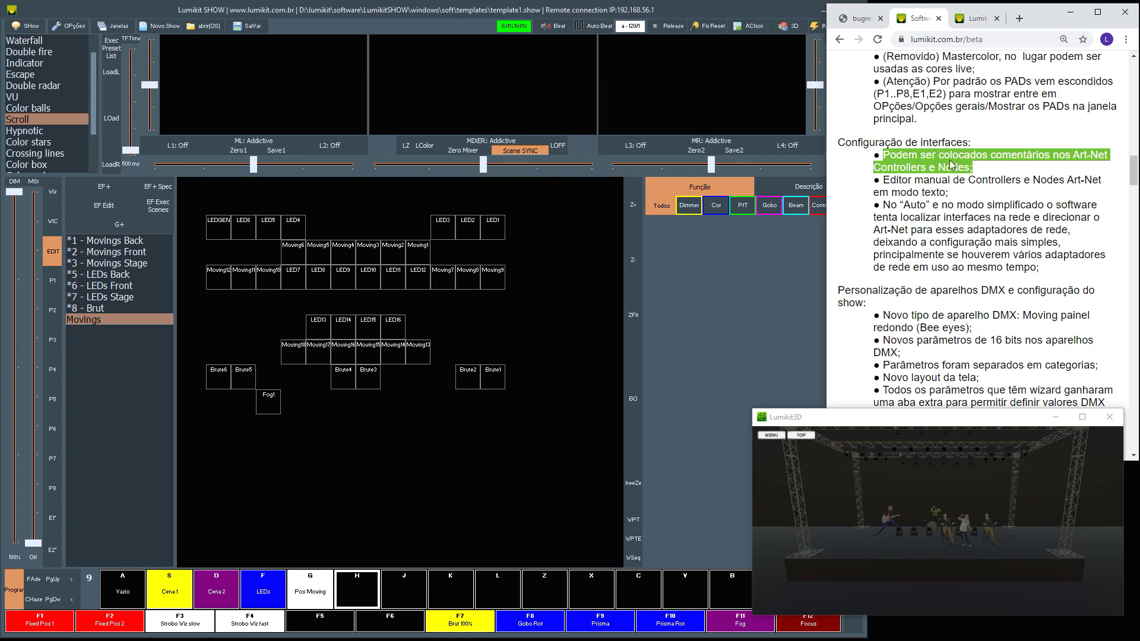
{"action": "left_click", "coordinate": [774, 12]}
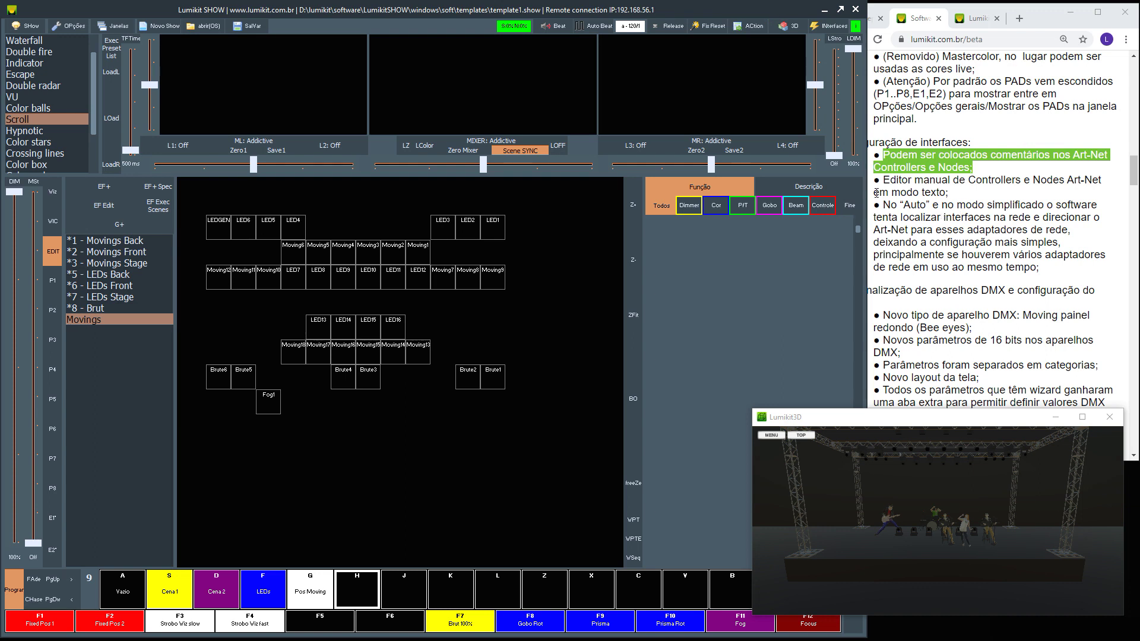
{"action": "left_click_drag", "start_coordinate": [867, 194], "coordinate": [827, 193]}
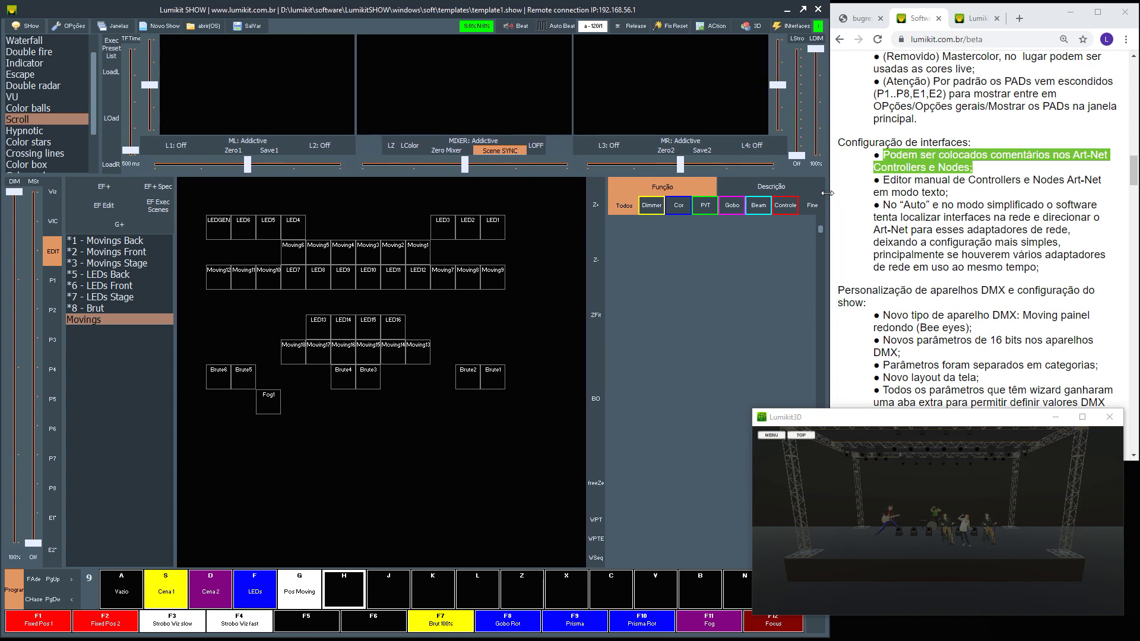
- Open the interface configuration and view the network adapters offered in simplified mode
{"action": "left_click", "coordinate": [799, 26]}
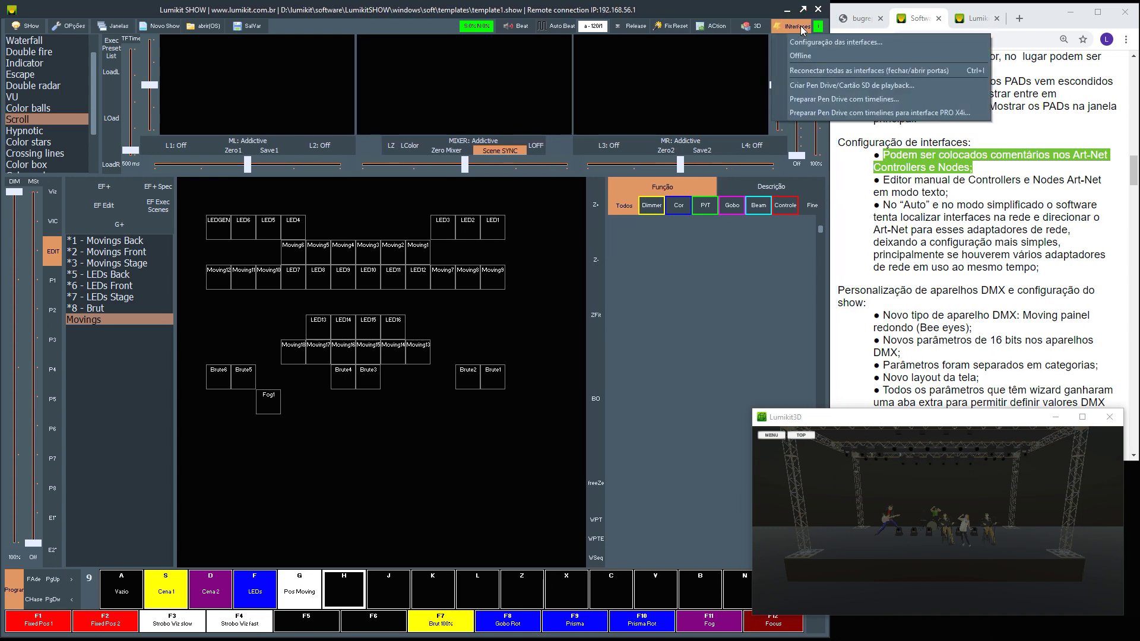
{"action": "left_click", "coordinate": [803, 40]}
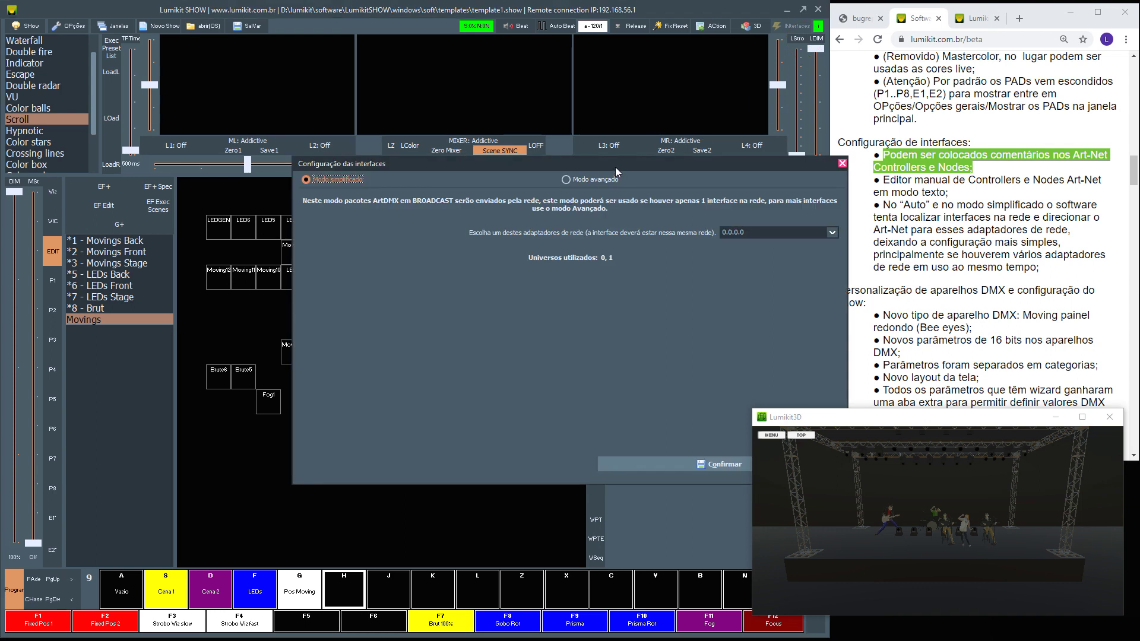
{"action": "left_click_drag", "start_coordinate": [615, 166], "coordinate": [327, 176]}
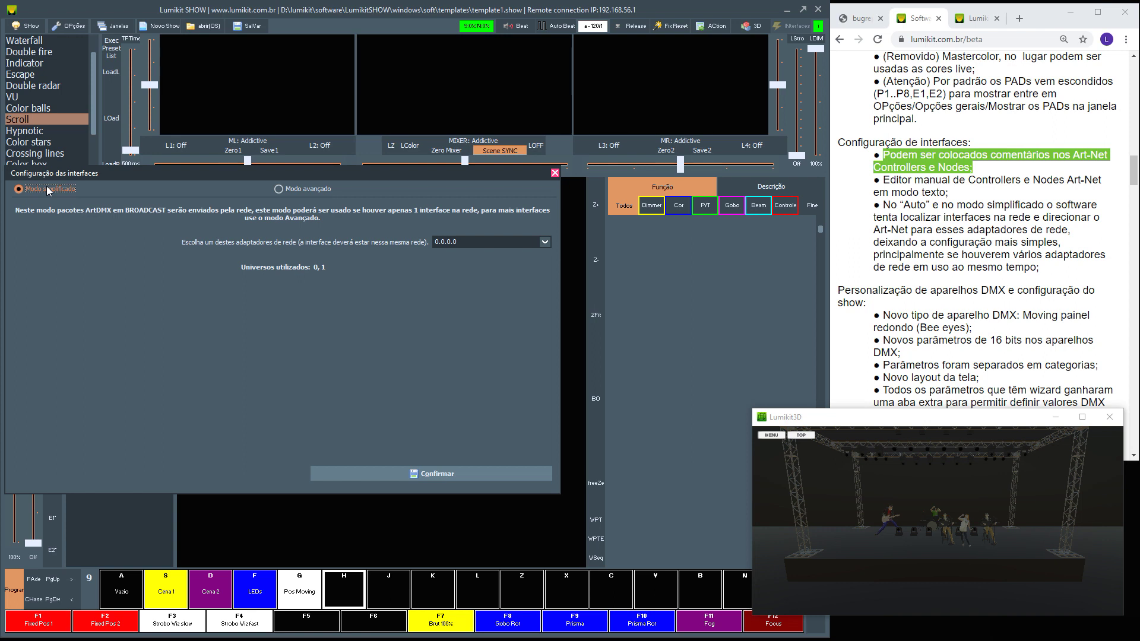
{"action": "left_click", "coordinate": [545, 241]}
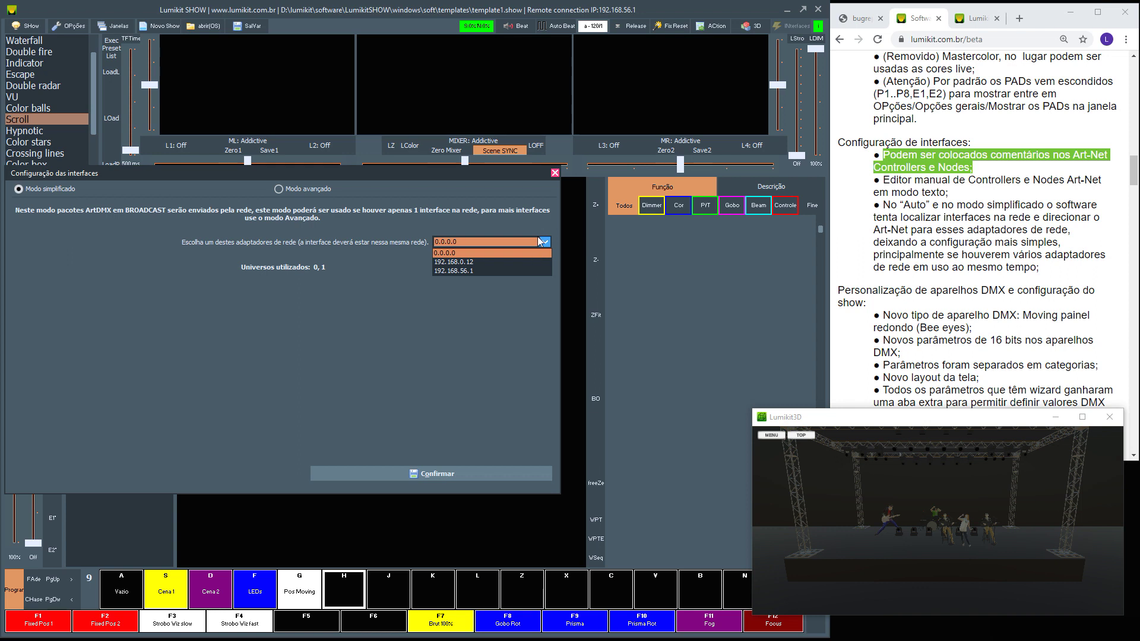
{"action": "left_click", "coordinate": [541, 225]}
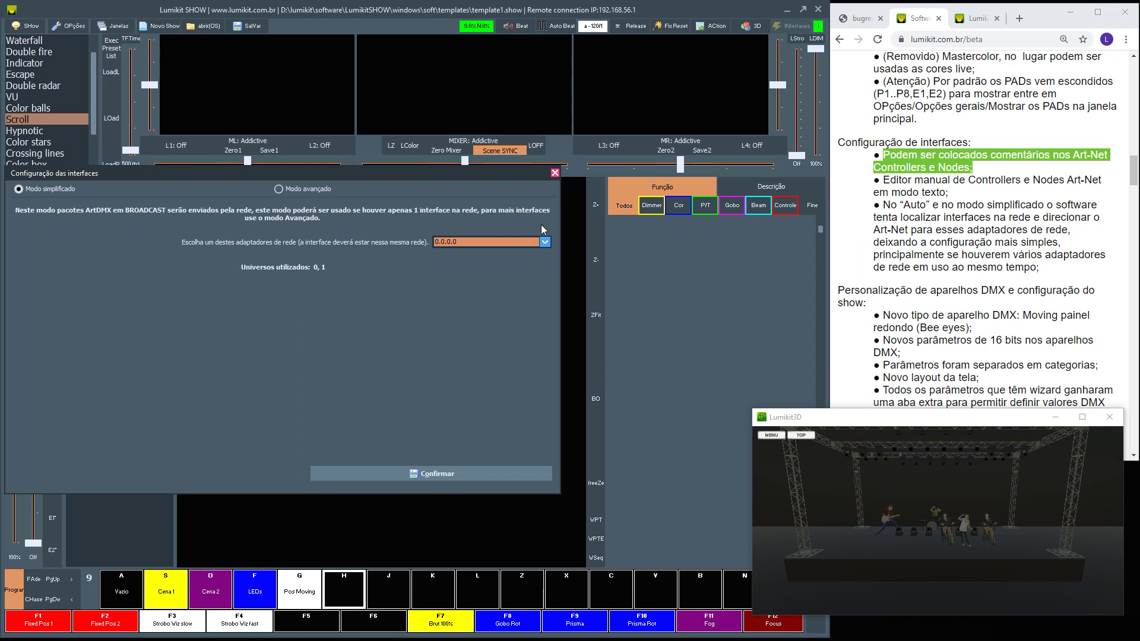
- Switch the interface configuration to advanced mode and highlight the release note about the manual Art-Net text editor
{"action": "left_click", "coordinate": [307, 196]}
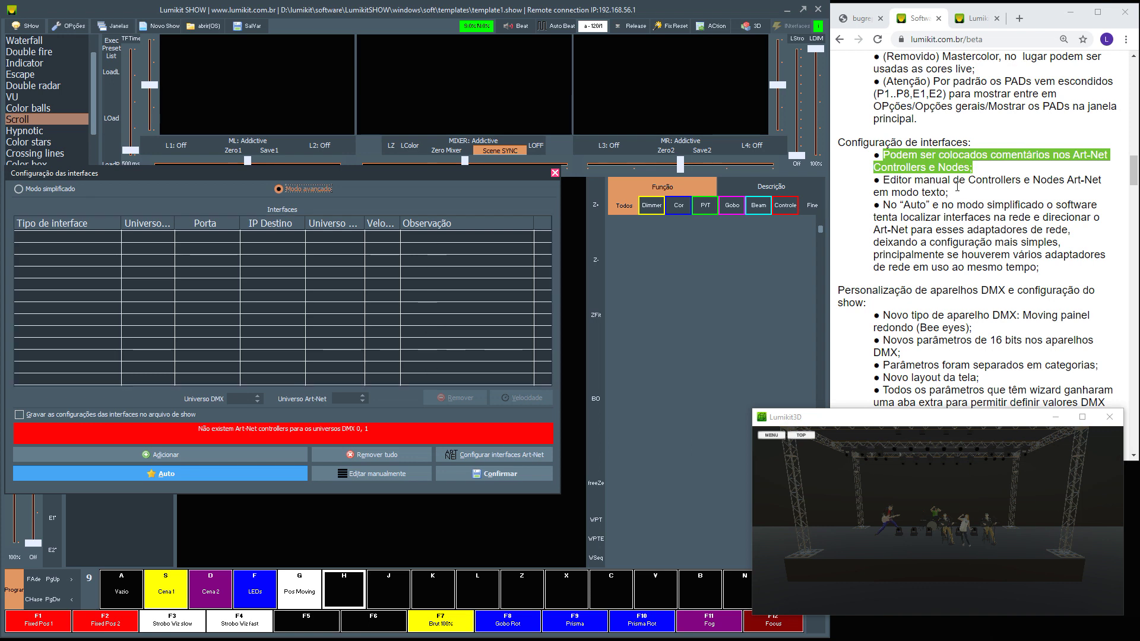
{"action": "left_click_drag", "start_coordinate": [949, 192], "coordinate": [885, 180]}
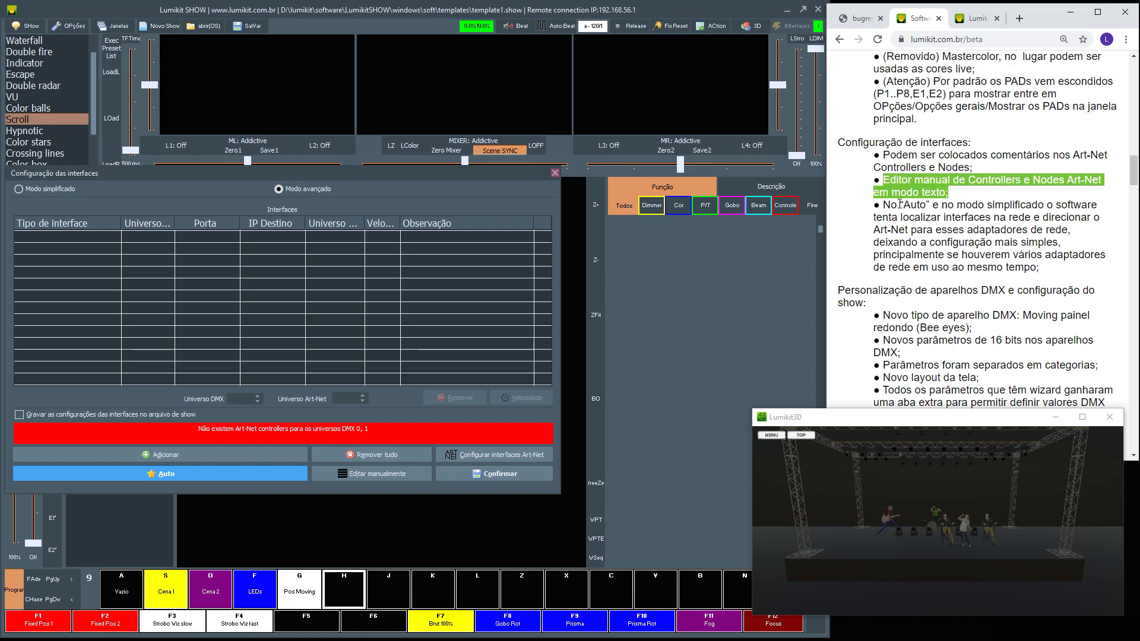
{"action": "left_click", "coordinate": [175, 173]}
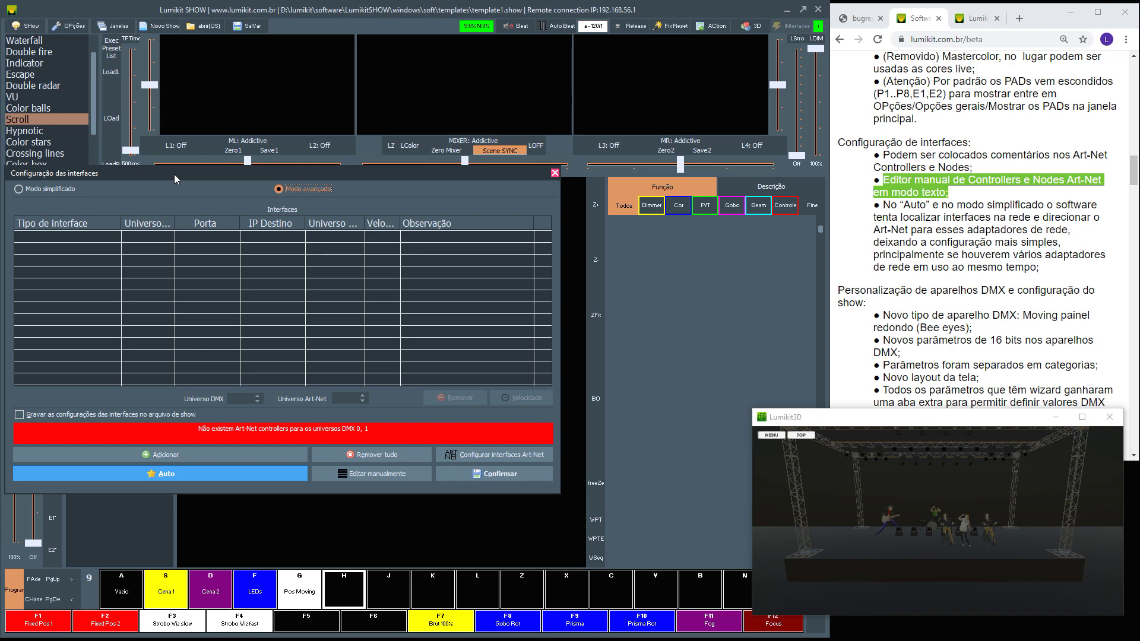
- Add an Art-Net interface covering 12 universes, keeping local IP 0.0.0.0 and destination IP 255.255.255.255
{"action": "left_click", "coordinate": [145, 456]}
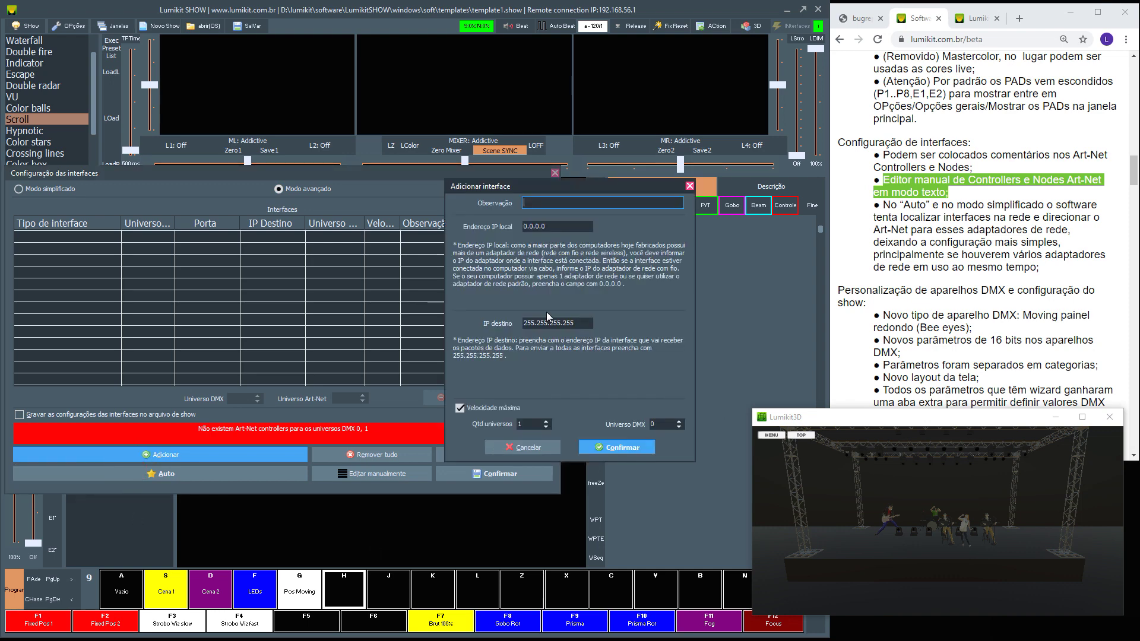
{"action": "left_click", "coordinate": [536, 424]}
{"action": "type", "text": "12"}
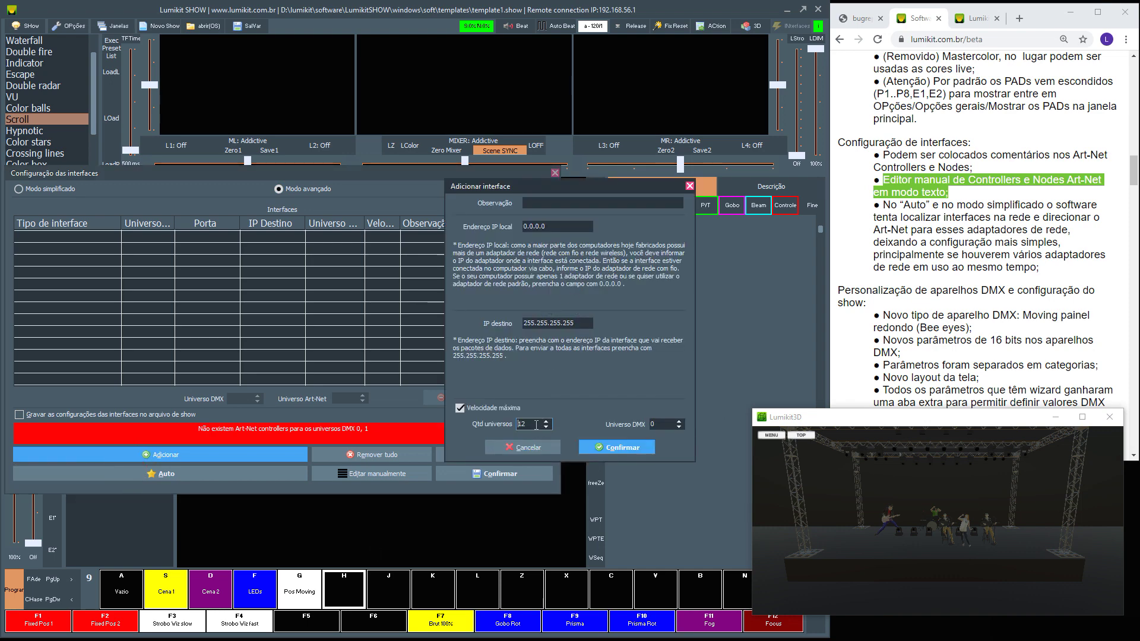
{"action": "left_click", "coordinate": [617, 448]}
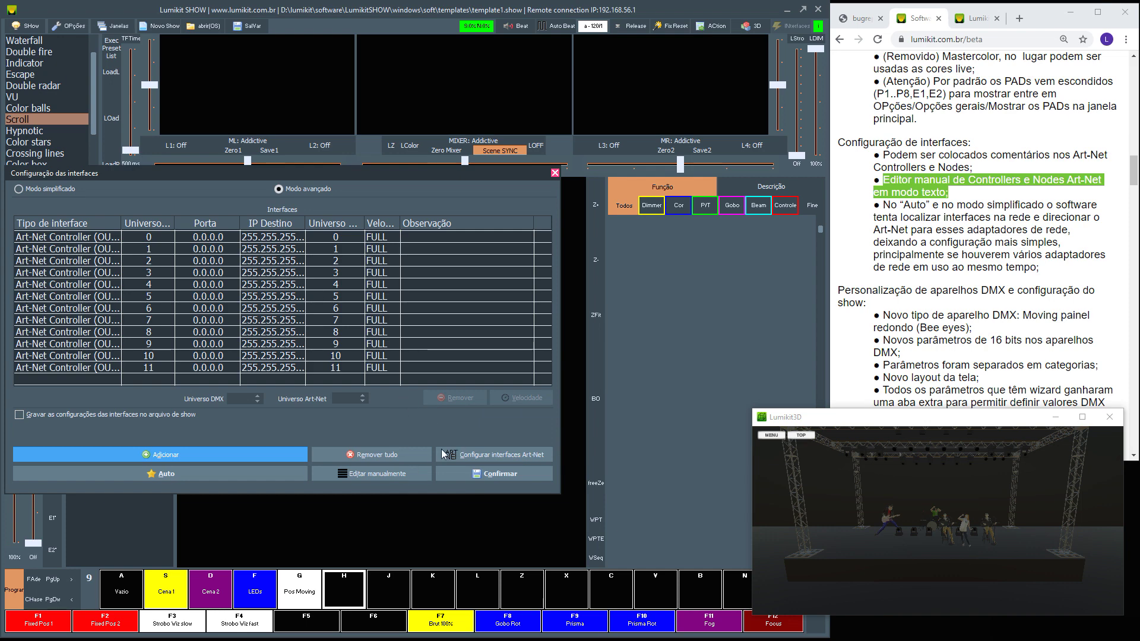
- In the manual editor, set the Art-Net universes of the first five controllers to 001, 002, 003, 004 and 000
{"action": "left_click", "coordinate": [378, 475]}
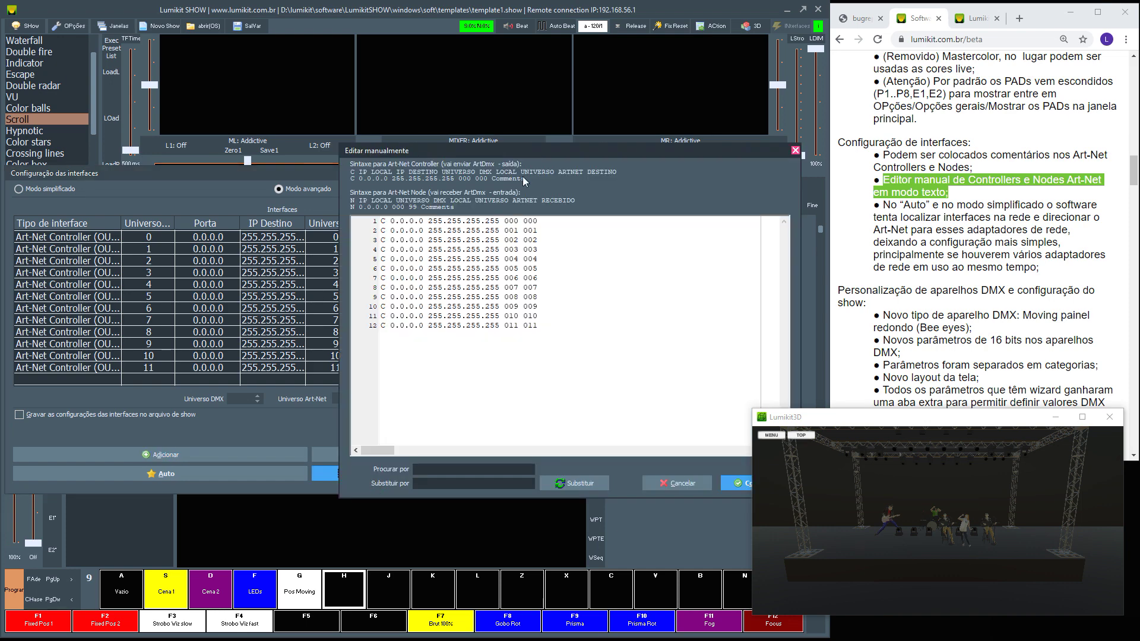
{"action": "left_click_drag", "start_coordinate": [491, 150], "coordinate": [395, 191]}
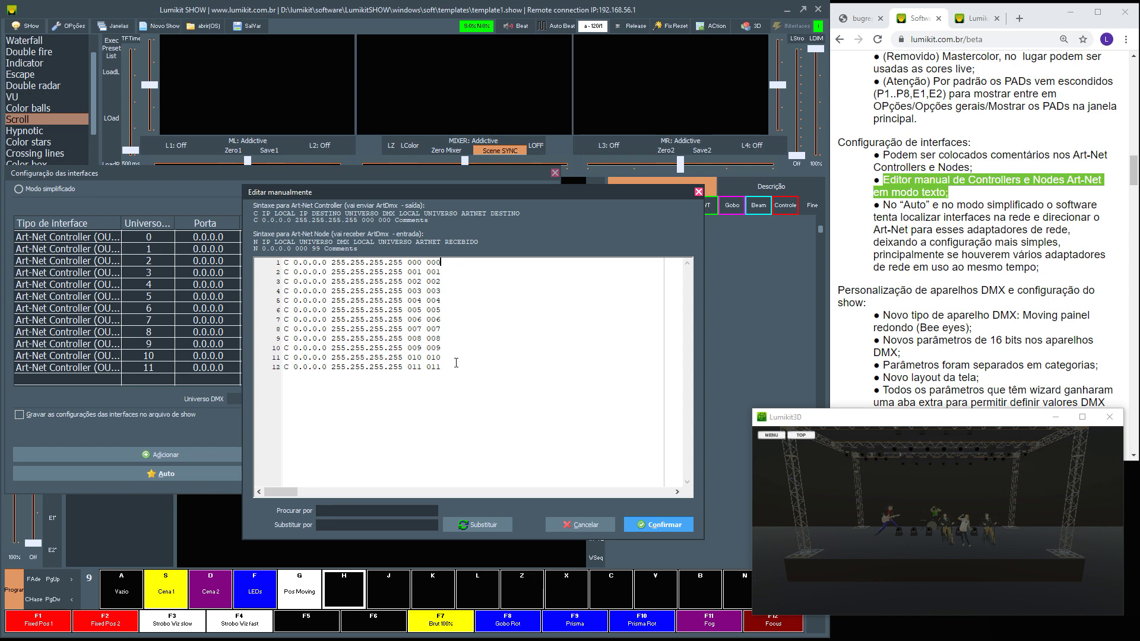
{"action": "key", "text": "BackSpace"}
{"action": "key", "text": "Down"}
{"action": "key", "text": "BackSpace"}
{"action": "type", "text": "4"}
{"action": "key", "text": "Down"}
{"action": "key", "text": "BackSpace"}
{"action": "left_click_drag", "start_coordinate": [424, 192], "coordinate": [581, 187]}
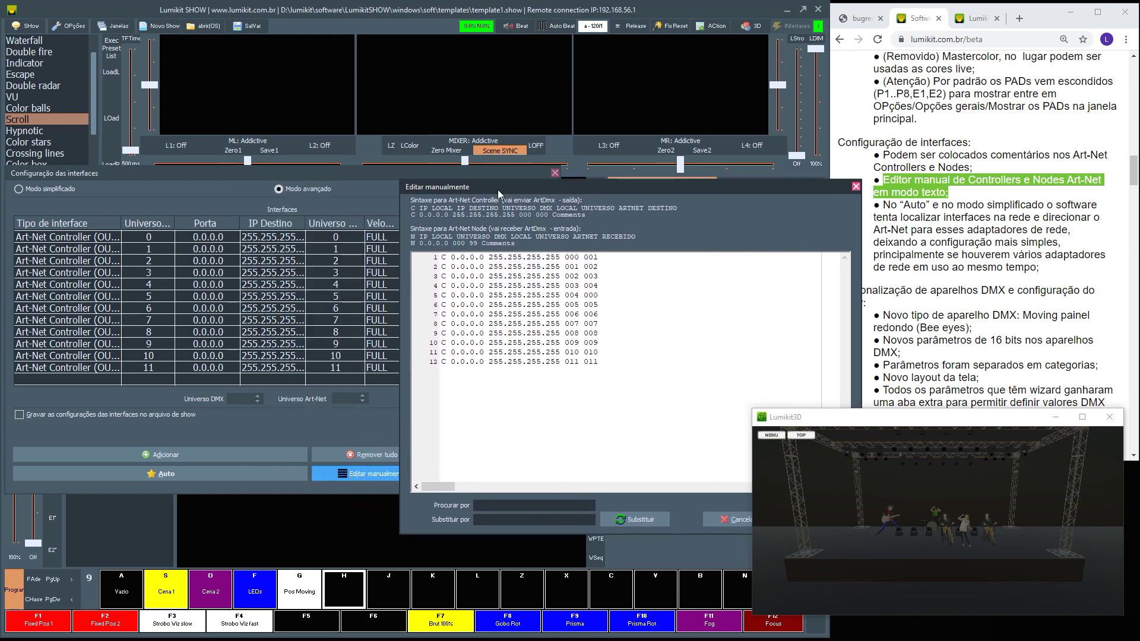
{"action": "left_click_drag", "start_coordinate": [498, 190], "coordinate": [230, 175]}
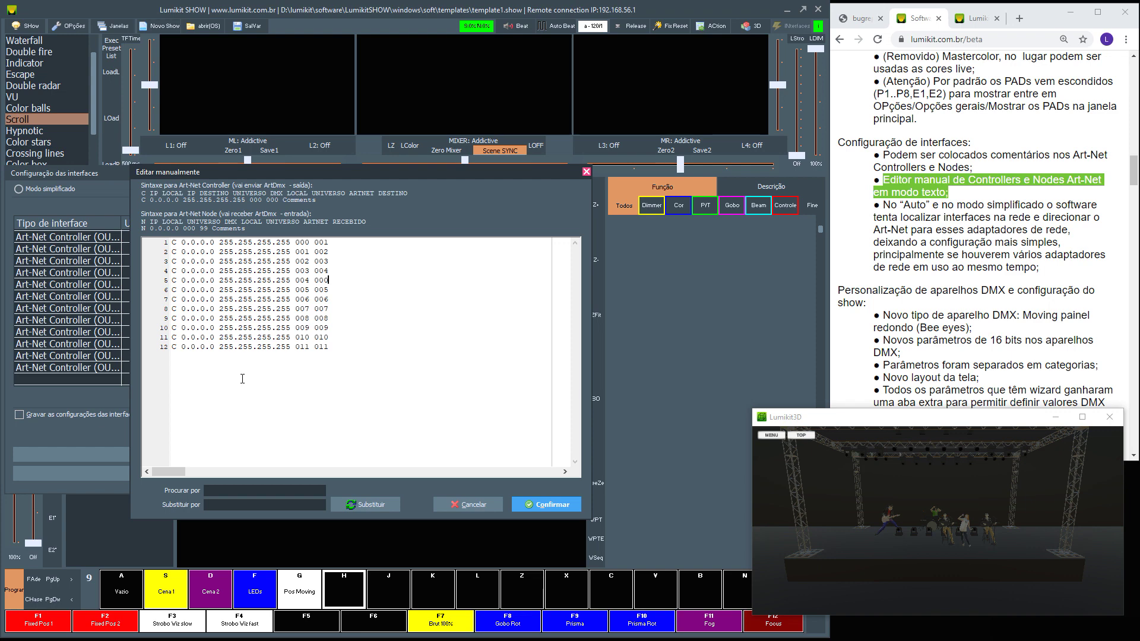
- Try appending 999 to the Art-Net universe on the fifth line, and remove the extra digits
{"action": "type", "text": "999"}
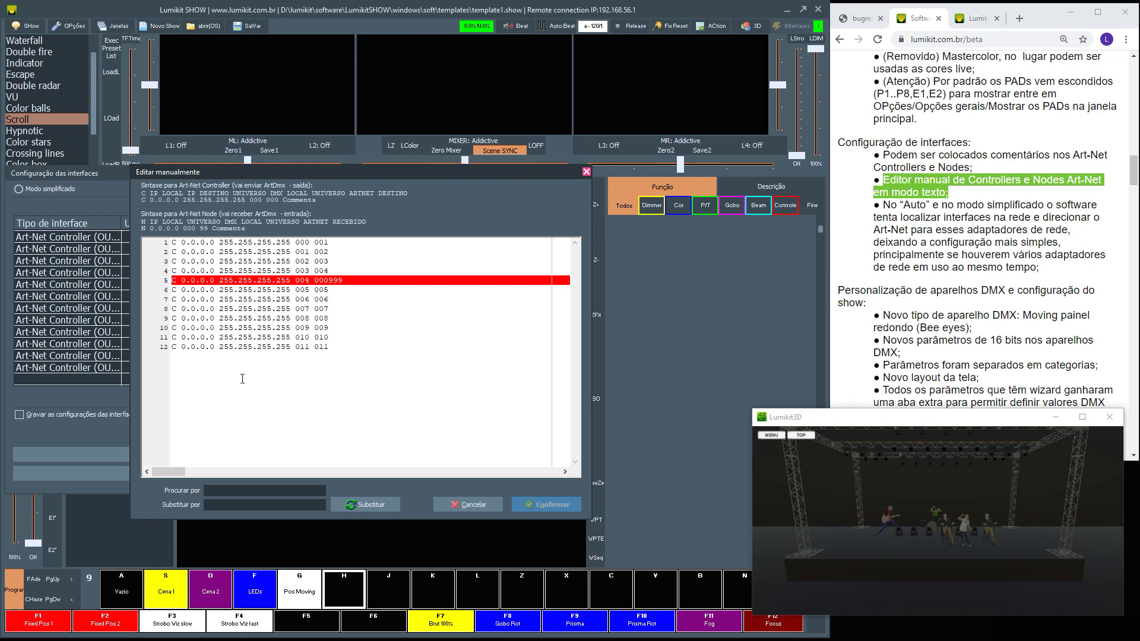
{"action": "key", "text": "BackSpace"}
{"action": "key", "text": "BackSpace"}
{"action": "key", "text": "BackSpace"}
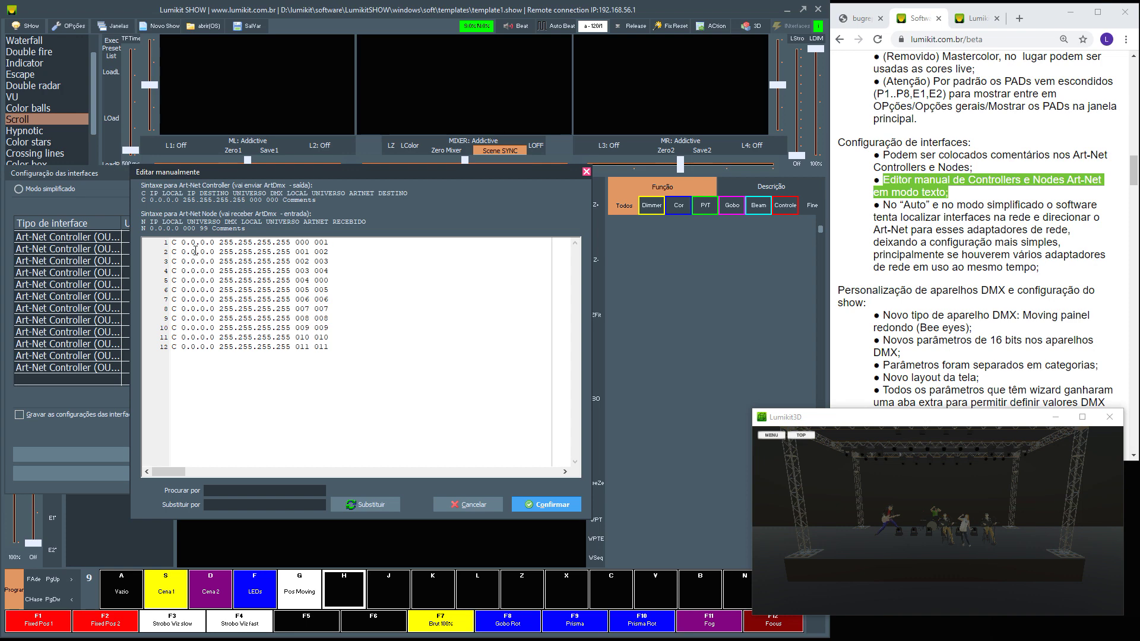
- Add the comments COMENTARIO, PRO X4 and PRO 2 to the first three controller lines and apply the manual edits
{"action": "double_click", "coordinate": [174, 243]}
{"action": "double_click", "coordinate": [174, 252]}
{"action": "left_click", "coordinate": [333, 242]}
{"action": "type", "text": "Co"}
{"action": "type", "text": "MENTA"}
{"action": "type", "text": "RIO"}
{"action": "type", "text": "PRO X4"}
{"action": "key", "text": "Down"}
{"action": "type", "text": "PRO 2"}
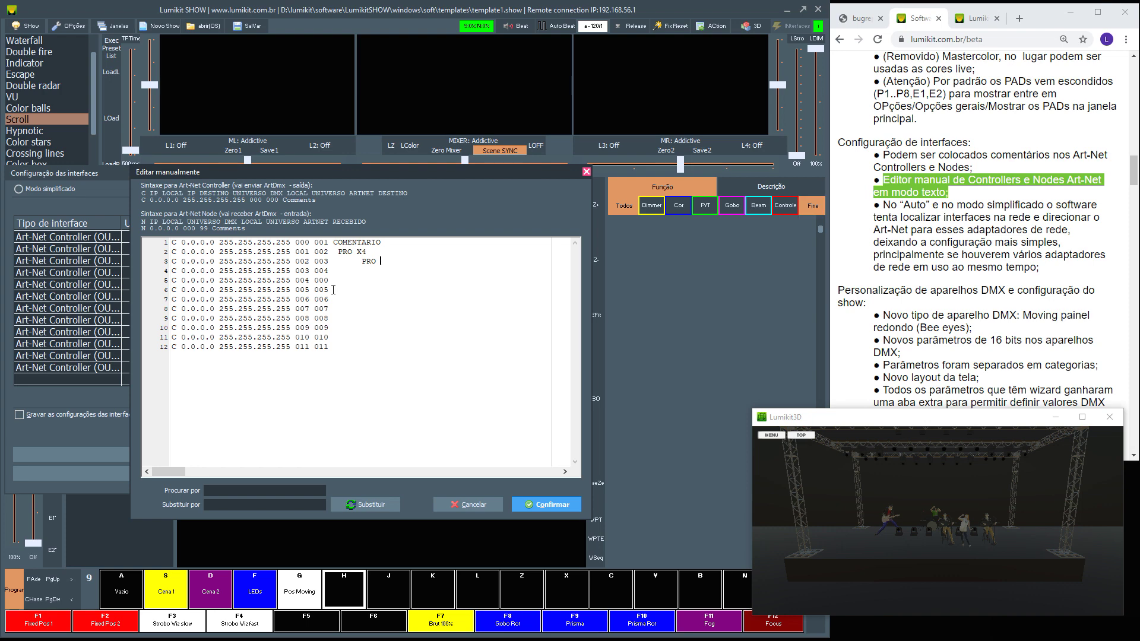
{"action": "left_click", "coordinate": [519, 503]}
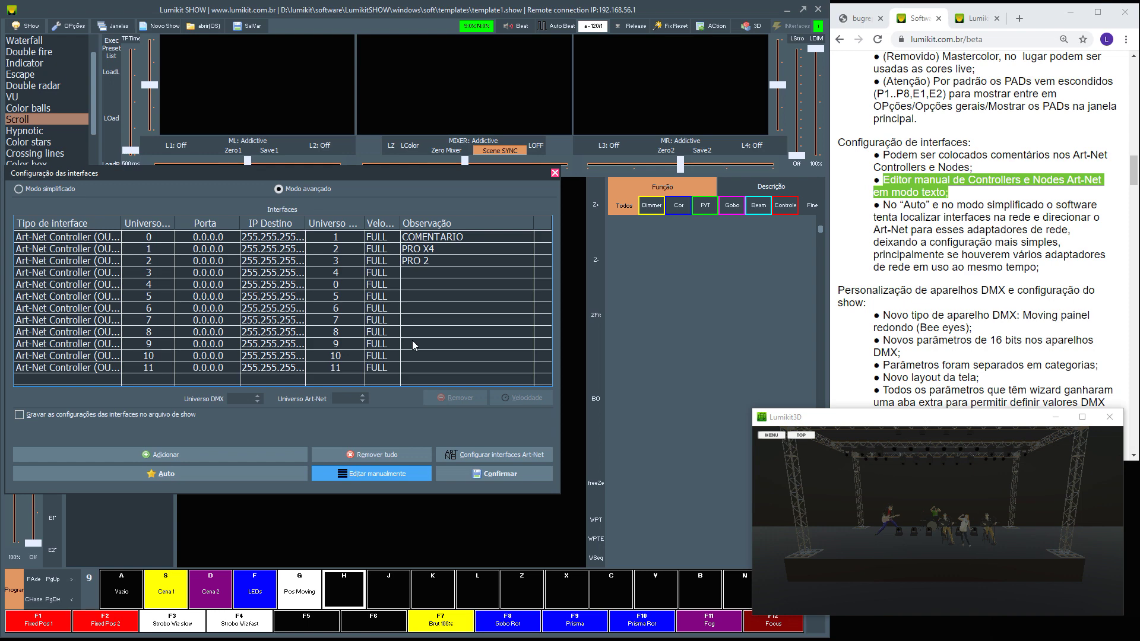
- Replace local IP 0.0.0.0 with 192.168.0.10 in all controller lines of the manual editor and apply the change
{"action": "left_click", "coordinate": [368, 473]}
{"action": "left_click_drag", "start_coordinate": [567, 333], "coordinate": [295, 209]}
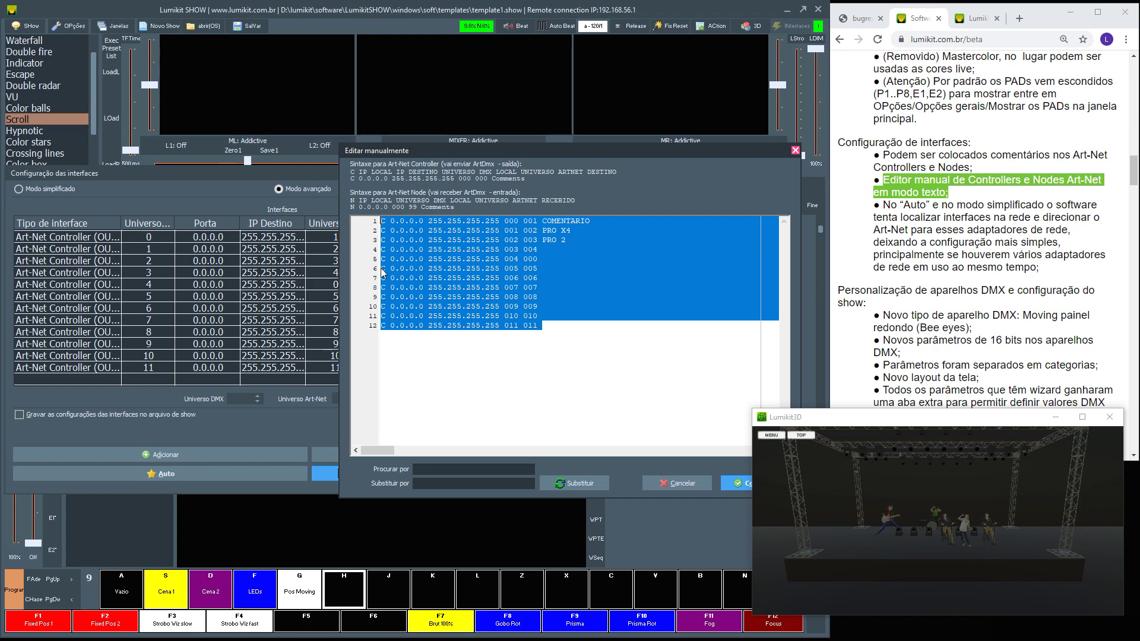
{"action": "left_click", "coordinate": [448, 307]}
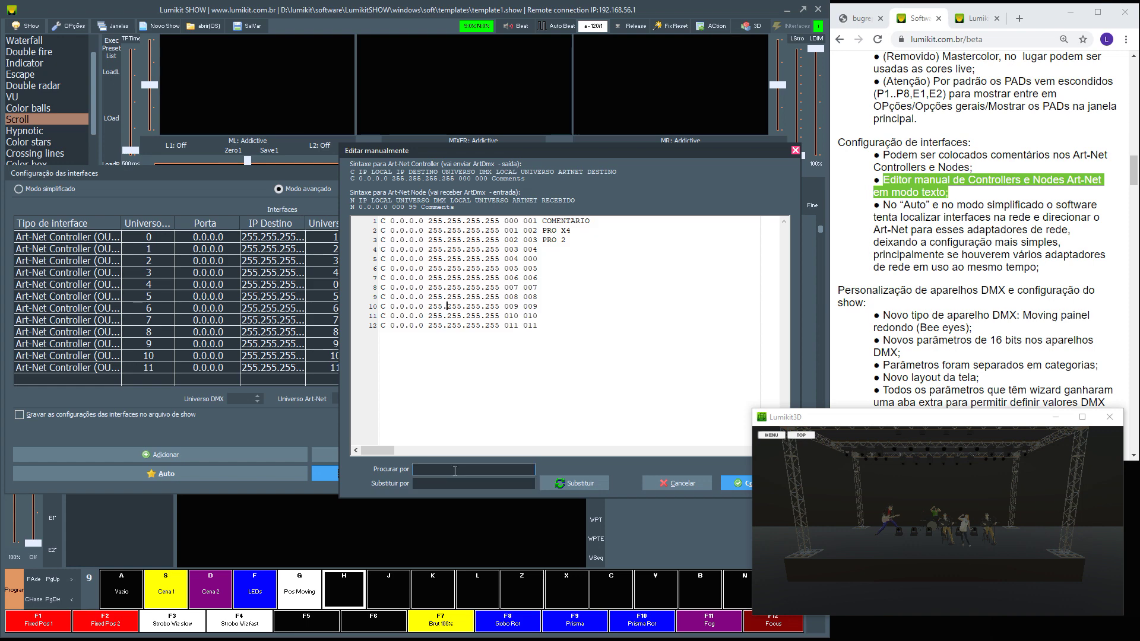
{"action": "type", "text": "0.0.0.0"}
{"action": "key", "text": "Tab"}
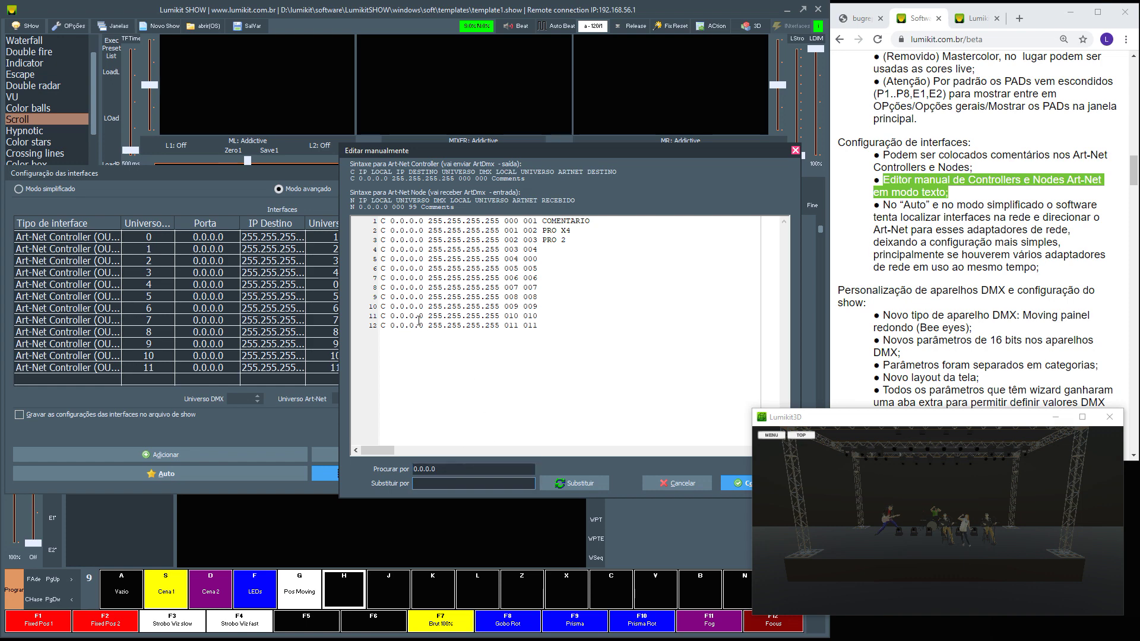
{"action": "type", "text": "192.168.0.10"}
{"action": "left_click", "coordinate": [575, 480]}
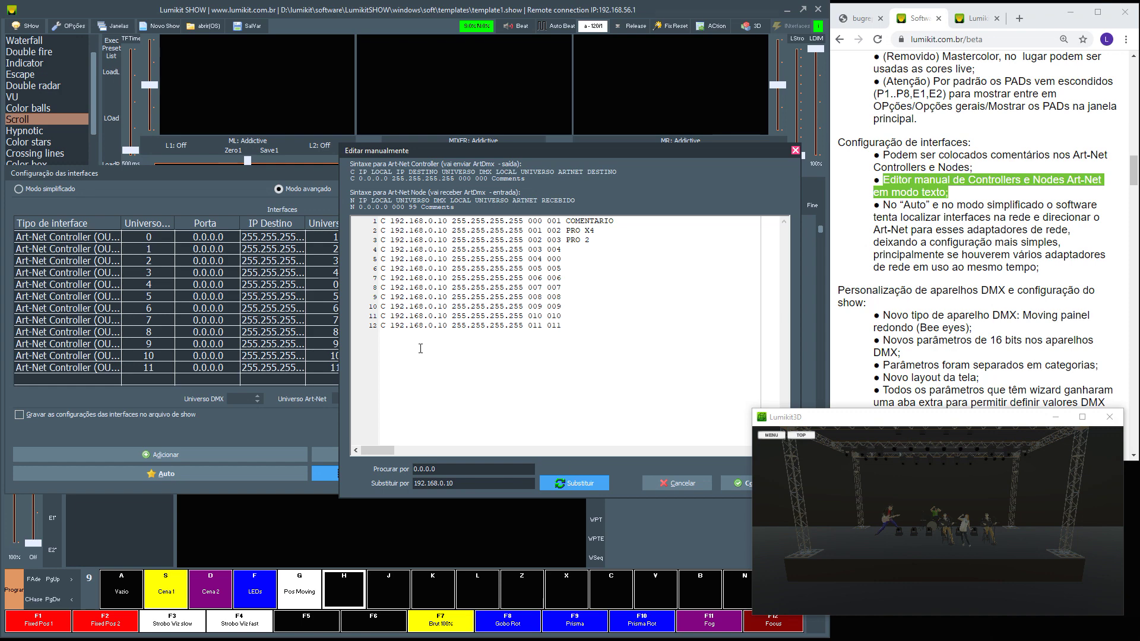
{"action": "left_click", "coordinate": [739, 483]}
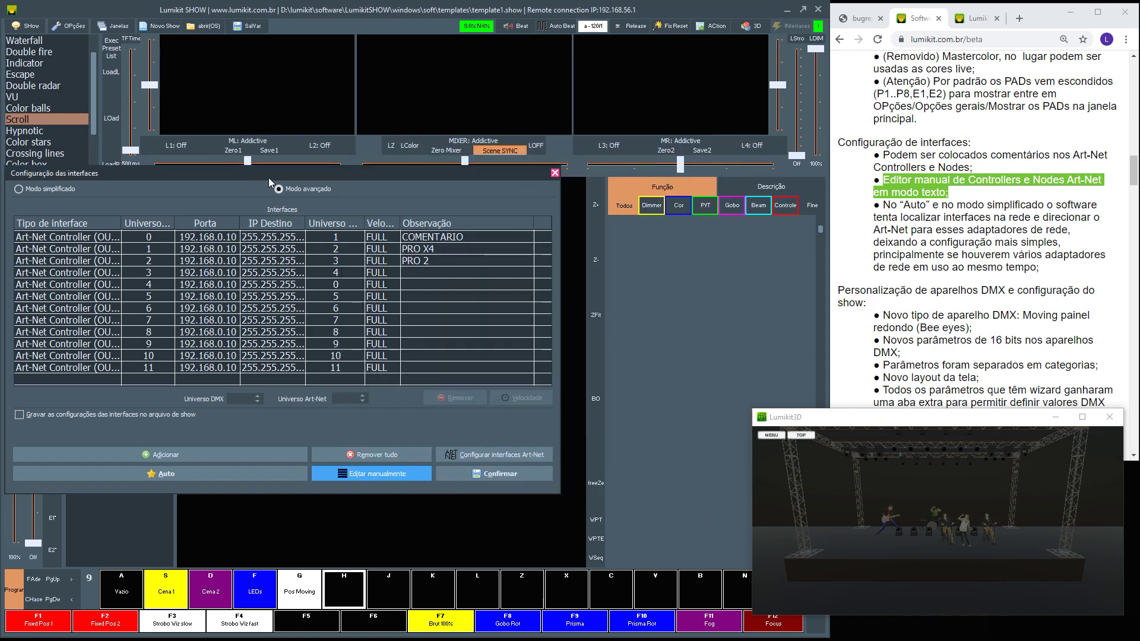
- Remove all Art-Net controllers from the interface list
{"action": "left_click_drag", "start_coordinate": [269, 177], "coordinate": [326, 157]}
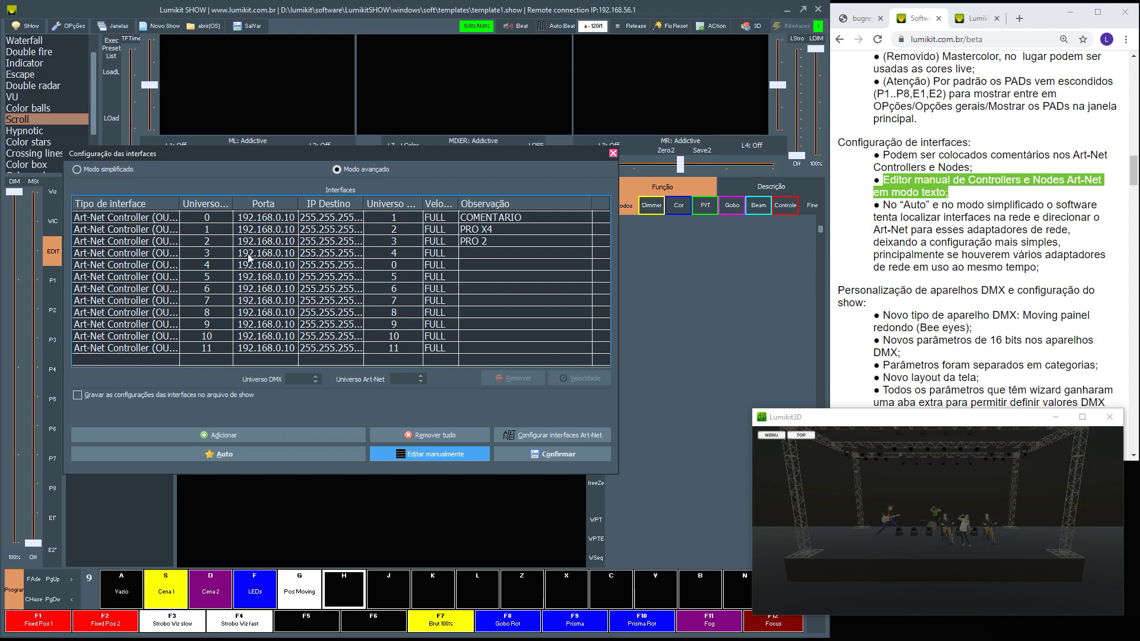
{"action": "left_click", "coordinate": [416, 434]}
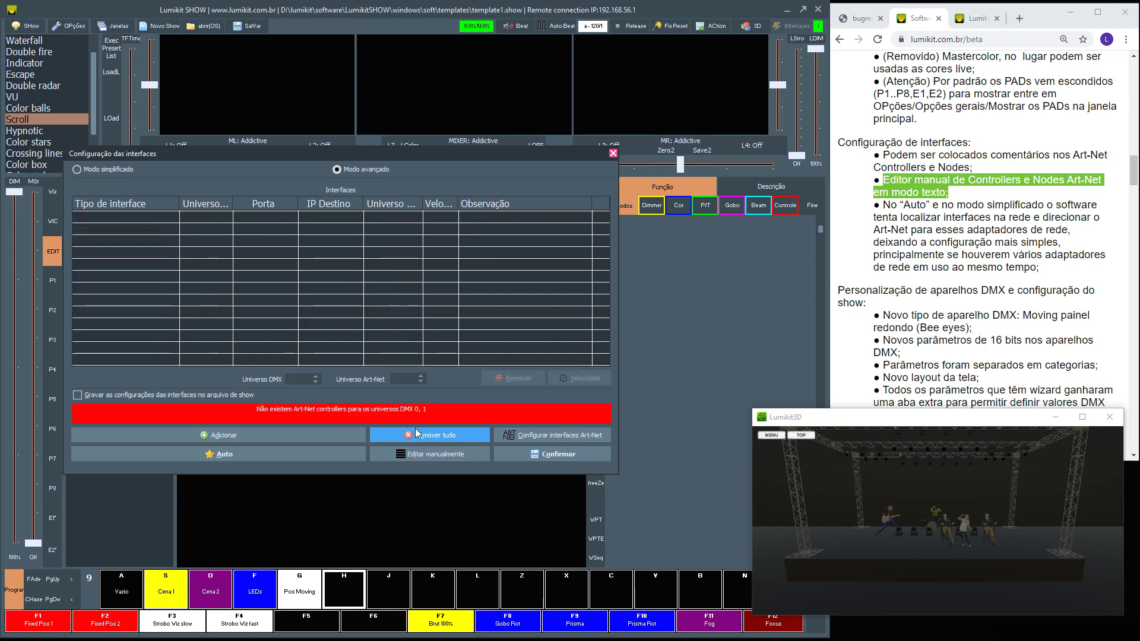
- Highlight the release note about automatic interface detection and review the simplified-mode adapter choices, keeping 0.0.0.0 selected
{"action": "left_click_drag", "start_coordinate": [883, 205], "coordinate": [1051, 273]}
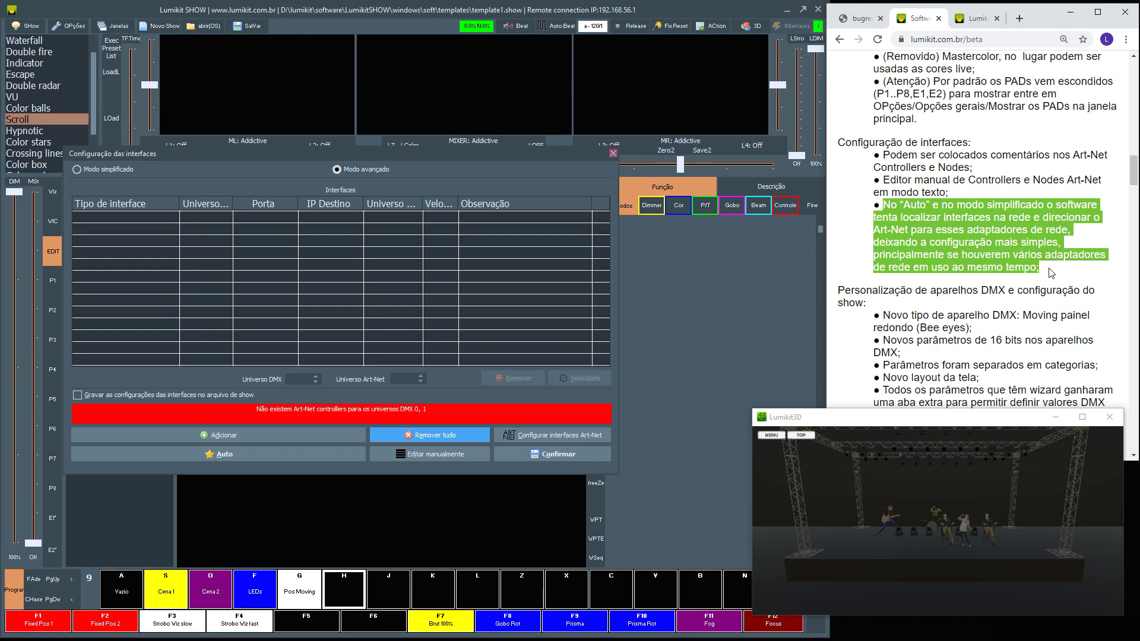
{"action": "left_click", "coordinate": [101, 169]}
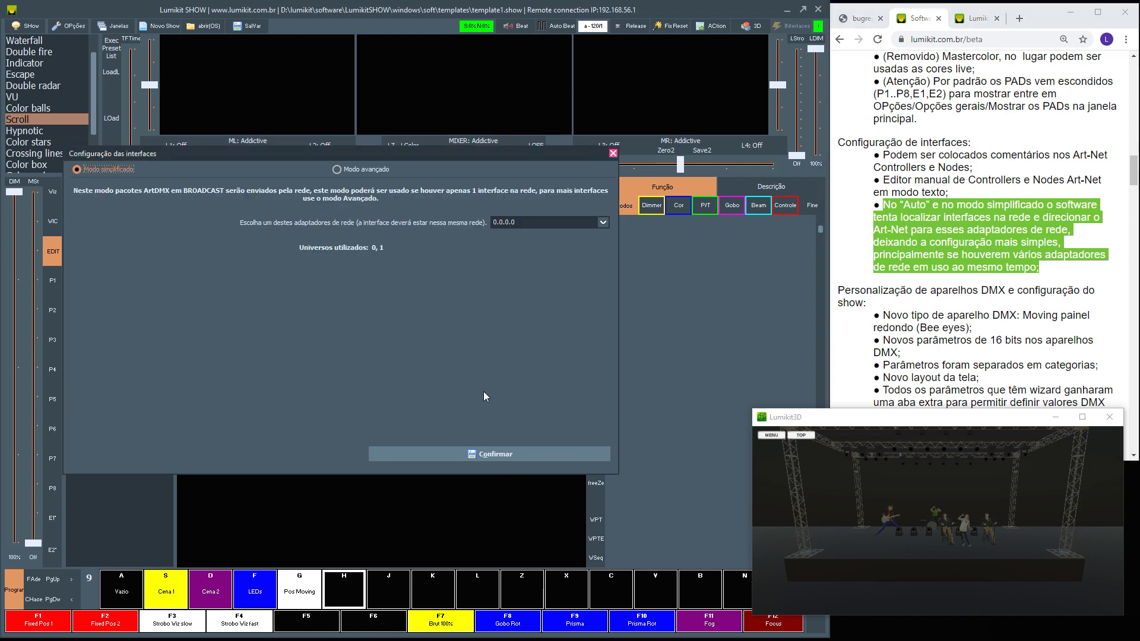
{"action": "left_click", "coordinate": [603, 224]}
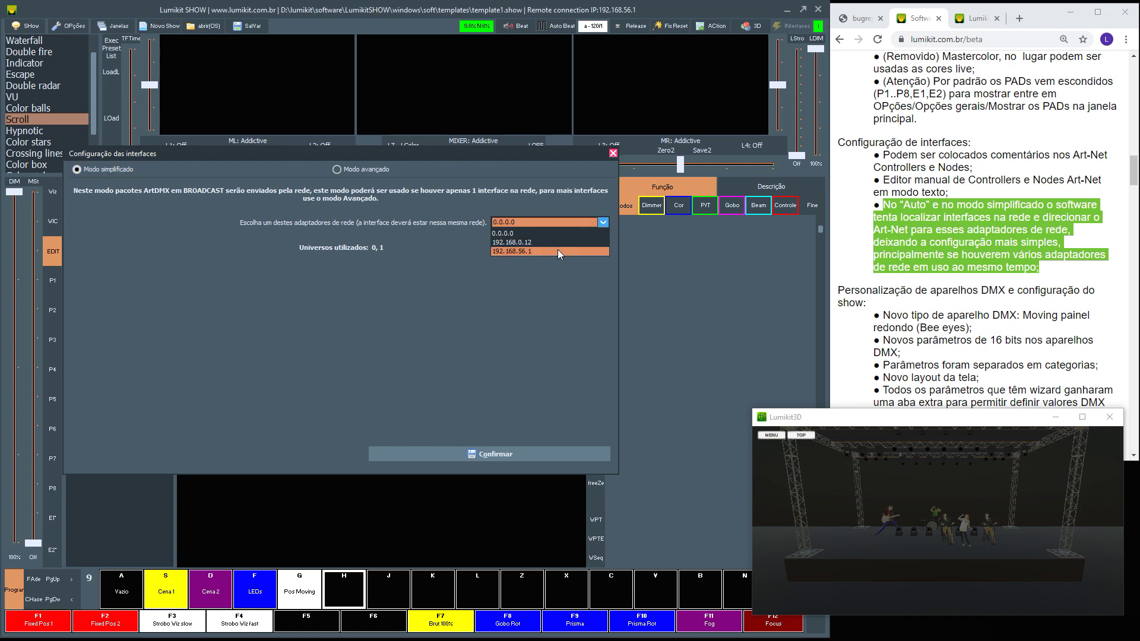
{"action": "left_click", "coordinate": [542, 234]}
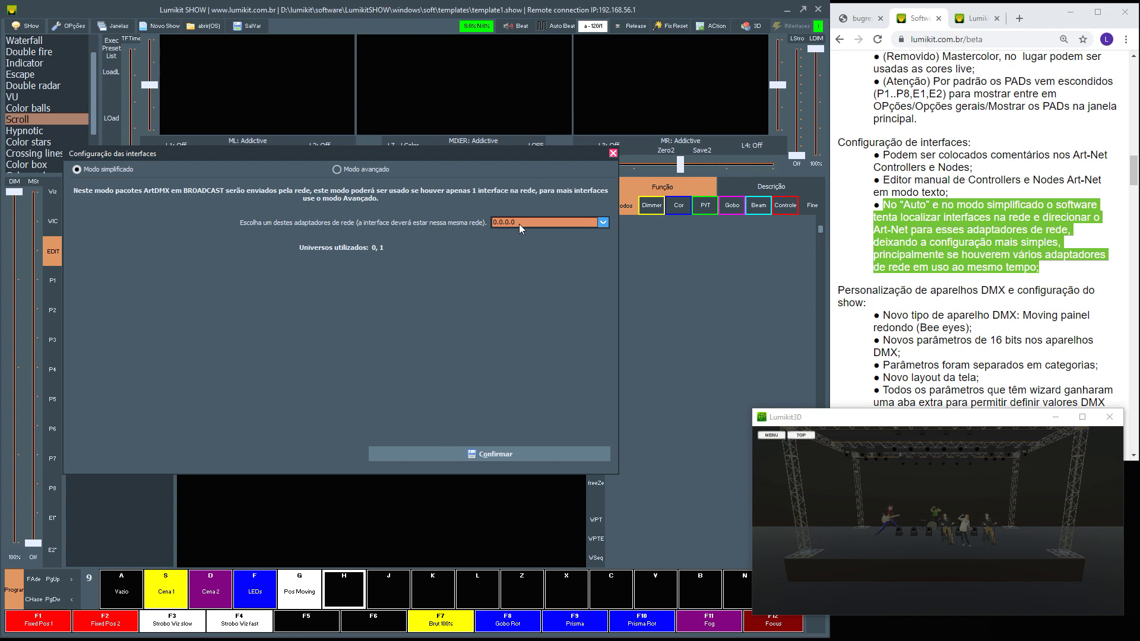
{"action": "left_click", "coordinate": [519, 224]}
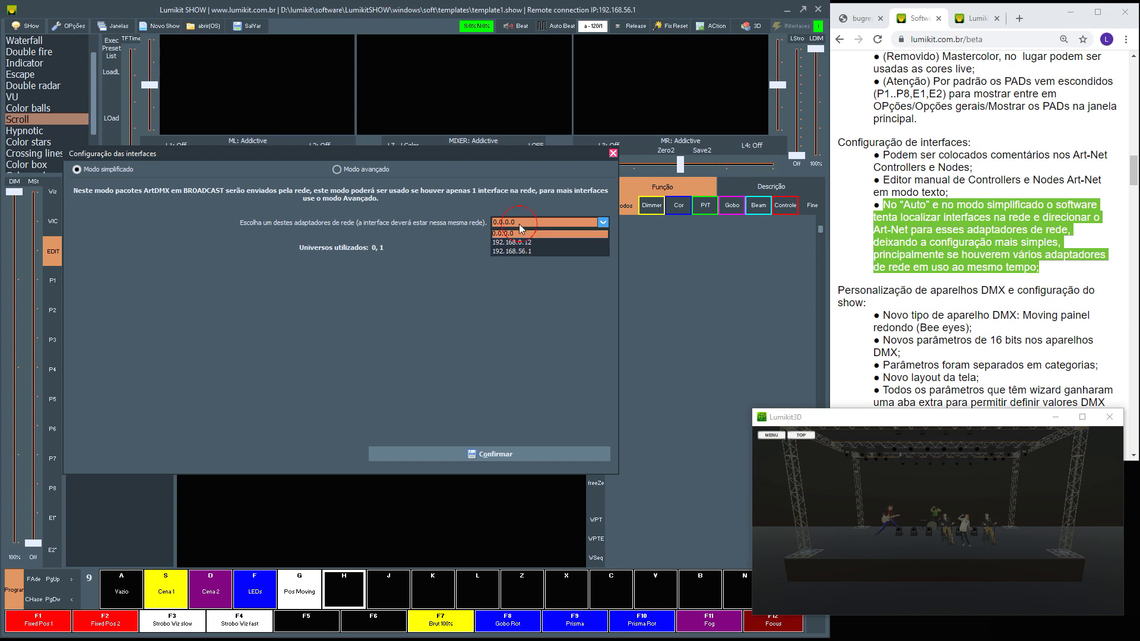
{"action": "left_click", "coordinate": [463, 307]}
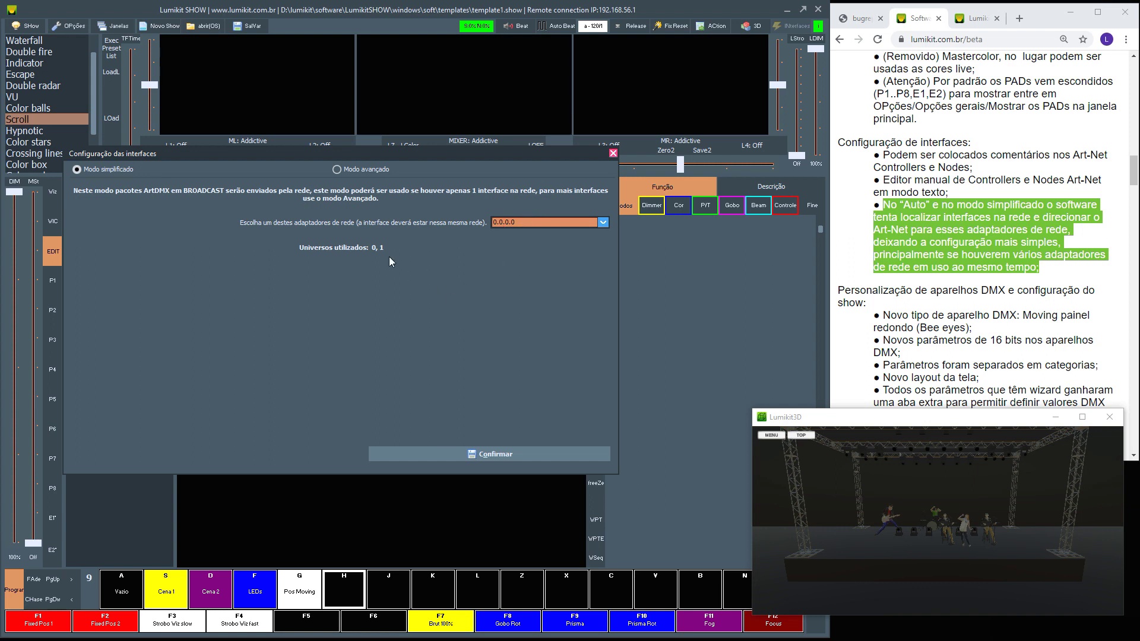
- View the advanced and simplified modes of the interface configuration, closing the dialog without confirming any changes
{"action": "left_click", "coordinate": [337, 169]}
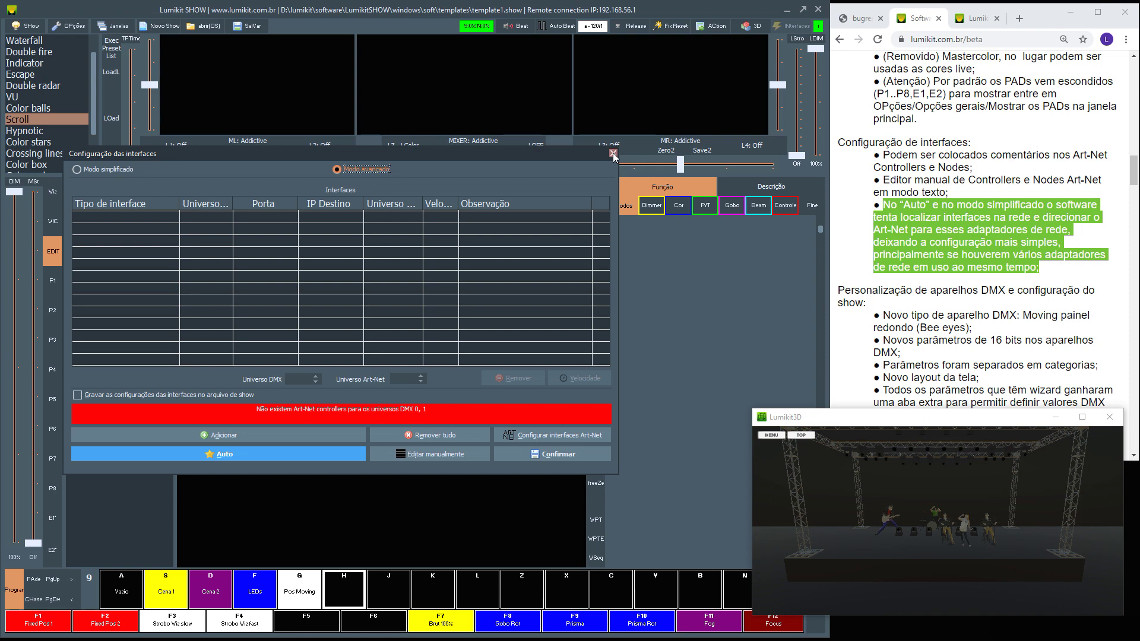
{"action": "left_click", "coordinate": [613, 152]}
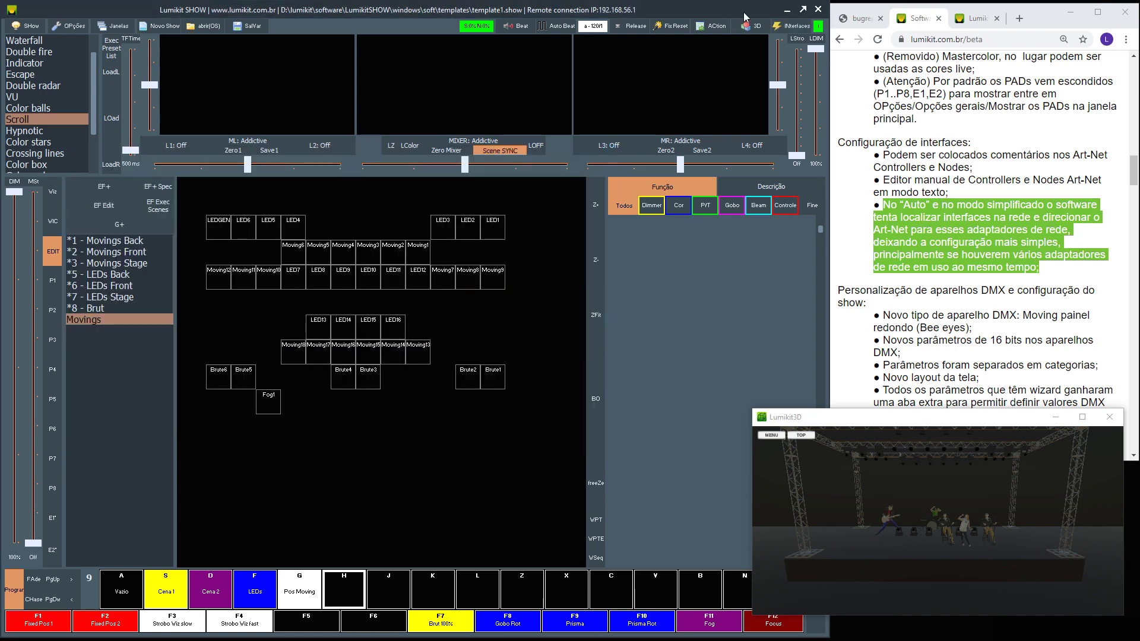
{"action": "left_click", "coordinate": [796, 26]}
{"action": "left_click", "coordinate": [843, 41]}
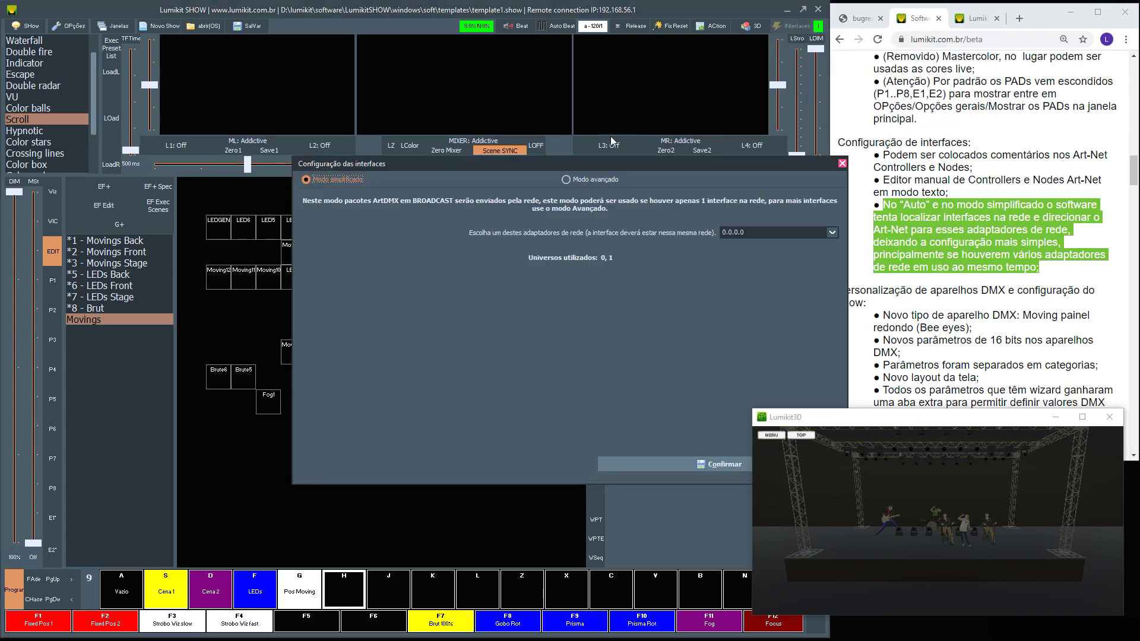
{"action": "left_click", "coordinate": [842, 165]}
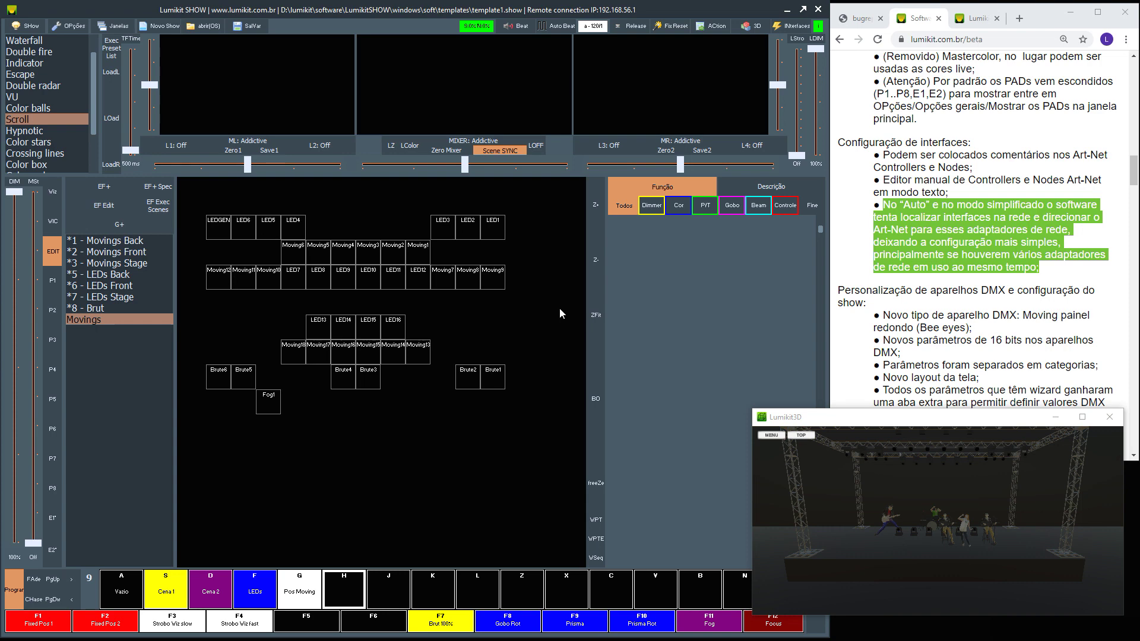
- Highlight the release note on the new Moving painel redondo (Bee eyes) fixture type and review the DMX fixture notes
{"action": "left_click", "coordinate": [931, 307]}
{"action": "scroll", "coordinate": [927, 309], "scroll_direction": "down", "scroll_amount": 2}
{"action": "left_click_drag", "start_coordinate": [883, 197], "coordinate": [983, 215]}
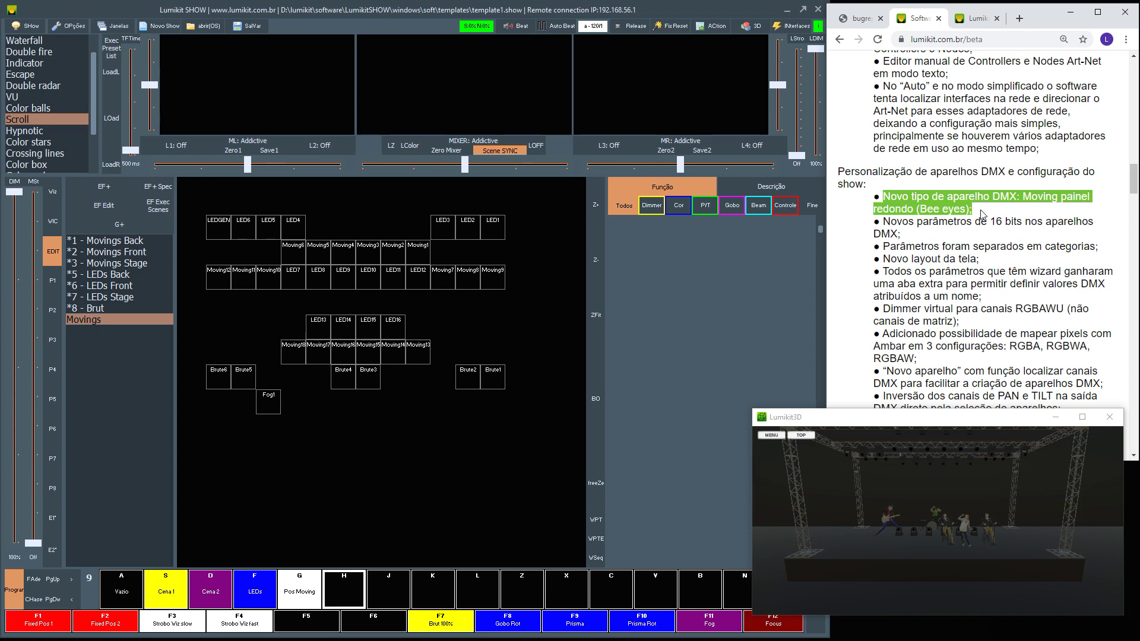
{"action": "scroll", "coordinate": [981, 210], "scroll_direction": "down", "scroll_amount": 2}
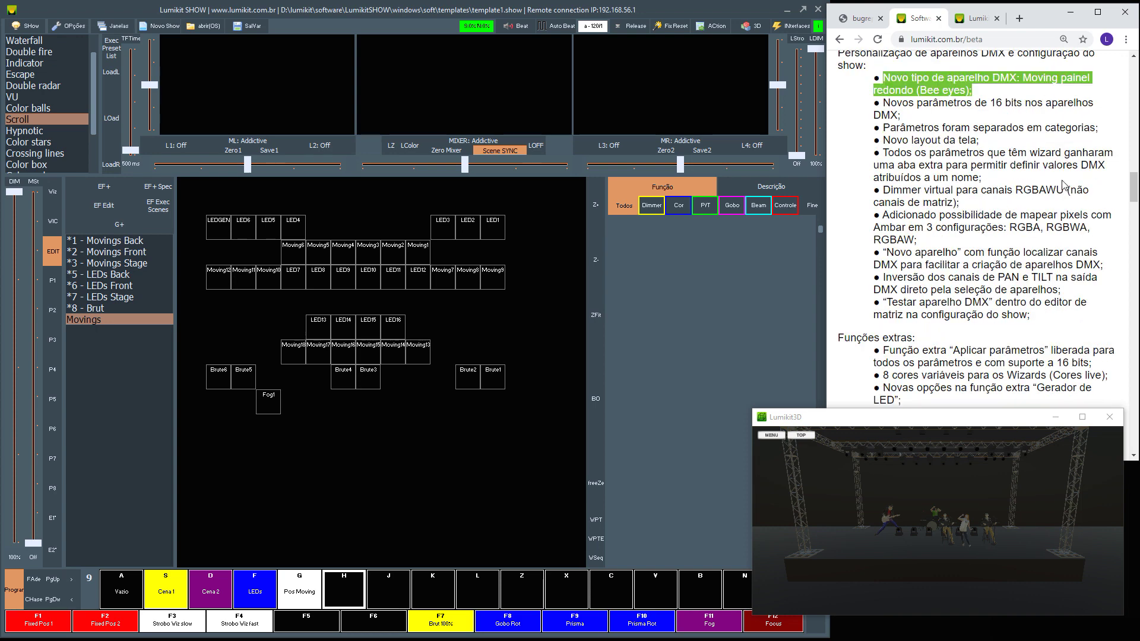
{"action": "left_click_drag", "start_coordinate": [1133, 188], "coordinate": [1133, 185]}
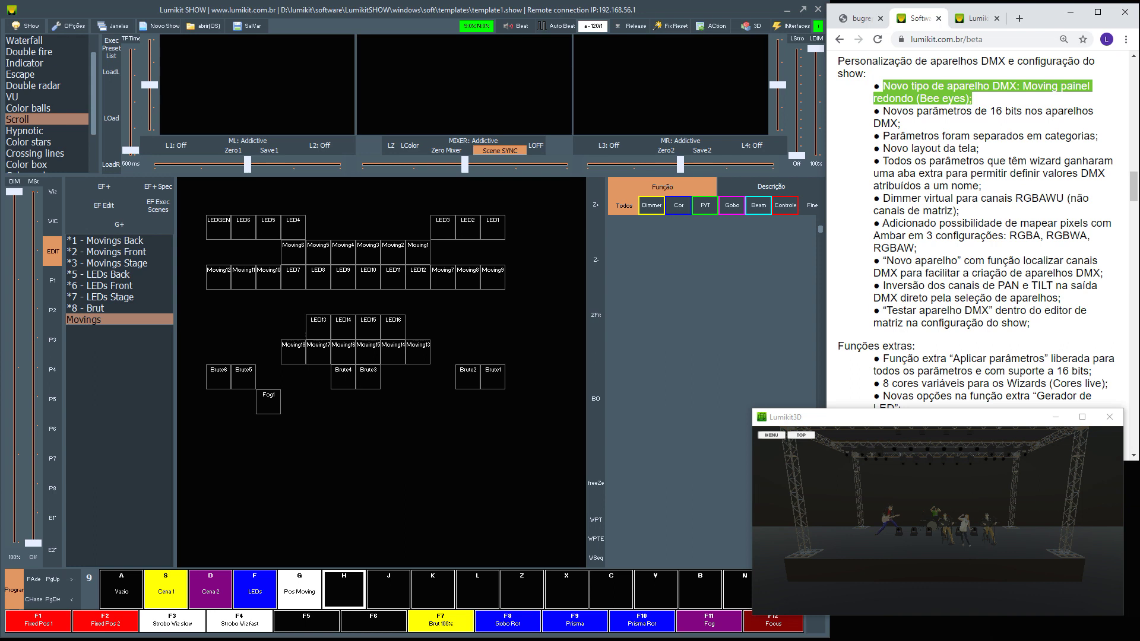
- Create a new empty show with the Criar um novo show vazio option
{"action": "left_click", "coordinate": [168, 31]}
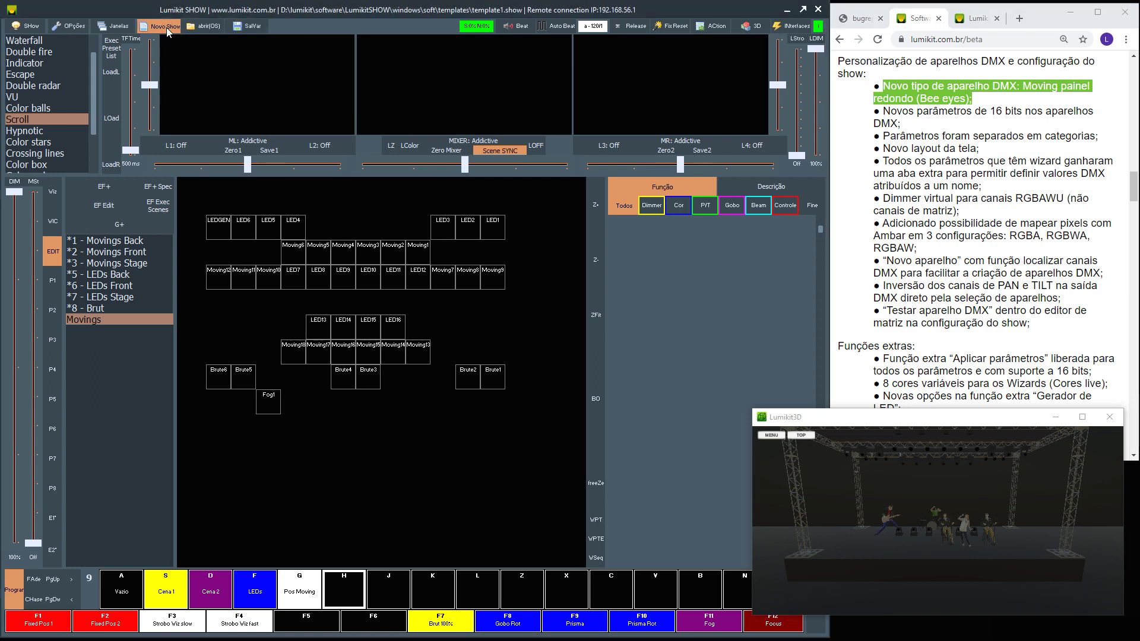
{"action": "left_click", "coordinate": [498, 360]}
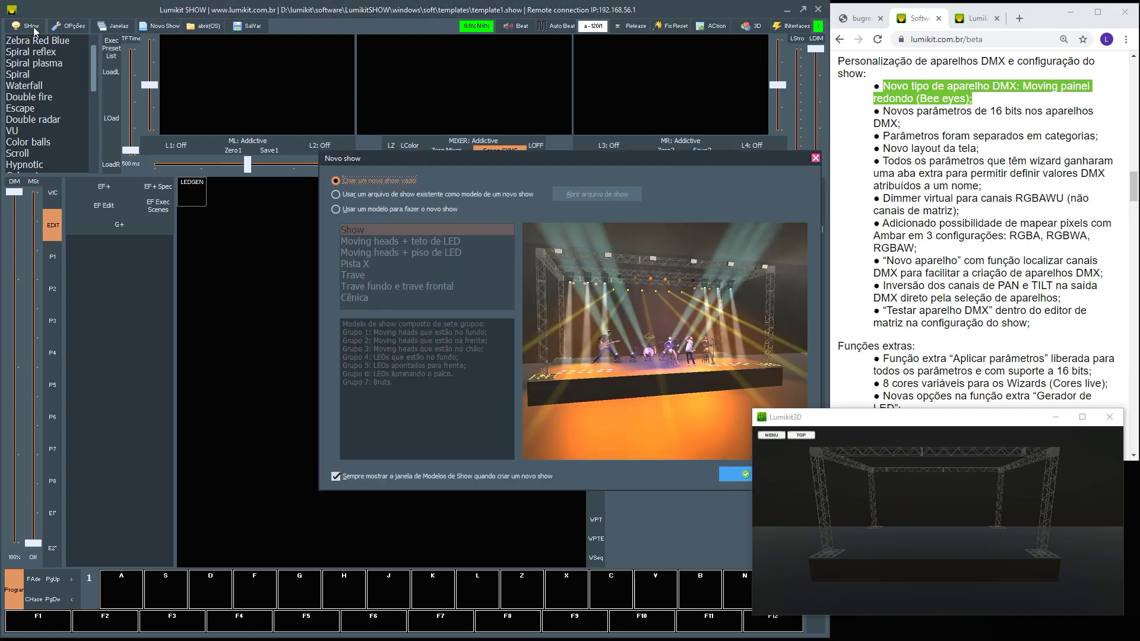
{"action": "left_click", "coordinate": [737, 479]}
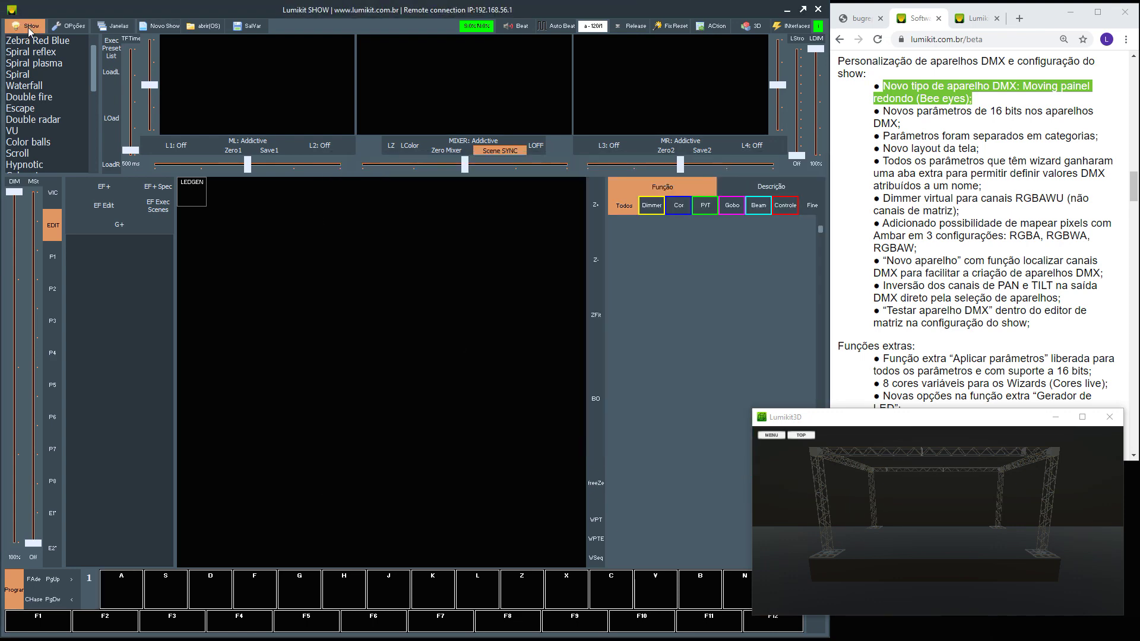
- Add a new fixture named bee1 of type Moving LED painel redondo in the show configuration
{"action": "left_click", "coordinate": [28, 28]}
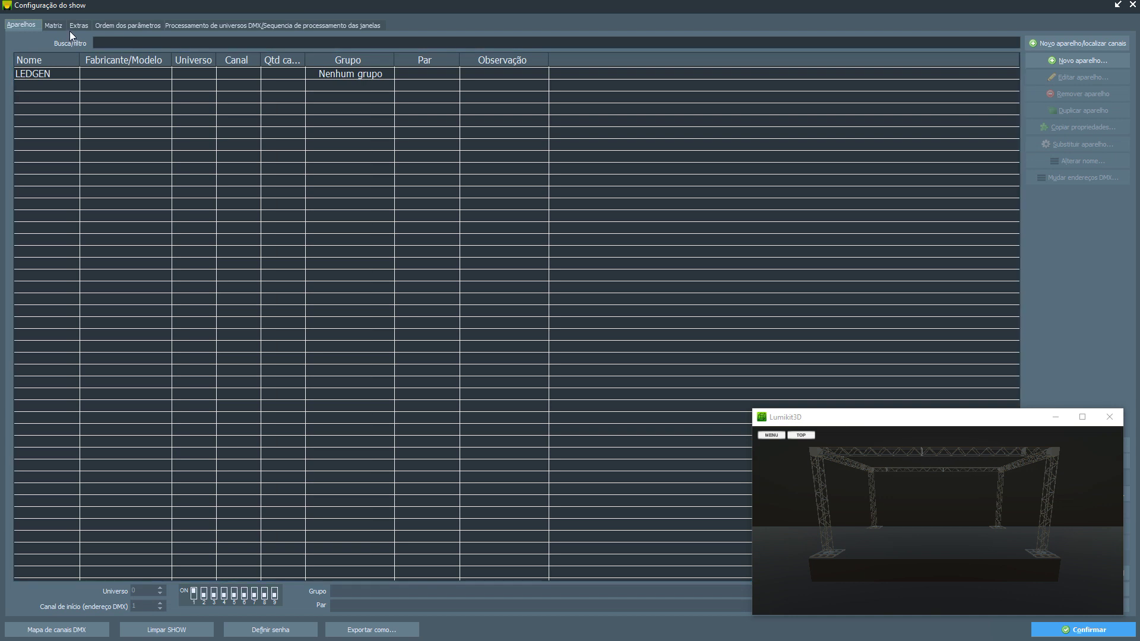
{"action": "left_click", "coordinate": [1046, 61]}
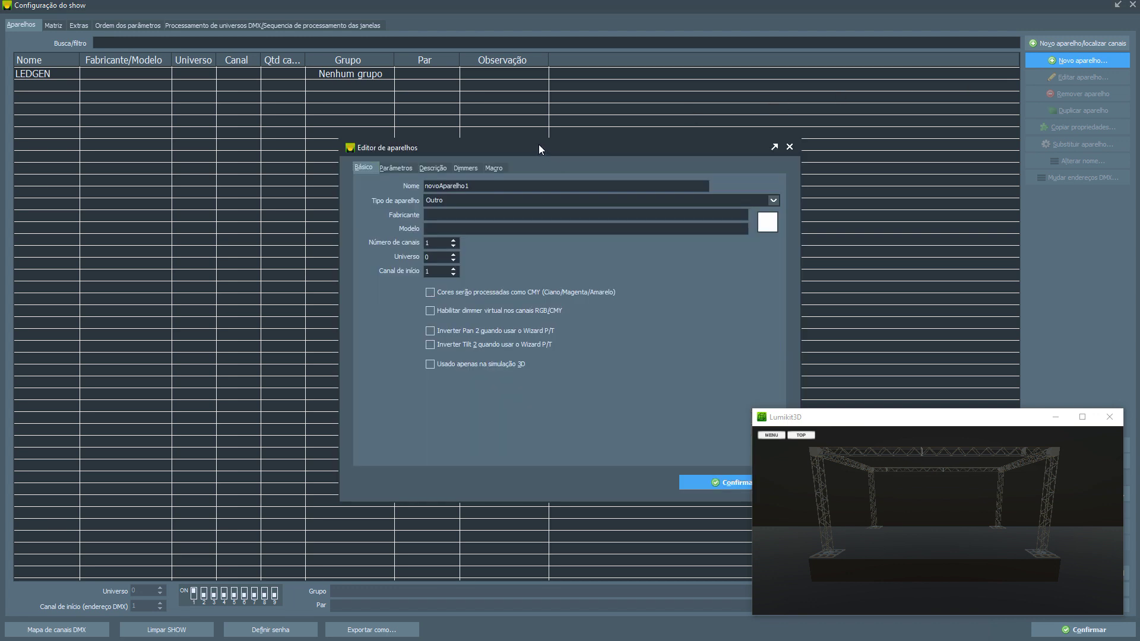
{"action": "left_click_drag", "start_coordinate": [521, 145], "coordinate": [337, 138]}
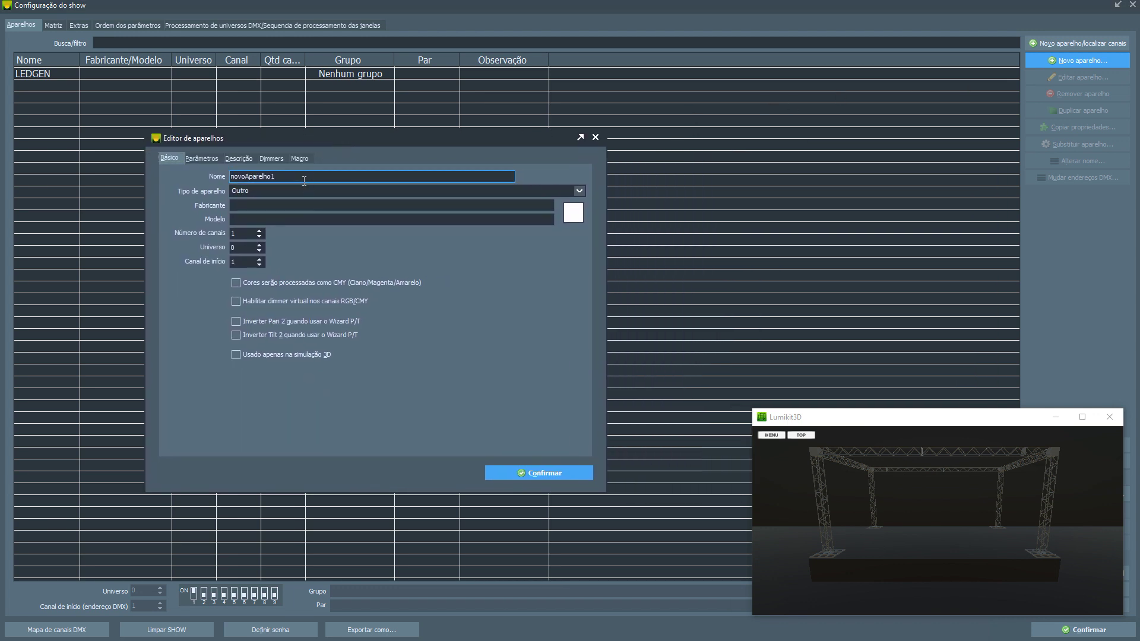
{"action": "type", "text": "bee1"}
{"action": "key", "text": "Tab"}
{"action": "left_click", "coordinate": [300, 191]}
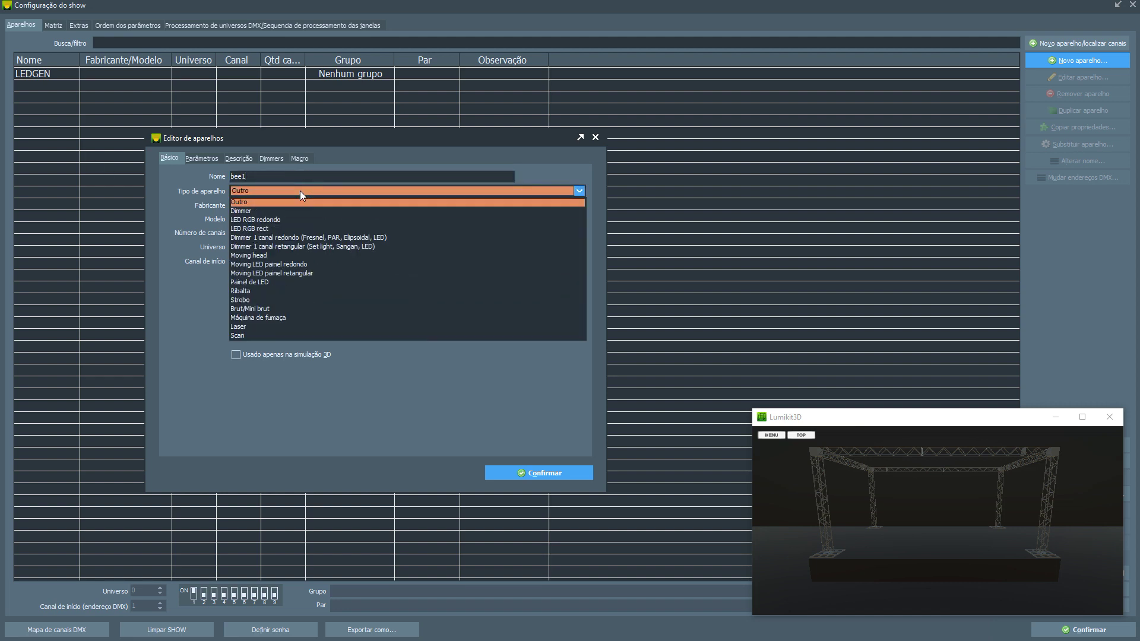
{"action": "left_click", "coordinate": [296, 266]}
- Set the fixture's manufacturer and model to Teste and its number of channels to 100
{"action": "left_click", "coordinate": [255, 204]}
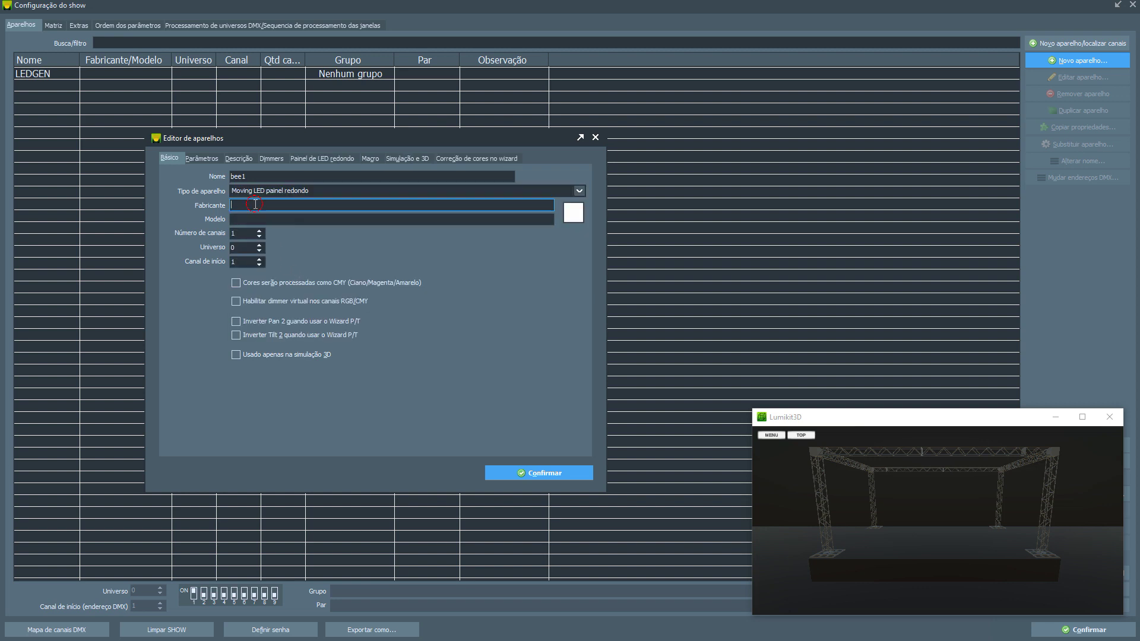
{"action": "type", "text": "Teste"}
{"action": "left_click", "coordinate": [259, 219]}
{"action": "type", "text": "Teste"}
{"action": "key", "text": "Tab"}
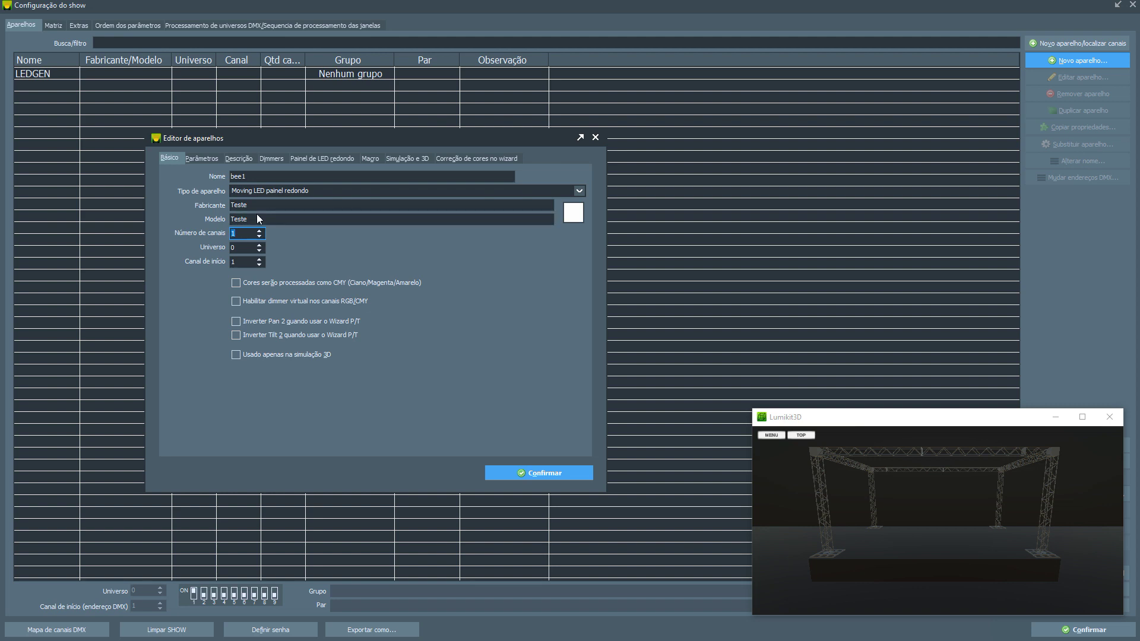
{"action": "type", "text": "100"}
- Review the fixture parameters by category, from Dimmer, Cor and P/T to Gobo and Beam, and return to all parameters
{"action": "left_click", "coordinate": [205, 160]}
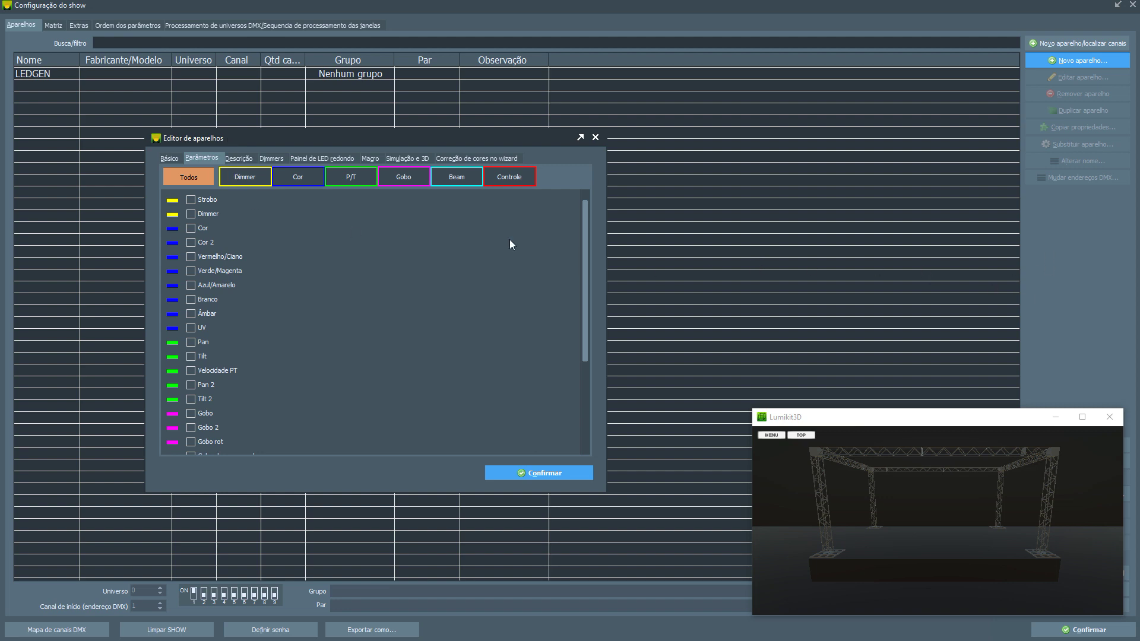
{"action": "left_click", "coordinate": [241, 176]}
{"action": "left_click", "coordinate": [283, 179]}
{"action": "left_click", "coordinate": [342, 180]}
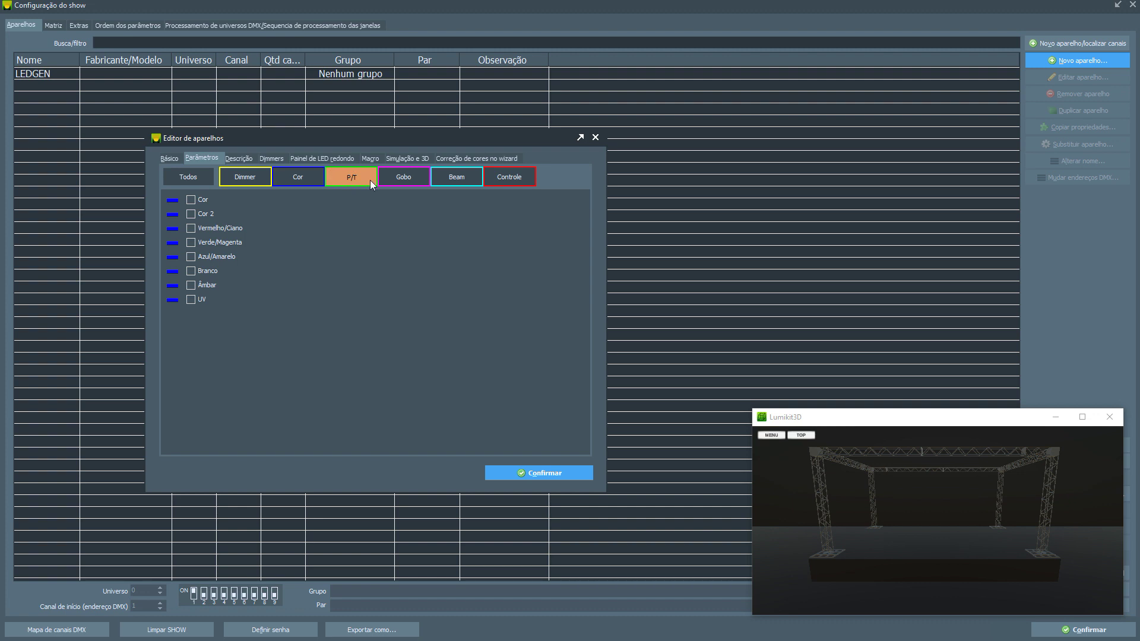
{"action": "left_click", "coordinate": [404, 183]}
{"action": "left_click", "coordinate": [456, 185]}
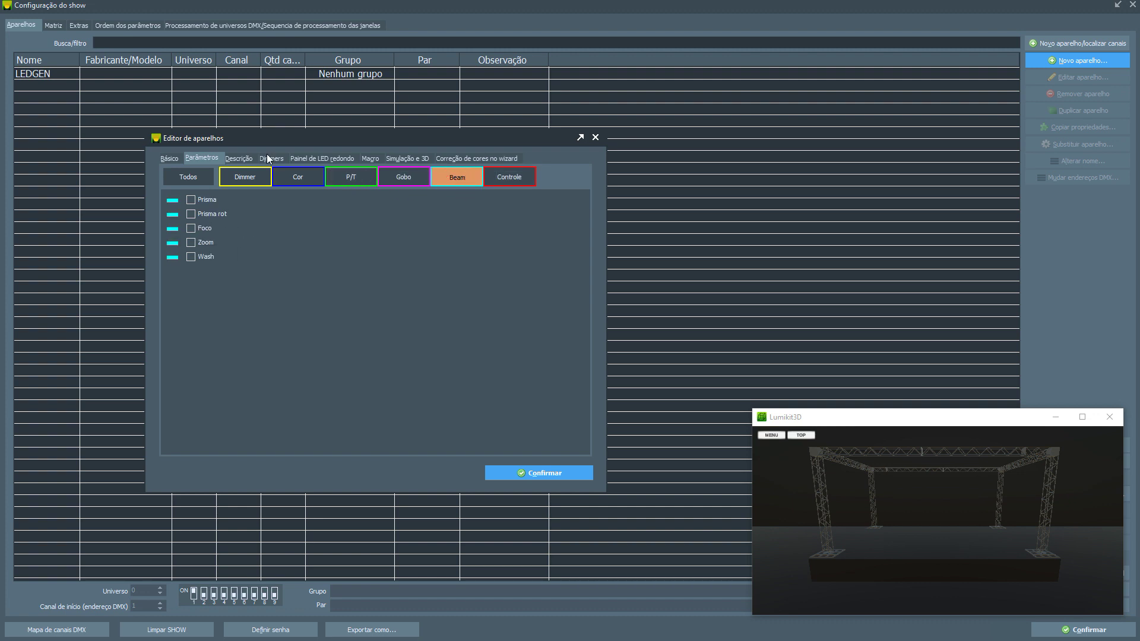
{"action": "left_click", "coordinate": [351, 178]}
{"action": "left_click", "coordinate": [307, 176]}
{"action": "left_click", "coordinate": [206, 178]}
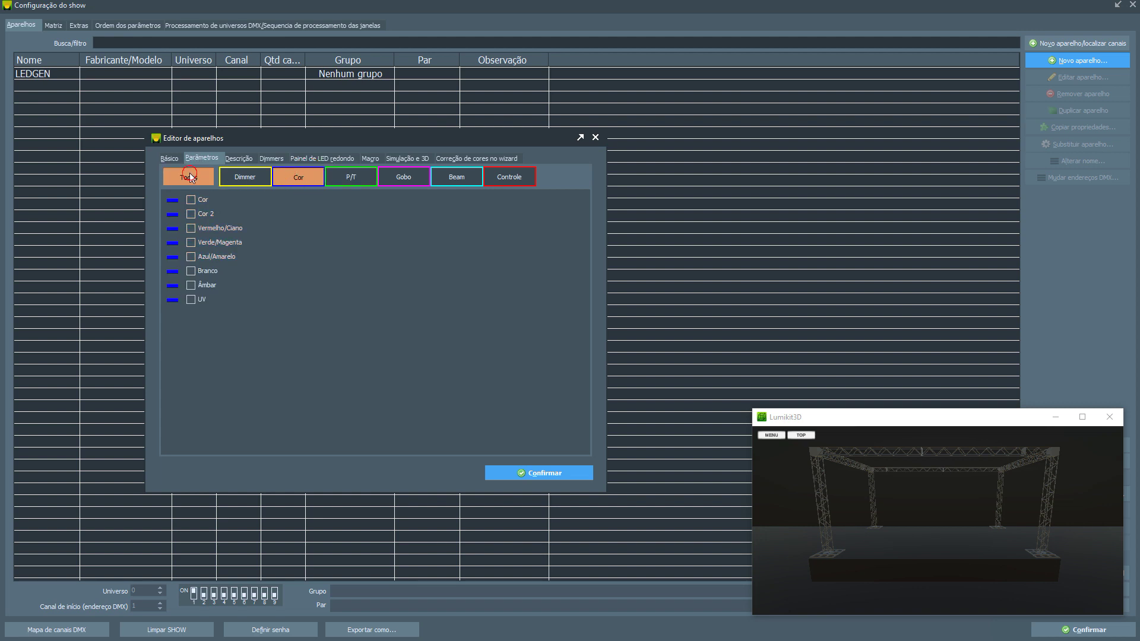
{"action": "left_click", "coordinate": [190, 177]}
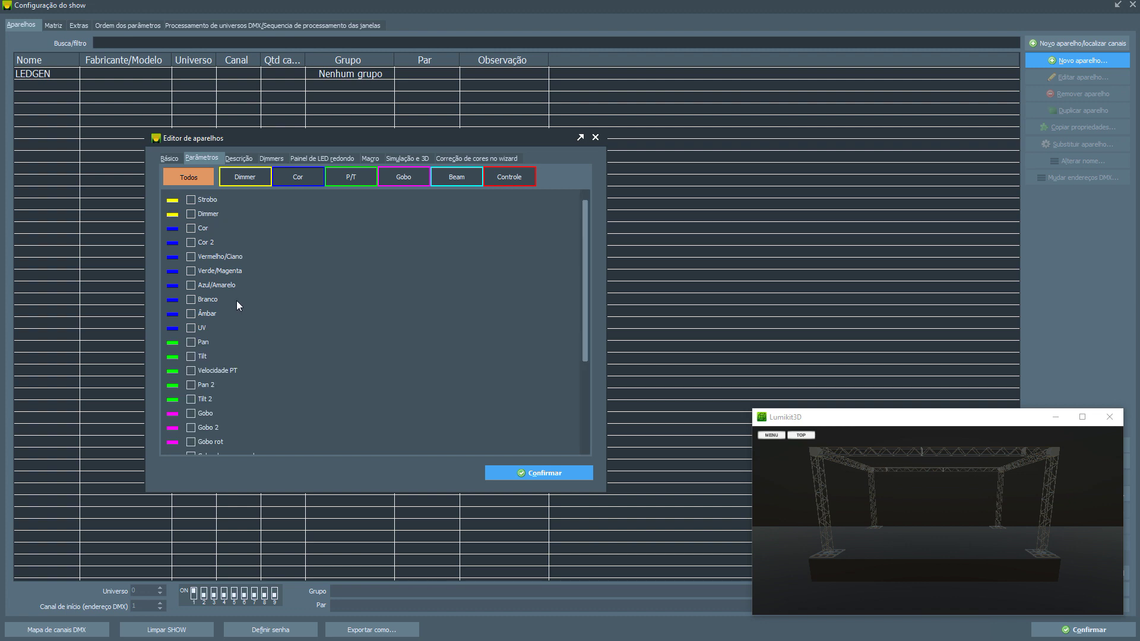
- Enable the Dimmer, Pan and Tilt parameters on channels 1, 2 and 3
{"action": "left_click", "coordinate": [191, 213]}
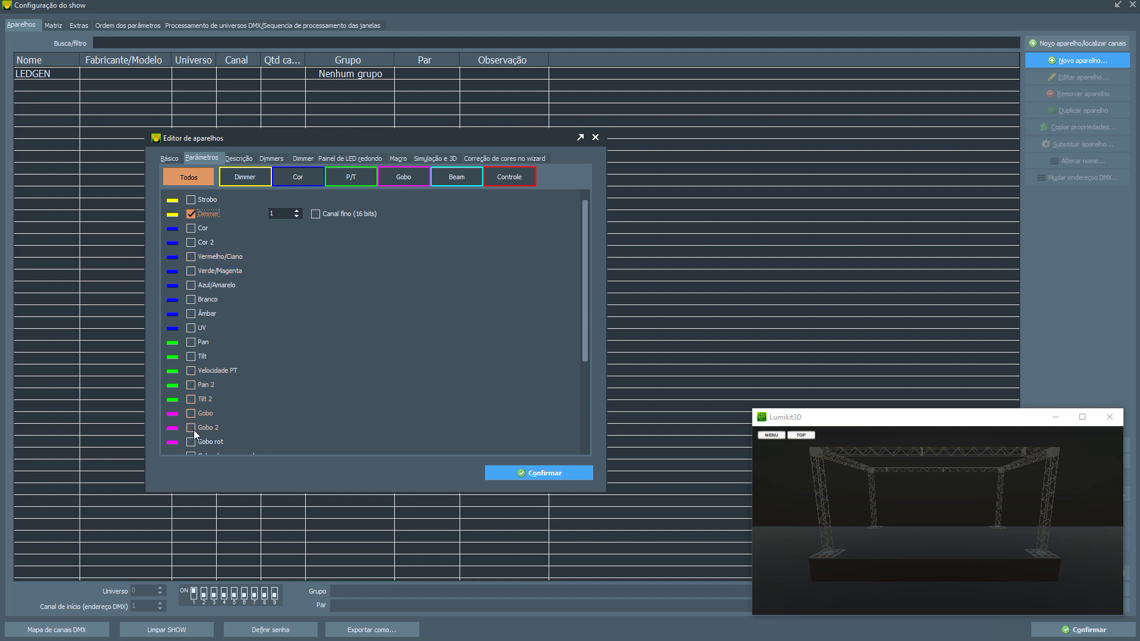
{"action": "left_click", "coordinate": [191, 342]}
{"action": "double_click", "coordinate": [282, 340]}
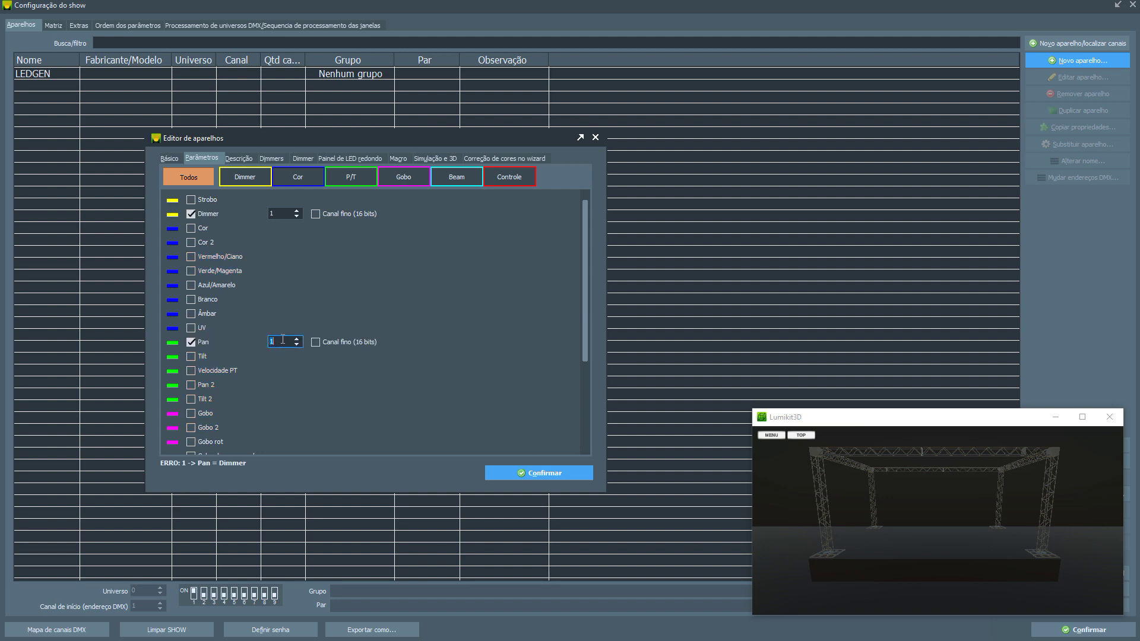
{"action": "left_click", "coordinate": [296, 339]}
{"action": "left_click", "coordinate": [191, 356]}
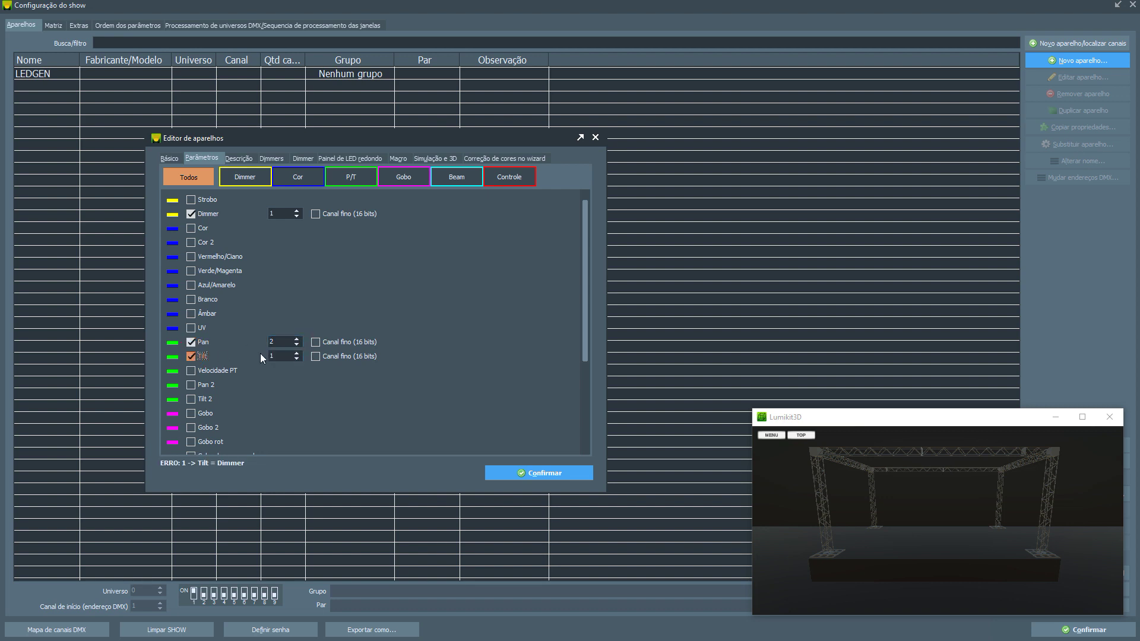
{"action": "left_click", "coordinate": [296, 354]}
{"action": "left_click", "coordinate": [297, 354]}
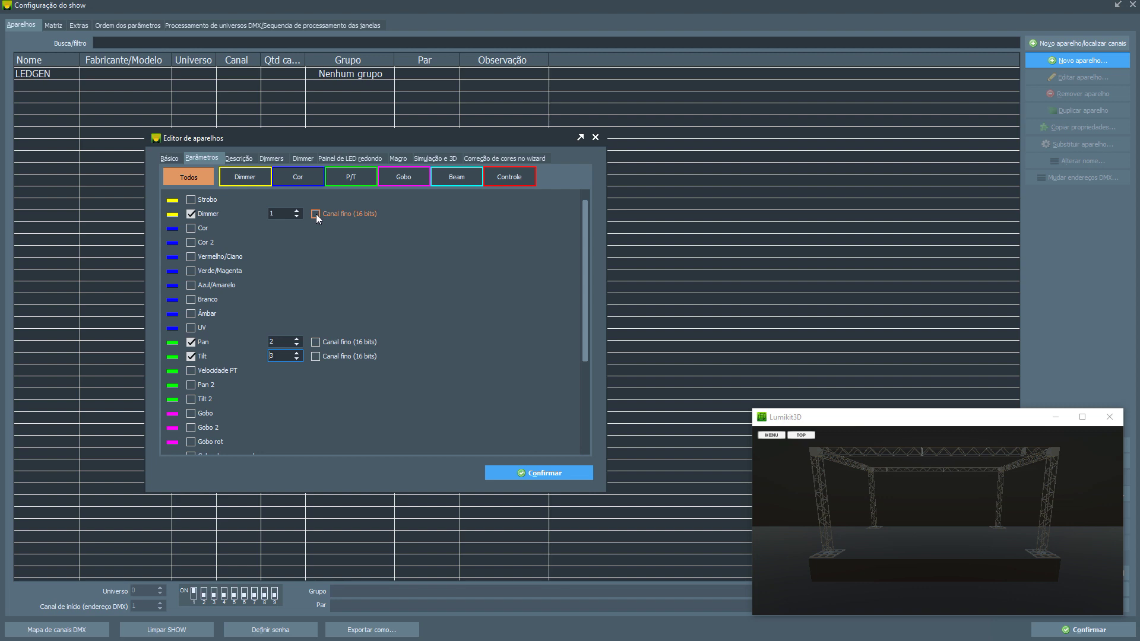
- Try the 16-bit fine channel option on the Pan parameter
{"action": "left_click", "coordinate": [315, 342]}
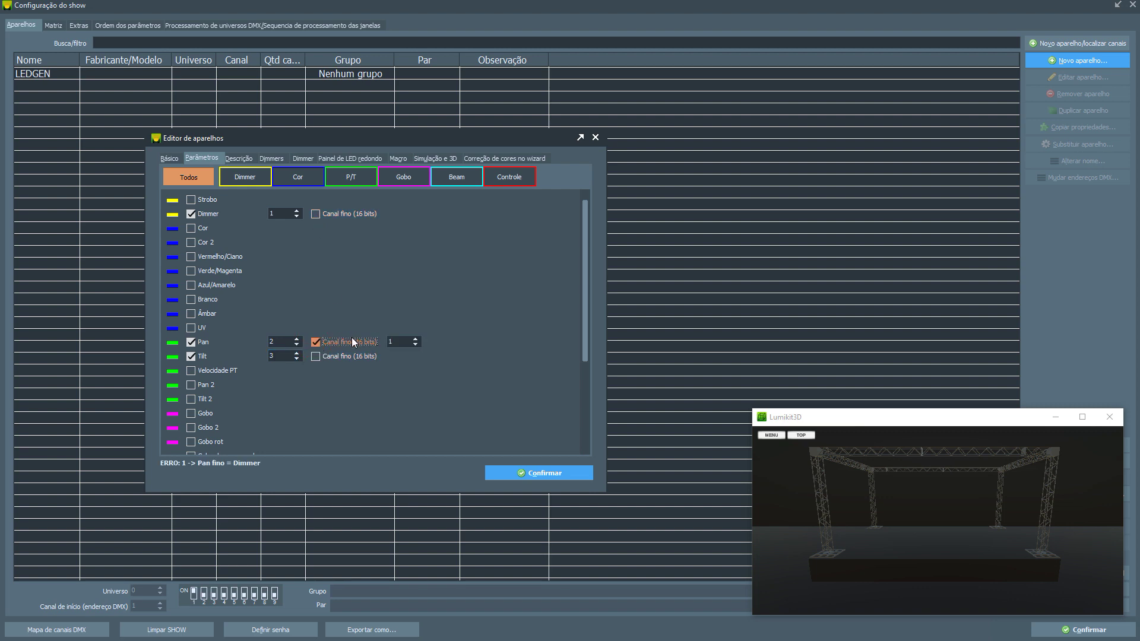
{"action": "left_click", "coordinate": [315, 342]}
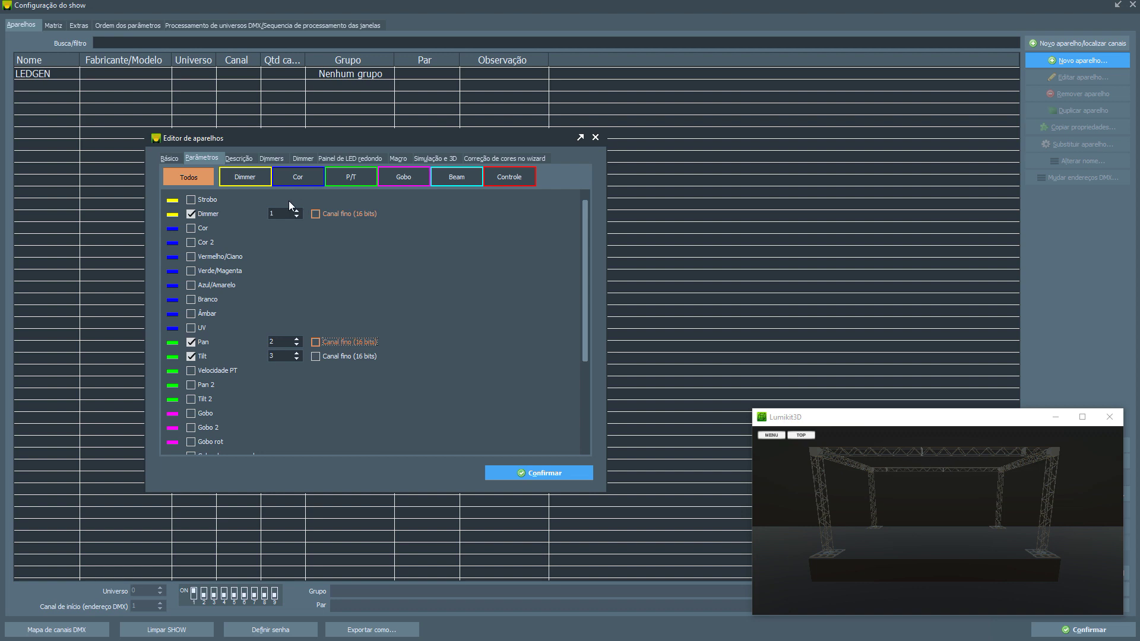
{"action": "left_click", "coordinate": [280, 358]}
- Set the round LED panel's pixel colour mode to 4 Canais->RGBW and its LED start channel to 4
{"action": "left_click", "coordinate": [342, 161]}
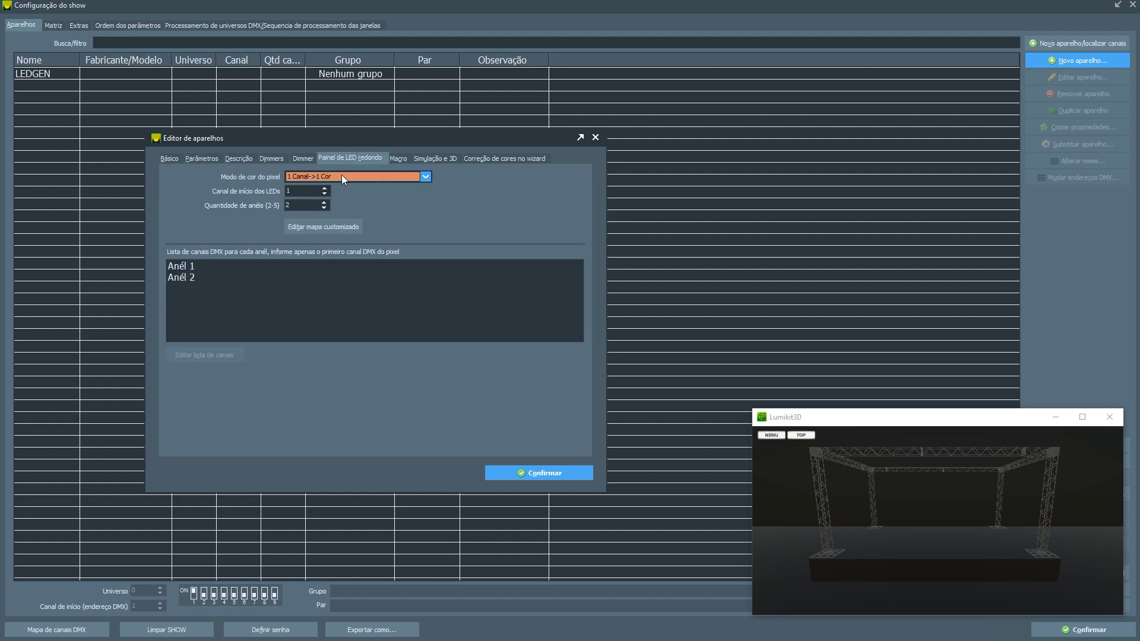
{"action": "left_click", "coordinate": [343, 178]}
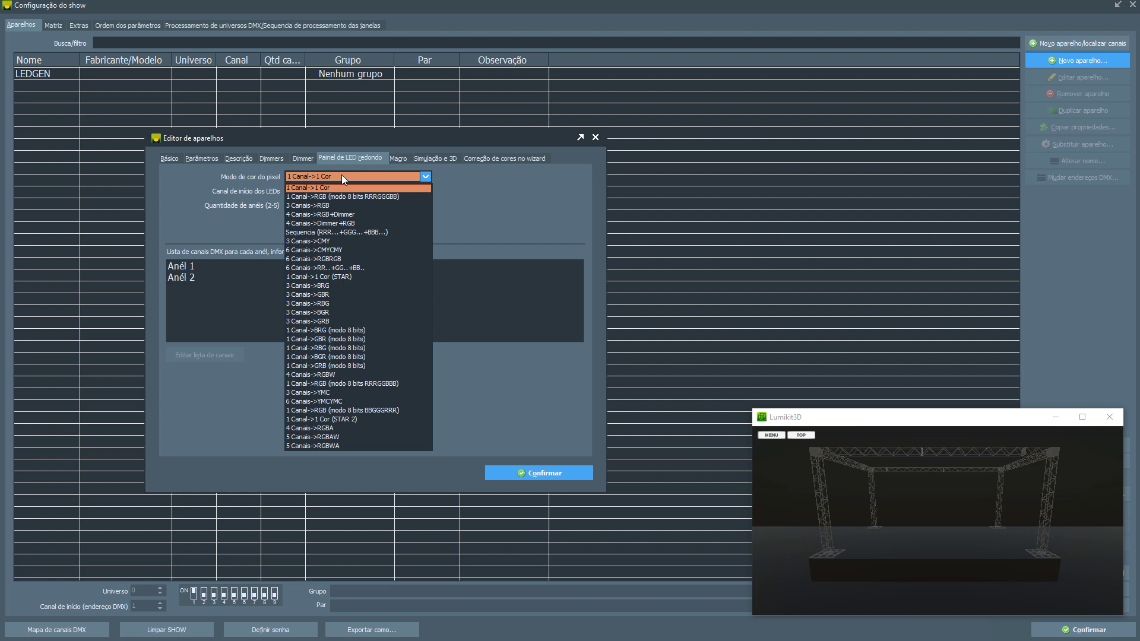
{"action": "left_click", "coordinate": [334, 378]}
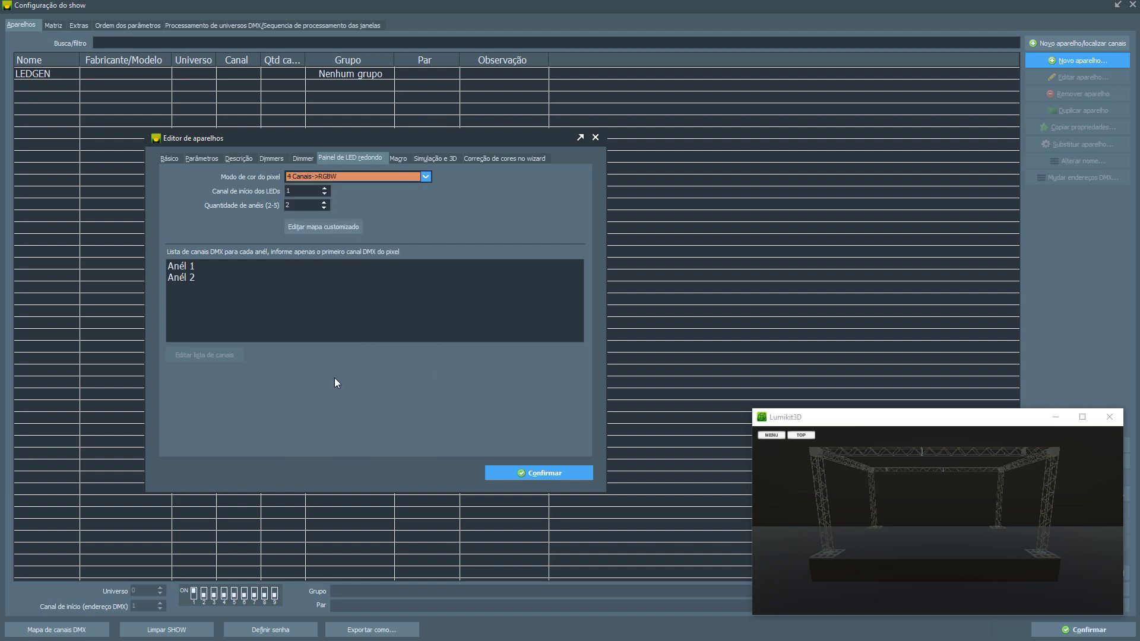
{"action": "left_click", "coordinate": [295, 192]}
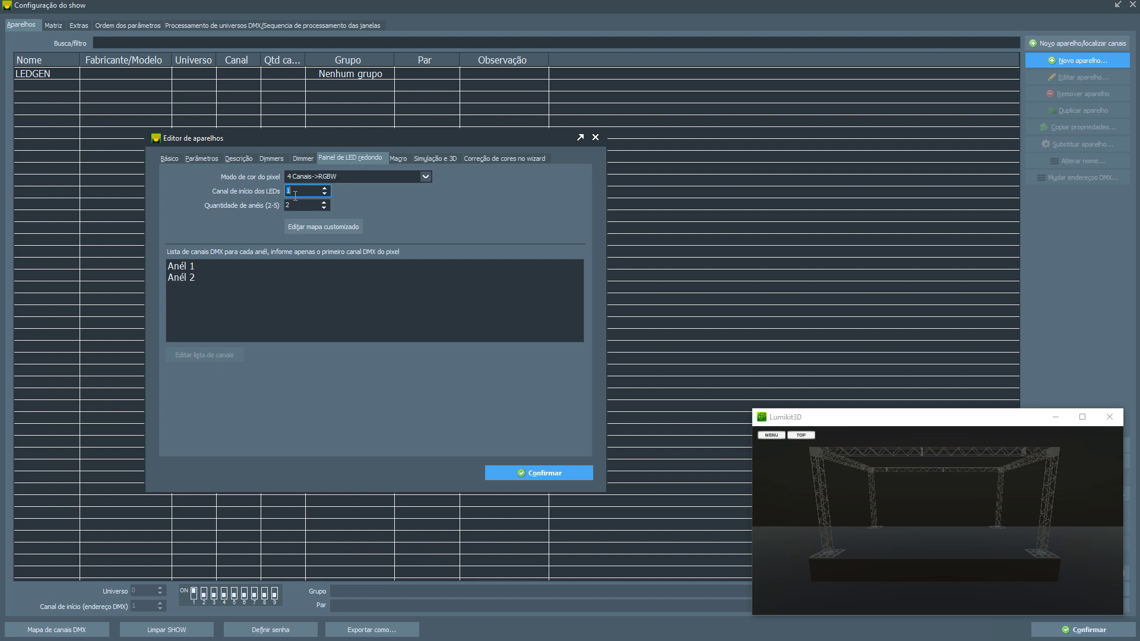
{"action": "type", "text": "2"}
{"action": "key", "text": "Tab"}
- Try larger ring counts such as 4 for the round LED panel, ending with 2 rings
{"action": "type", "text": "4"}
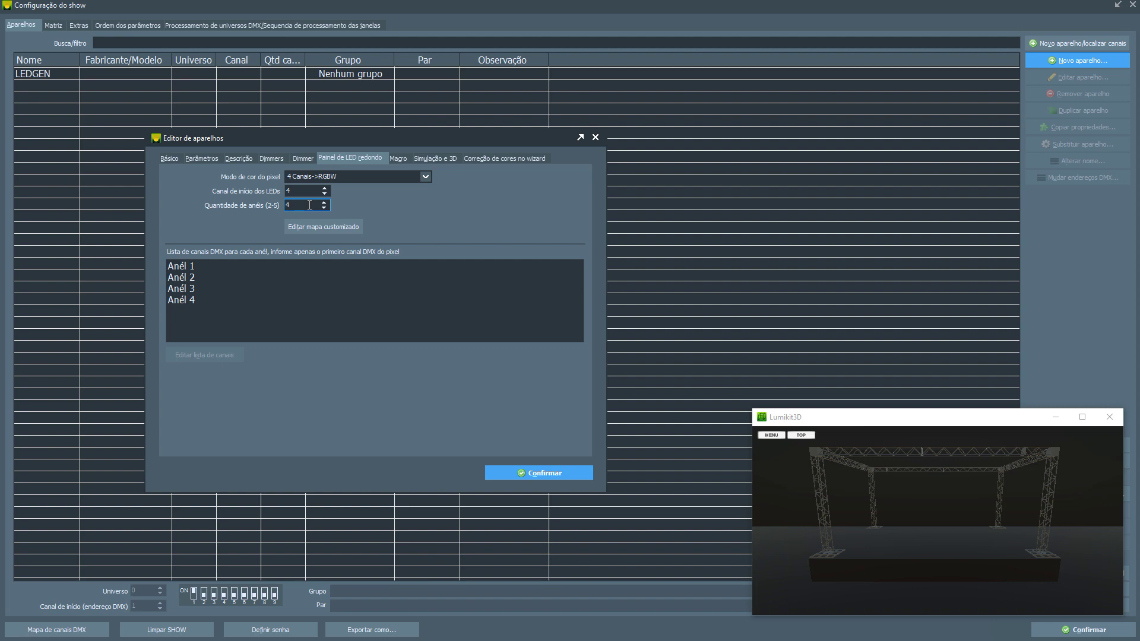
{"action": "type", "text": "5"}
{"action": "key", "text": "BackSpace"}
{"action": "type", "text": "2"}
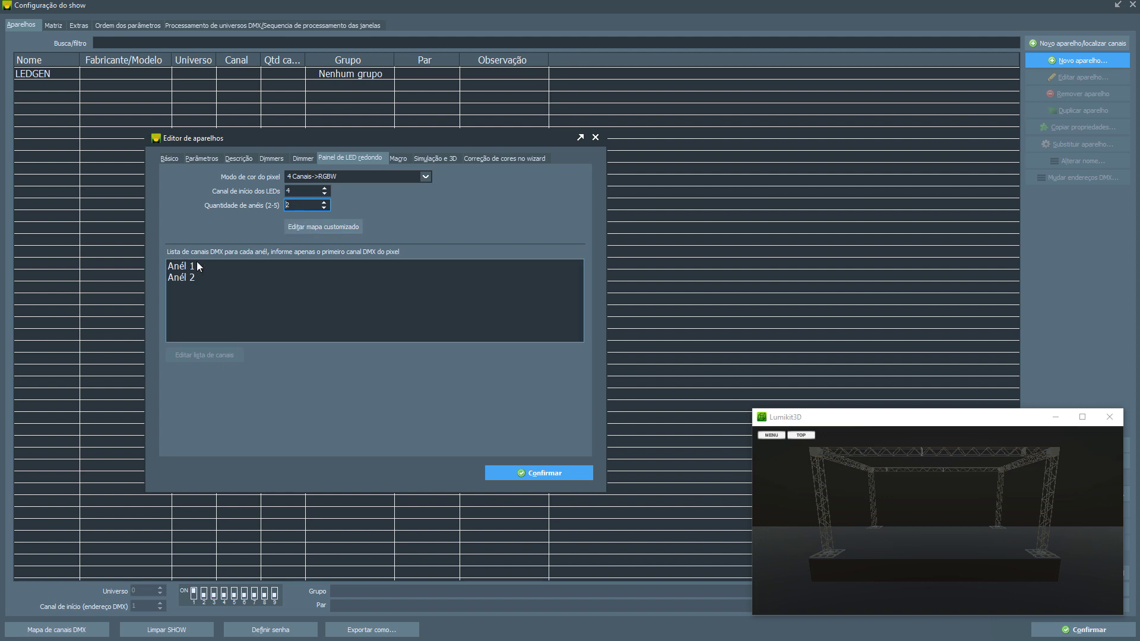
- Fill the panel's custom LED map with channel 1 in the centre cell and 5, 9, 13, 17, 21 and 25 clockwise around it
{"action": "left_click", "coordinate": [298, 223]}
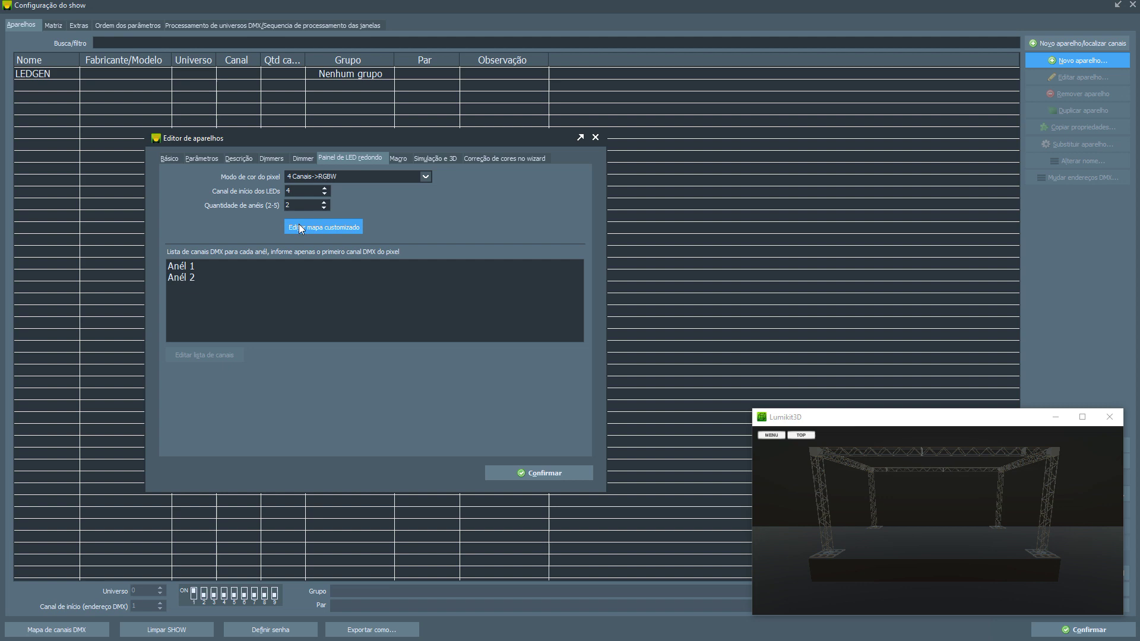
{"action": "left_click_drag", "start_coordinate": [333, 145], "coordinate": [347, 55]}
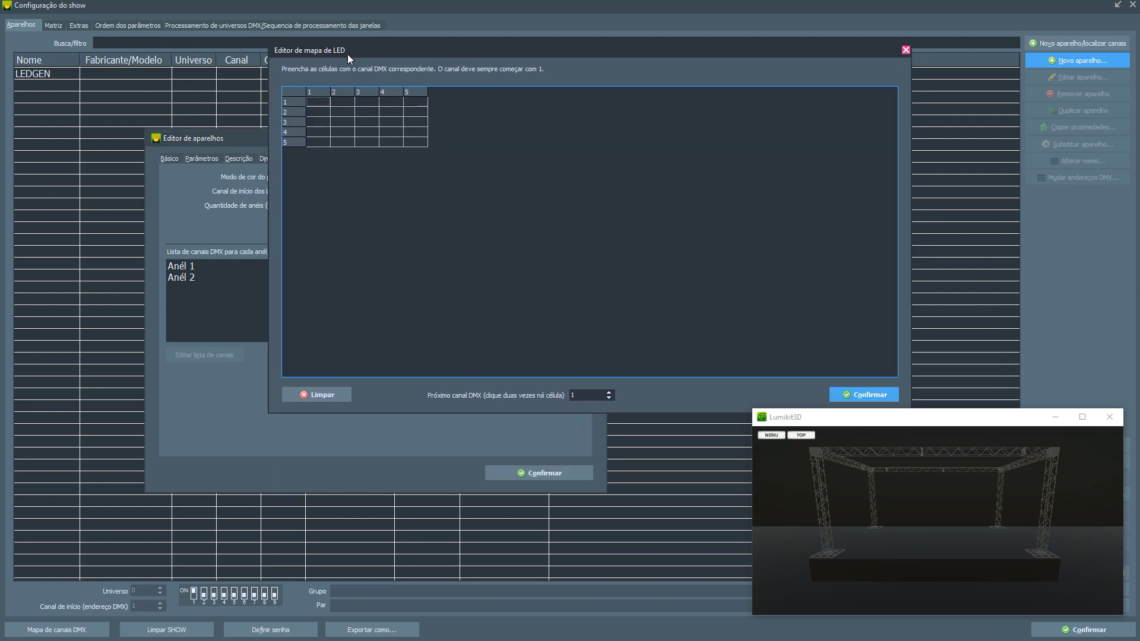
{"action": "left_click", "coordinate": [365, 121]}
{"action": "left_click", "coordinate": [390, 106]}
{"action": "double_click", "coordinate": [410, 122]}
{"action": "double_click", "coordinate": [382, 142]}
{"action": "double_click", "coordinate": [342, 101]}
{"action": "left_click", "coordinate": [846, 393]}
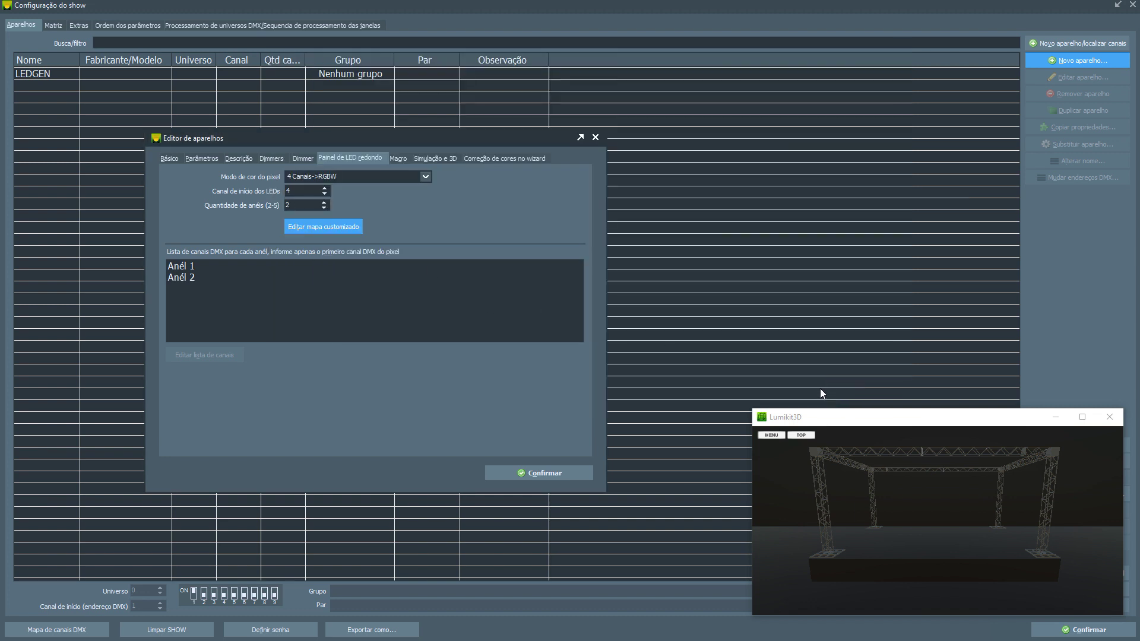
- Recheck the custom LED map and assign DMX channel 1 to Anél 1
{"action": "left_click", "coordinate": [196, 267]}
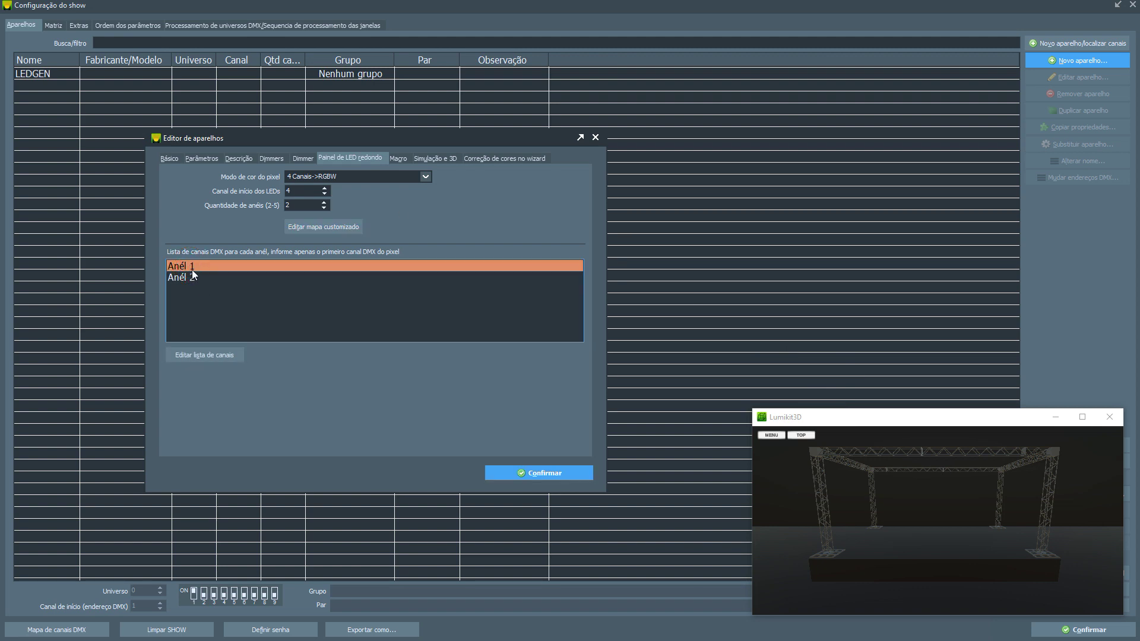
{"action": "left_click", "coordinate": [309, 227]}
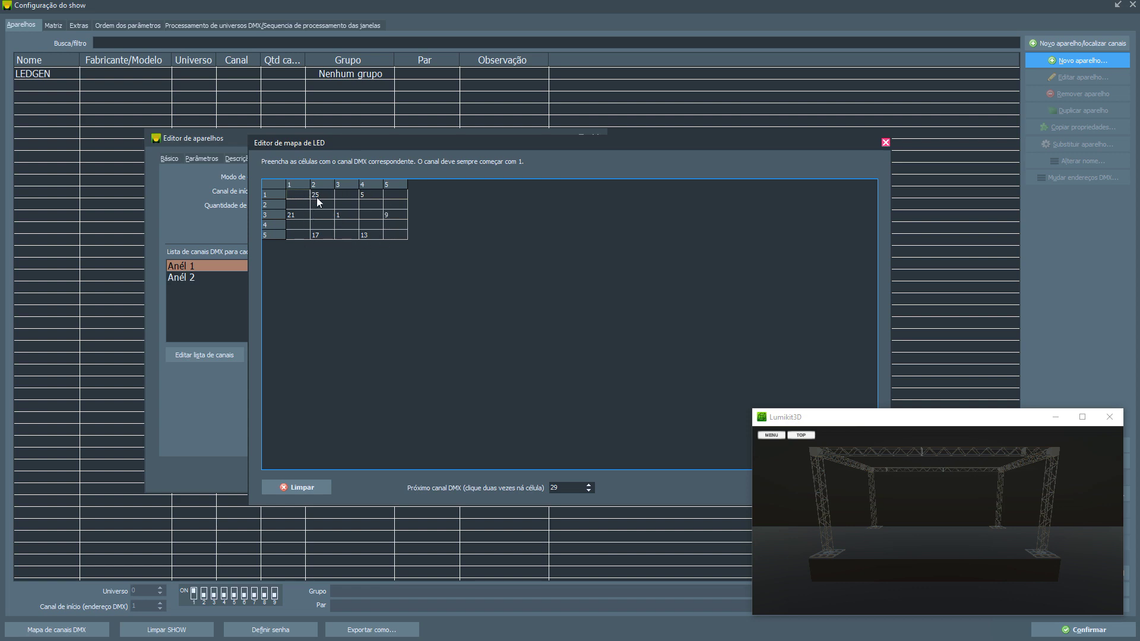
{"action": "left_click", "coordinate": [885, 145]}
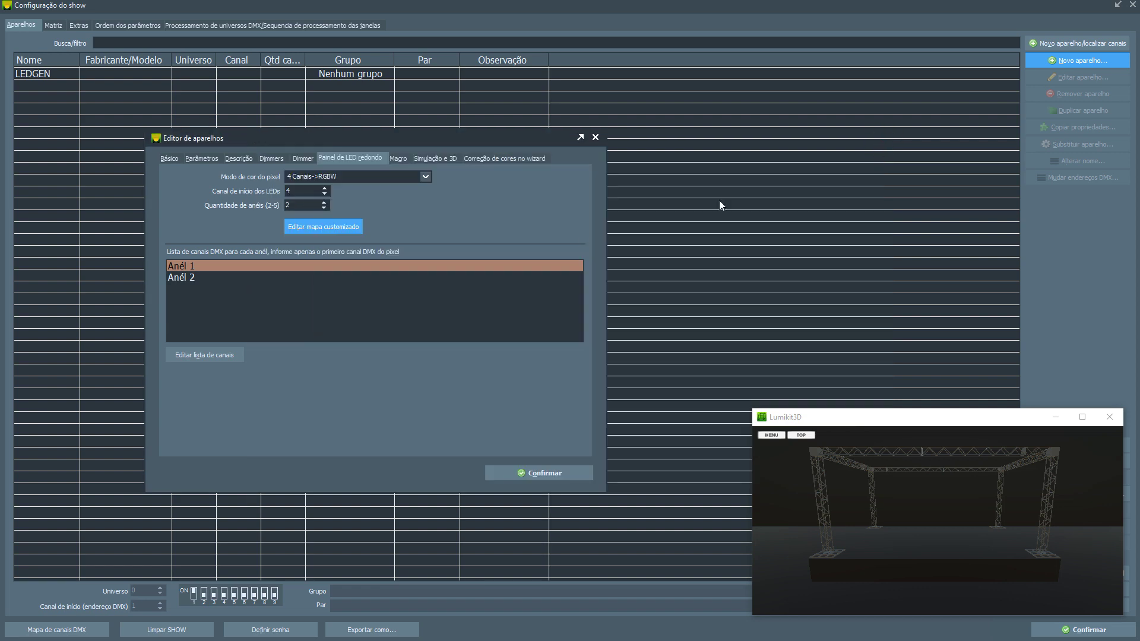
{"action": "left_click", "coordinate": [220, 357]}
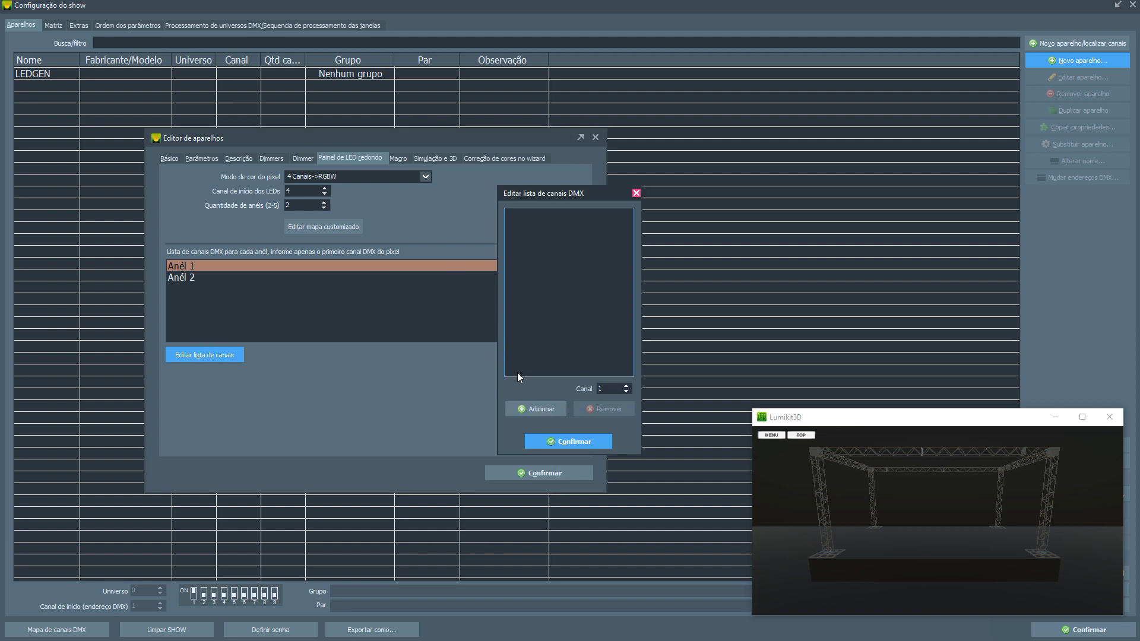
{"action": "left_click", "coordinate": [536, 409]}
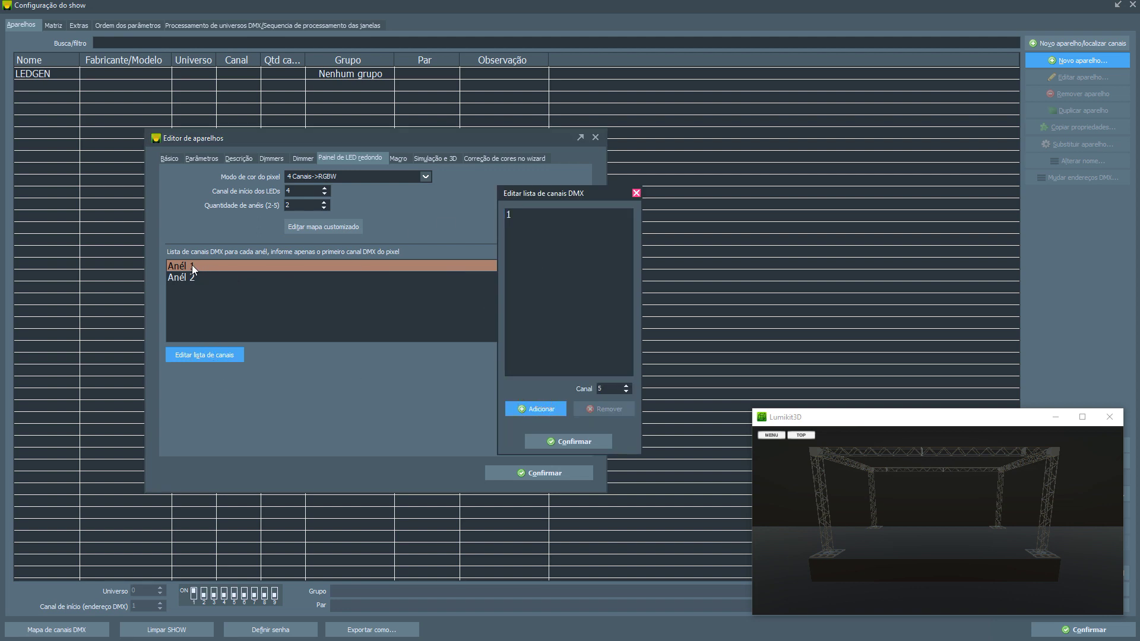
{"action": "left_click", "coordinate": [509, 215]}
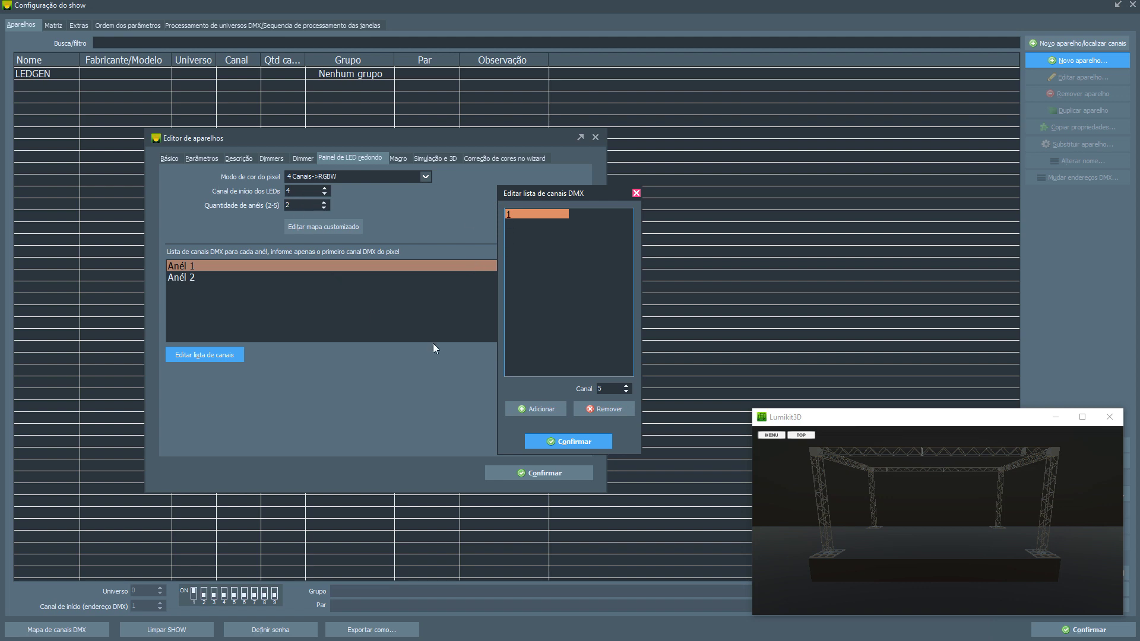
{"action": "left_click", "coordinate": [538, 442]}
- Assign DMX channels 5, 9, 13, 17, 21 and 25 to Anél 2 and save the new fixture
{"action": "left_click", "coordinate": [188, 276]}
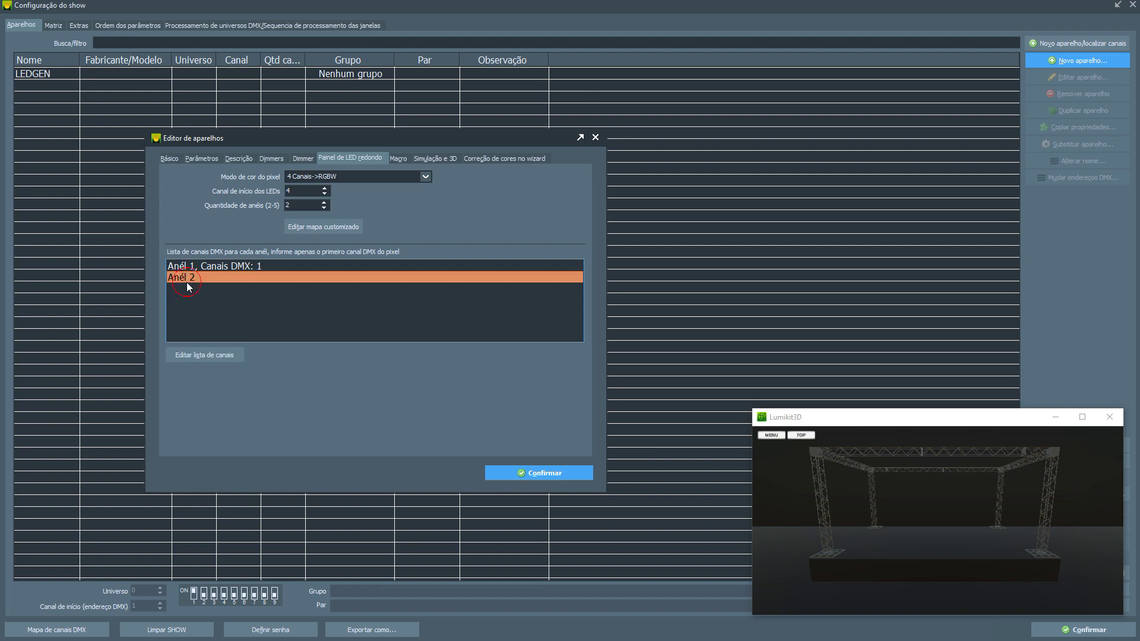
{"action": "left_click", "coordinate": [200, 355]}
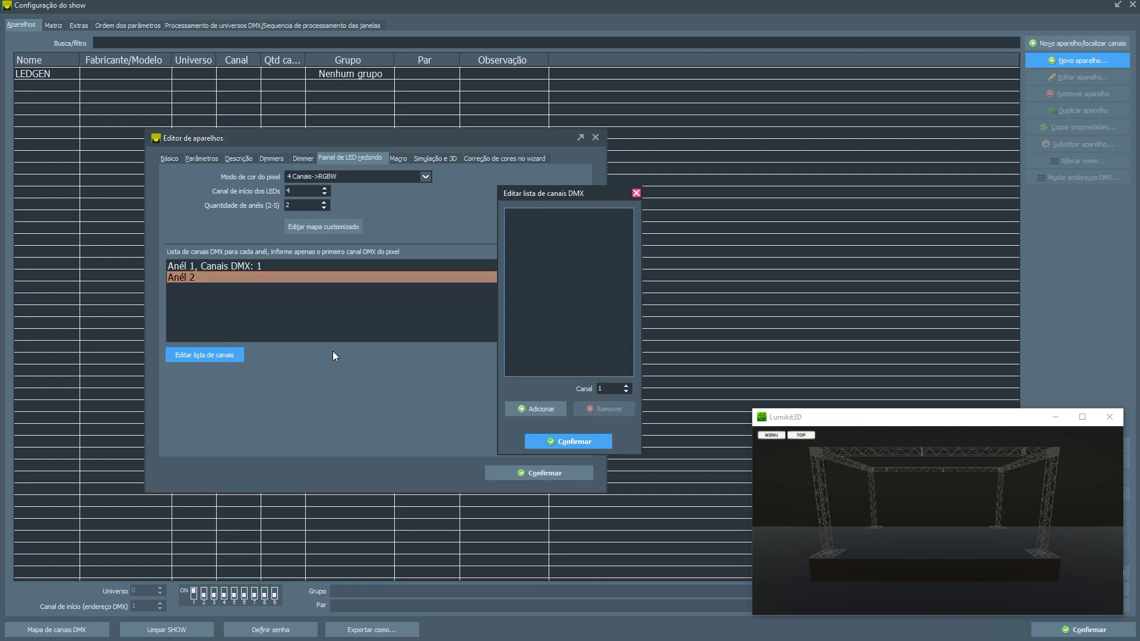
{"action": "double_click", "coordinate": [612, 389]}
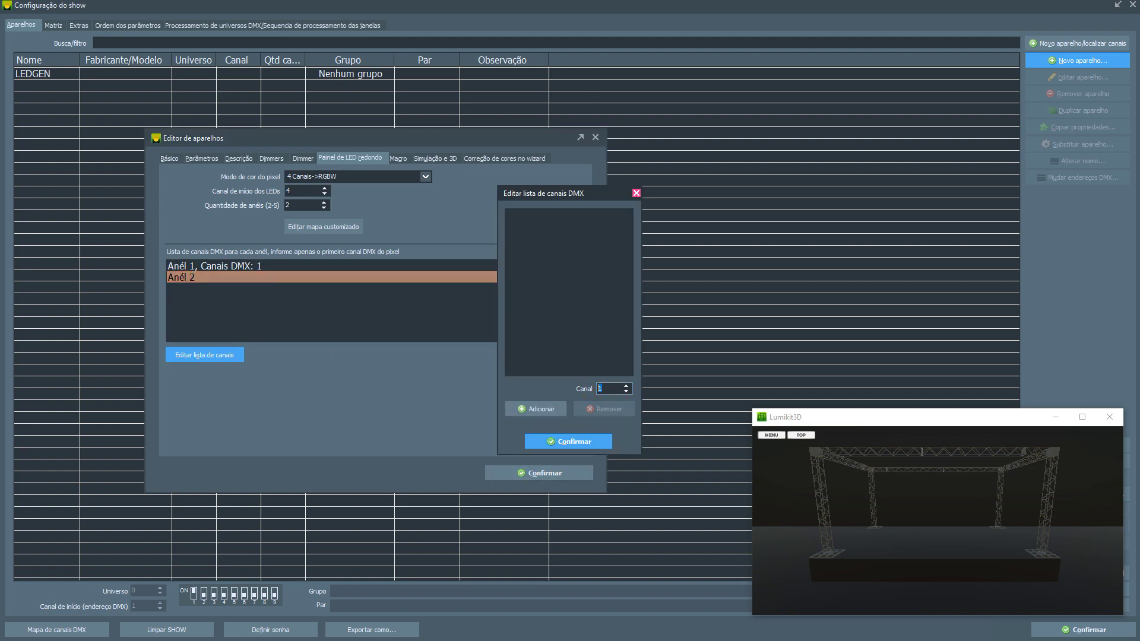
{"action": "left_click", "coordinate": [541, 409]}
{"action": "left_click", "coordinate": [541, 410]}
{"action": "left_click", "coordinate": [540, 410]}
{"action": "left_click", "coordinate": [541, 410]}
{"action": "left_click", "coordinate": [540, 410]}
{"action": "left_click", "coordinate": [540, 409]}
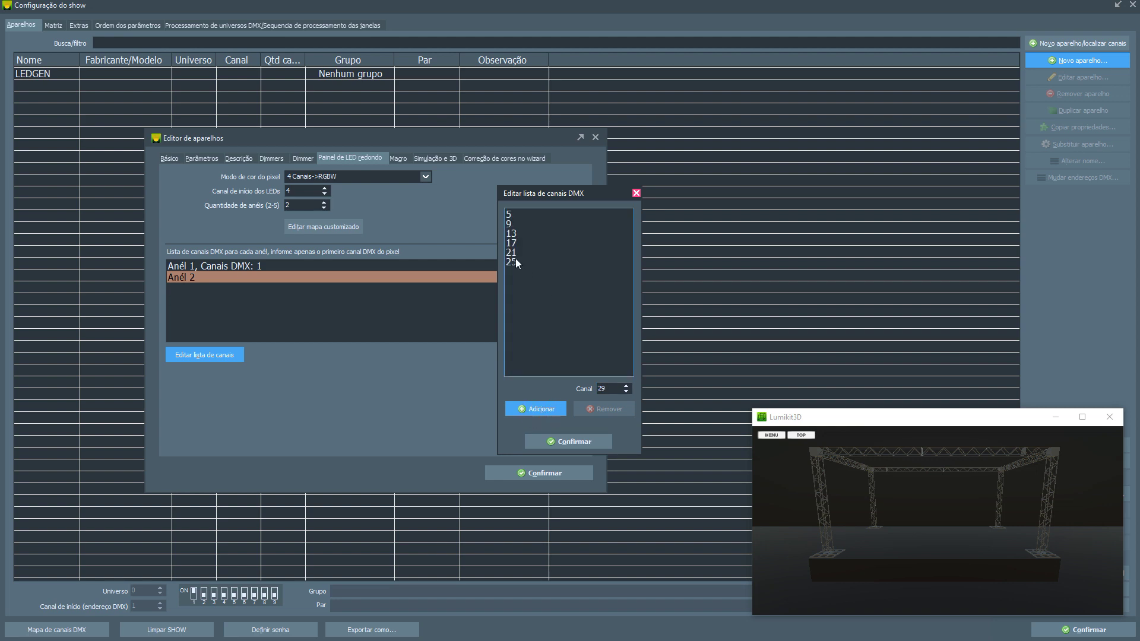
{"action": "left_click", "coordinate": [516, 260]}
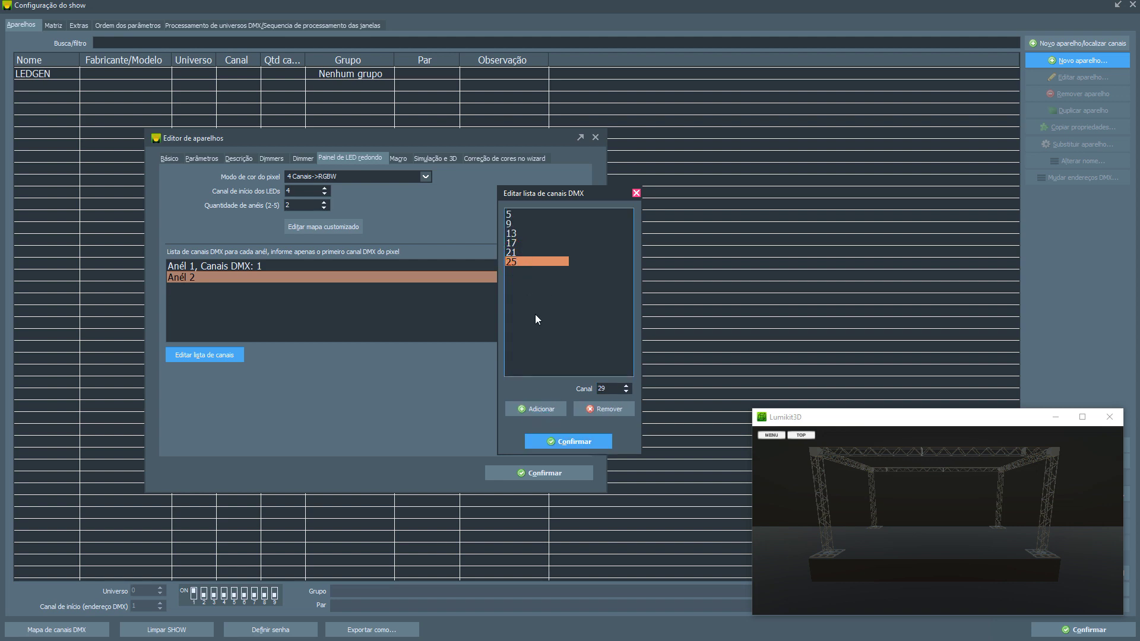
{"action": "left_click", "coordinate": [568, 441]}
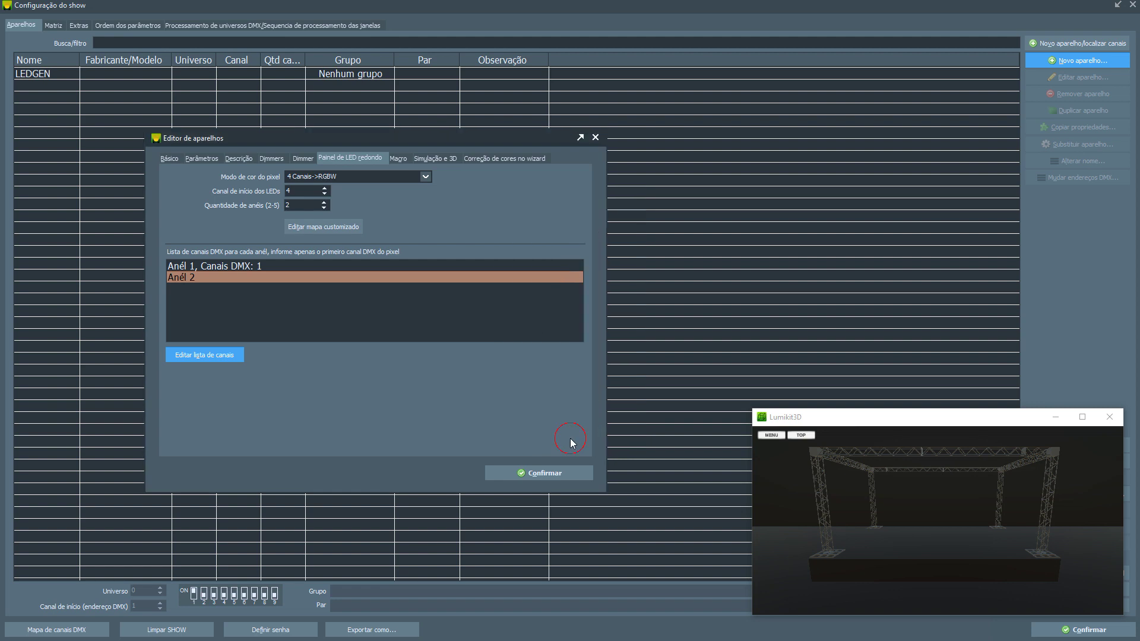
{"action": "left_click", "coordinate": [251, 265]}
{"action": "left_click", "coordinate": [265, 279]}
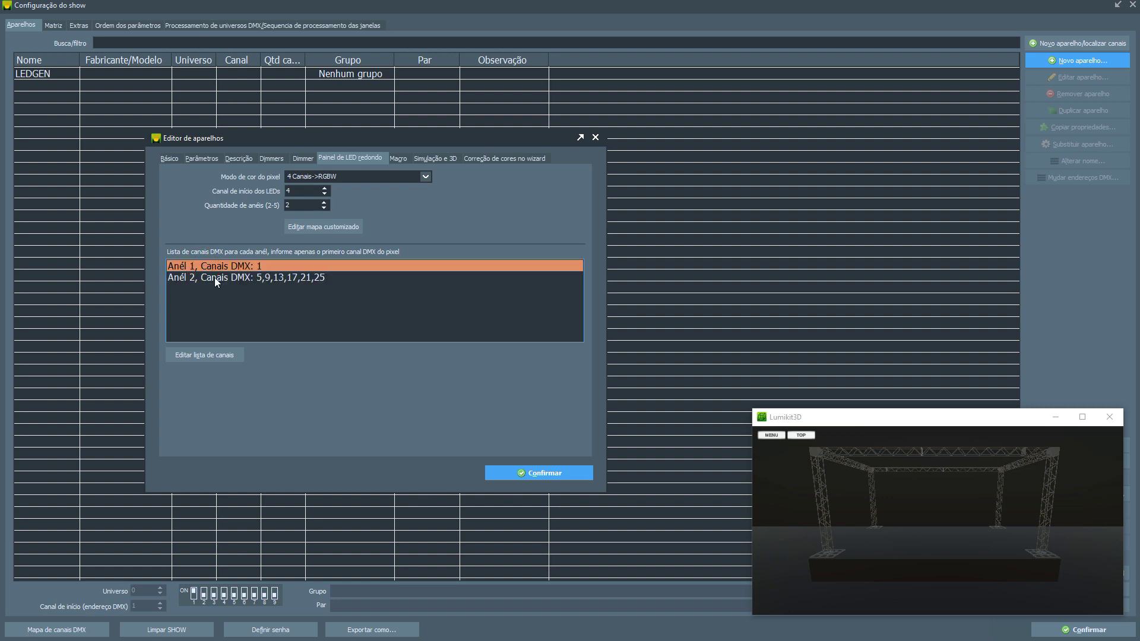
{"action": "left_click", "coordinate": [498, 473]}
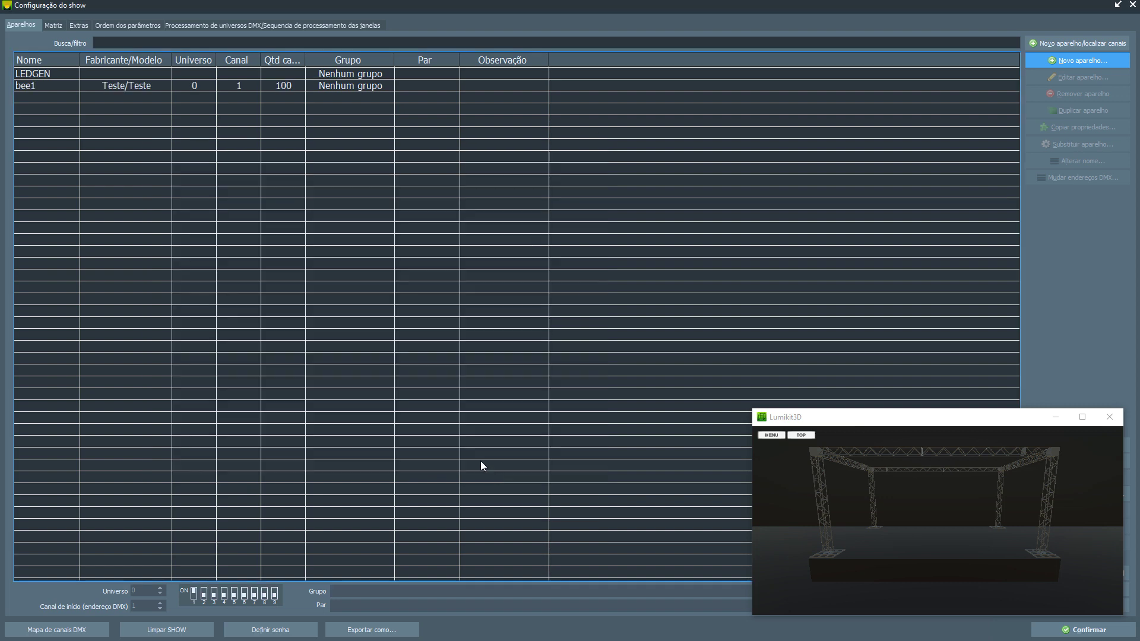
- Duplicate the bee1 fixture three times
{"action": "left_click", "coordinate": [53, 88]}
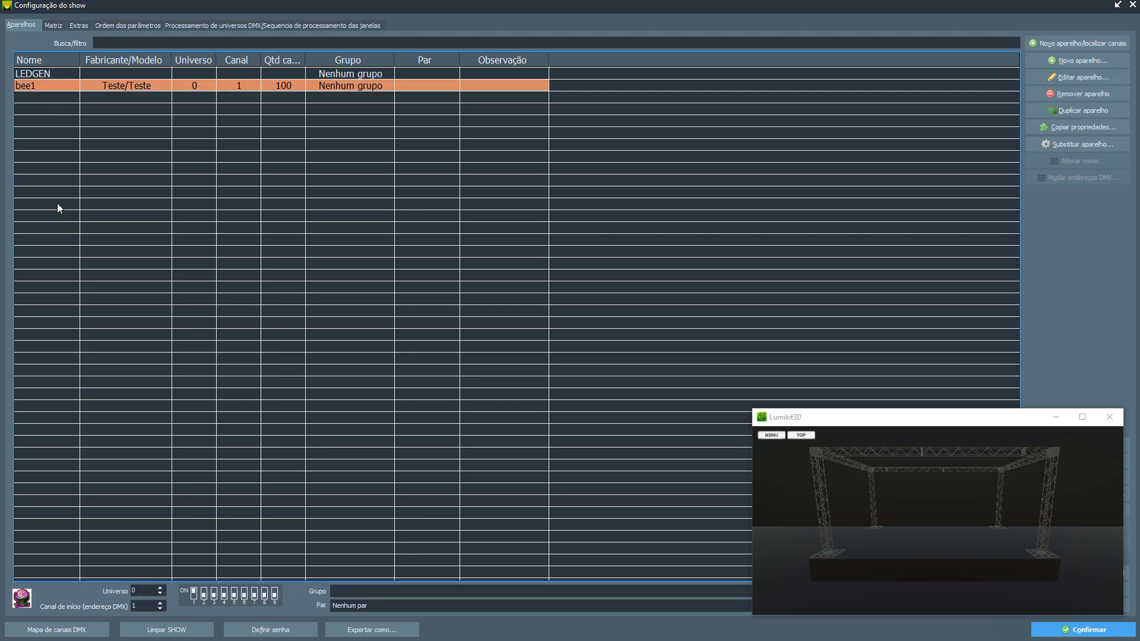
{"action": "key", "text": "ctrl+d"}
{"action": "key", "text": "ctrl+d"}
{"action": "key", "text": "ctrl+d"}
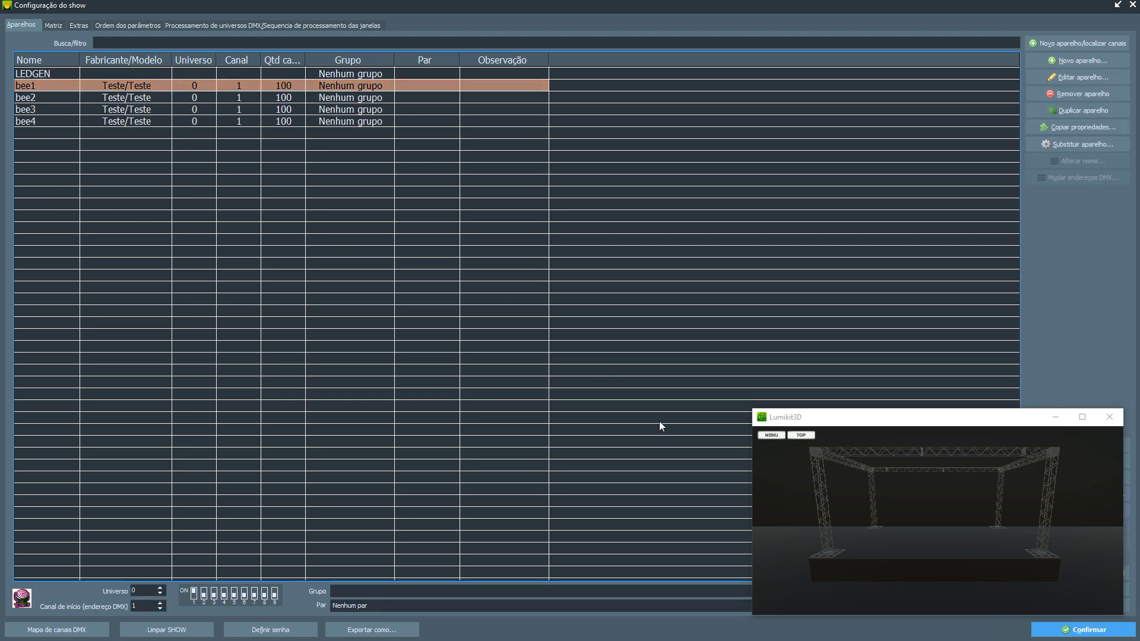
- Put all four bee fixtures in group 1 and leave the show configuration
{"action": "left_click", "coordinate": [261, 117]}
{"action": "left_click", "coordinate": [149, 85], "text": "shift"}
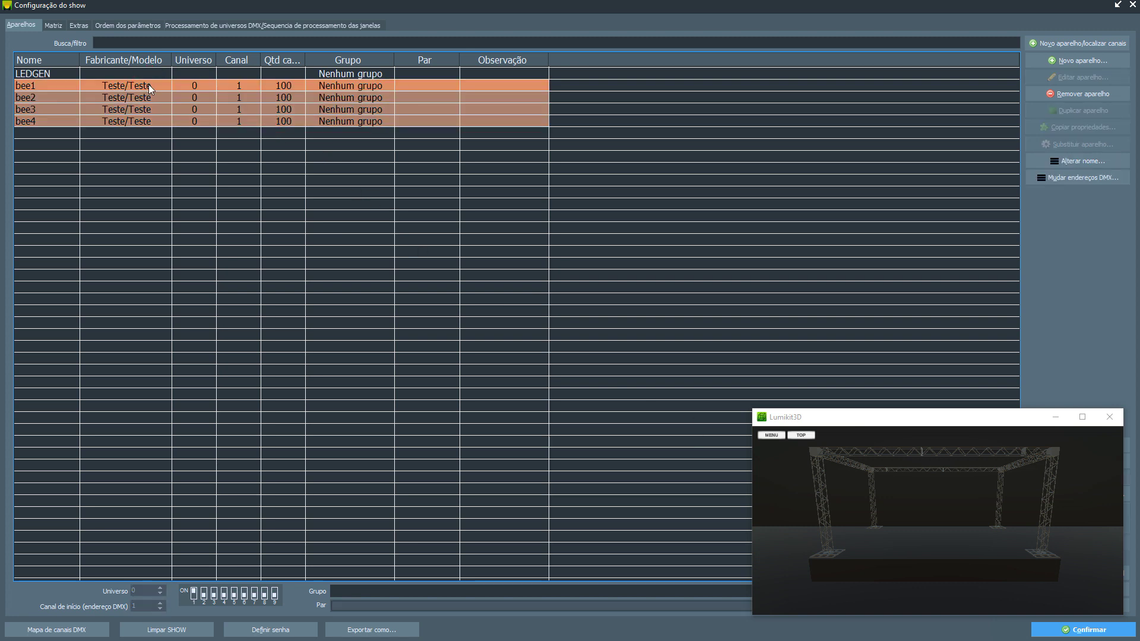
{"action": "key", "text": "1"}
{"action": "left_click", "coordinate": [1132, 13]}
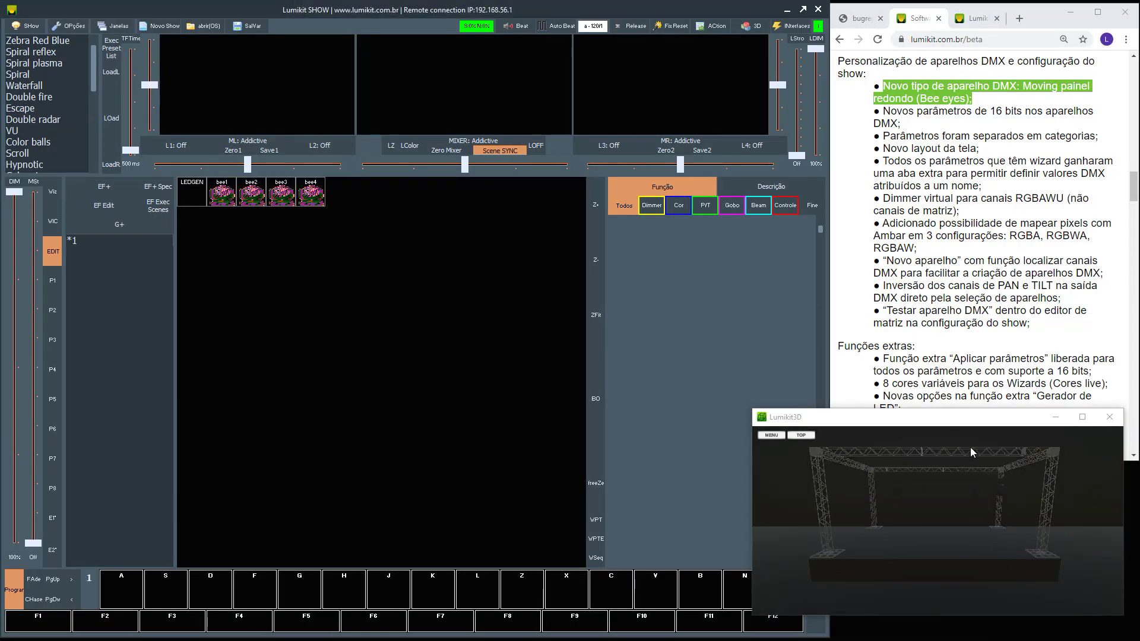
- Apply the dimmer 100 and Green colour wizards to group 1
{"action": "scroll", "coordinate": [946, 493], "scroll_direction": "up", "scroll_amount": 4}
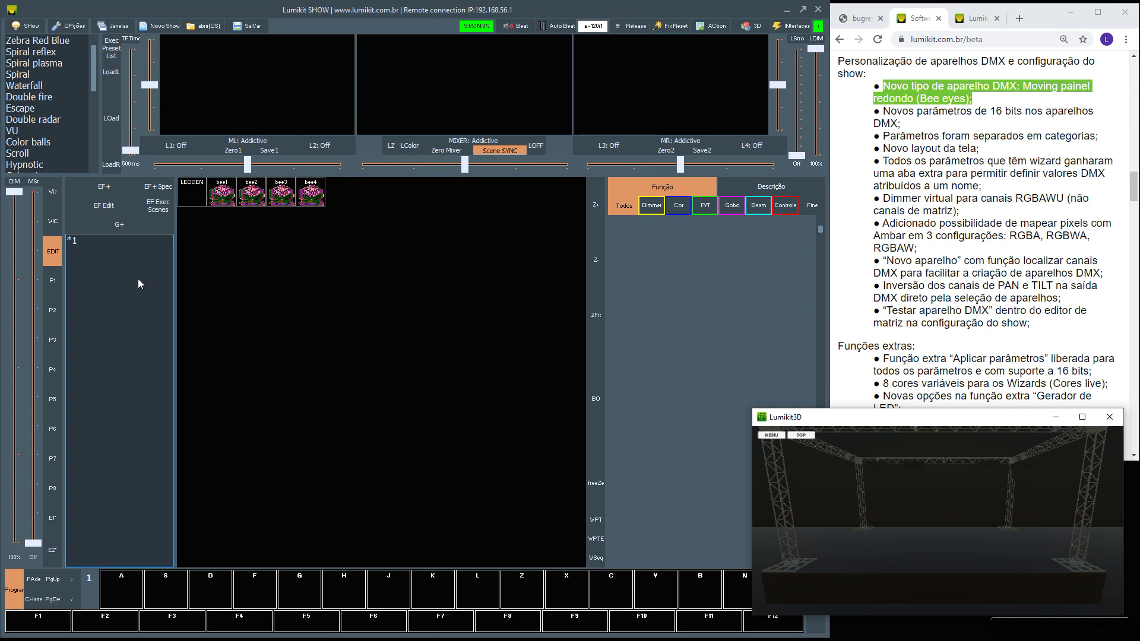
{"action": "left_click", "coordinate": [54, 196]}
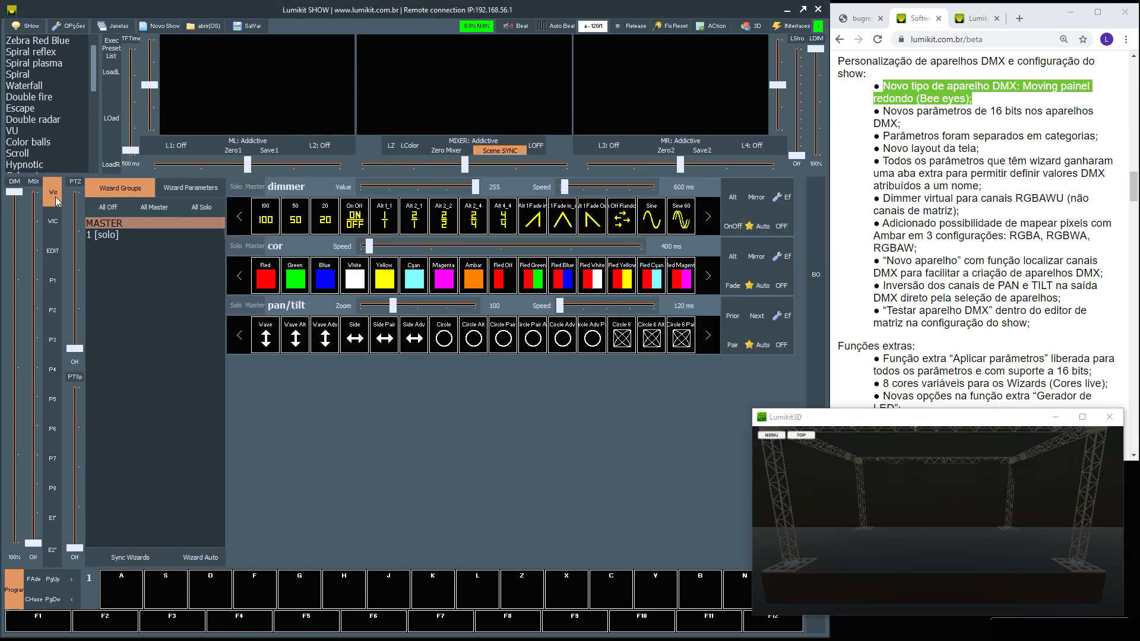
{"action": "left_click", "coordinate": [153, 236]}
{"action": "left_click", "coordinate": [266, 219]}
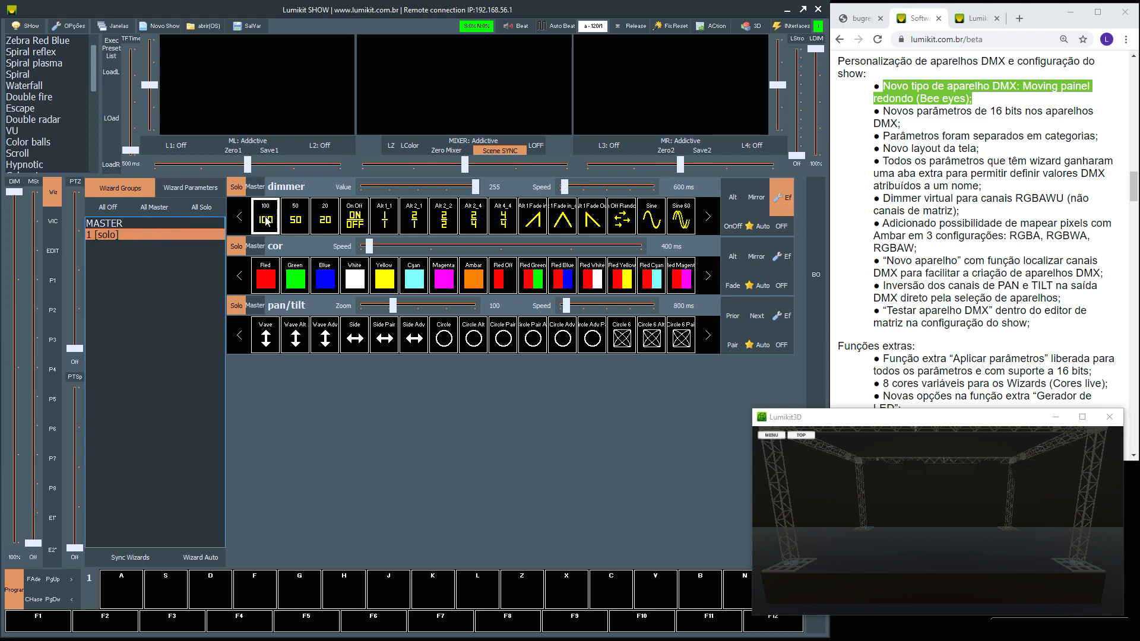
{"action": "left_click", "coordinate": [295, 277]}
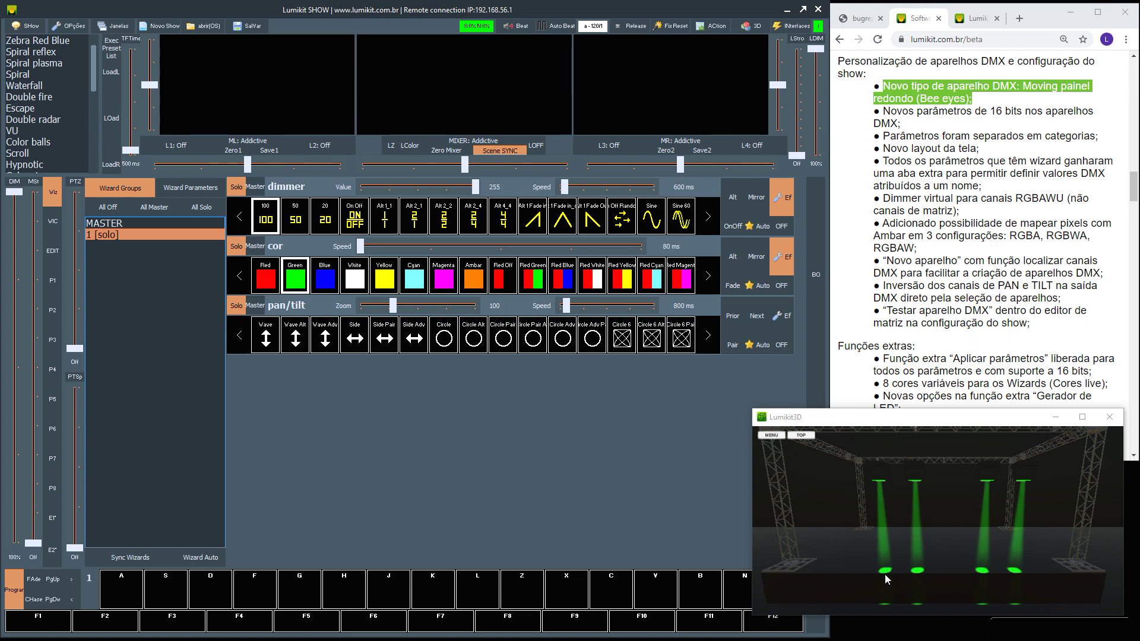
- Set the opening angle of the bee1 fixture to 50 in its 3D simulation settings
{"action": "left_click", "coordinate": [40, 27]}
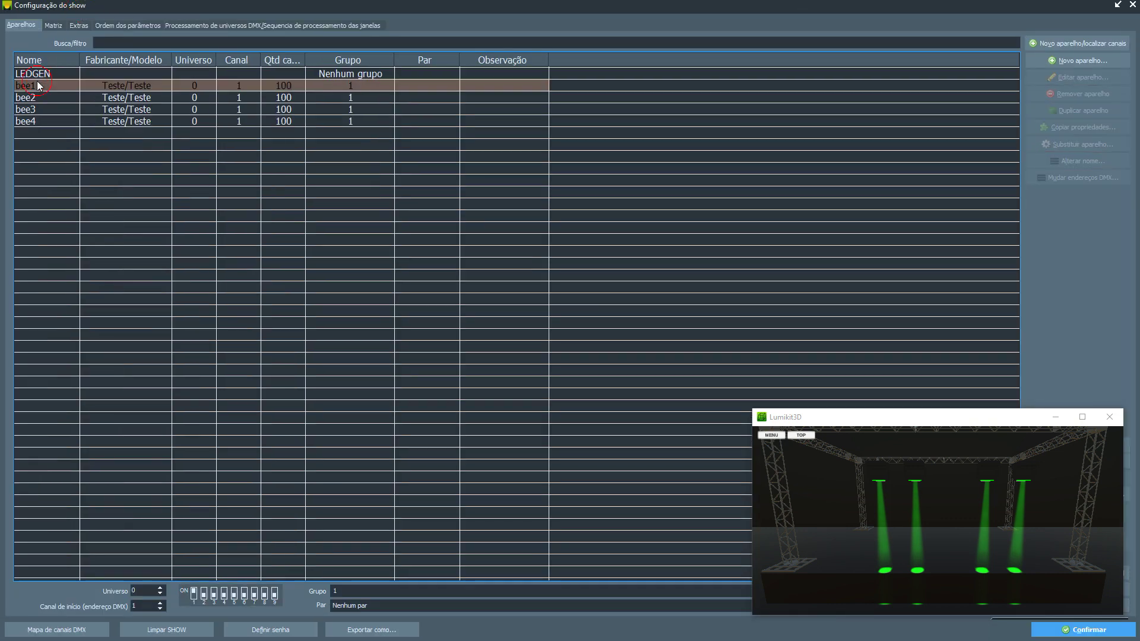
{"action": "left_click", "coordinate": [36, 82]}
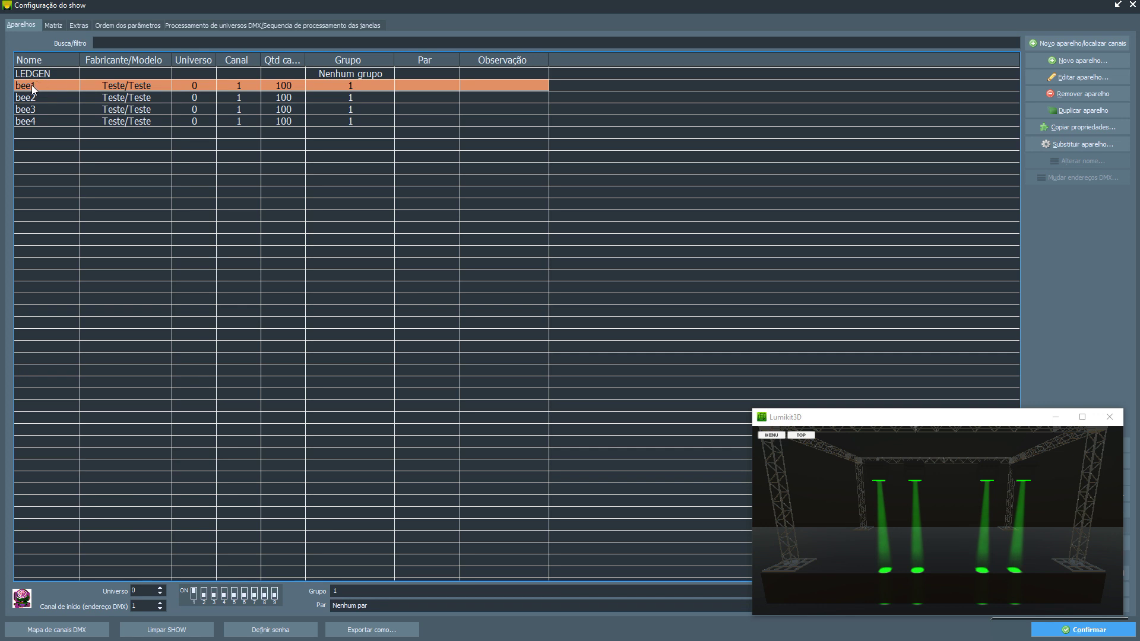
{"action": "double_click", "coordinate": [31, 85]}
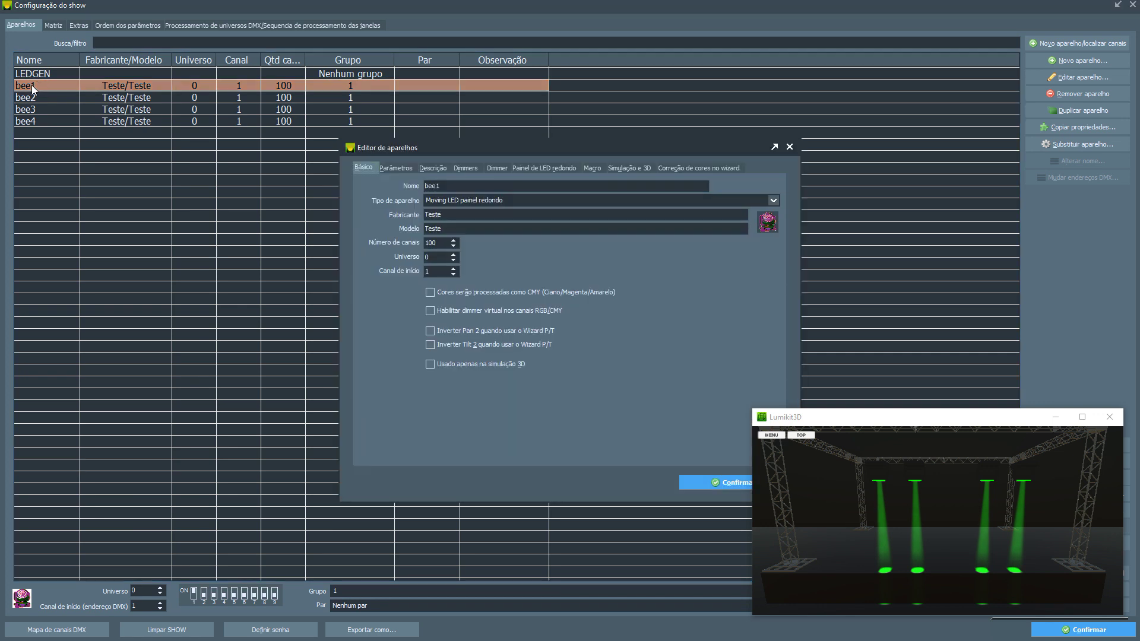
{"action": "left_click", "coordinate": [617, 167]}
{"action": "left_click_drag", "start_coordinate": [606, 152], "coordinate": [464, 164]}
{"action": "double_click", "coordinate": [315, 283]}
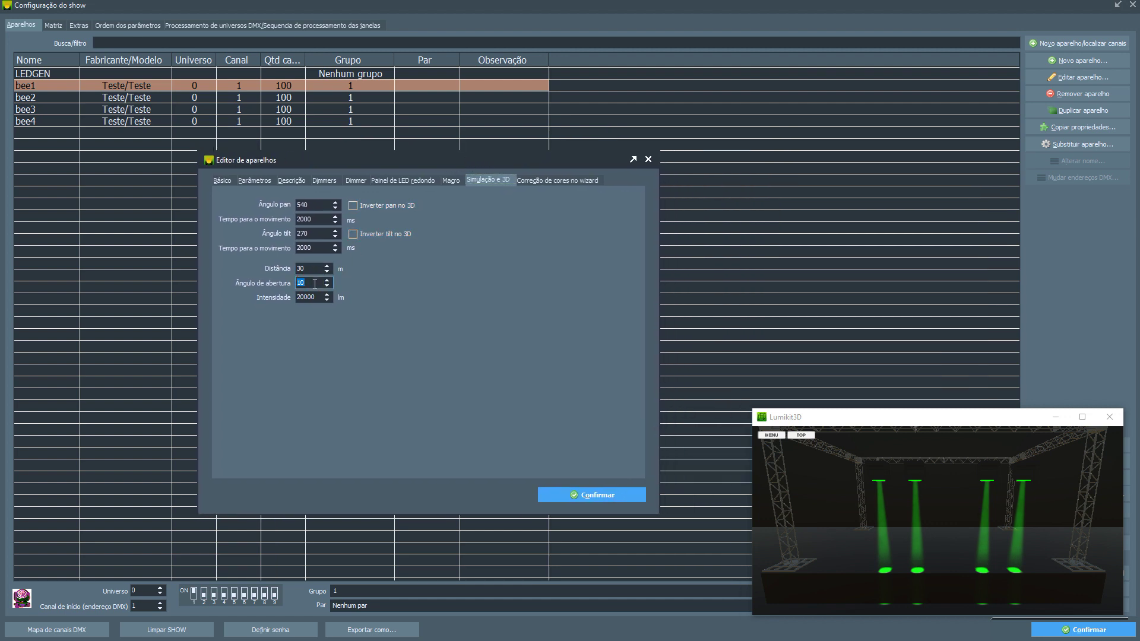
{"action": "type", "text": "50"}
{"action": "left_click", "coordinate": [302, 297]}
{"action": "left_click", "coordinate": [582, 497]}
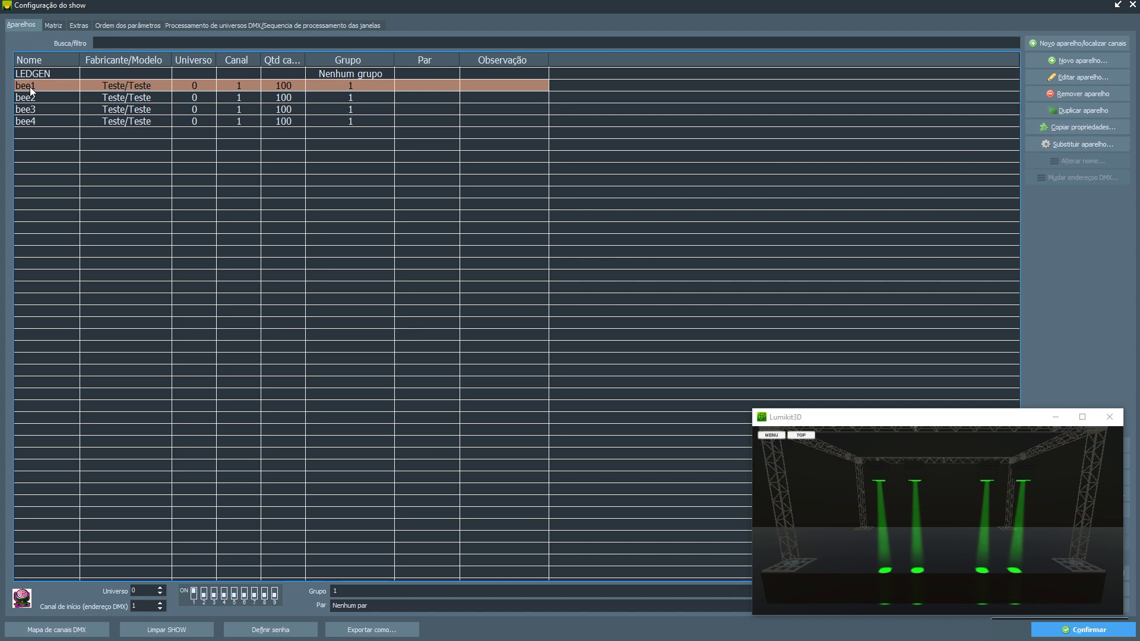
- Copy the properties of bee1 to bee2, bee3 and bee4 and leave the show configuration
{"action": "left_click", "coordinate": [1064, 130]}
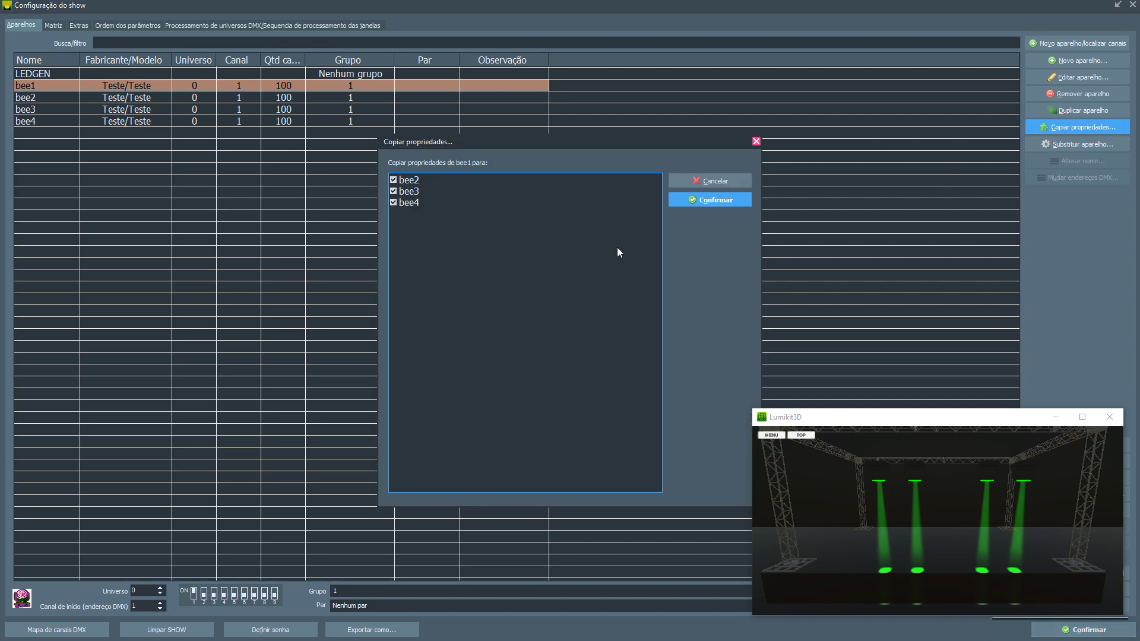
{"action": "left_click", "coordinate": [722, 202]}
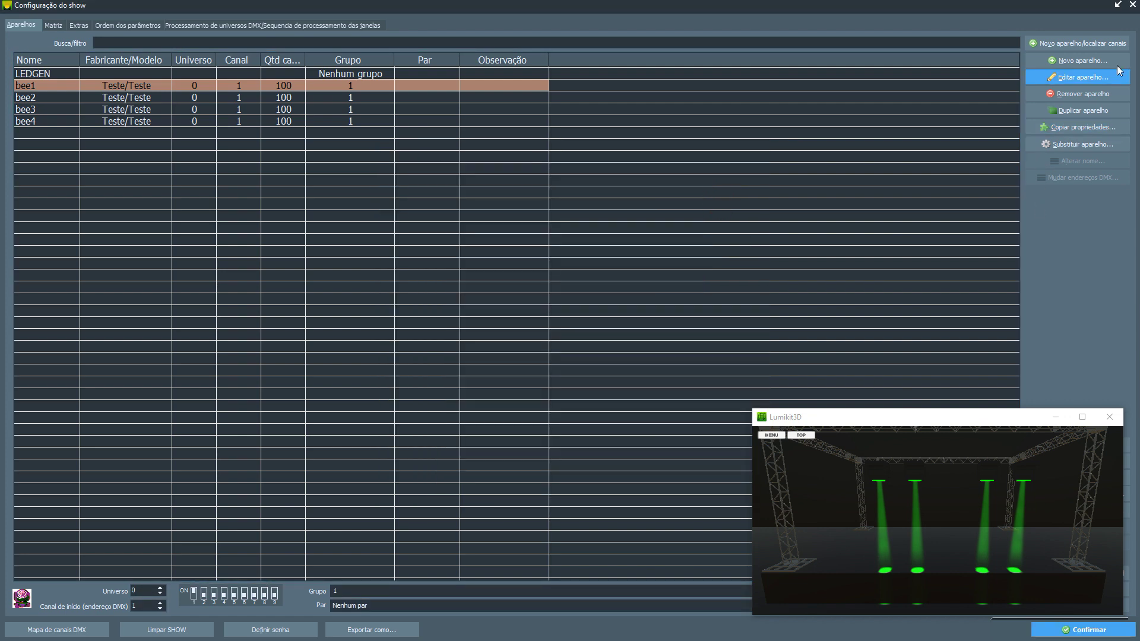
{"action": "left_click", "coordinate": [1132, 5]}
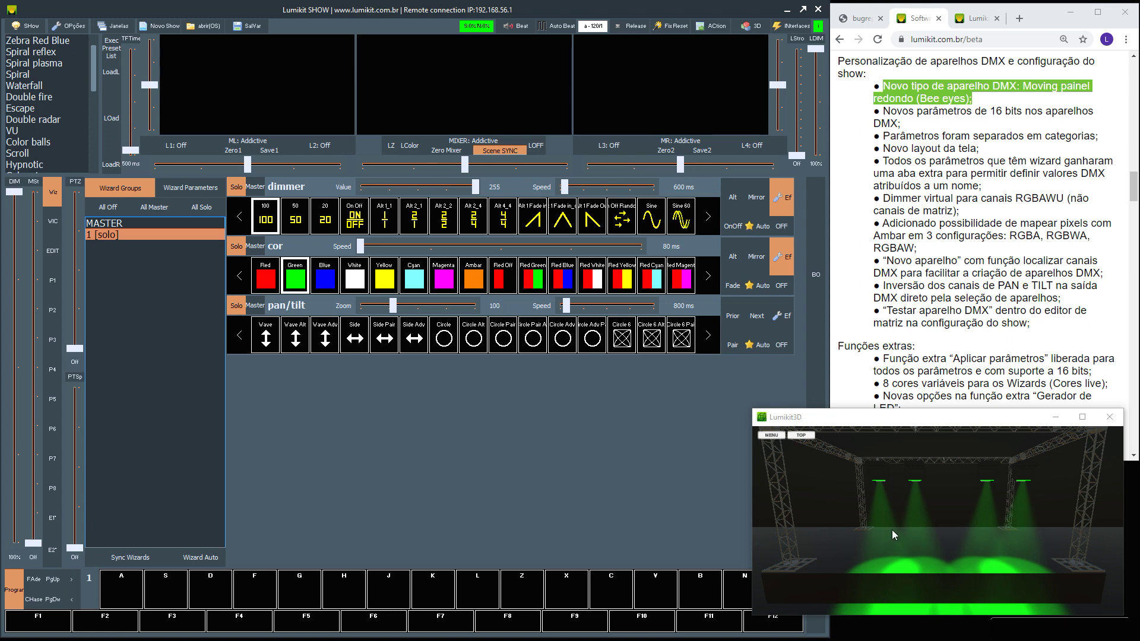
- Set the Tilt of the four bee fixtures to 191 in edit mode
{"action": "left_click", "coordinate": [55, 251]}
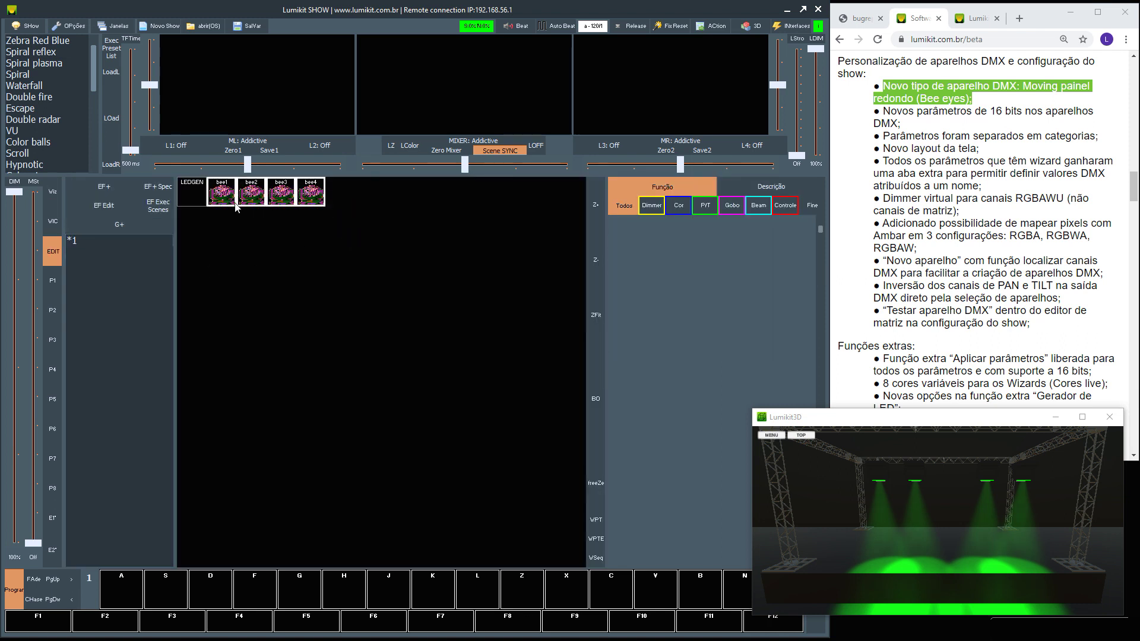
{"action": "left_click_drag", "start_coordinate": [733, 292], "coordinate": [761, 290]}
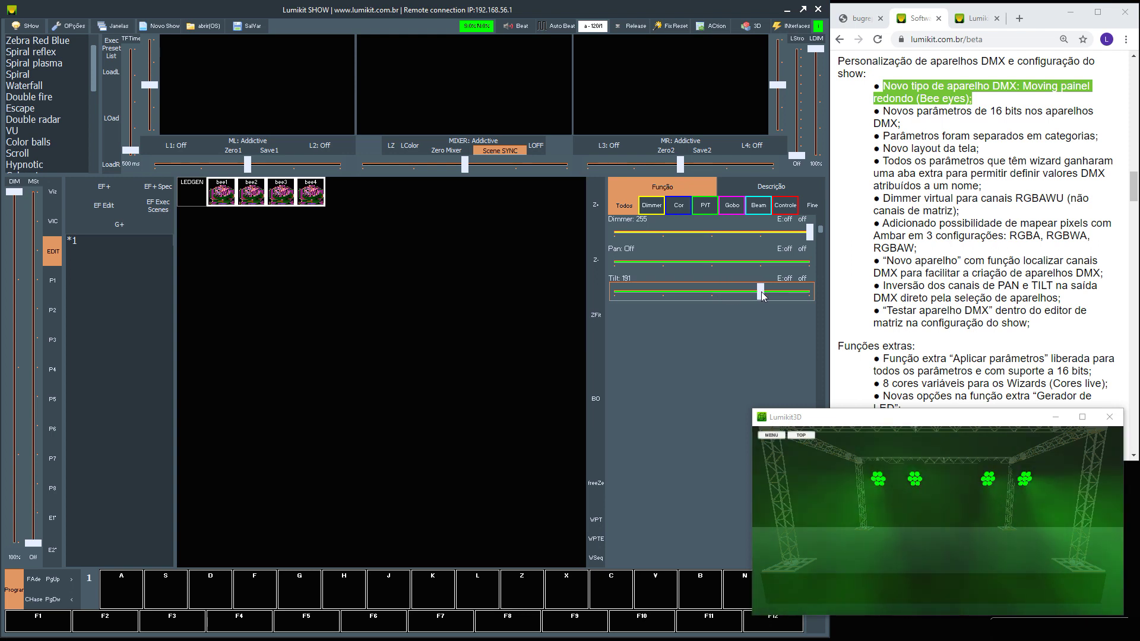
- Reframe the 3D stage view and try the Blue, White, Yellow, Cyan, Green and Red colour wizards on group 1
{"action": "left_click_drag", "start_coordinate": [984, 506], "coordinate": [936, 521]}
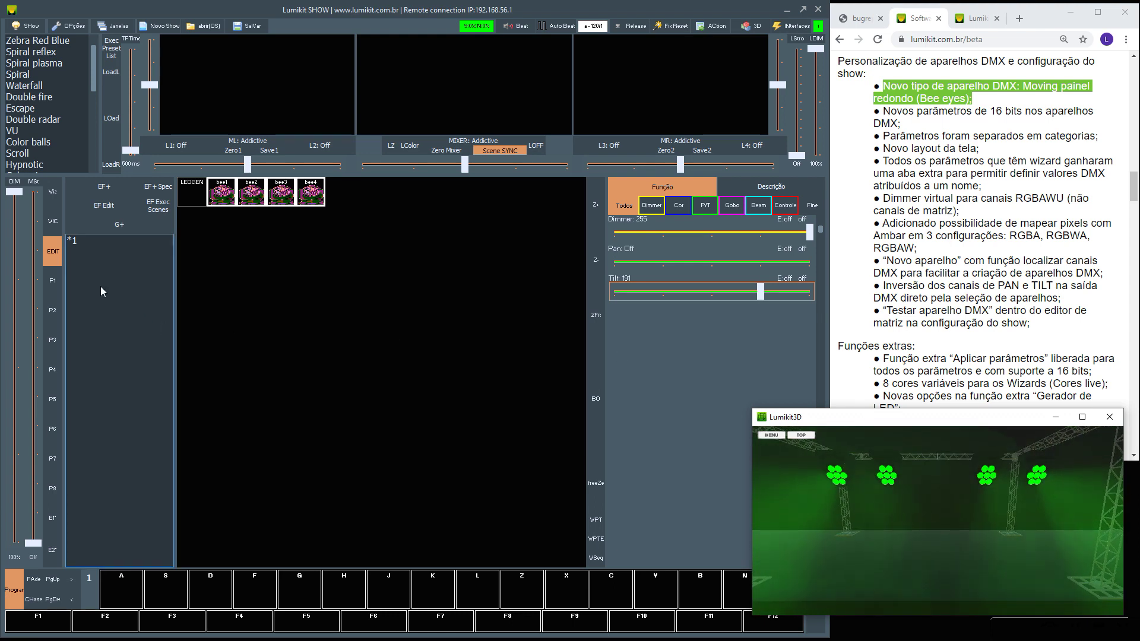
{"action": "left_click", "coordinate": [52, 198]}
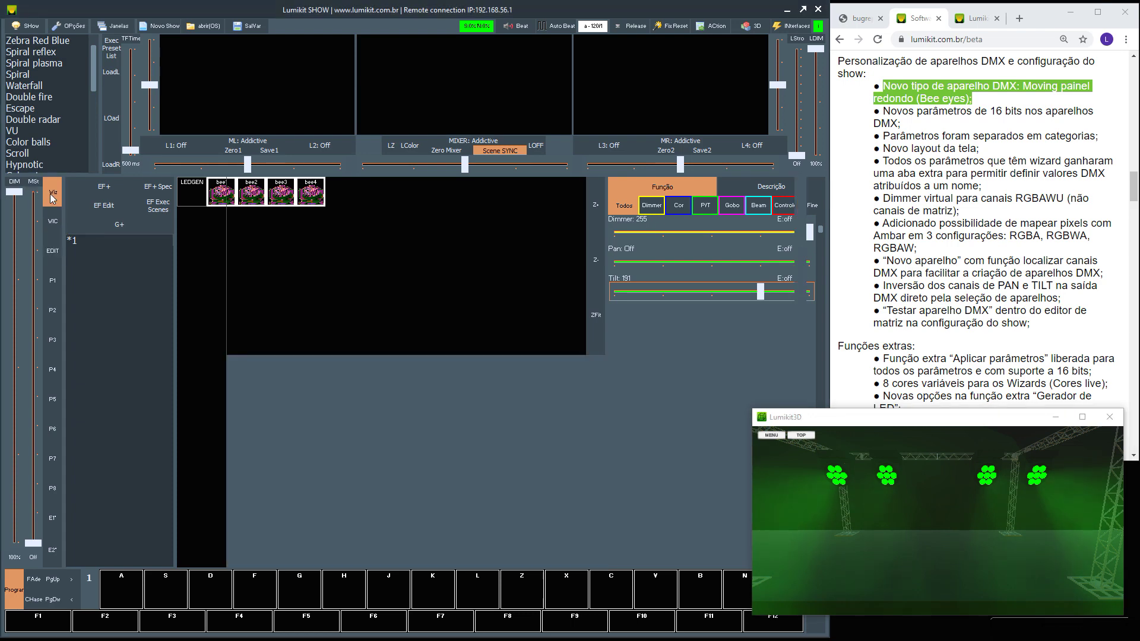
{"action": "left_click", "coordinate": [328, 284]}
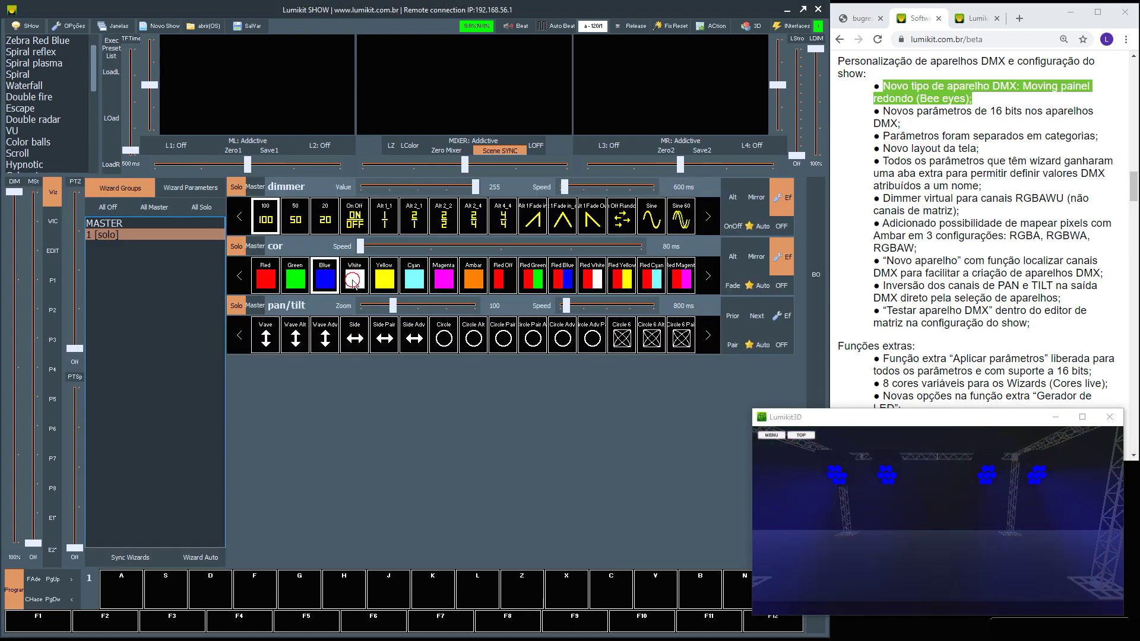
{"action": "left_click", "coordinate": [351, 284]}
{"action": "left_click", "coordinate": [382, 284]}
{"action": "left_click", "coordinate": [408, 288]}
{"action": "left_click", "coordinate": [287, 285]}
{"action": "left_click", "coordinate": [270, 284]}
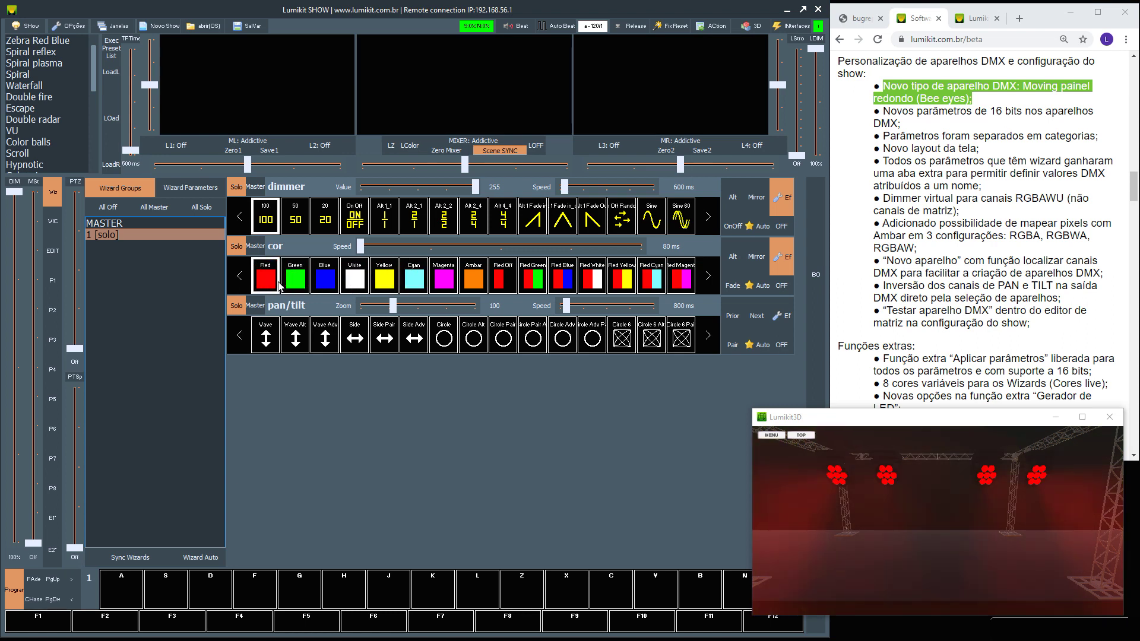
- Apply the Red Magenta colour wizard to group 1, enable "Usar os pixels" and set "Alternar entre as cores" to 1
{"action": "left_click", "coordinate": [681, 278]}
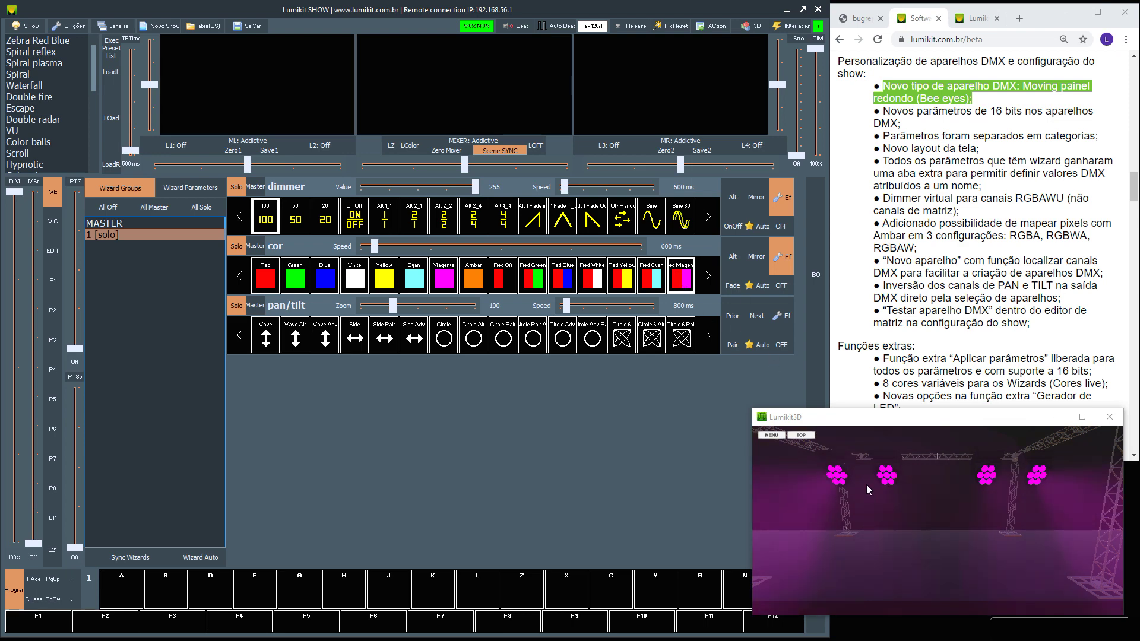
{"action": "left_click", "coordinate": [784, 261]}
{"action": "left_click_drag", "start_coordinate": [586, 127], "coordinate": [439, 168]}
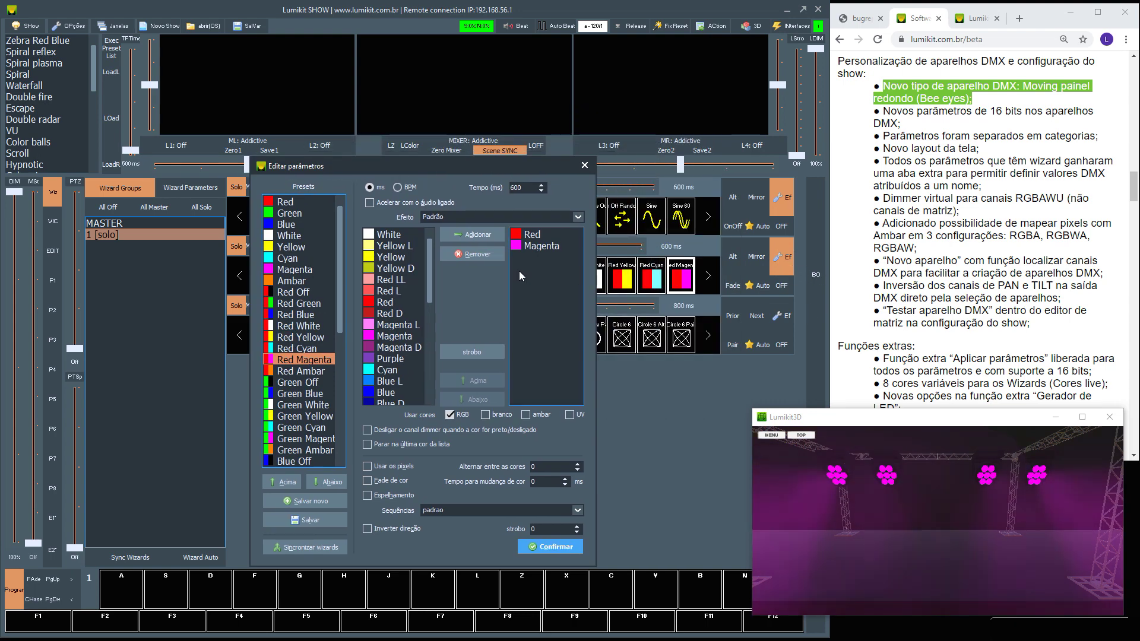
{"action": "left_click", "coordinate": [409, 470]}
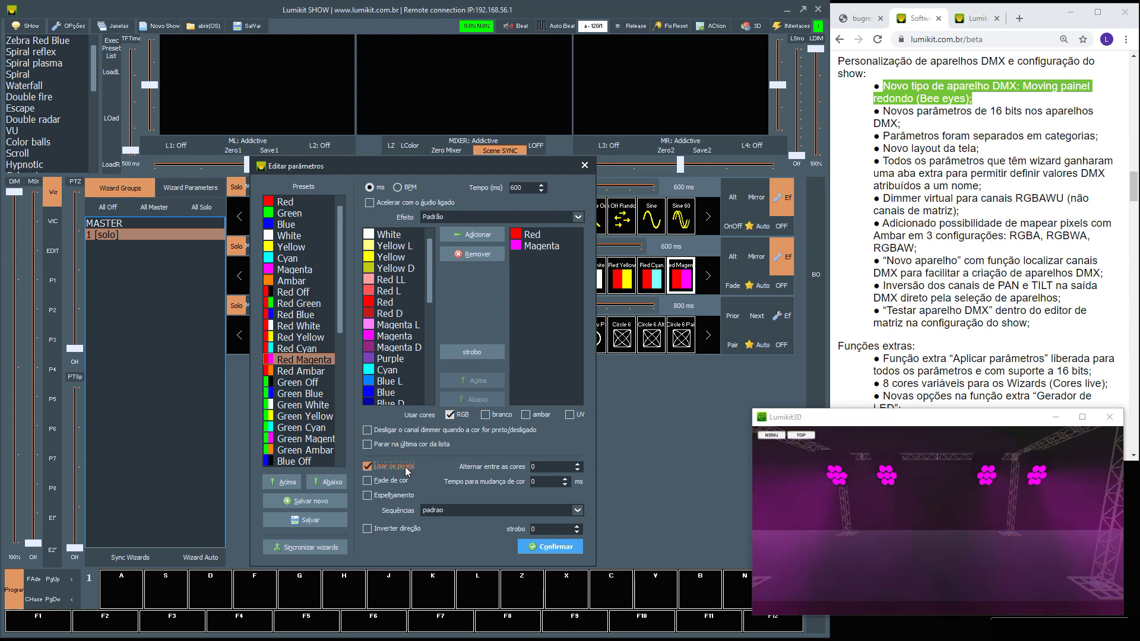
{"action": "left_click", "coordinate": [578, 464]}
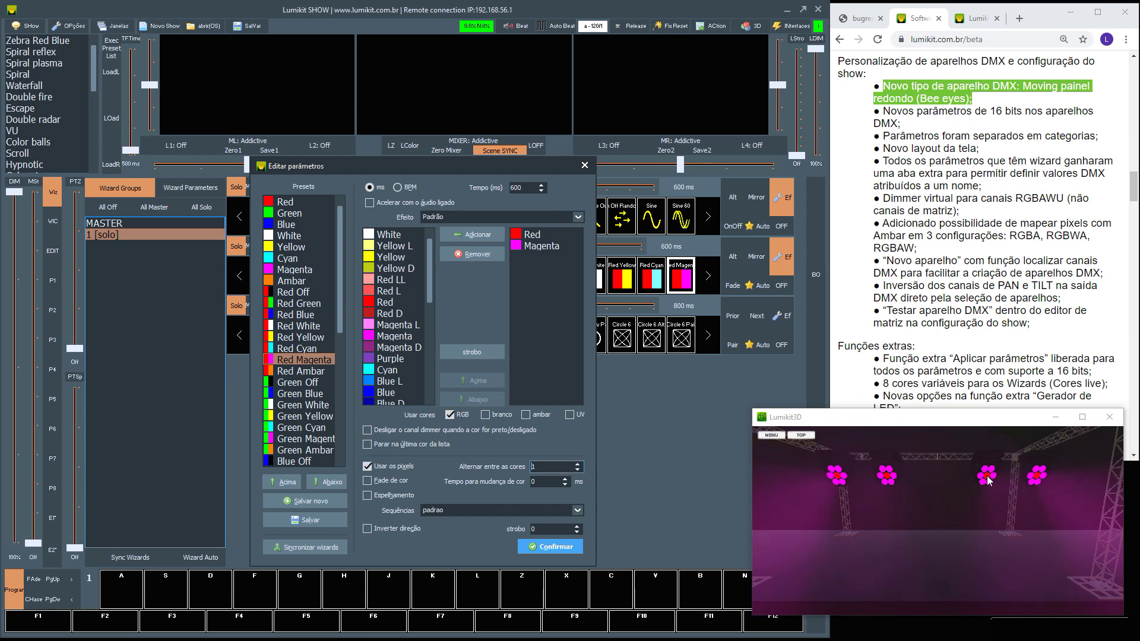
- Replace Magenta with White in the wizard's colour list, disable "Usar os pixels" and confirm the parameters
{"action": "left_click", "coordinate": [529, 251]}
{"action": "double_click", "coordinate": [389, 234]}
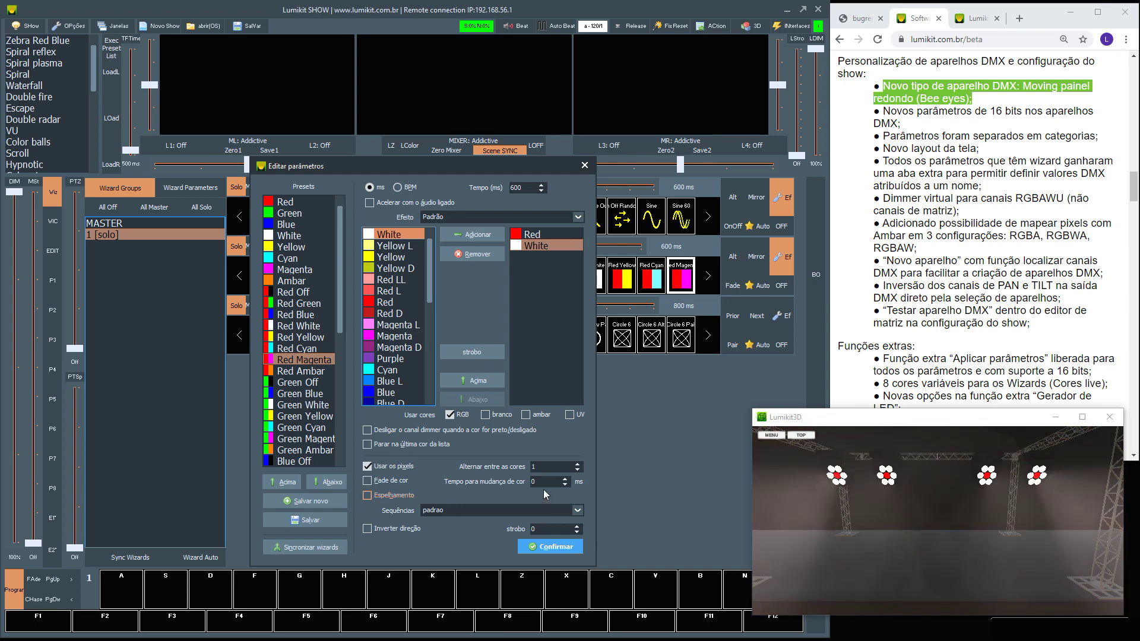
{"action": "left_click", "coordinate": [578, 465]}
{"action": "left_click", "coordinate": [579, 472]}
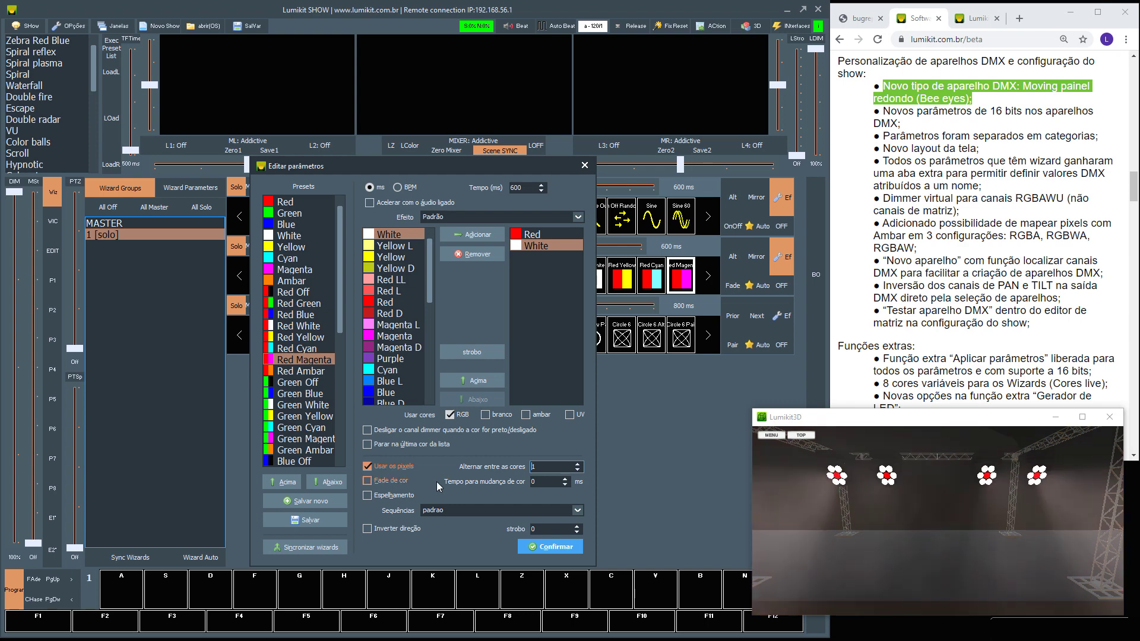
{"action": "left_click", "coordinate": [368, 466]}
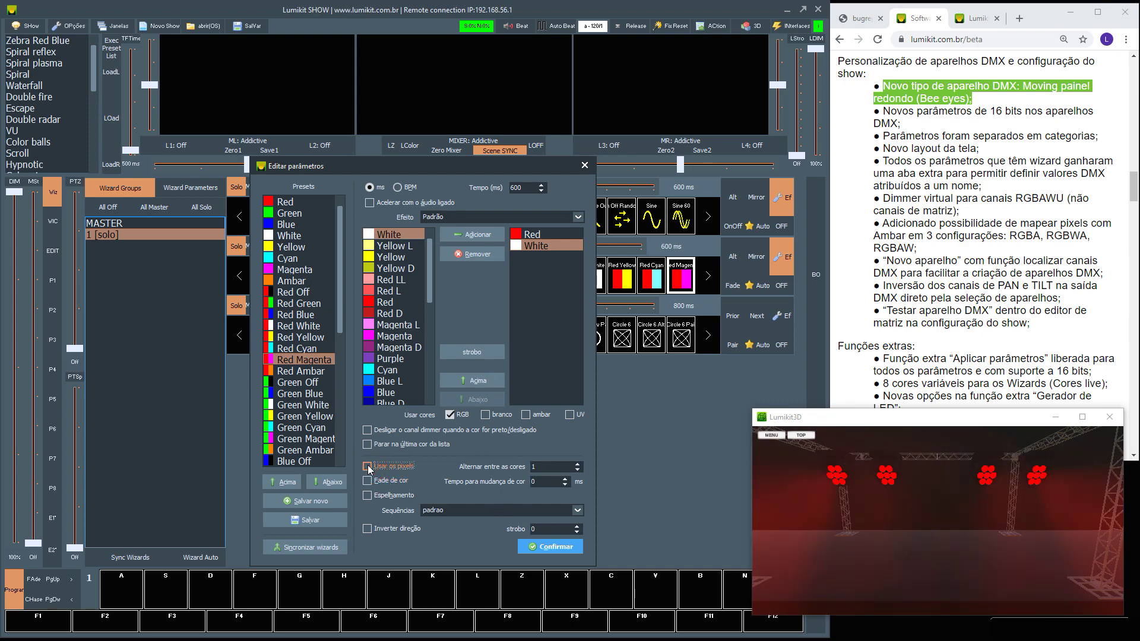
{"action": "left_click", "coordinate": [564, 556]}
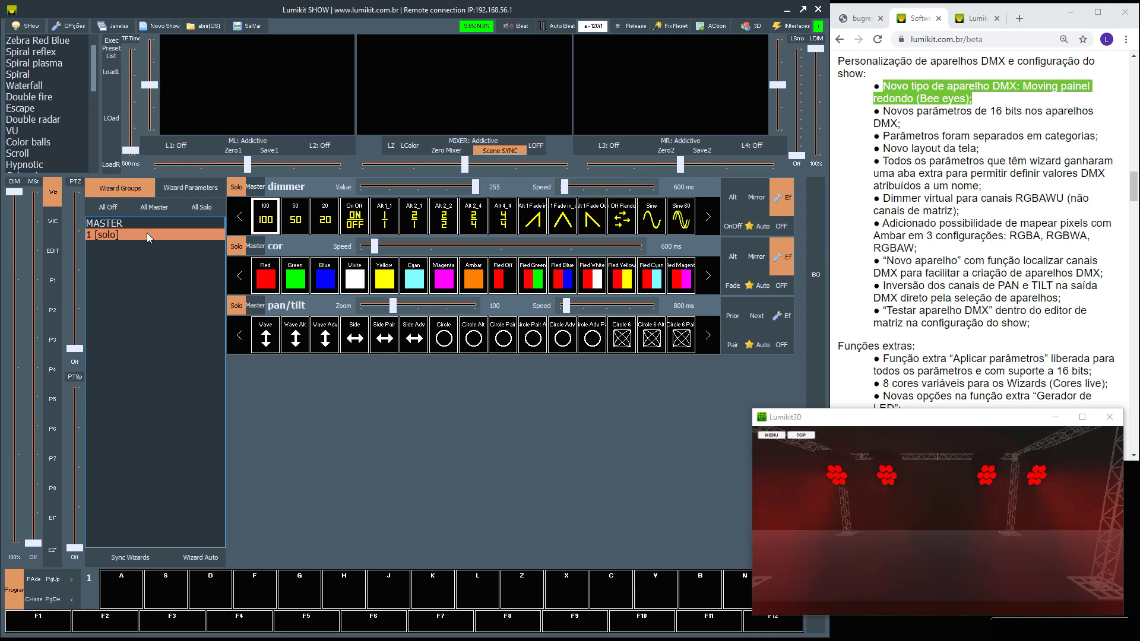
- Readdress bee1 to bee4 in the show configuration to channels 1, 101, 201 and 301 of universe 0
{"action": "left_click", "coordinate": [36, 28]}
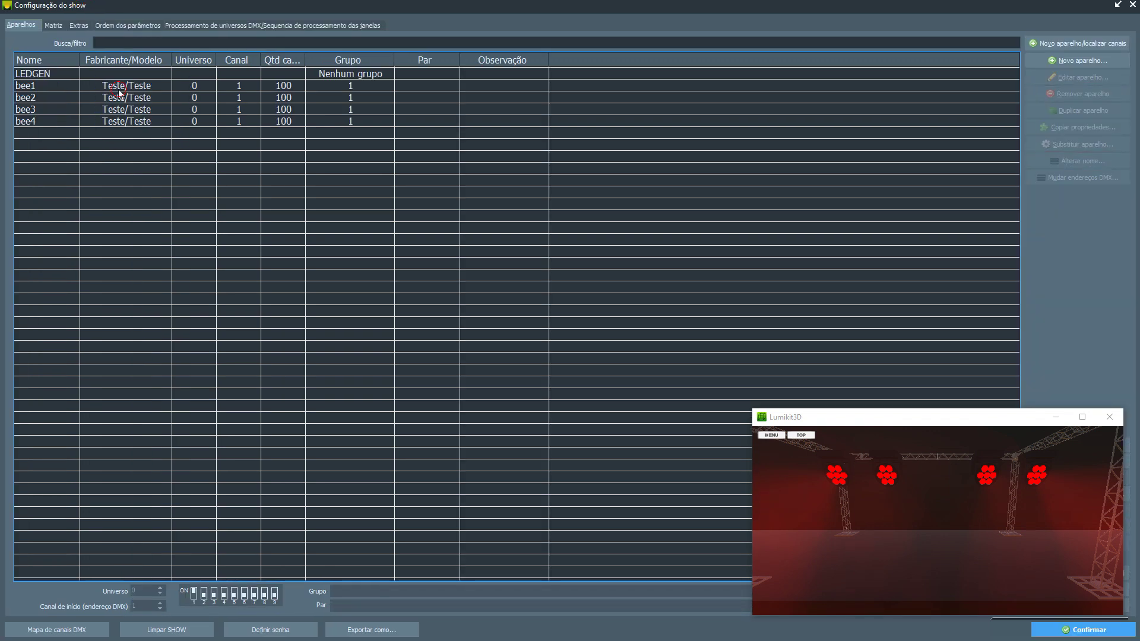
{"action": "left_click", "coordinate": [119, 90]}
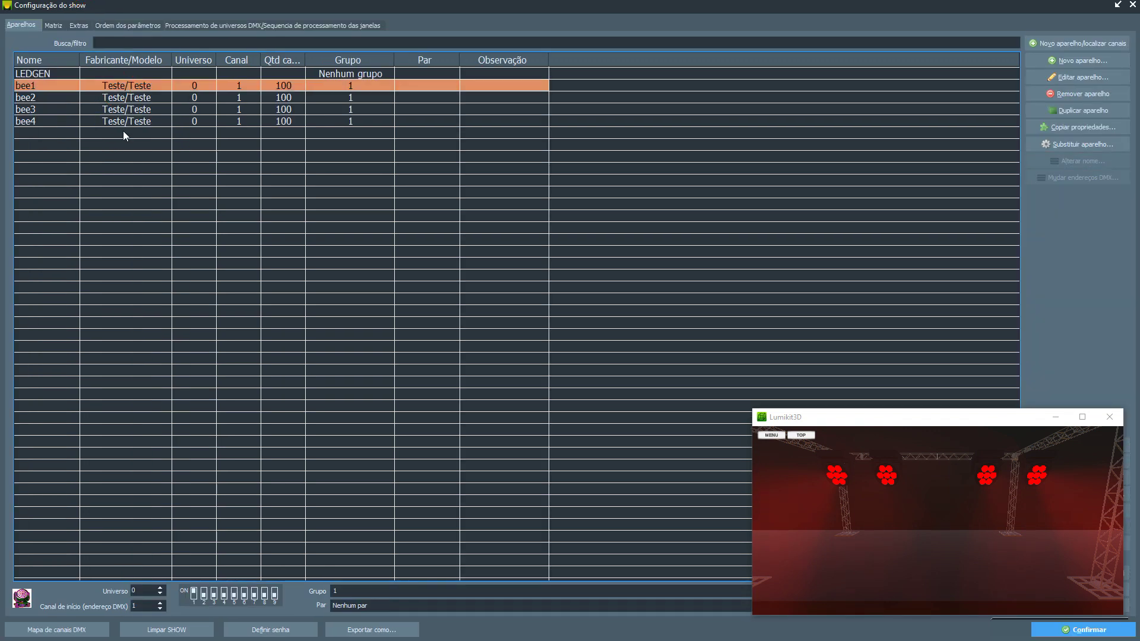
{"action": "left_click", "coordinate": [123, 122], "text": "shift"}
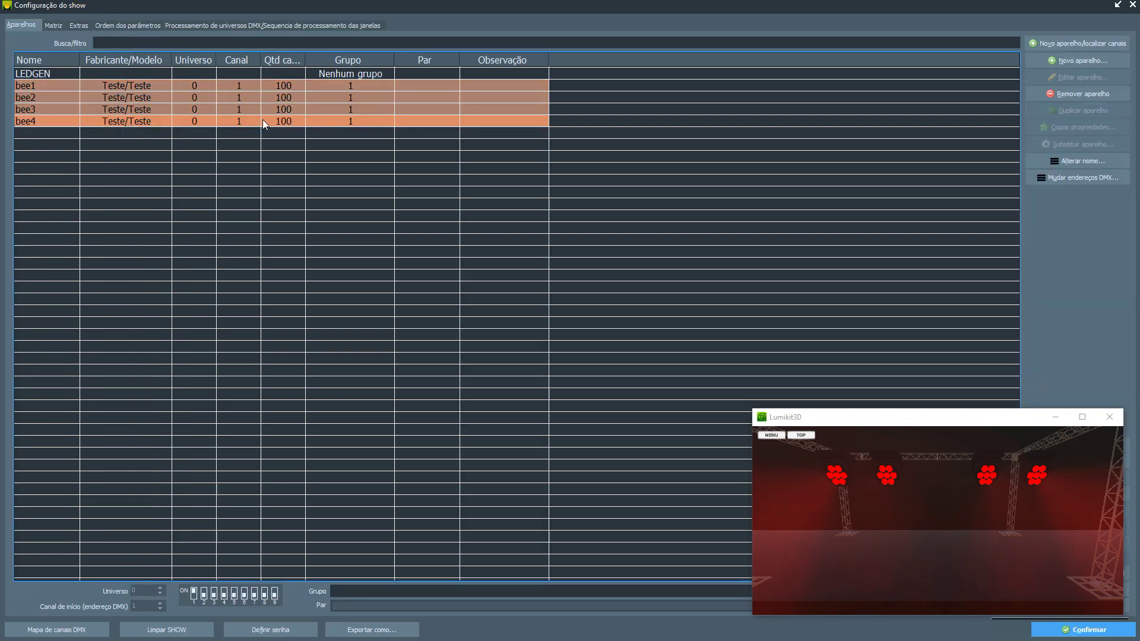
{"action": "left_click", "coordinate": [1041, 183]}
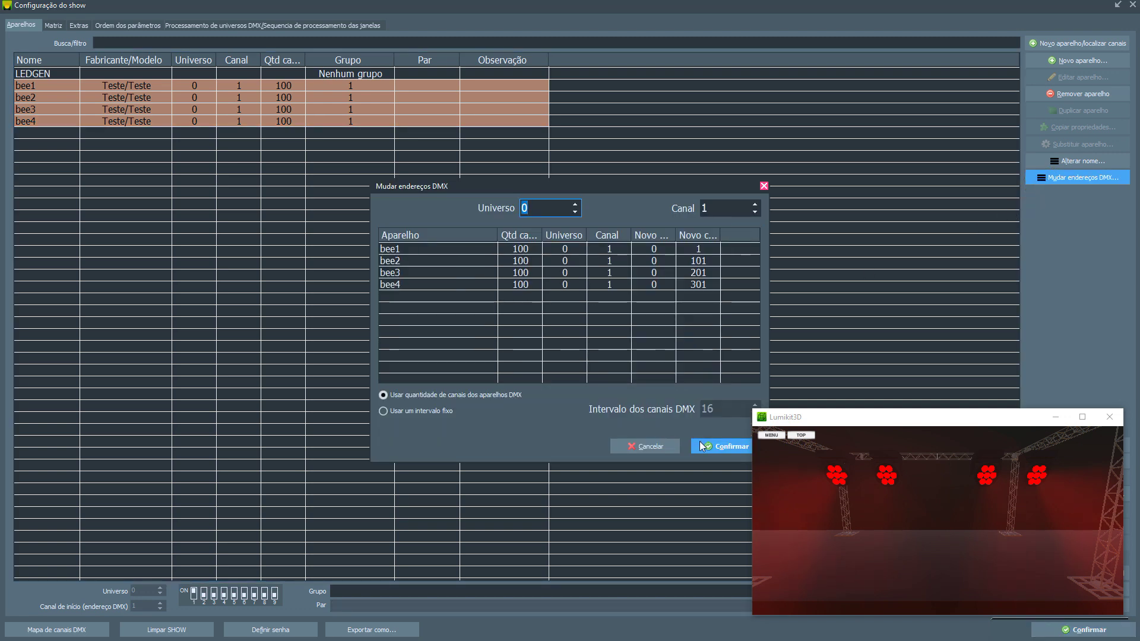
{"action": "left_click", "coordinate": [701, 446]}
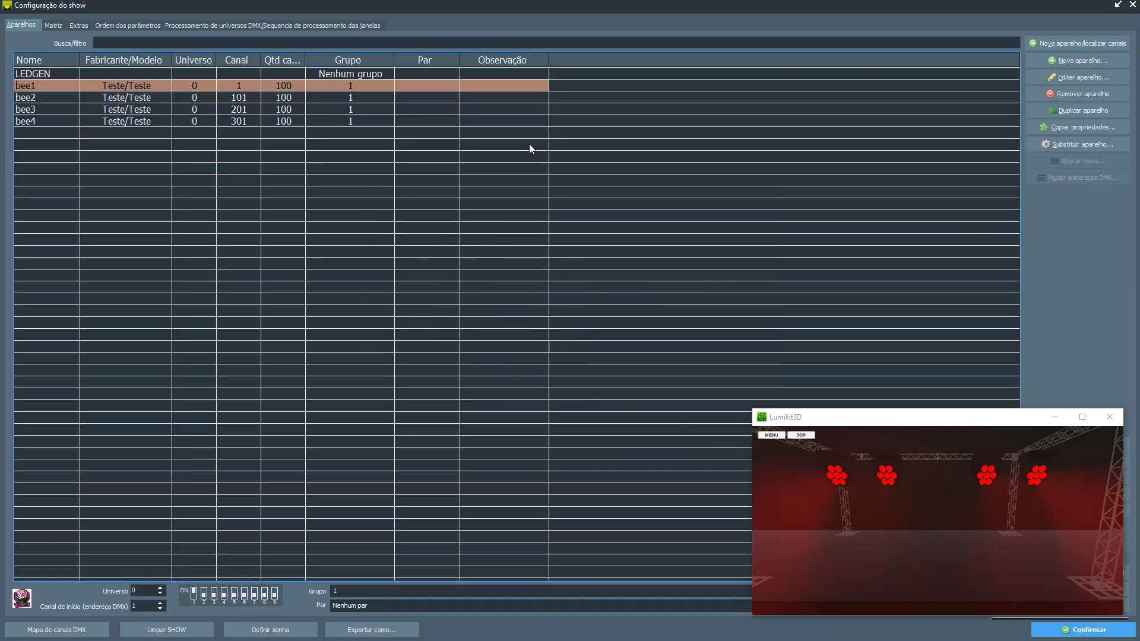
{"action": "left_click", "coordinate": [57, 121]}
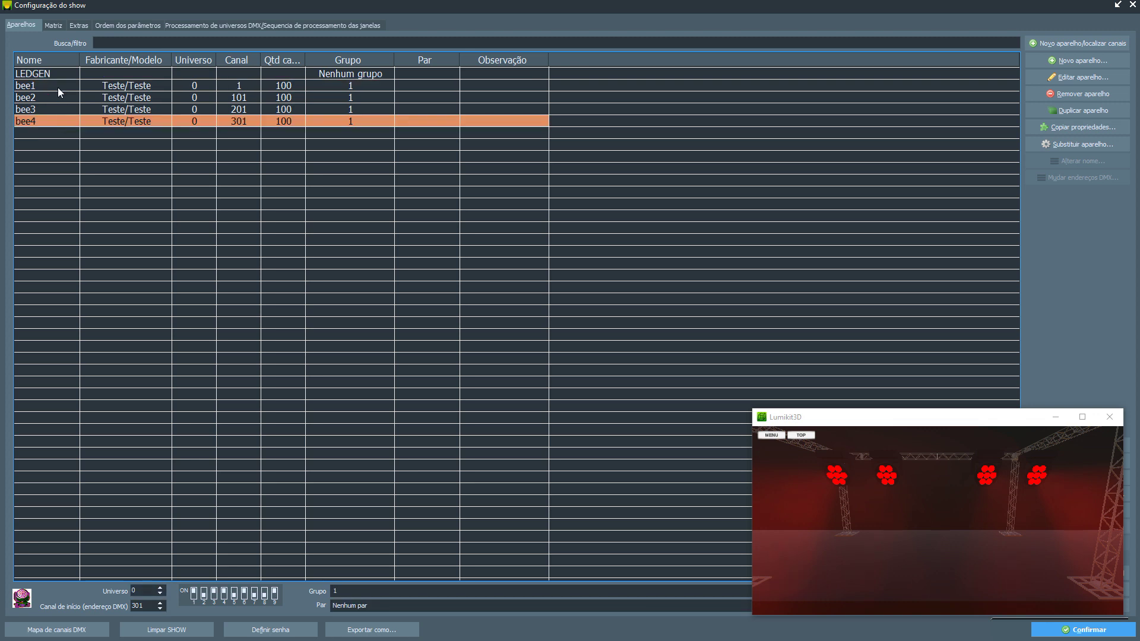
{"action": "left_click", "coordinate": [52, 87], "text": "shift"}
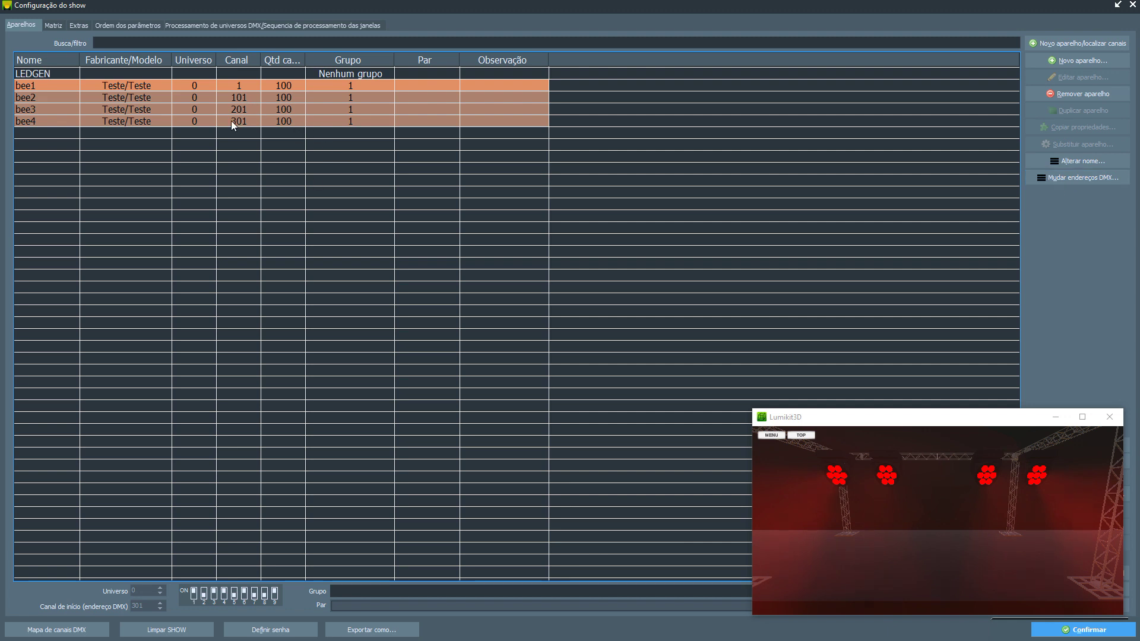
{"action": "left_click", "coordinate": [225, 140]}
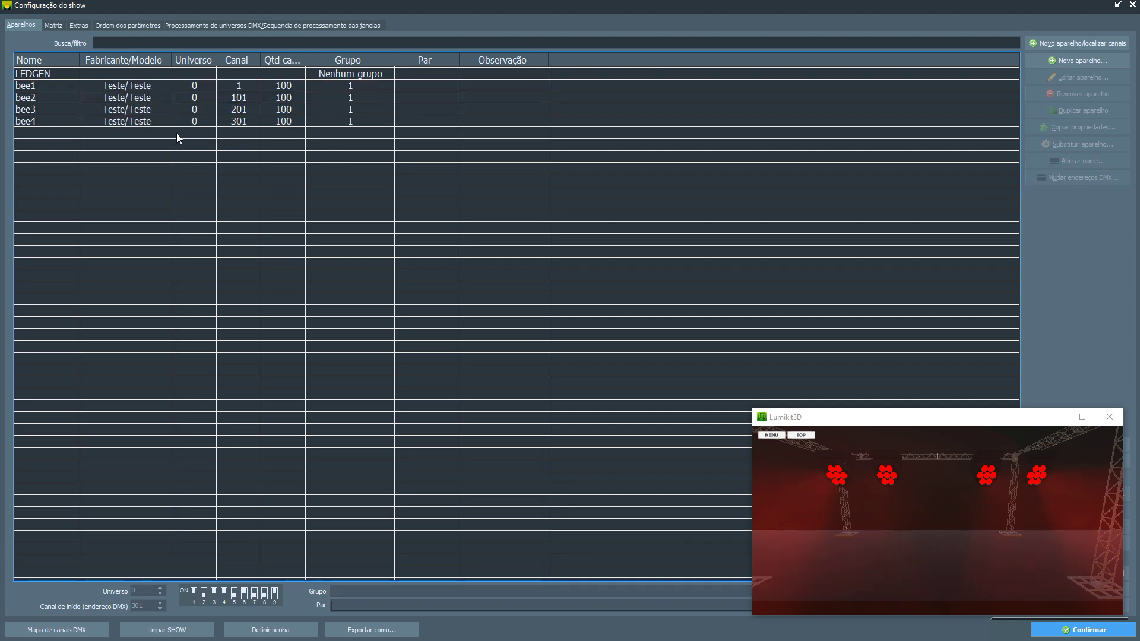
- Enable group 1 in the matrix, arrange bee1 to bee4 side by side along its first rows, and leave the show configuration
{"action": "left_click", "coordinate": [53, 26]}
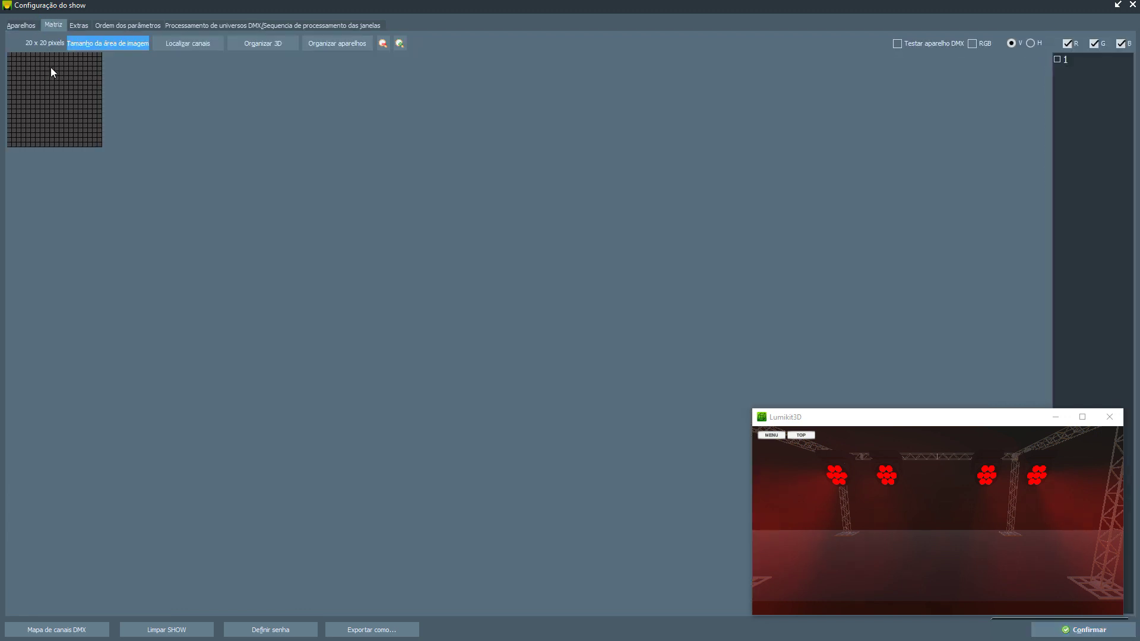
{"action": "left_click", "coordinate": [1058, 60]}
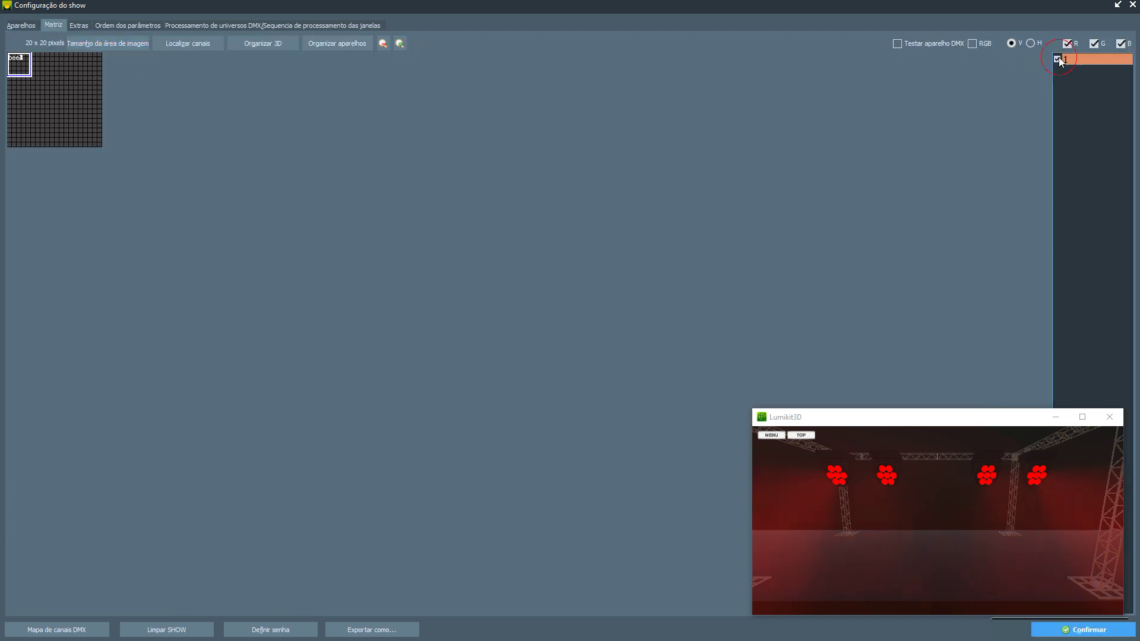
{"action": "scroll", "coordinate": [28, 69], "scroll_direction": "up", "scroll_amount": 4}
{"action": "left_click_drag", "start_coordinate": [31, 67], "coordinate": [257, 76]}
{"action": "left_click_drag", "start_coordinate": [59, 92], "coordinate": [140, 99]}
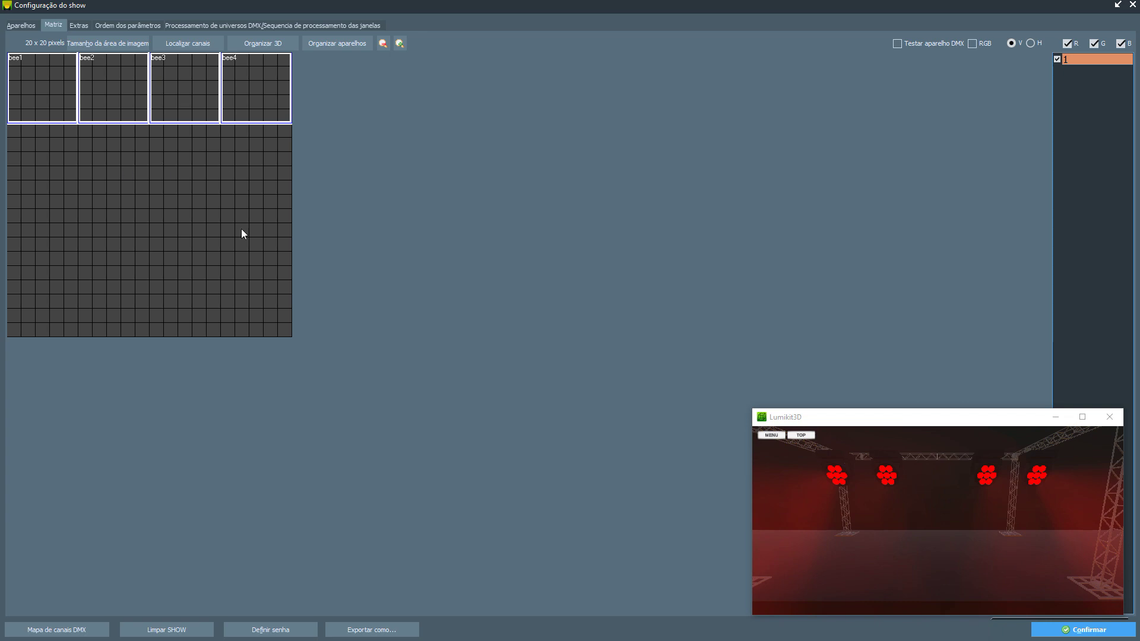
{"action": "left_click", "coordinate": [1133, 5]}
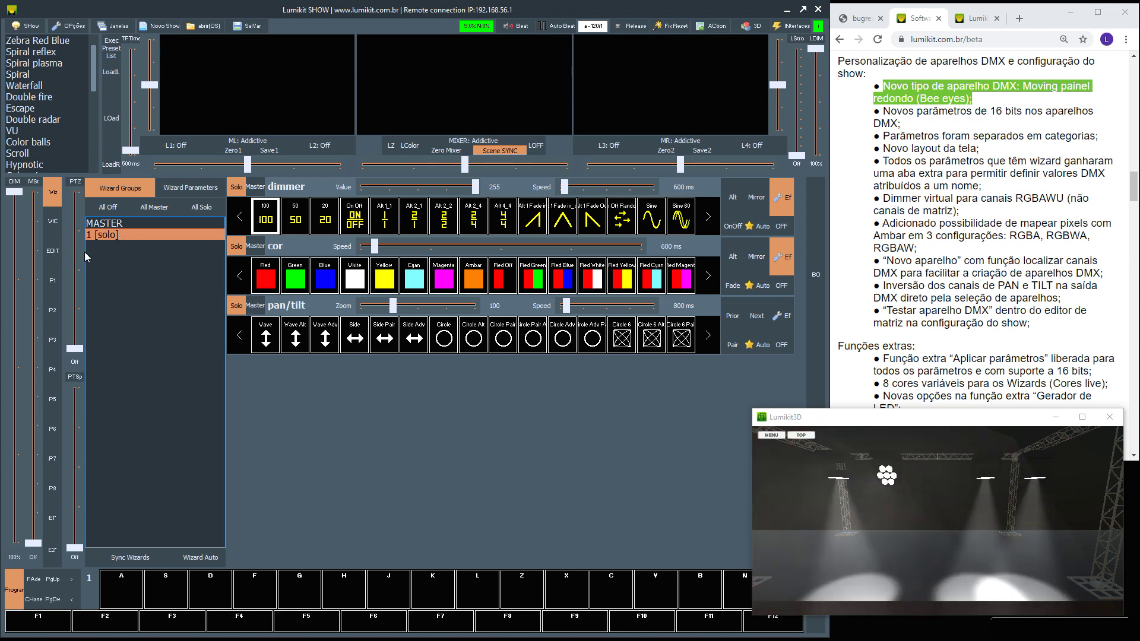
- Set the Tilt of the four bee fixtures to 190 in edit mode and return to the wizards
{"action": "left_click", "coordinate": [57, 250]}
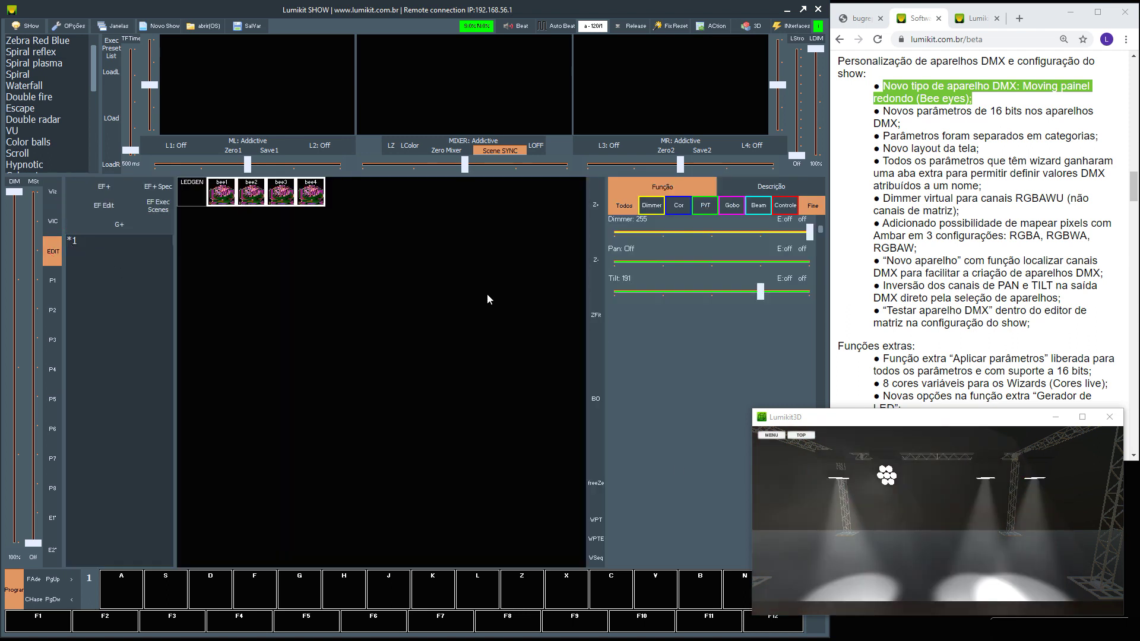
{"action": "left_click_drag", "start_coordinate": [735, 296], "coordinate": [760, 294]}
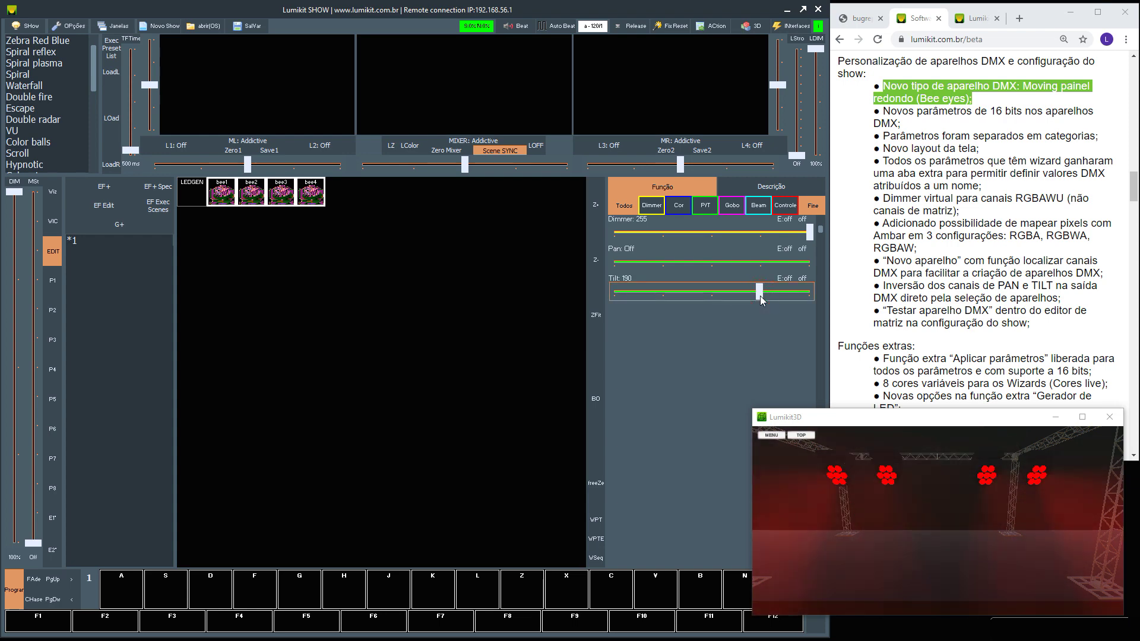
{"action": "left_click", "coordinate": [51, 196]}
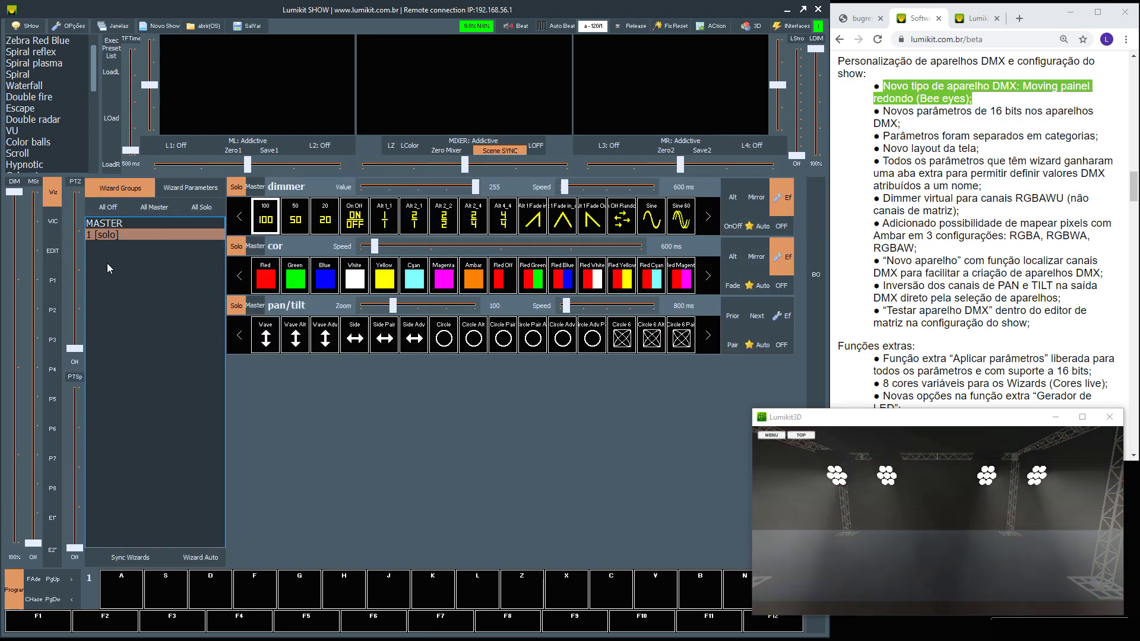
- Set "Alternar entre as cores" to 1 and enable "Usar os pixels" in the colour wizard's parameters
{"action": "left_click", "coordinate": [790, 259]}
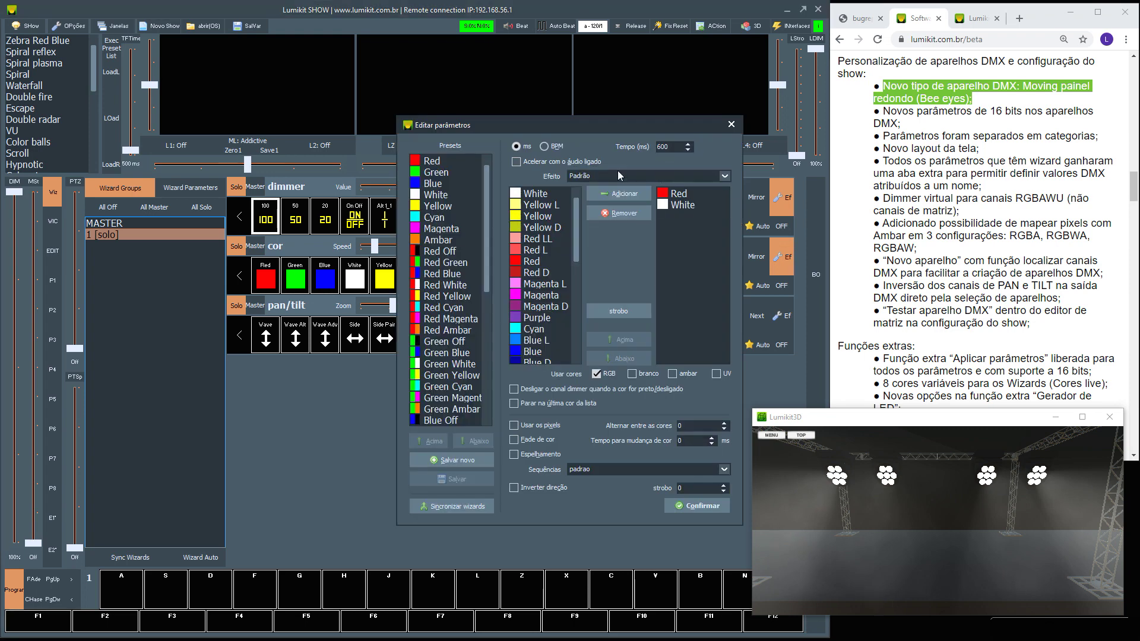
{"action": "left_click_drag", "start_coordinate": [422, 133], "coordinate": [337, 136]}
{"action": "left_click", "coordinate": [496, 432]}
{"action": "type", "text": "1"}
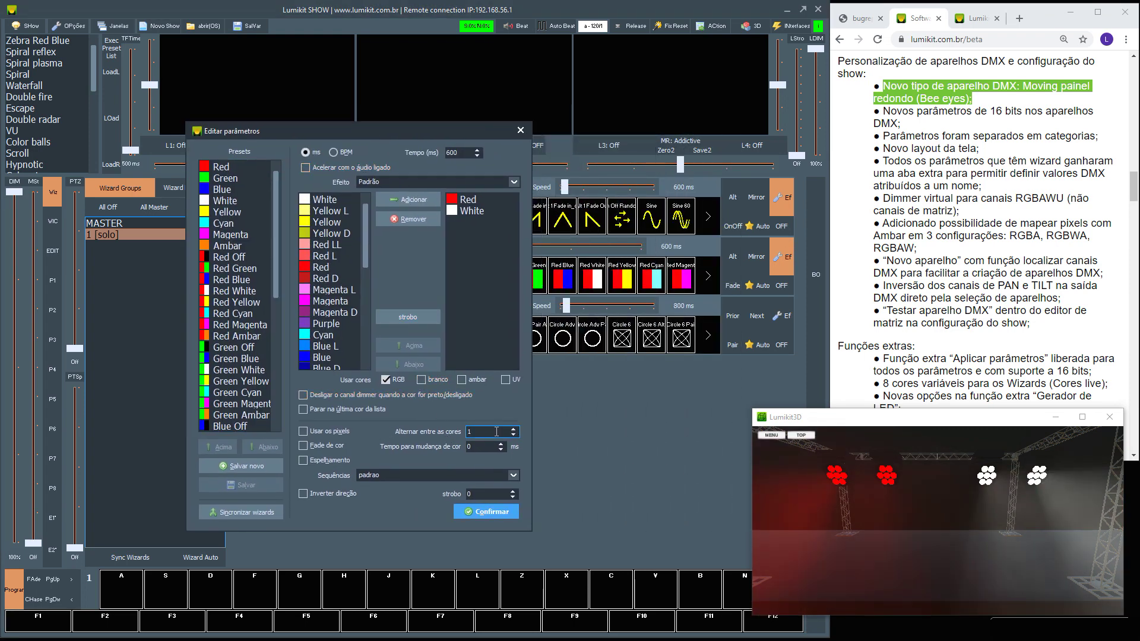
{"action": "left_click", "coordinate": [335, 431]}
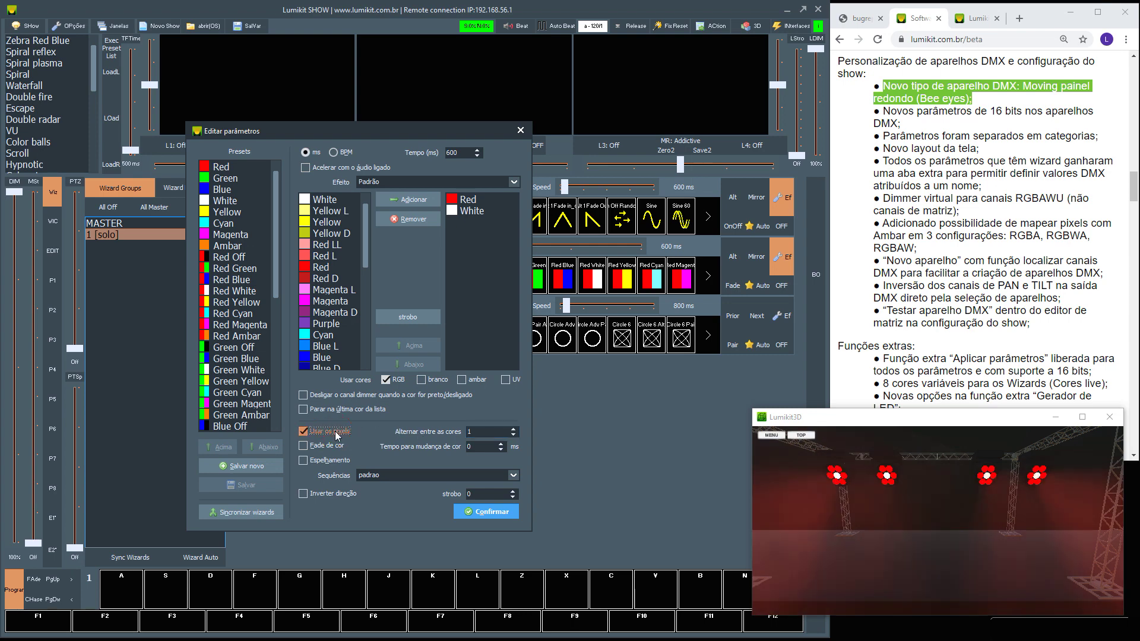
{"action": "left_click", "coordinate": [514, 428]}
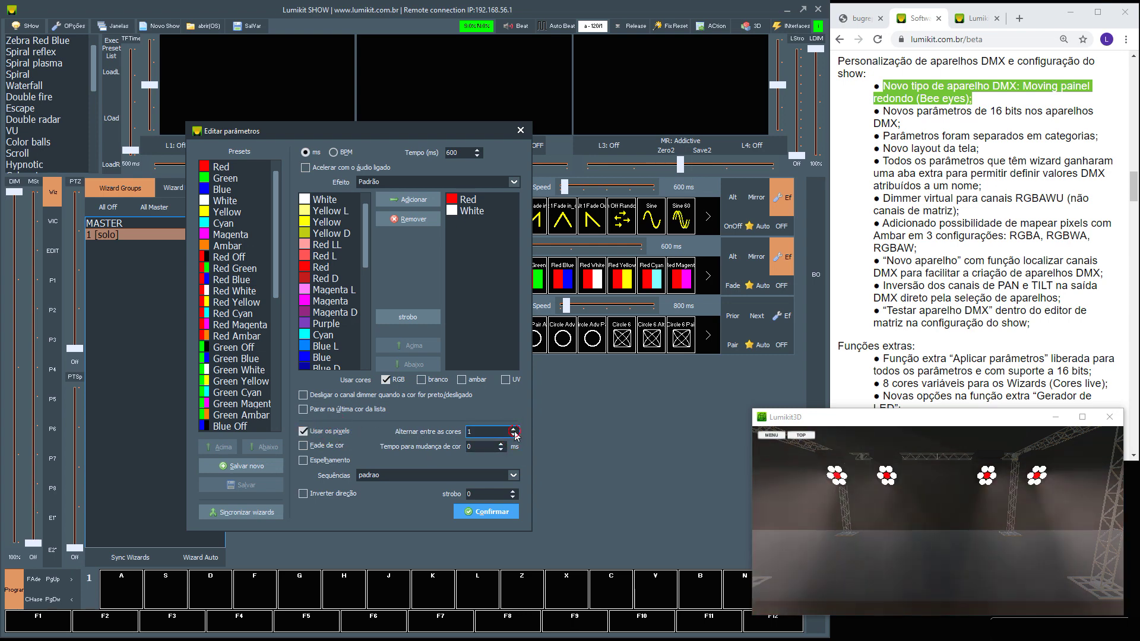
- Switch the colour wizard's effect to Matriz and choose Radar as its matrix effect
{"action": "left_click", "coordinate": [418, 181]}
{"action": "left_click", "coordinate": [397, 228]}
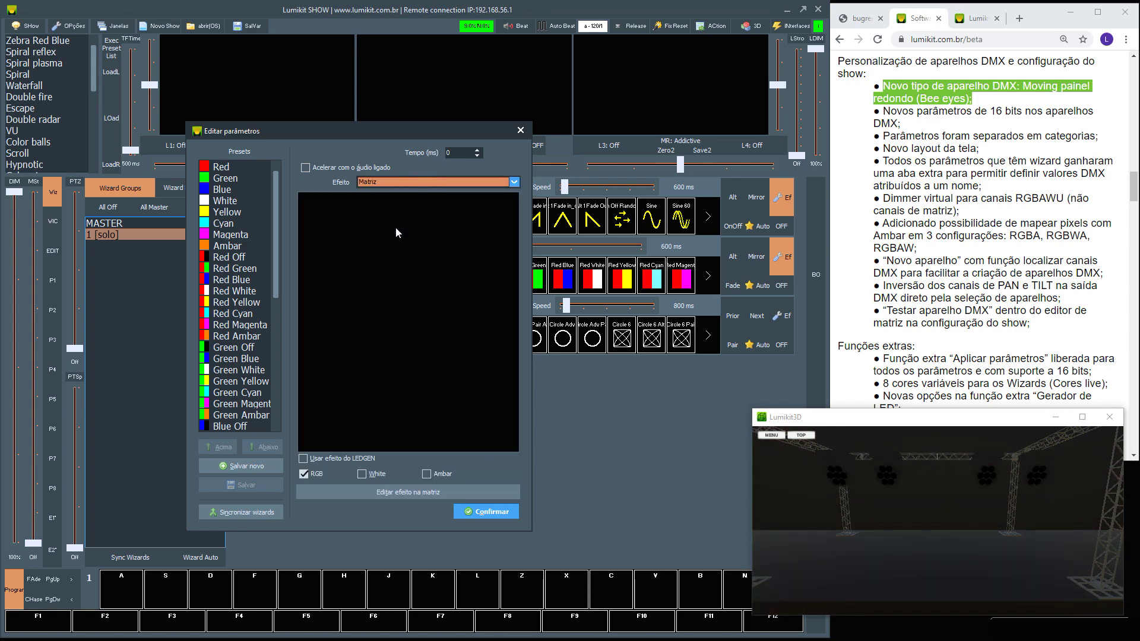
{"action": "left_click", "coordinate": [331, 498]}
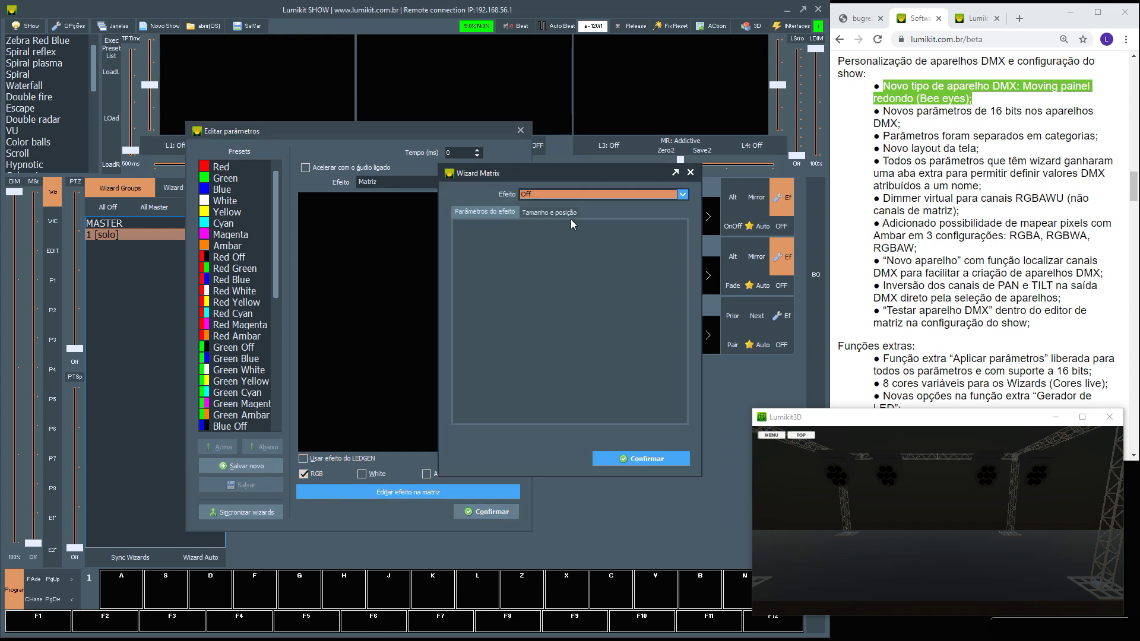
{"action": "left_click", "coordinate": [580, 194]}
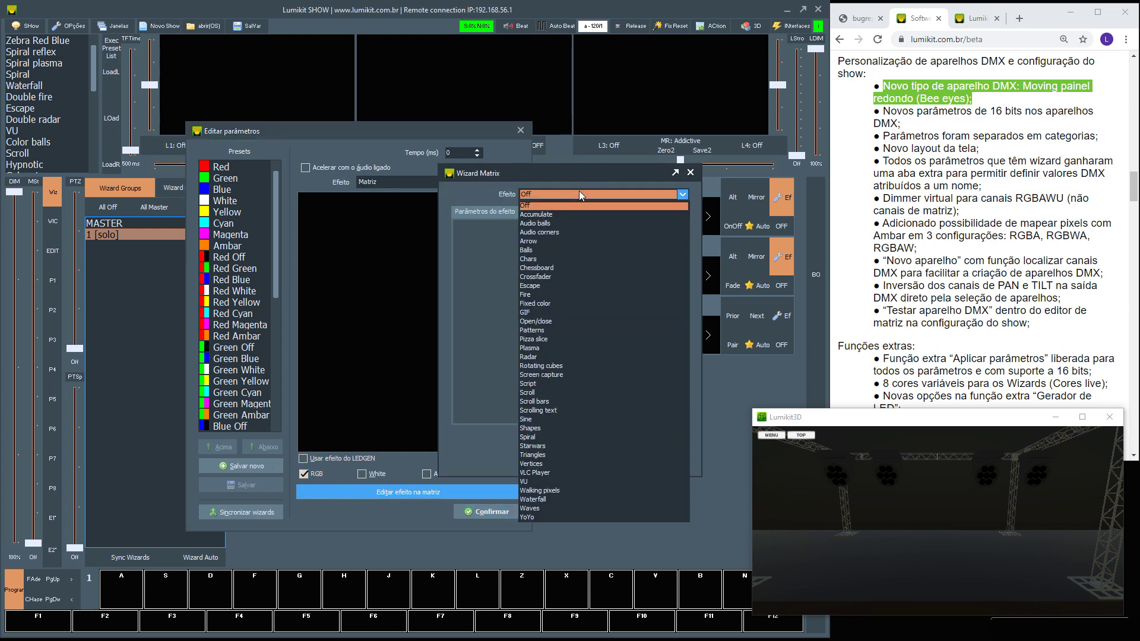
{"action": "left_click", "coordinate": [567, 357]}
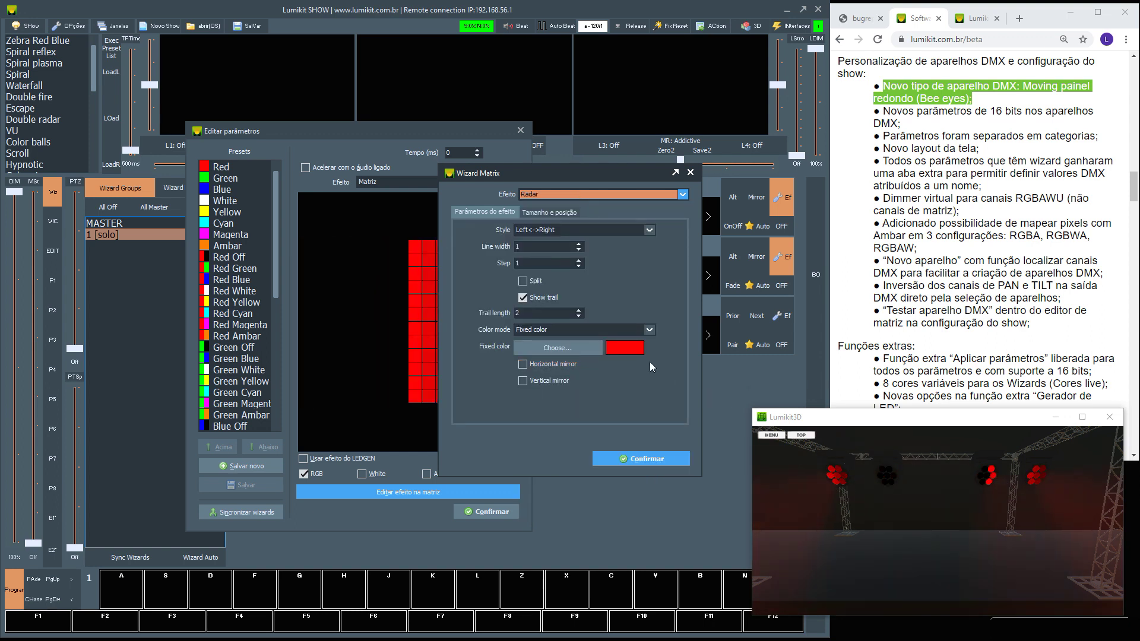
- Try Waves as the colour wizard's matrix effect and replace it with Plasma
{"action": "left_click", "coordinate": [589, 197]}
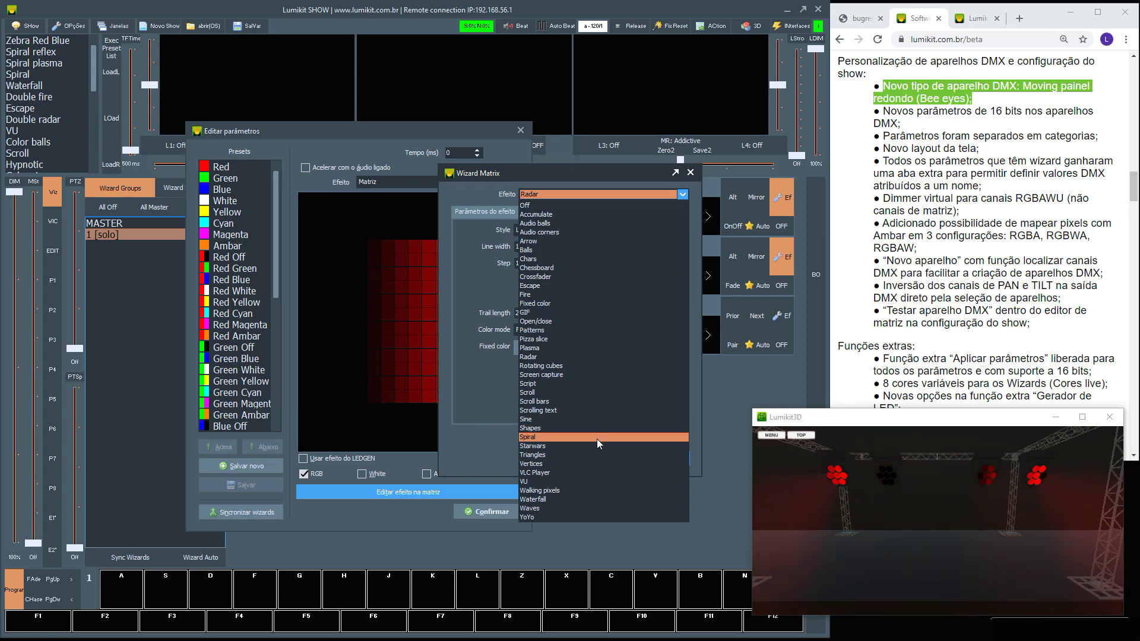
{"action": "left_click", "coordinate": [572, 510]}
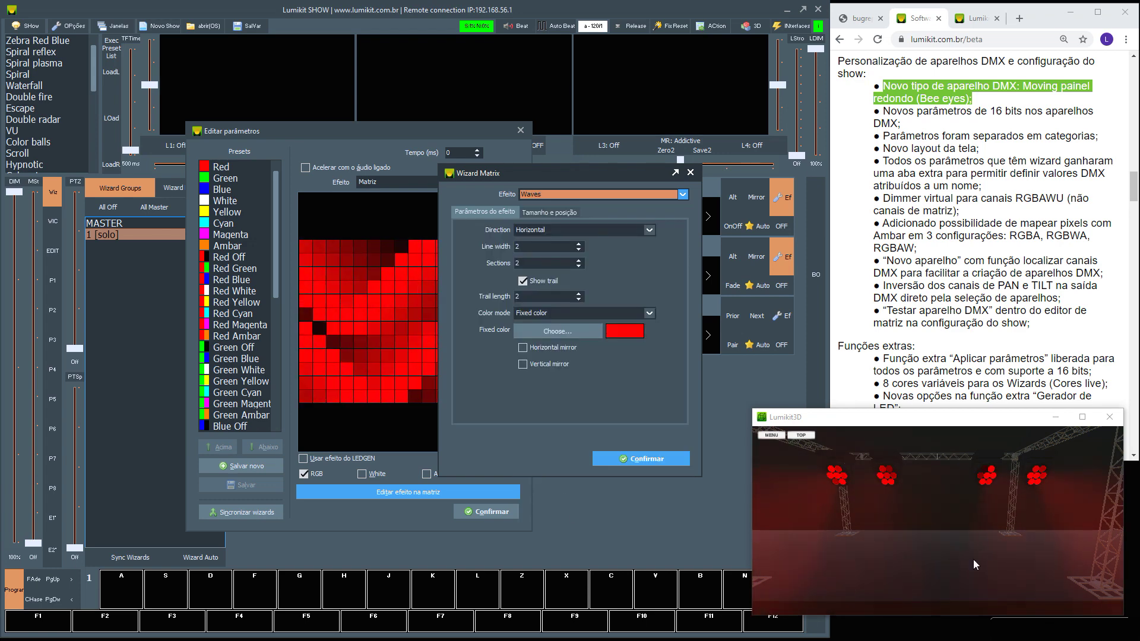
{"action": "left_click", "coordinate": [608, 193]}
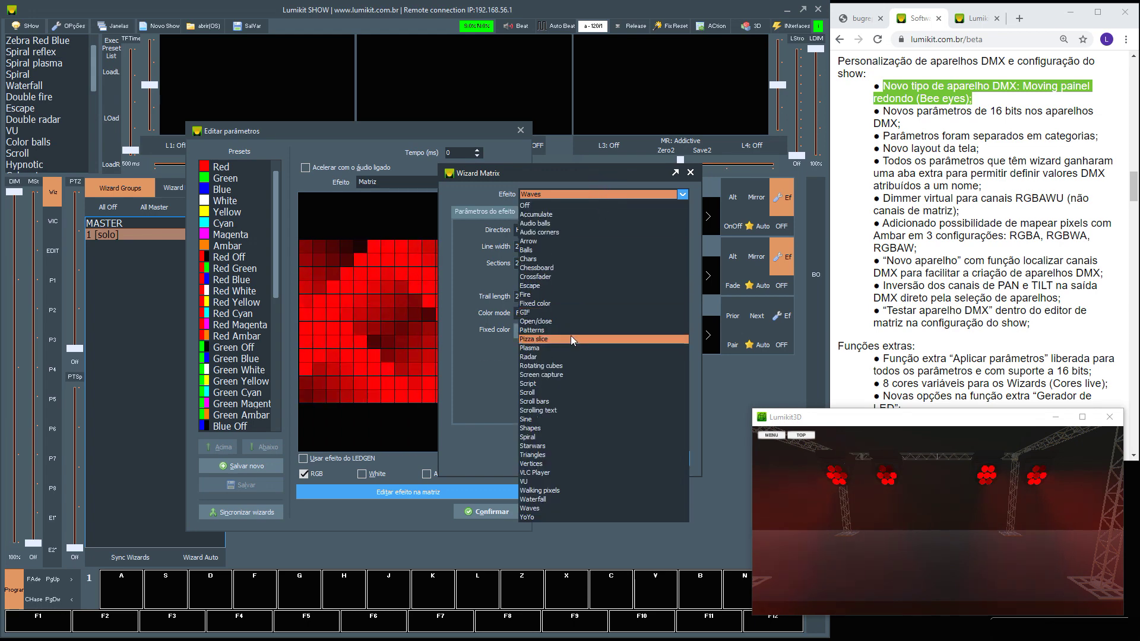
{"action": "left_click", "coordinate": [562, 347]}
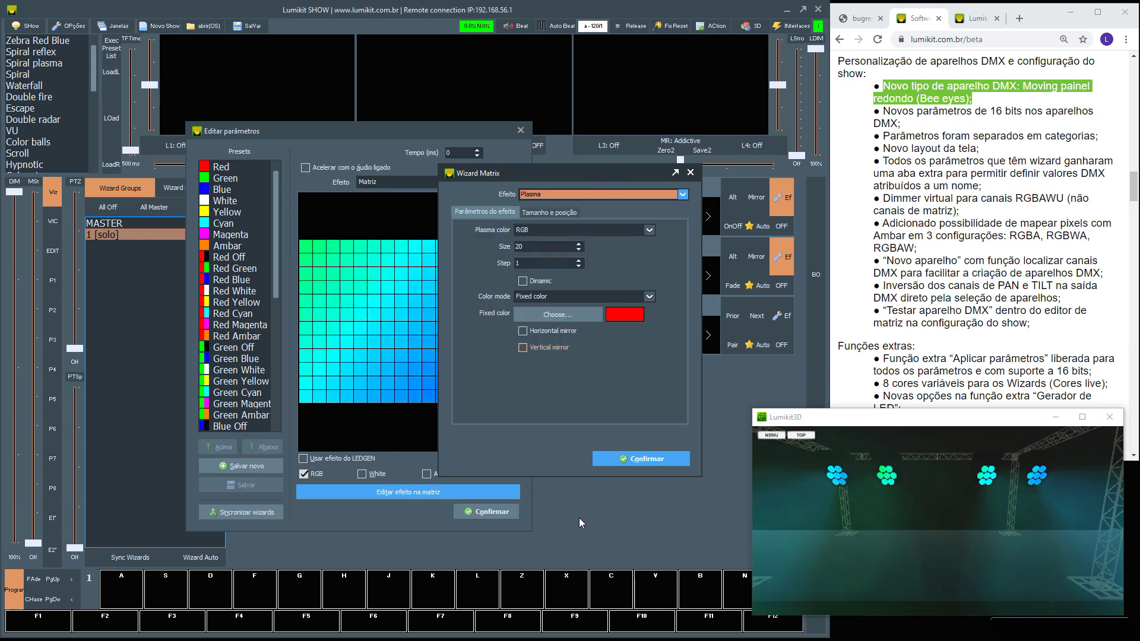
- Set the Plasma effect's size to 4, confirm the matrix and wizard parameters, and inspect the fixtures in the 3D simulation
{"action": "double_click", "coordinate": [545, 248]}
{"action": "type", "text": "10"}
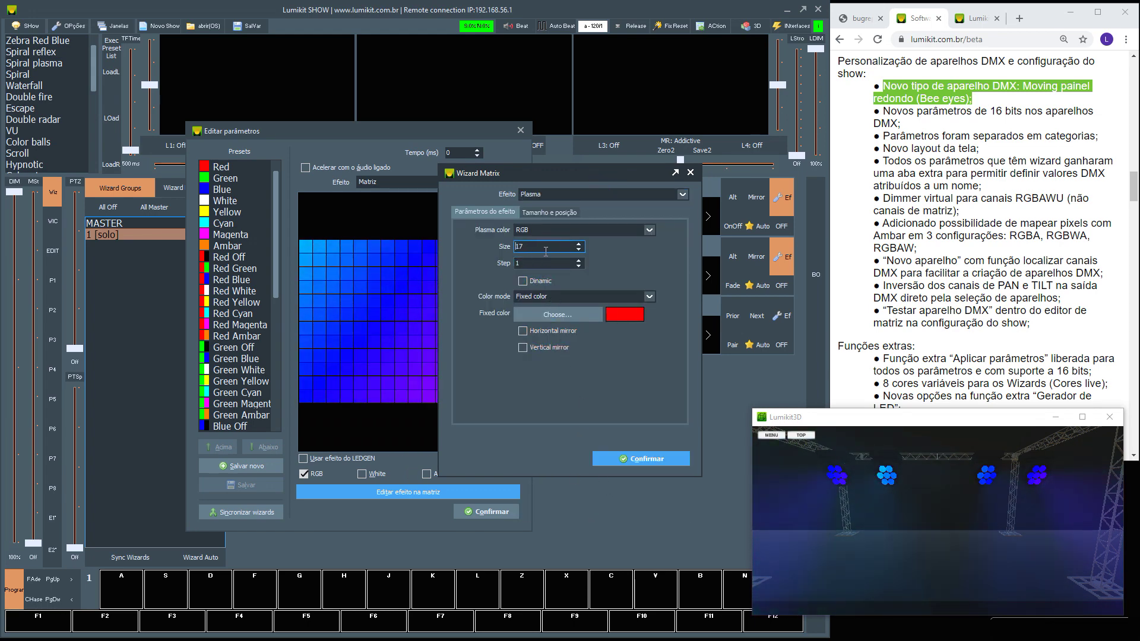
{"action": "key", "text": "BackSpace"}
{"action": "key", "text": "BackSpace"}
{"action": "type", "text": "4"}
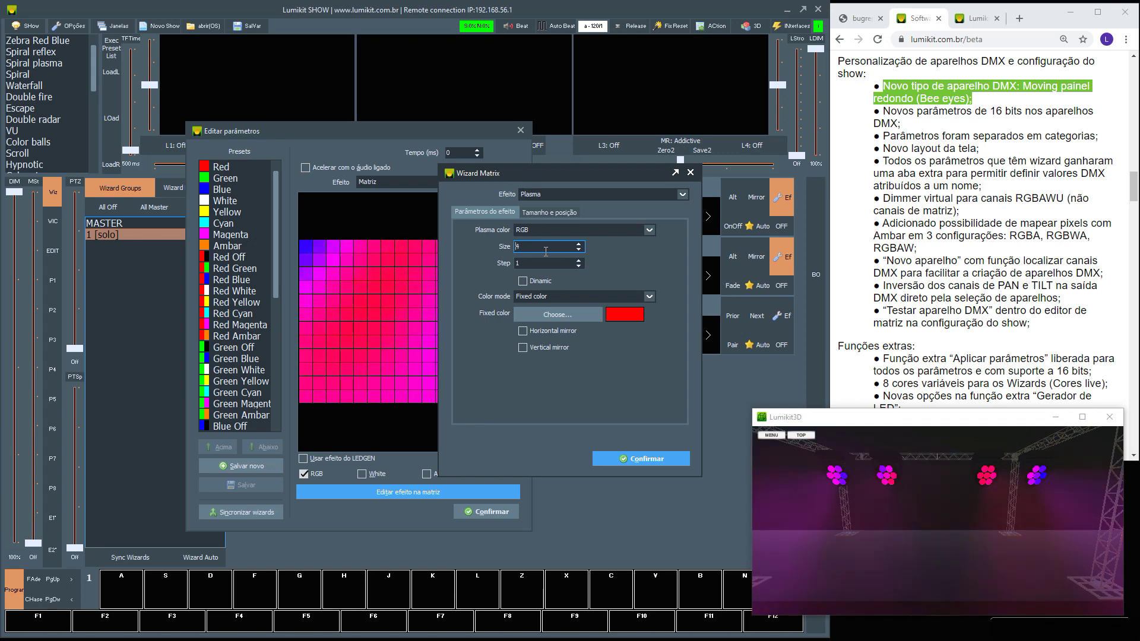
{"action": "left_click", "coordinate": [641, 459]}
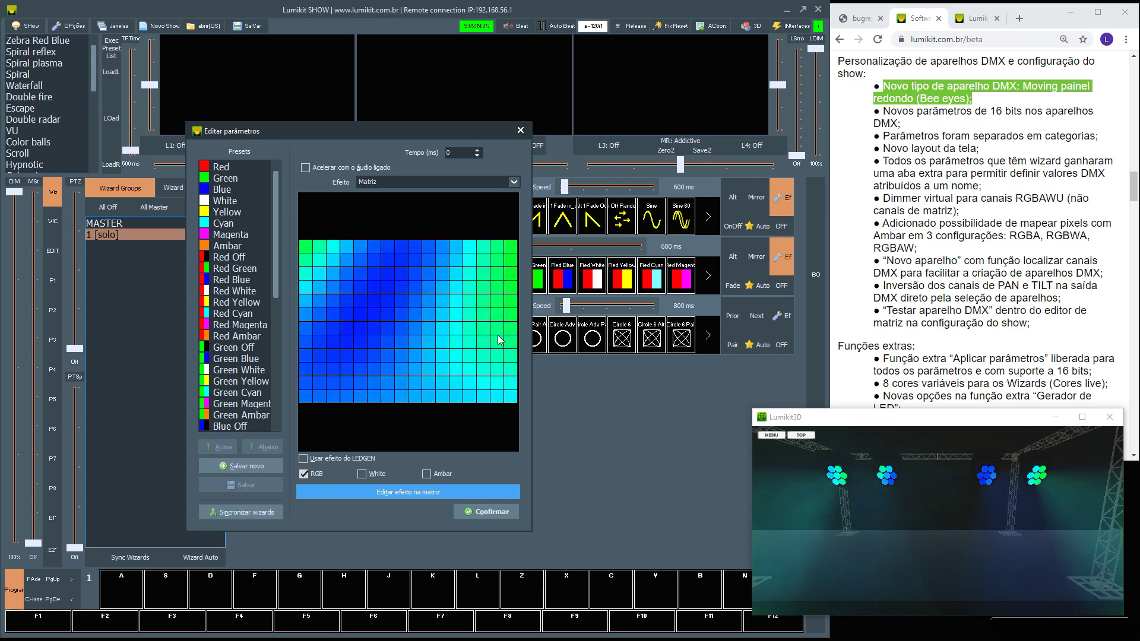
{"action": "left_click", "coordinate": [514, 512]}
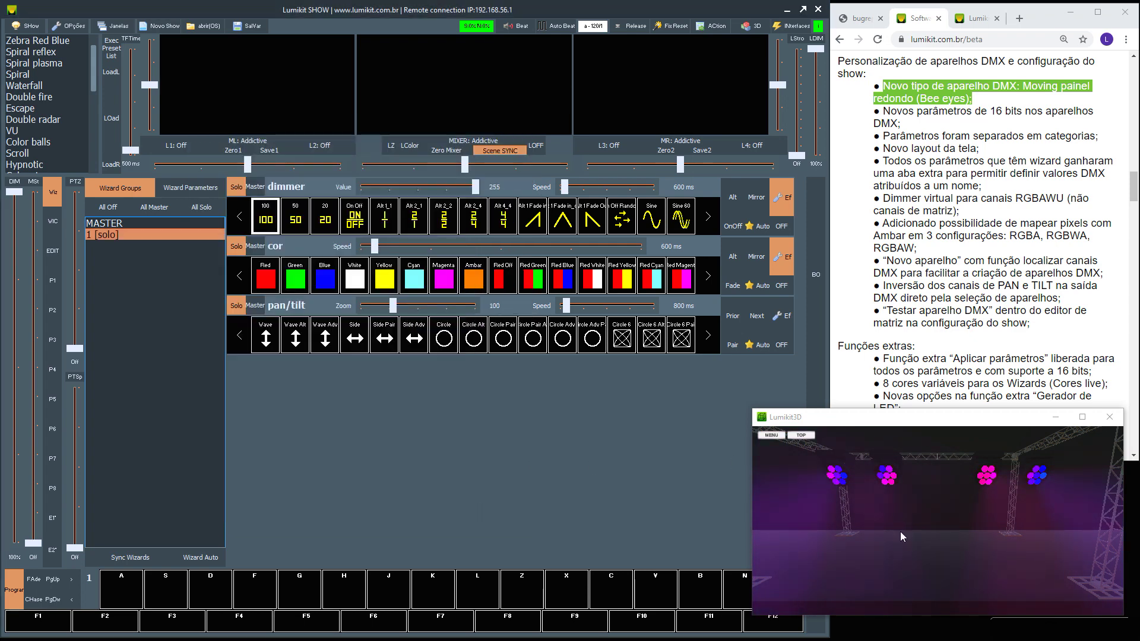
{"action": "left_click_drag", "start_coordinate": [930, 519], "coordinate": [918, 494]}
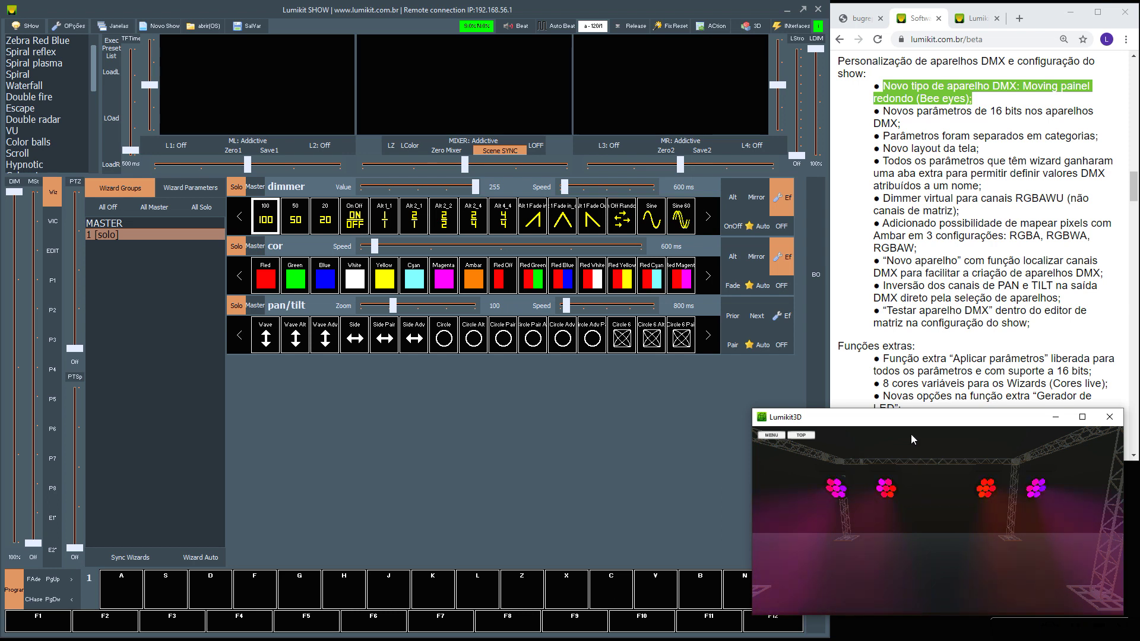
- Highlight the "Novos parâmetros de 16 bits" item in the release notes and open bee1's channel parameters in the fixture editor
{"action": "left_click_drag", "start_coordinate": [901, 123], "coordinate": [882, 111]}
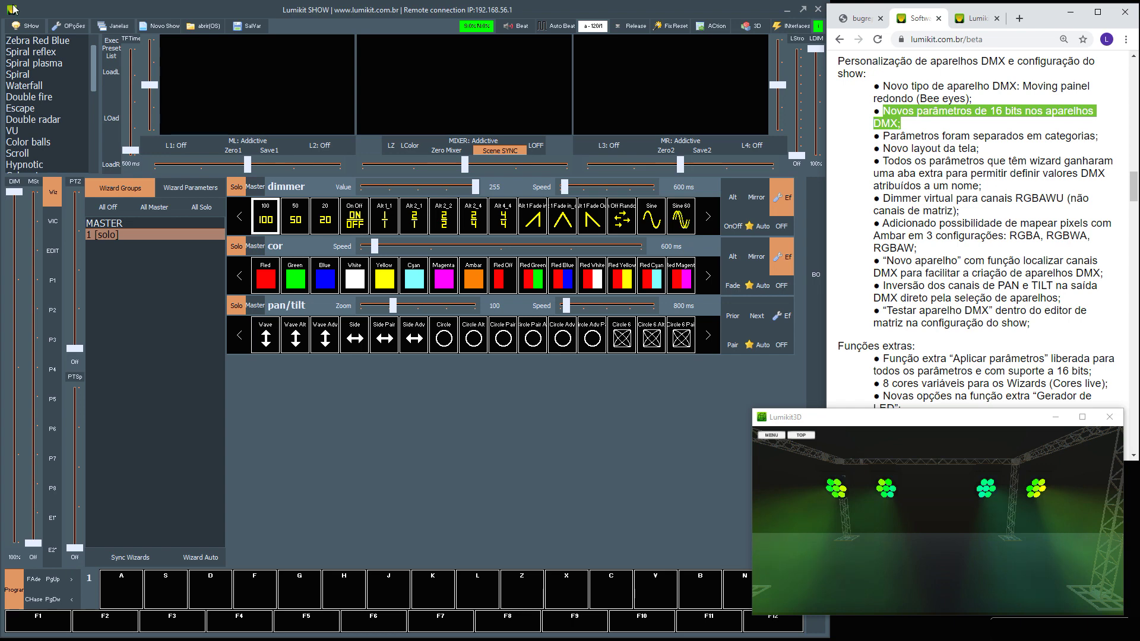
{"action": "left_click", "coordinate": [28, 28]}
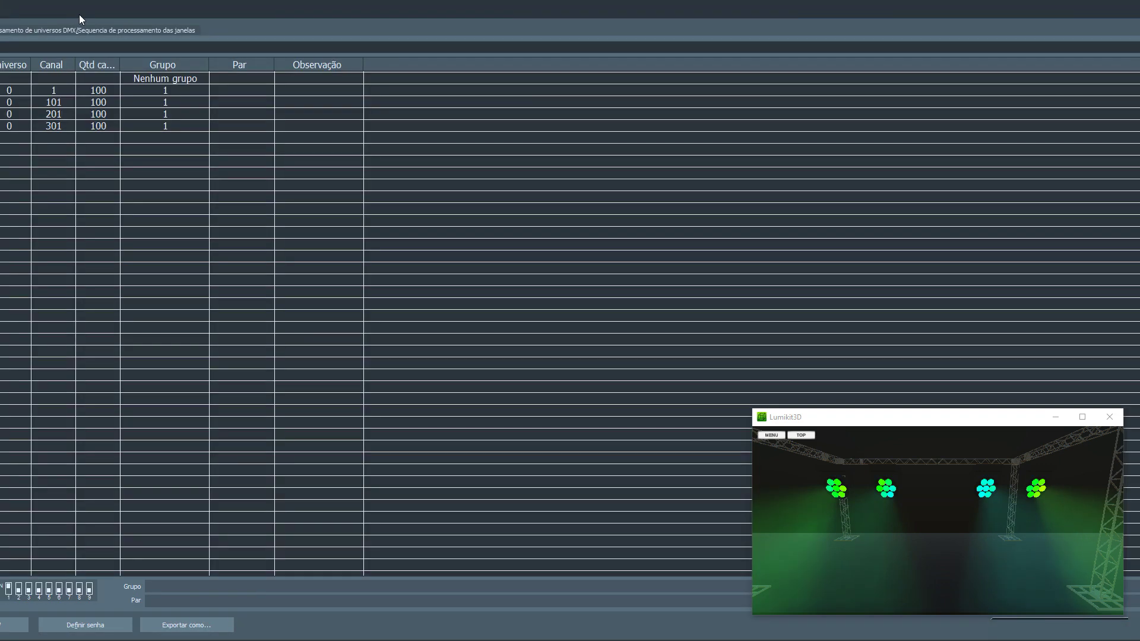
{"action": "left_click", "coordinate": [28, 89]}
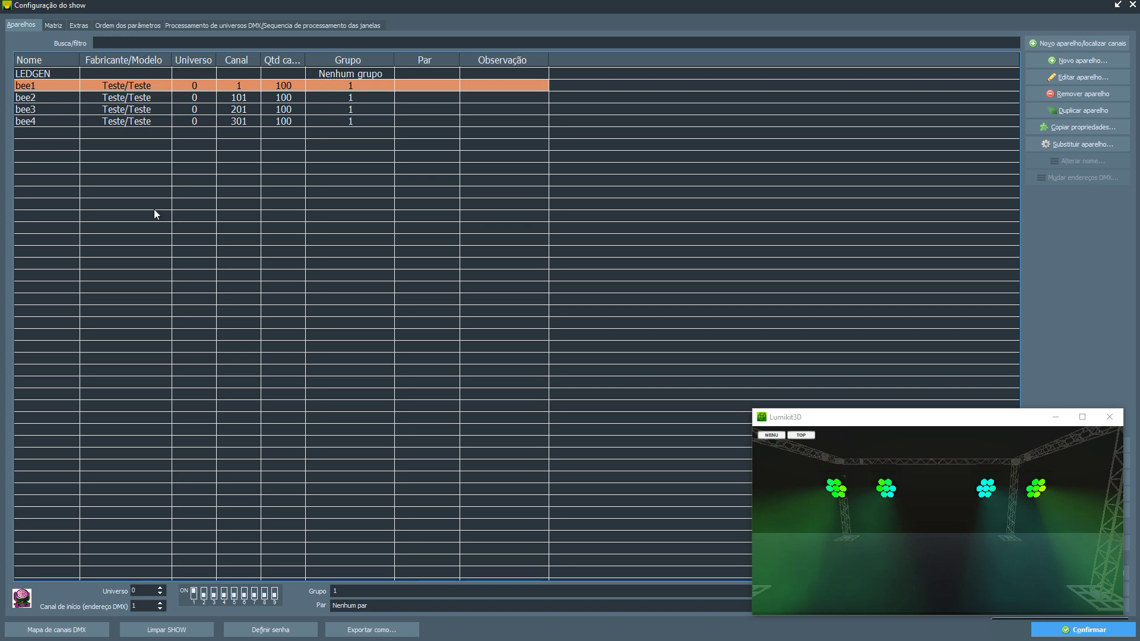
{"action": "key", "text": "Return"}
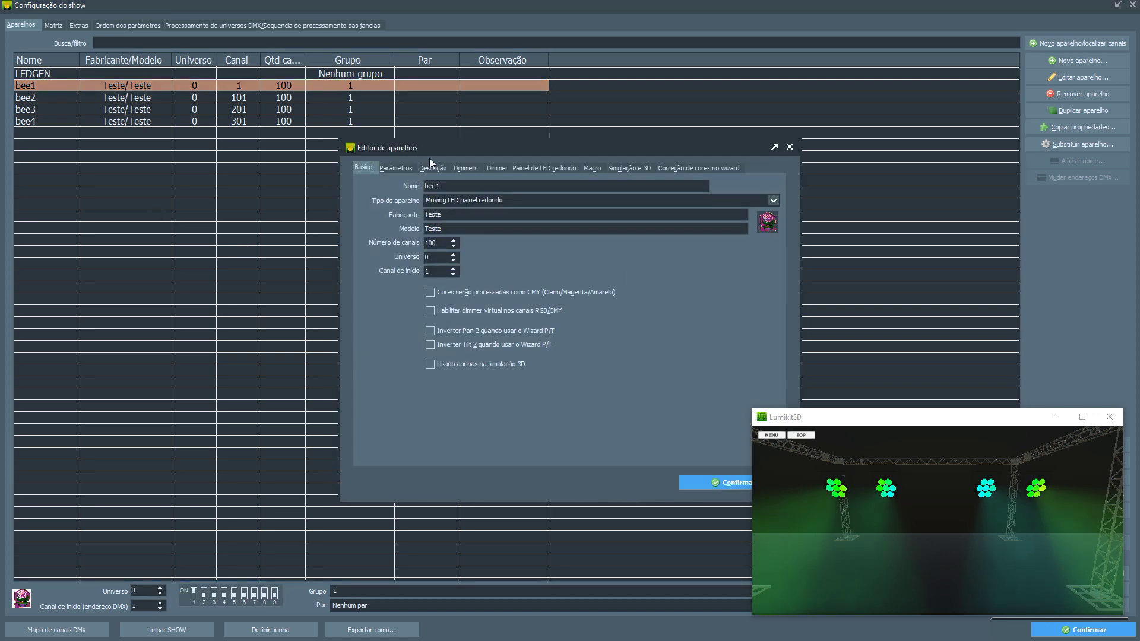
{"action": "left_click_drag", "start_coordinate": [430, 158], "coordinate": [386, 158]}
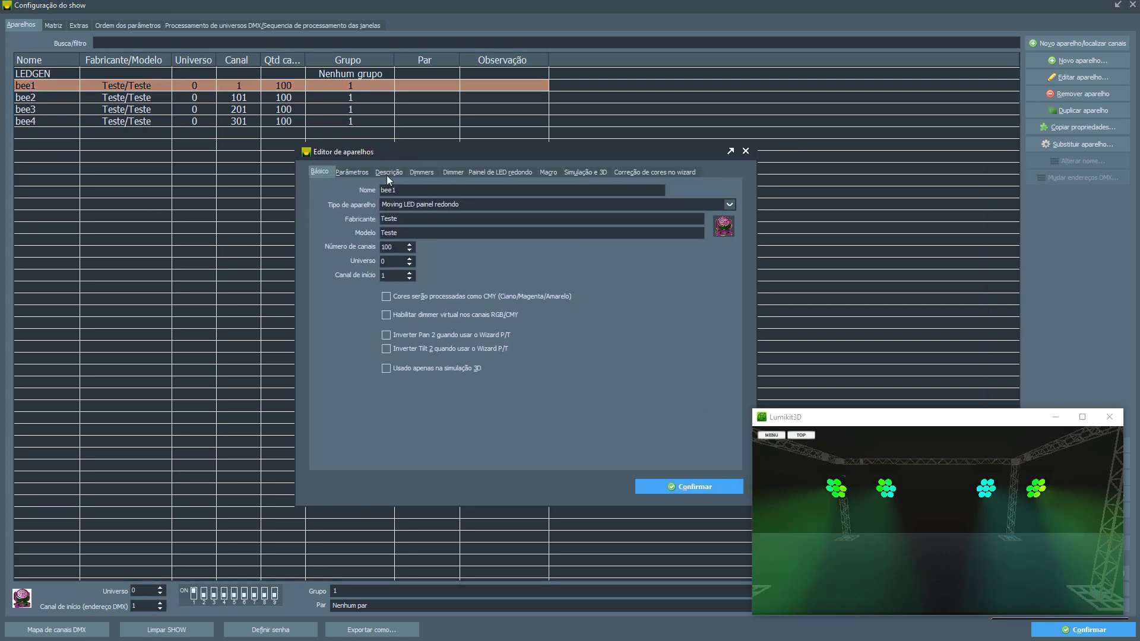
{"action": "left_click", "coordinate": [353, 172]}
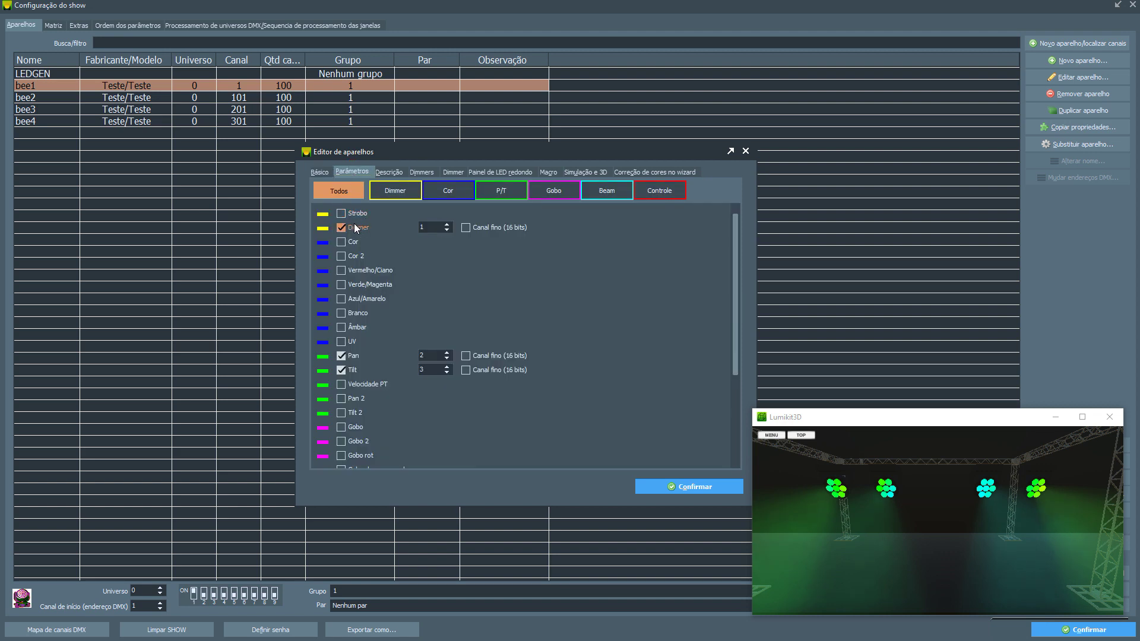
- Enable the 16-bit fine channel for bee1's Dimmer, disable it again, and confirm the fixture editor
{"action": "left_click", "coordinate": [466, 229]}
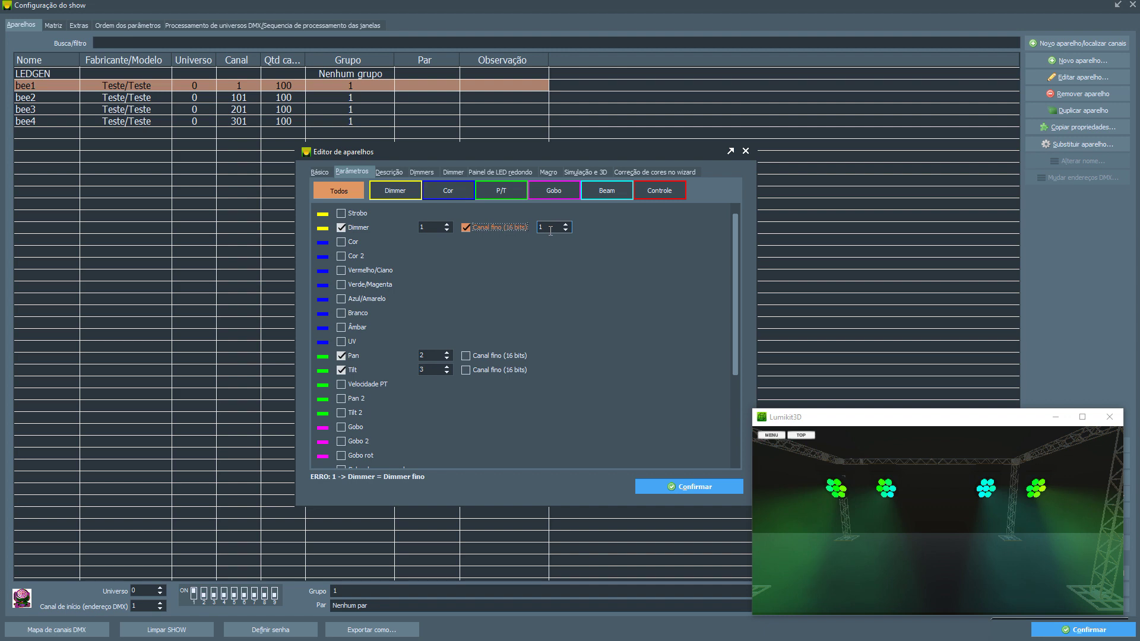
{"action": "left_click", "coordinate": [487, 229]}
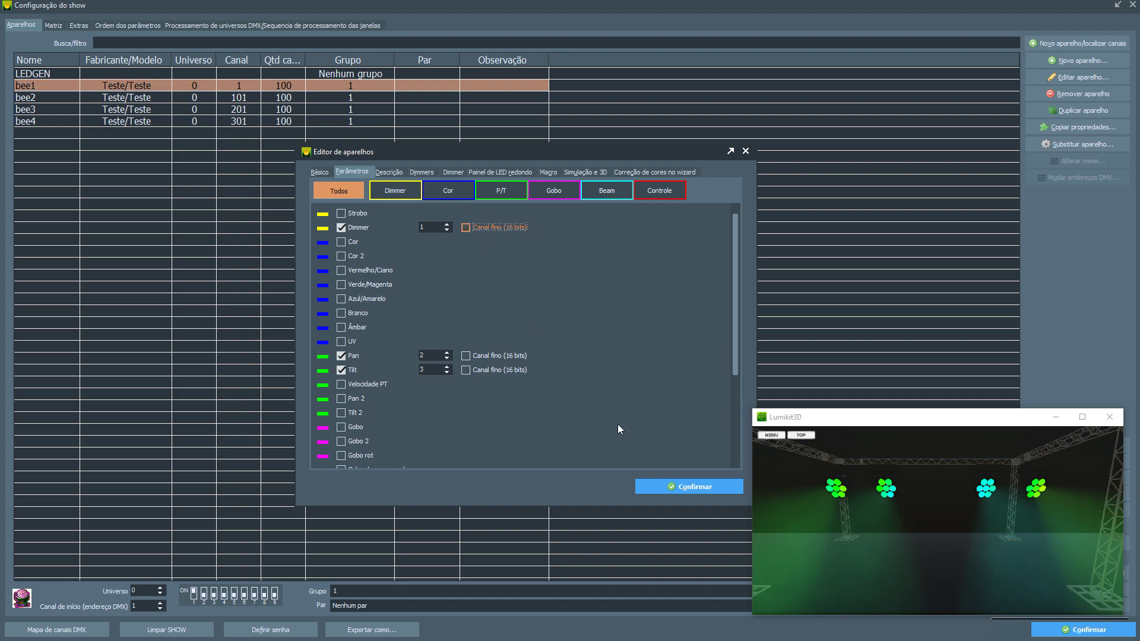
{"action": "left_click", "coordinate": [662, 489]}
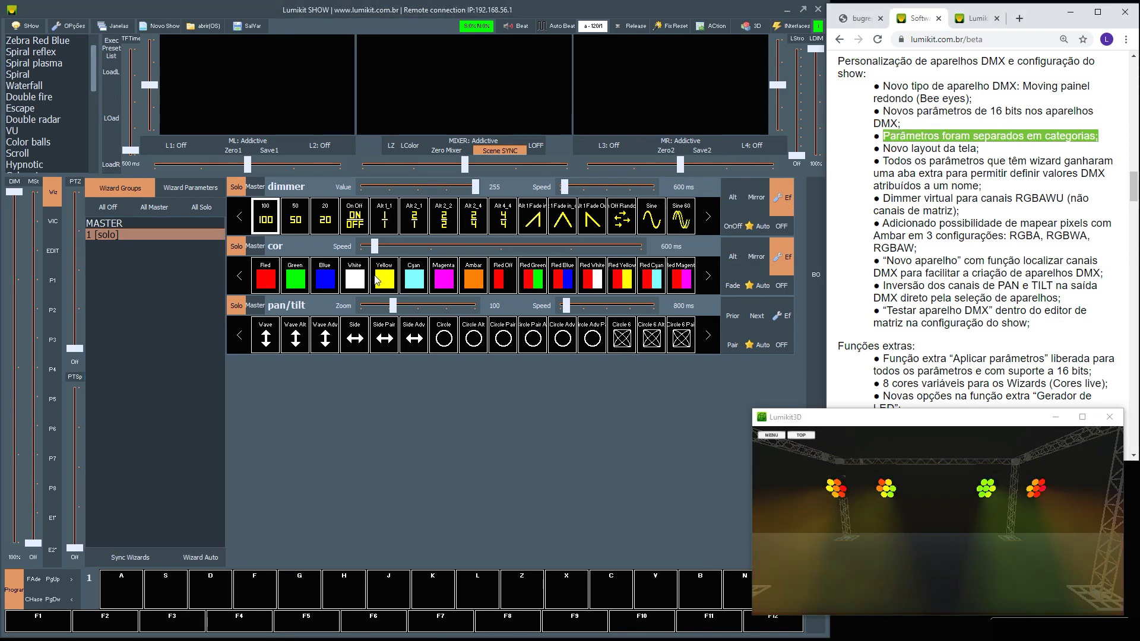
- In edit mode, filter the bee fixtures' parameters by Dimmer and P/T, and show all categories again
{"action": "left_click", "coordinate": [53, 251]}
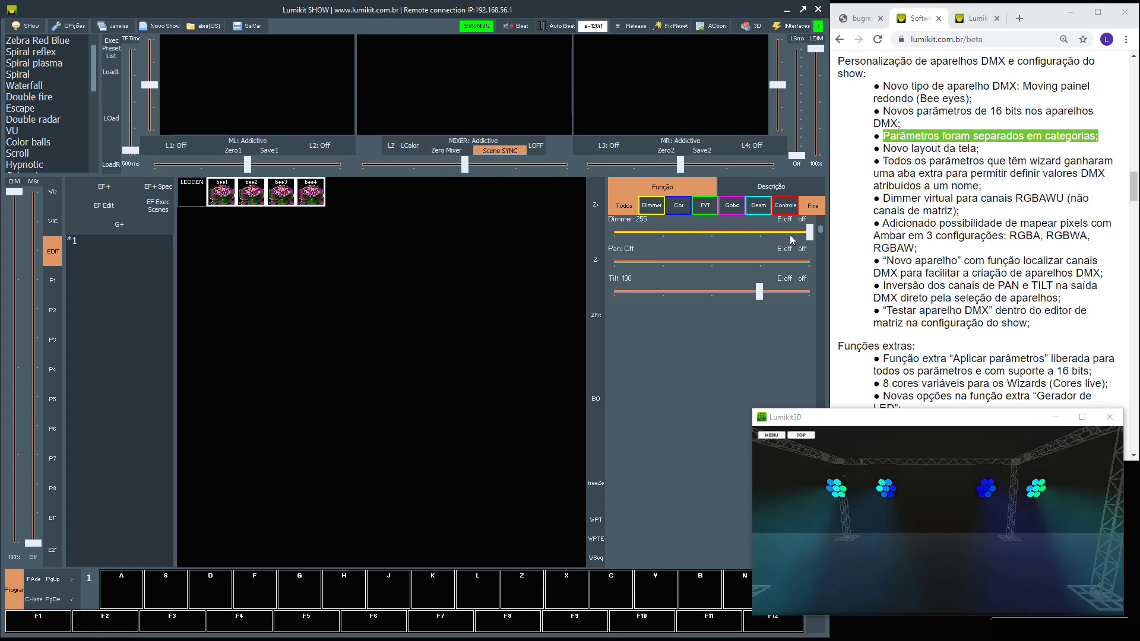
{"action": "left_click", "coordinate": [650, 206]}
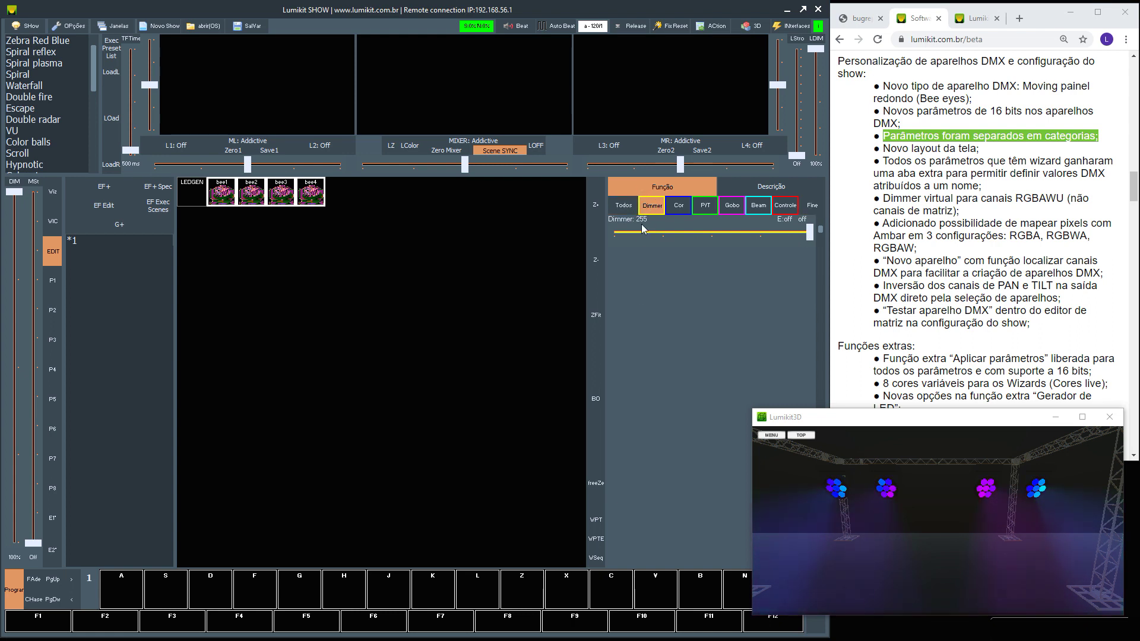
{"action": "left_click", "coordinate": [700, 208]}
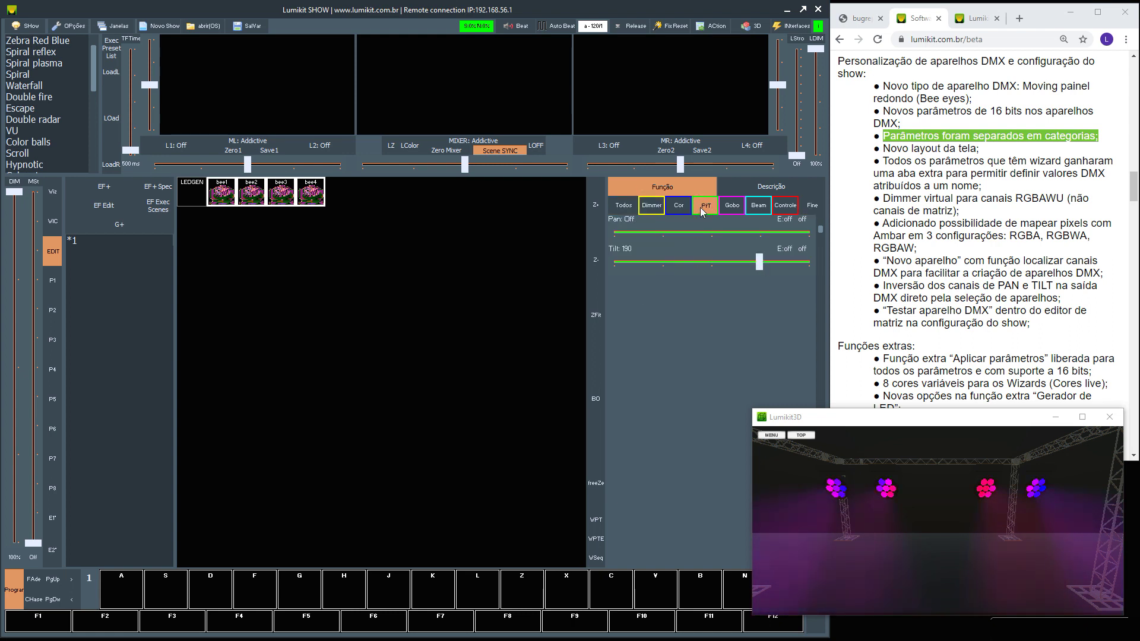
{"action": "left_click", "coordinate": [635, 206]}
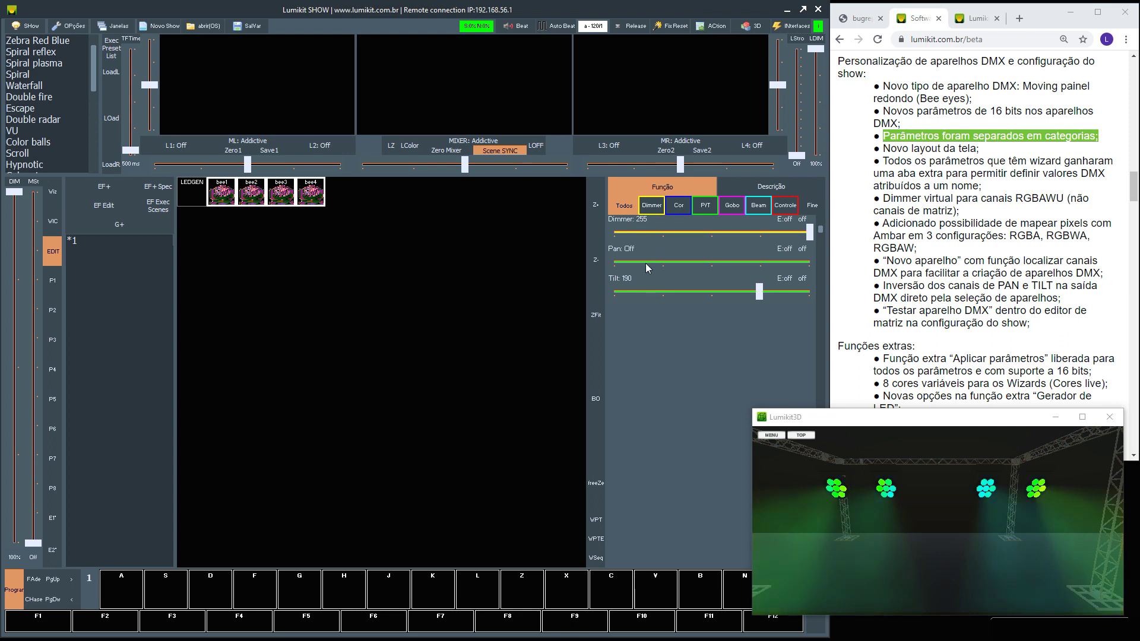
- Open the parameter colour settings in the show configuration's extras, with the Lumikit3D window moved out of the way
{"action": "left_click", "coordinate": [42, 27]}
{"action": "left_click", "coordinate": [90, 16]}
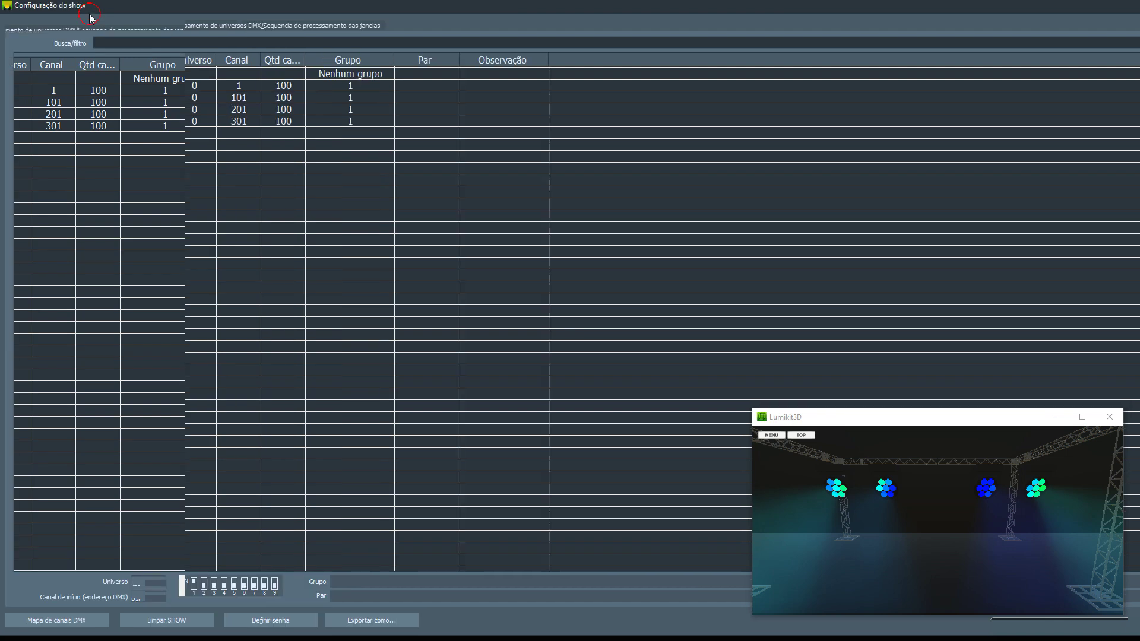
{"action": "left_click", "coordinate": [79, 25]}
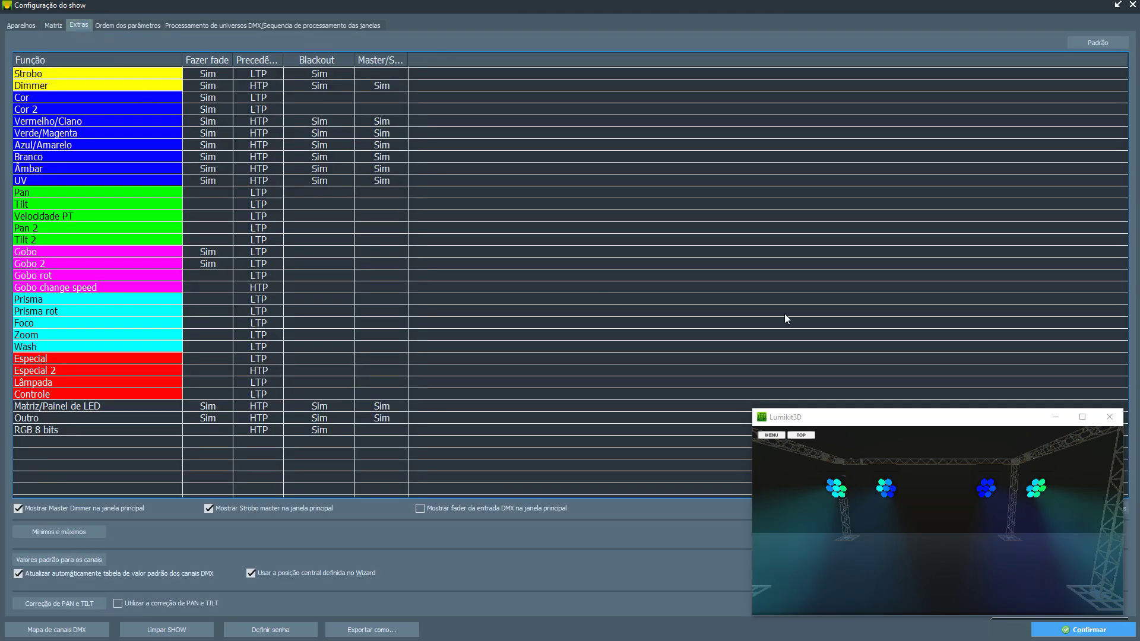
{"action": "left_click_drag", "start_coordinate": [830, 418], "coordinate": [788, 194]}
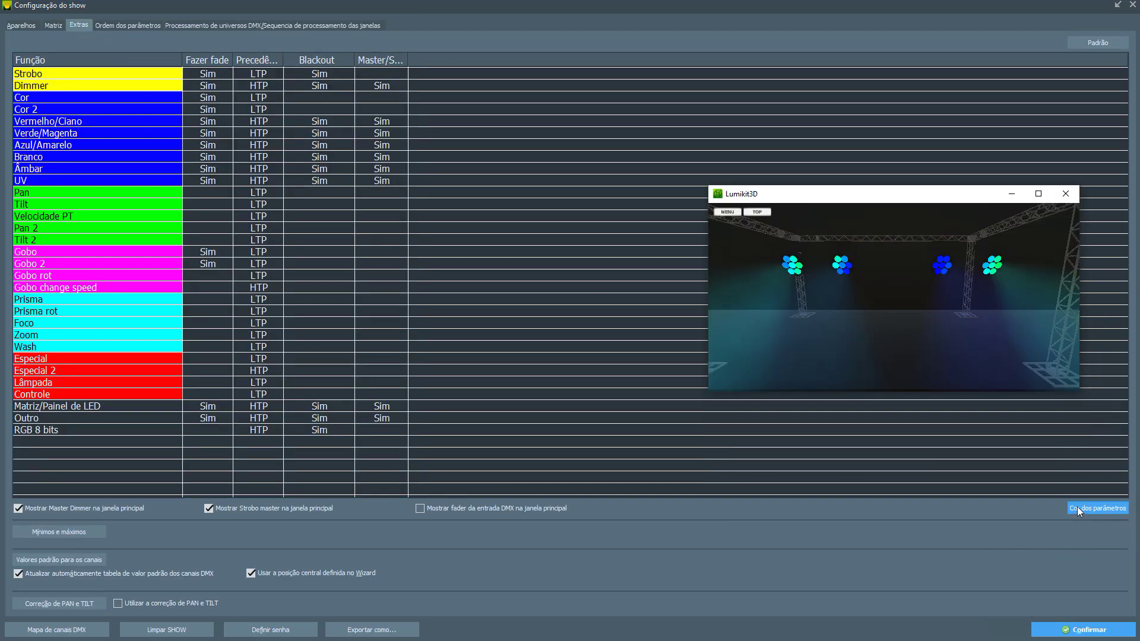
{"action": "left_click", "coordinate": [1097, 508]}
{"action": "left_click_drag", "start_coordinate": [536, 227], "coordinate": [402, 248]}
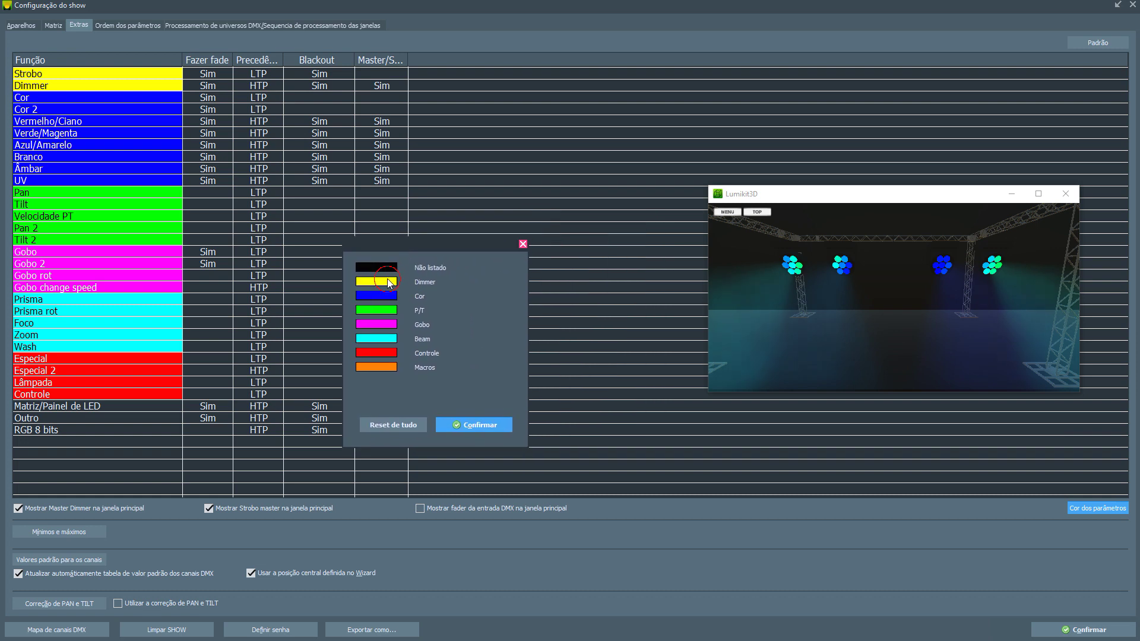
- Change the Dimmer category's colour to white, confirm it, and leave the show configuration
{"action": "left_click", "coordinate": [389, 282]}
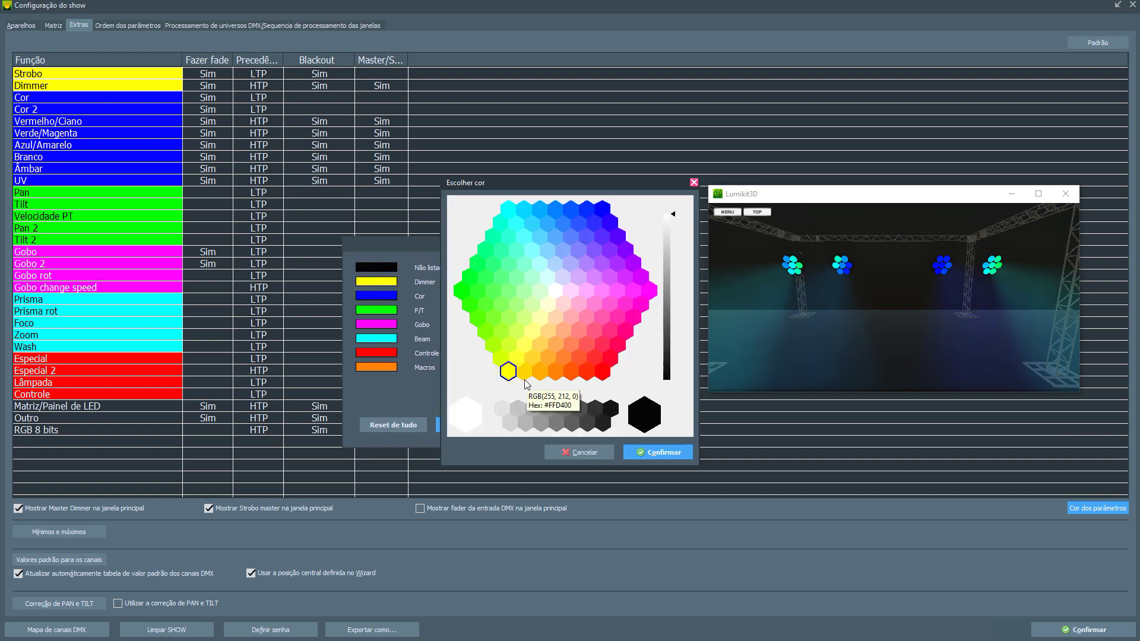
{"action": "left_click", "coordinate": [556, 290]}
{"action": "left_click", "coordinate": [658, 452]}
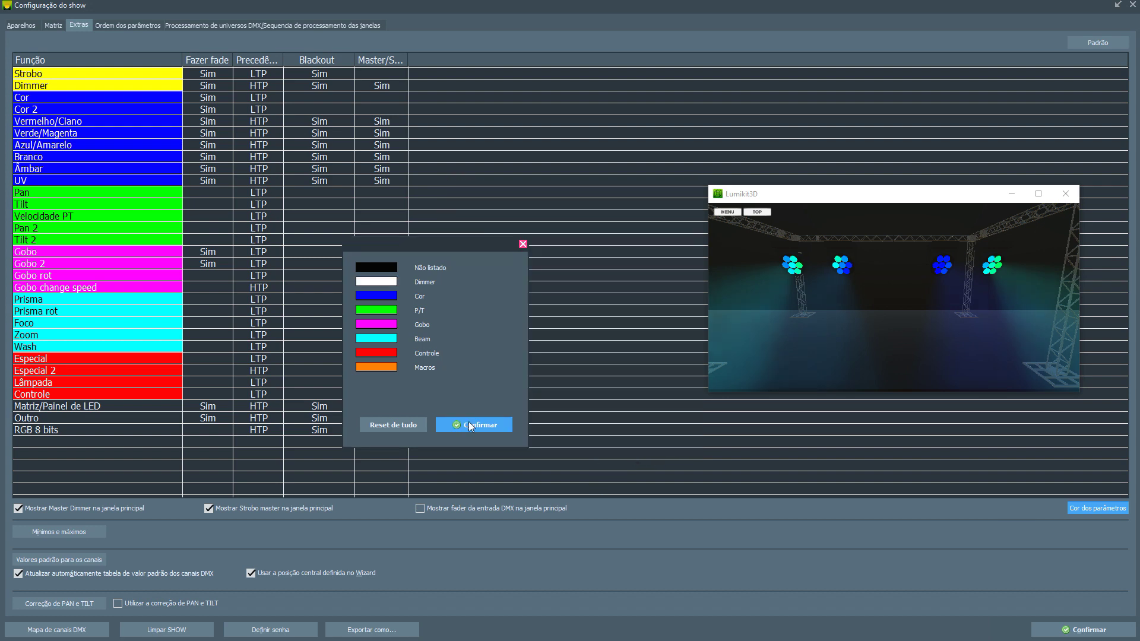
{"action": "left_click", "coordinate": [471, 426]}
{"action": "left_click", "coordinate": [47, 83]}
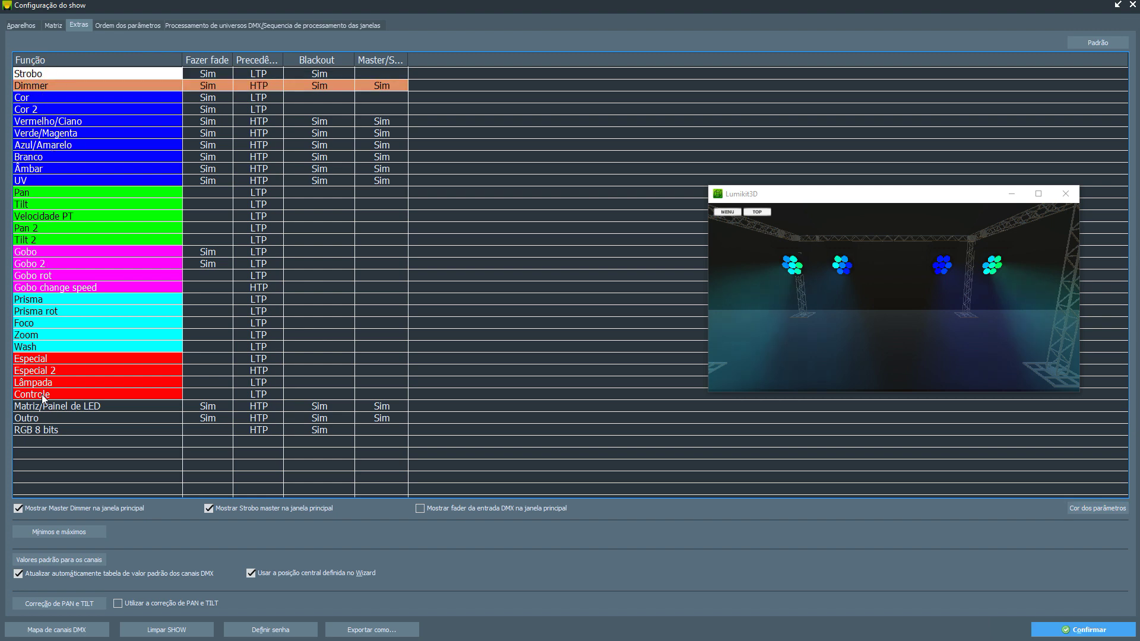
{"action": "left_click", "coordinate": [1132, 5]}
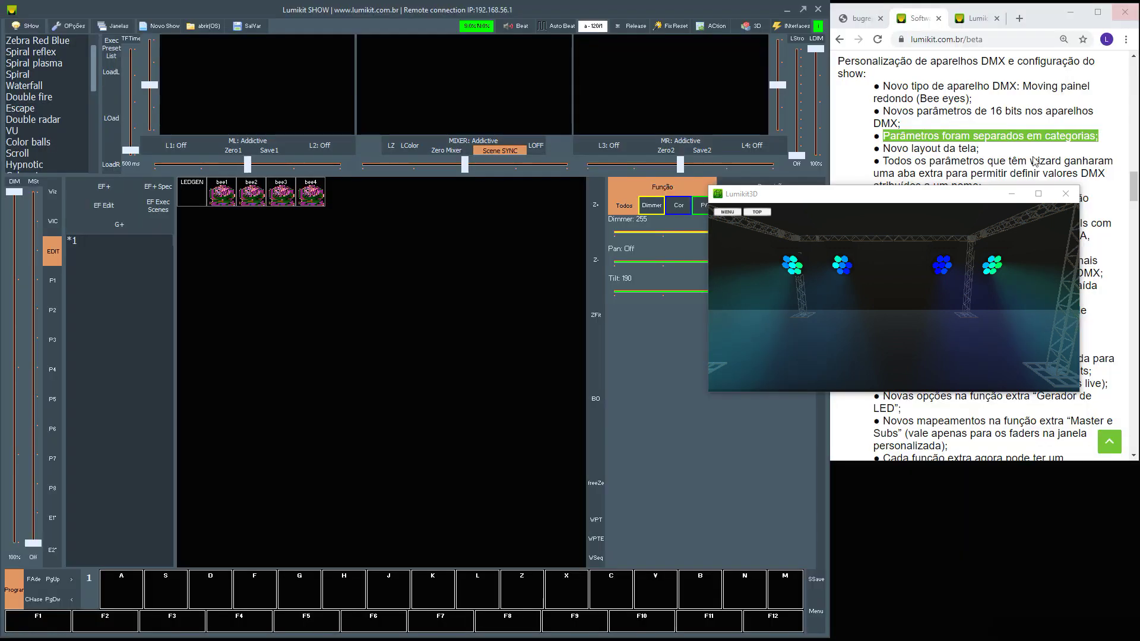
- Move the Lumikit3D window clear of the controls and select bee1 to bee4 to check their recoloured Dimmer parameter
{"action": "left_click_drag", "start_coordinate": [868, 206], "coordinate": [933, 390]}
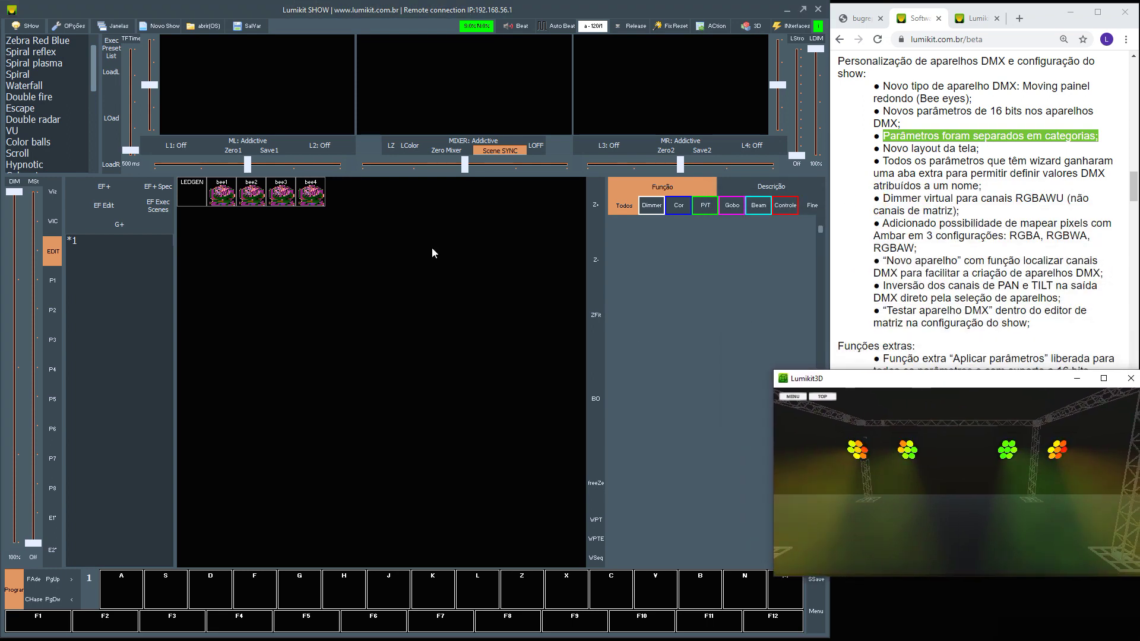
{"action": "left_click_drag", "start_coordinate": [376, 226], "coordinate": [226, 190]}
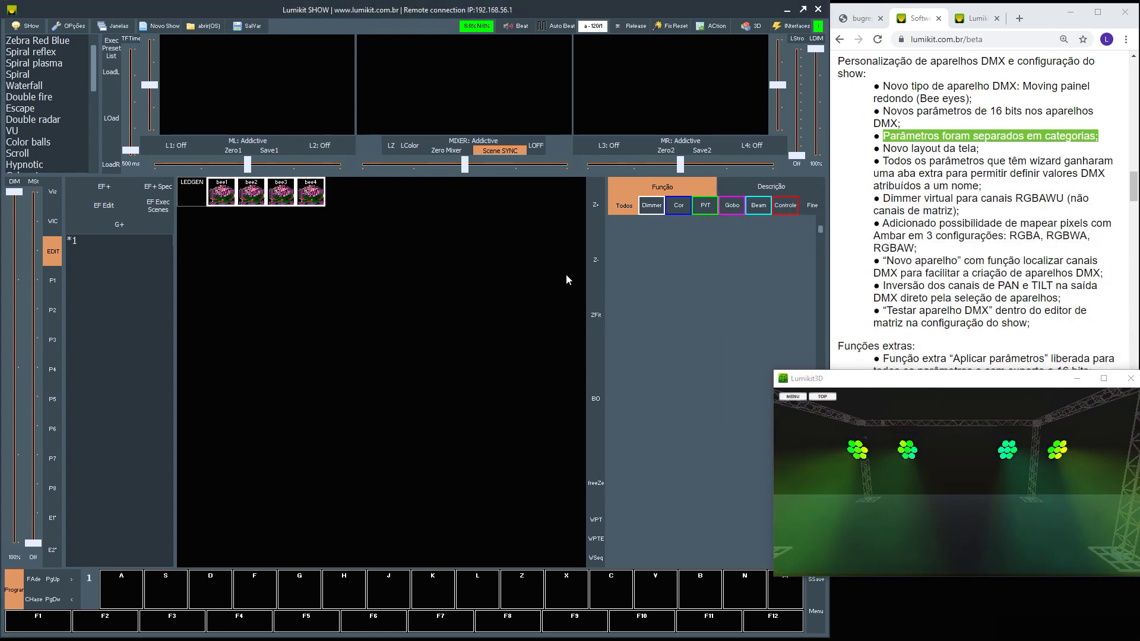
{"action": "left_click", "coordinate": [649, 208]}
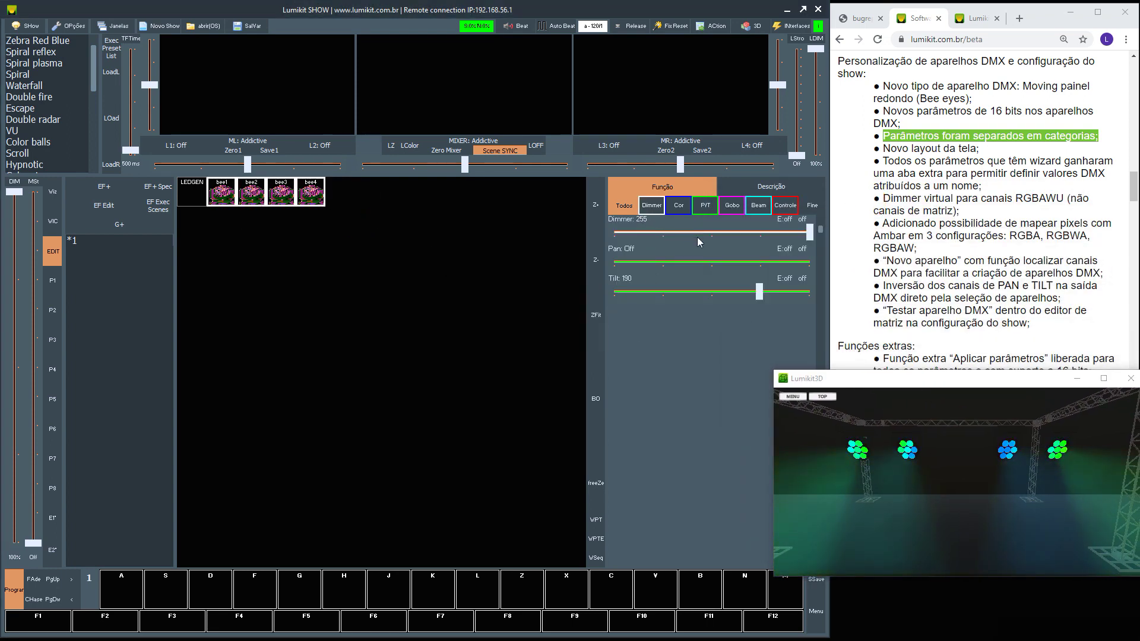
{"action": "left_click_drag", "start_coordinate": [839, 378], "coordinate": [793, 387]}
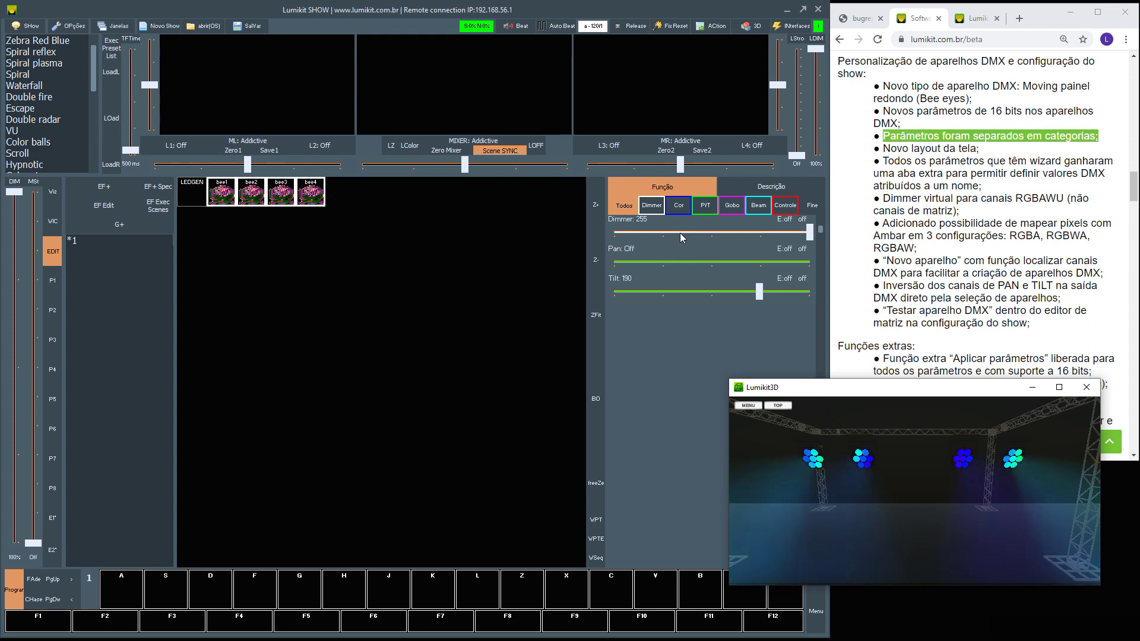
- Highlight the "Novo layout da tela" release note and show bee1's parameters in the show configuration's fixture editor
{"action": "left_click", "coordinate": [900, 173]}
{"action": "mouse_move", "coordinate": [882, 136]}
{"action": "left_mouse_down"}
{"action": "mouse_move", "coordinate": [983, 150]}
{"action": "mouse_move", "coordinate": [883, 148]}
{"action": "left_mouse_up"}
{"action": "left_click", "coordinate": [70, 26]}
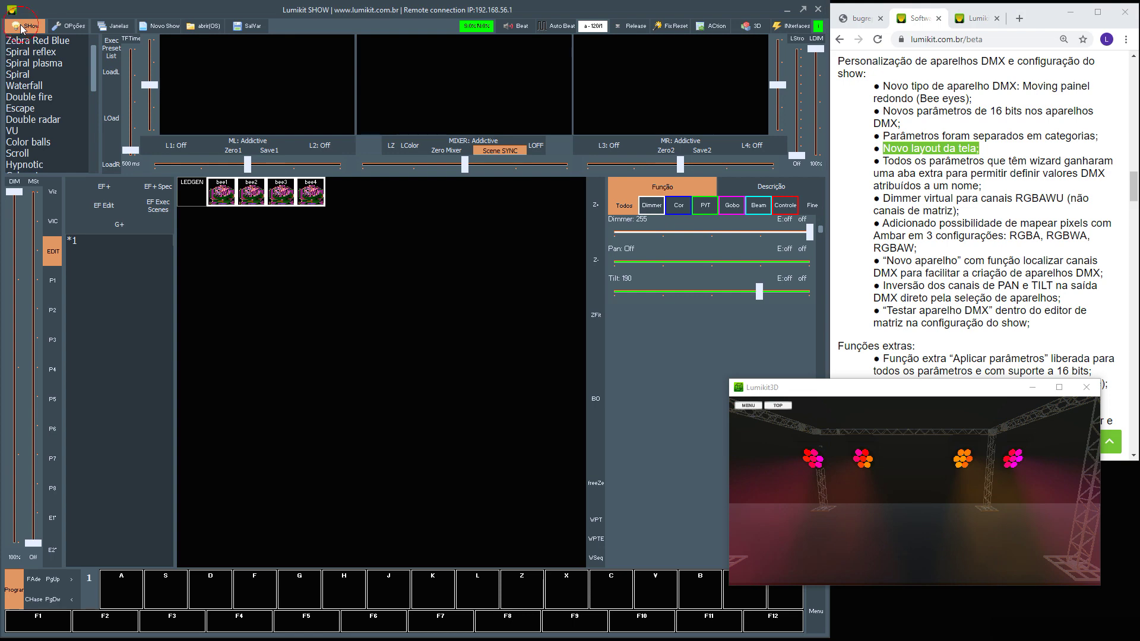
{"action": "left_click", "coordinate": [29, 46]}
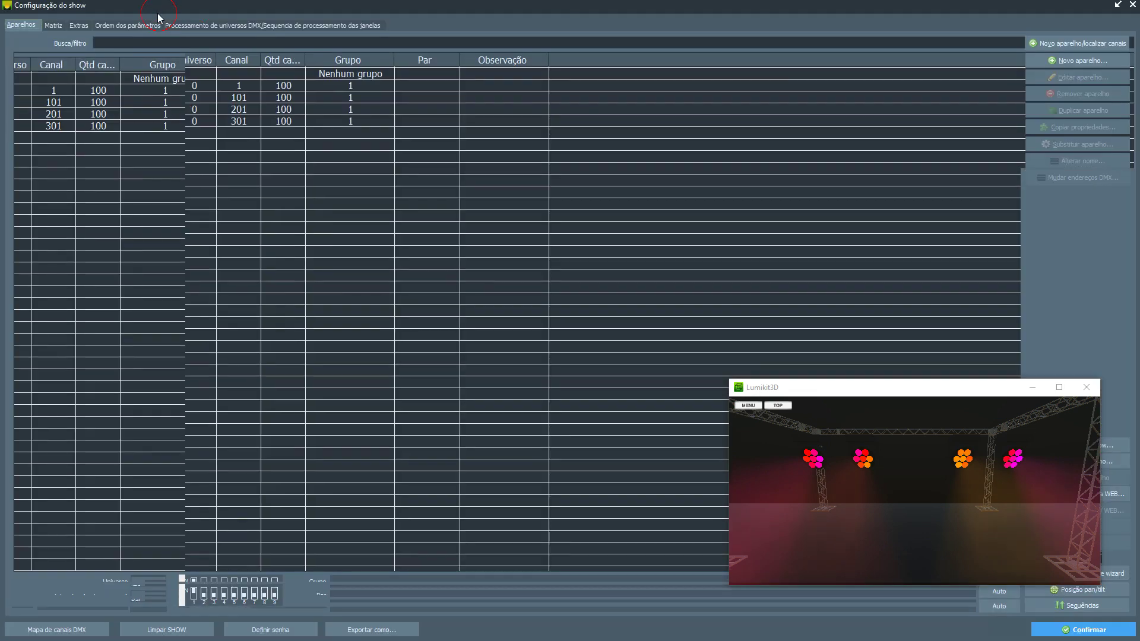
{"action": "left_click", "coordinate": [27, 85]}
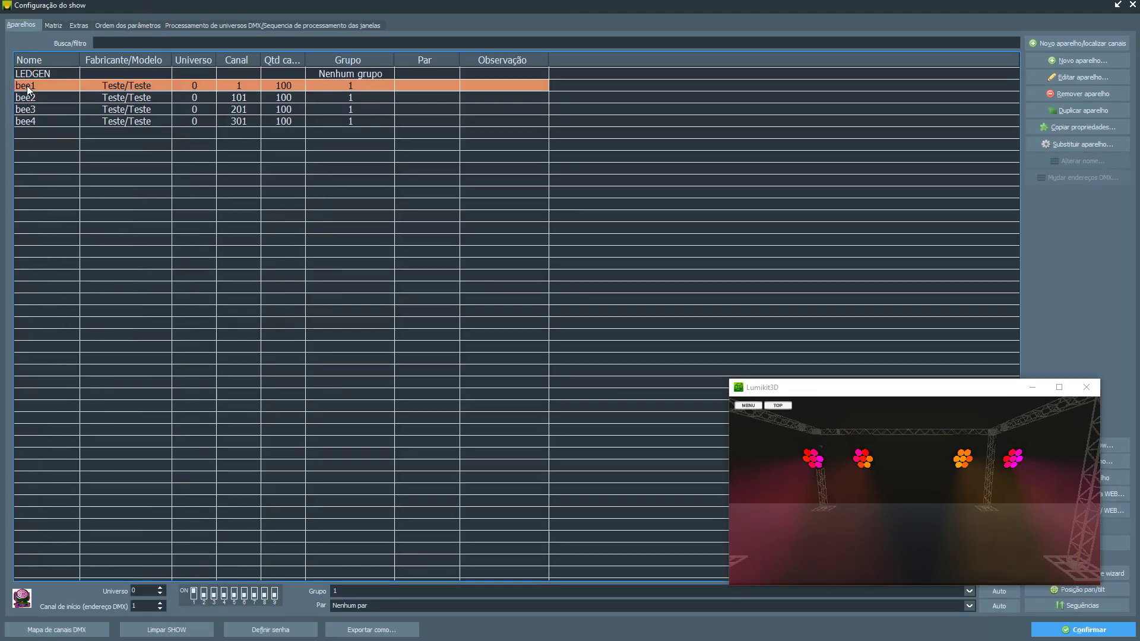
{"action": "double_click", "coordinate": [404, 184]}
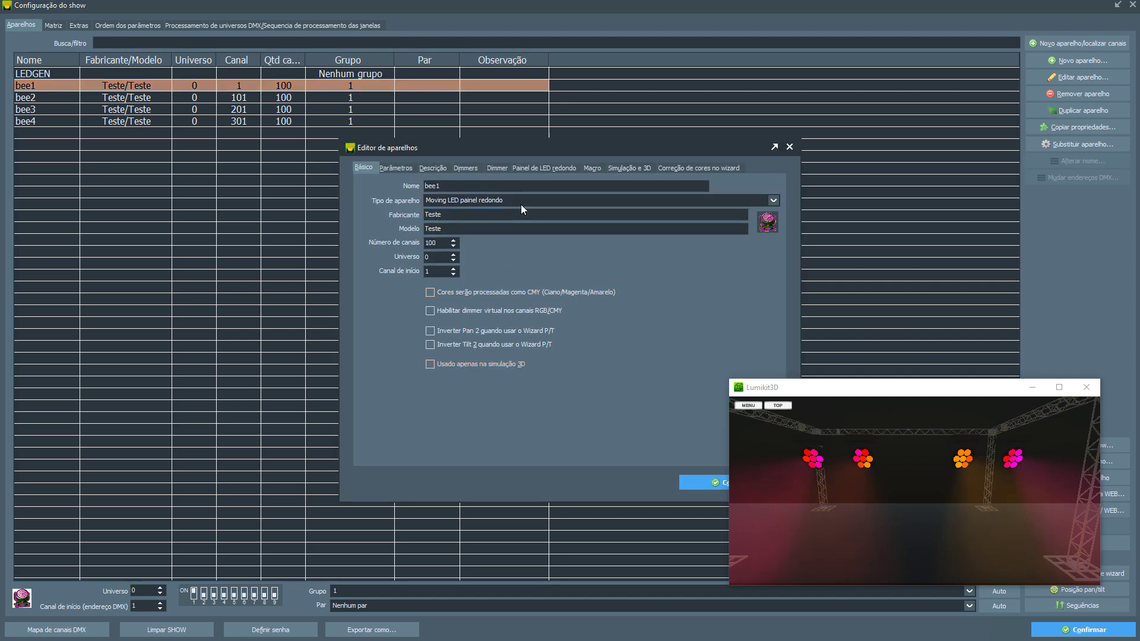
{"action": "left_click", "coordinate": [394, 168]}
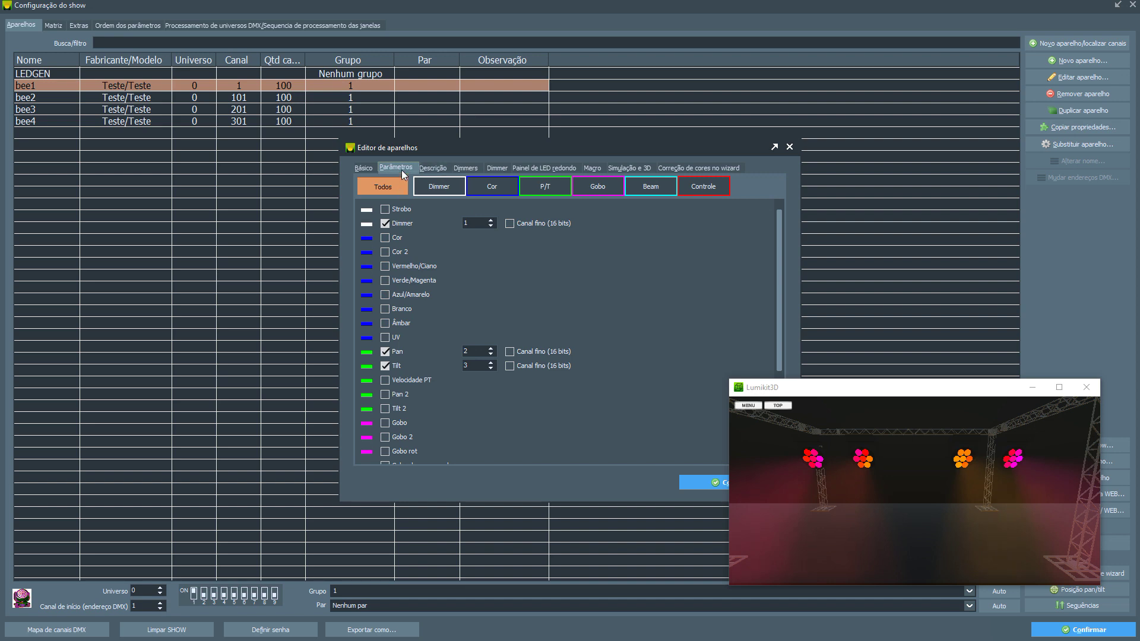
- Look through bee1's colour-coded parameter list, and close the fixture editor and the show configuration
{"action": "scroll", "coordinate": [778, 357], "scroll_direction": "down", "scroll_amount": 3}
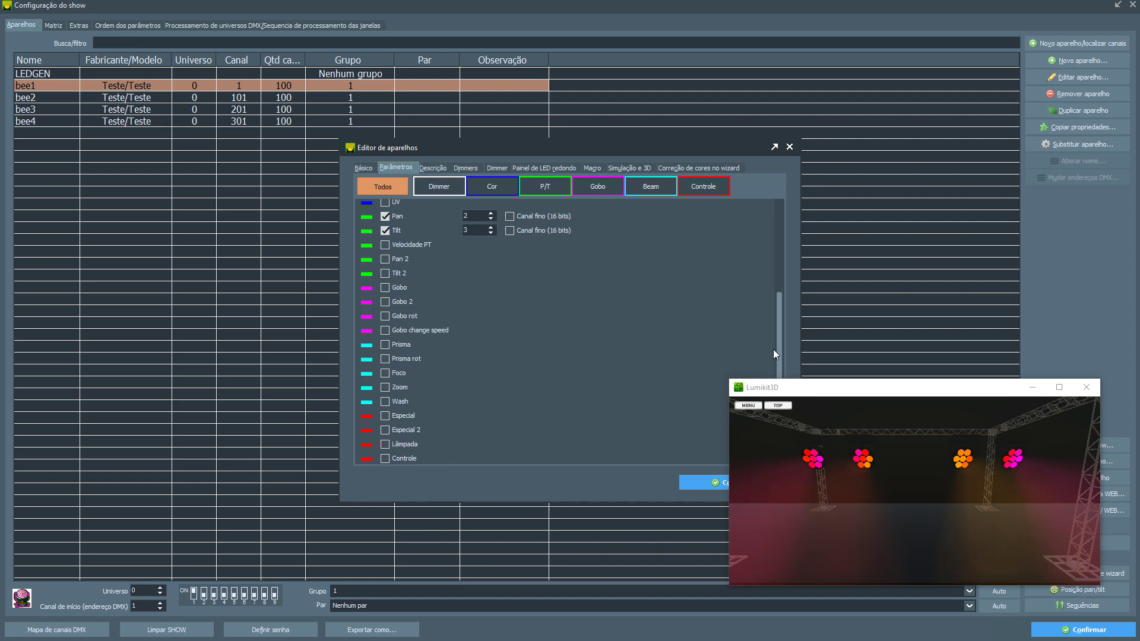
{"action": "scroll", "coordinate": [778, 357], "scroll_direction": "up", "scroll_amount": 3}
{"action": "left_click", "coordinate": [789, 147]}
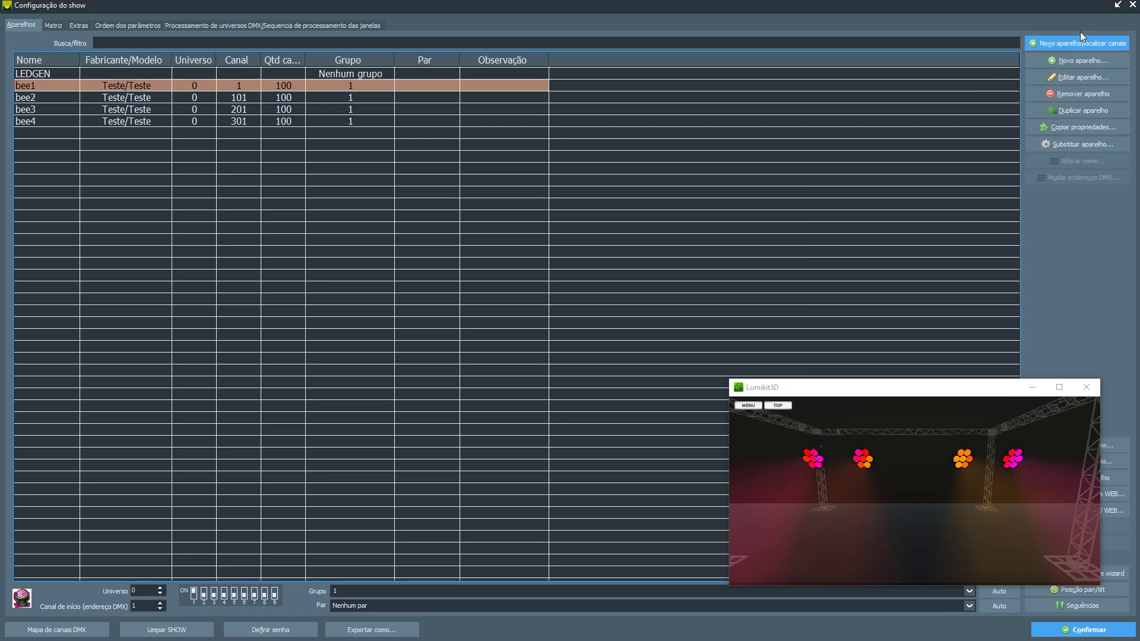
{"action": "left_click", "coordinate": [1132, 5]}
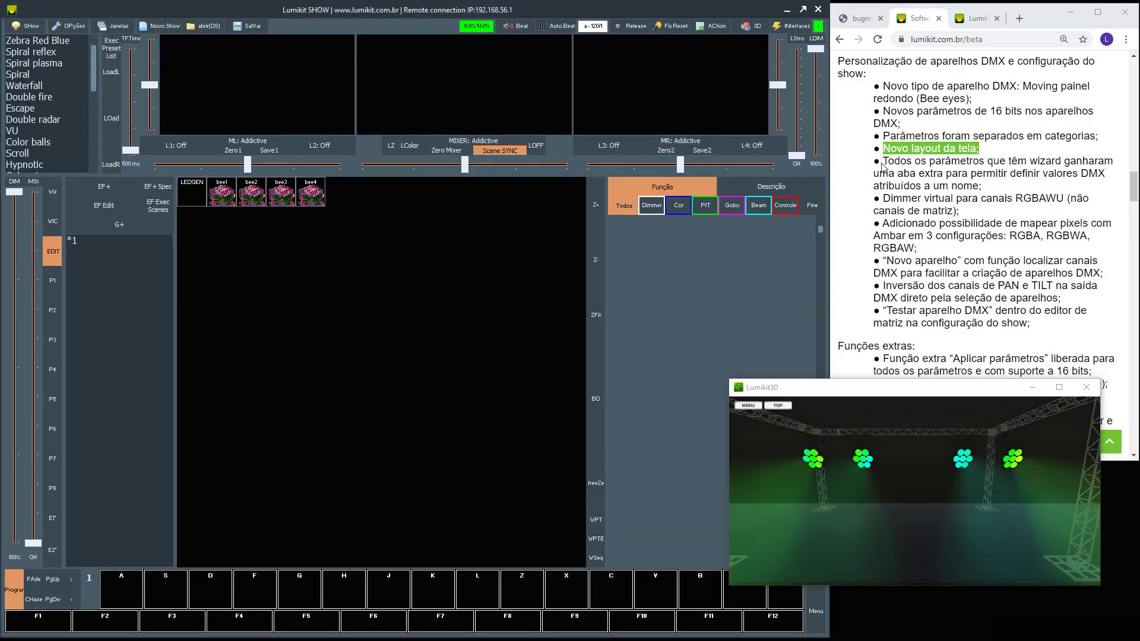
- Highlight the release note on named DMX values for wizard parameters and open bee1 in the fixture editor
{"action": "left_click_drag", "start_coordinate": [882, 162], "coordinate": [1012, 193]}
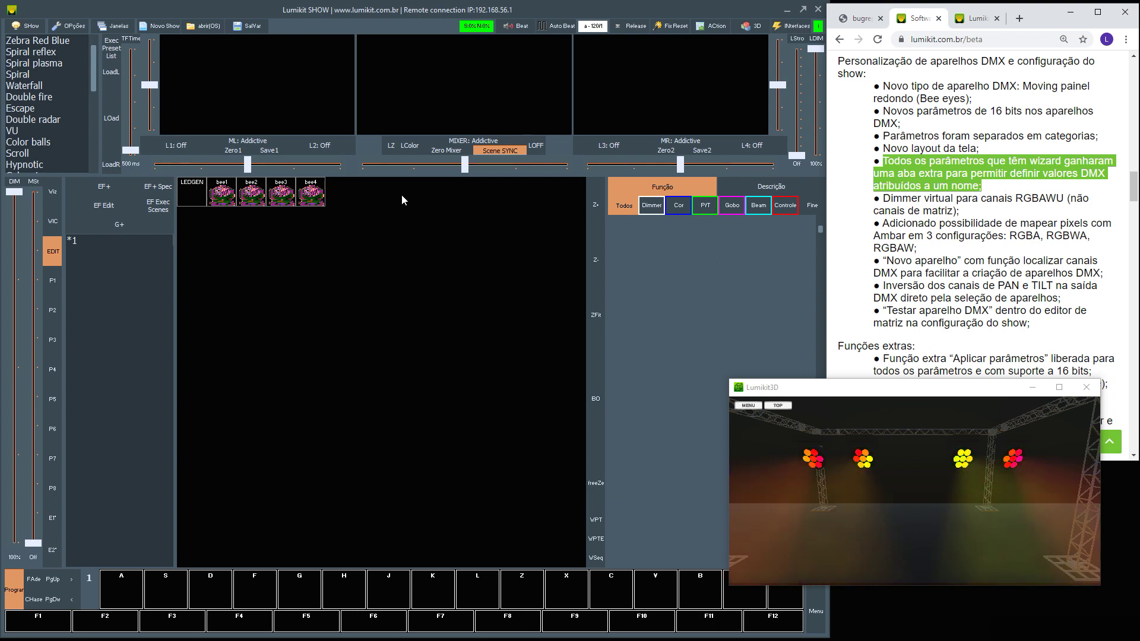
{"action": "left_click", "coordinate": [20, 27]}
{"action": "left_click", "coordinate": [20, 26]}
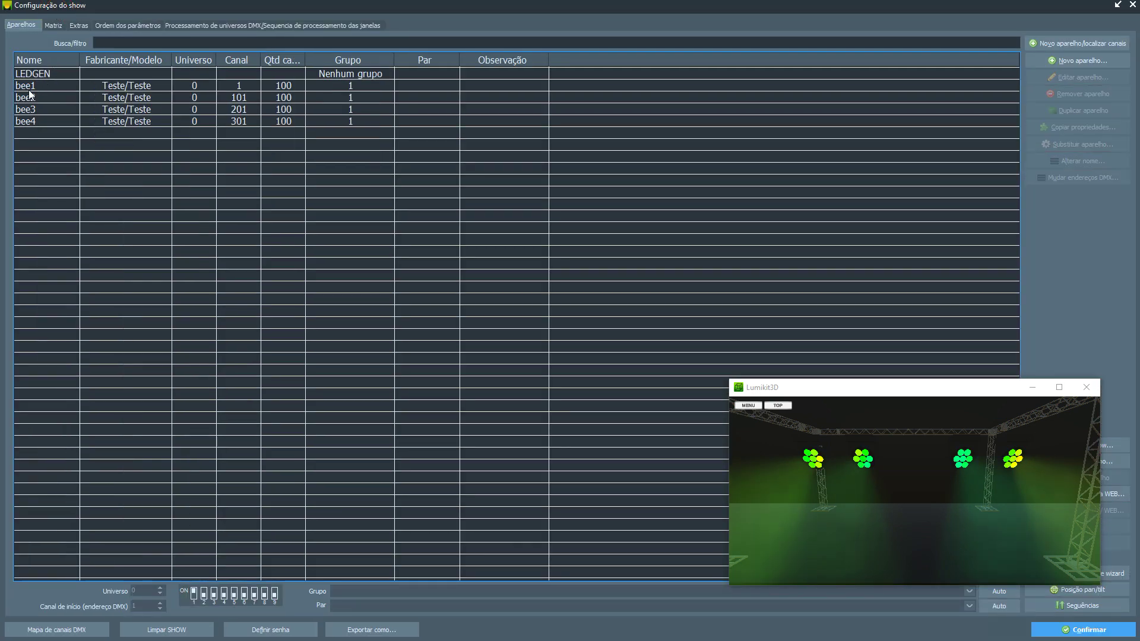
{"action": "left_click", "coordinate": [29, 87]}
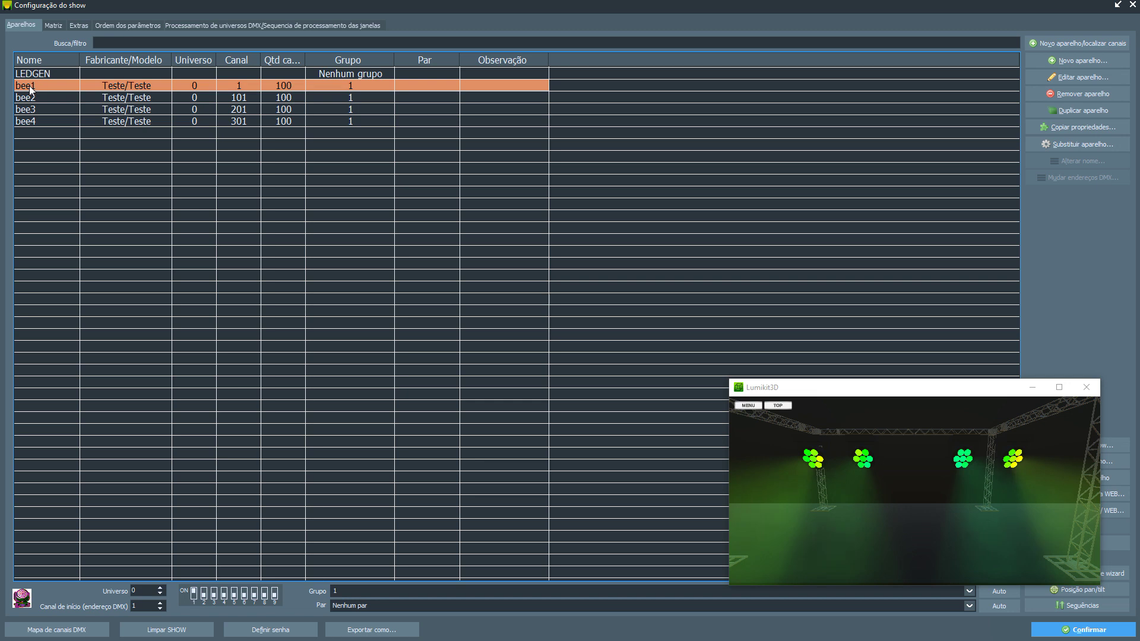
{"action": "double_click", "coordinate": [30, 85]}
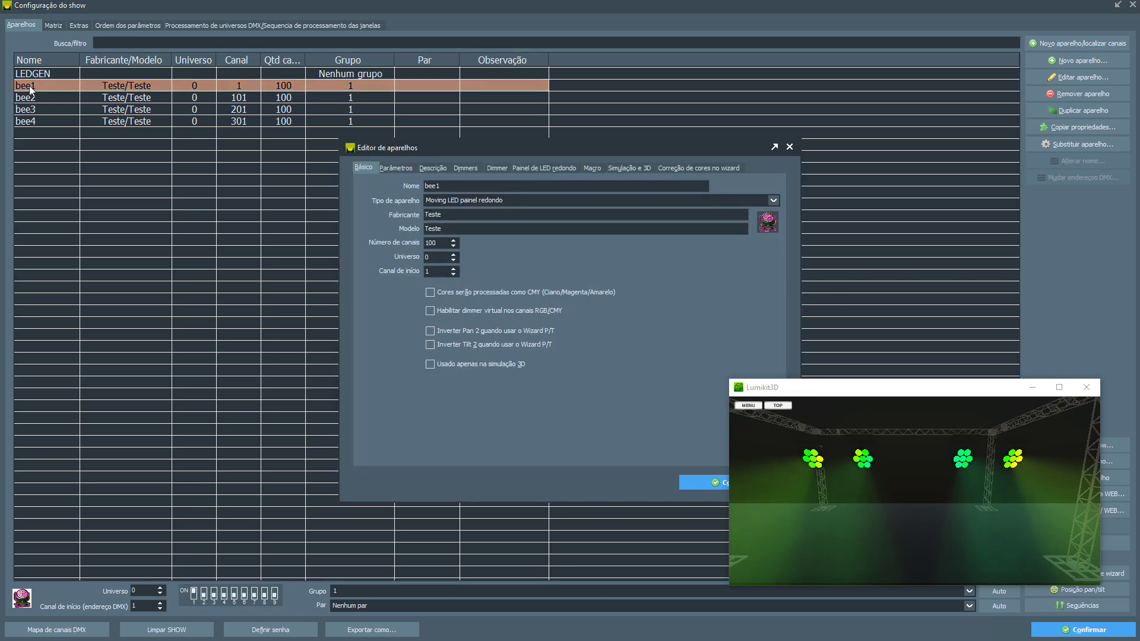
- Show bee1's table of named Dimmer values, and close the fixture editor and the show configuration
{"action": "left_click_drag", "start_coordinate": [419, 152], "coordinate": [261, 177]}
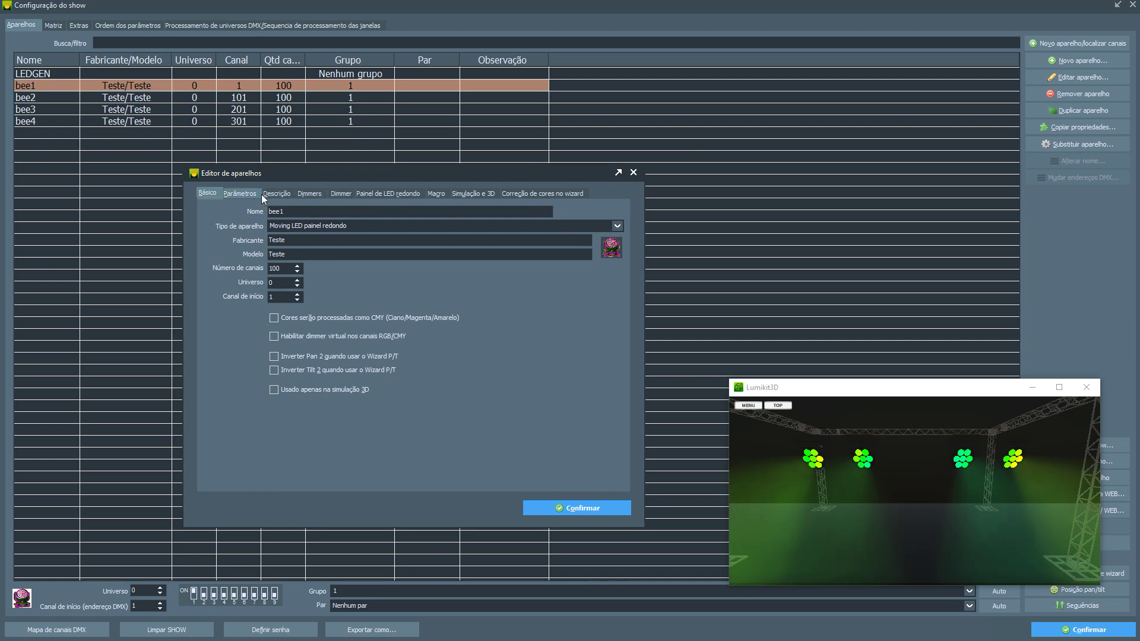
{"action": "left_click", "coordinate": [342, 193]}
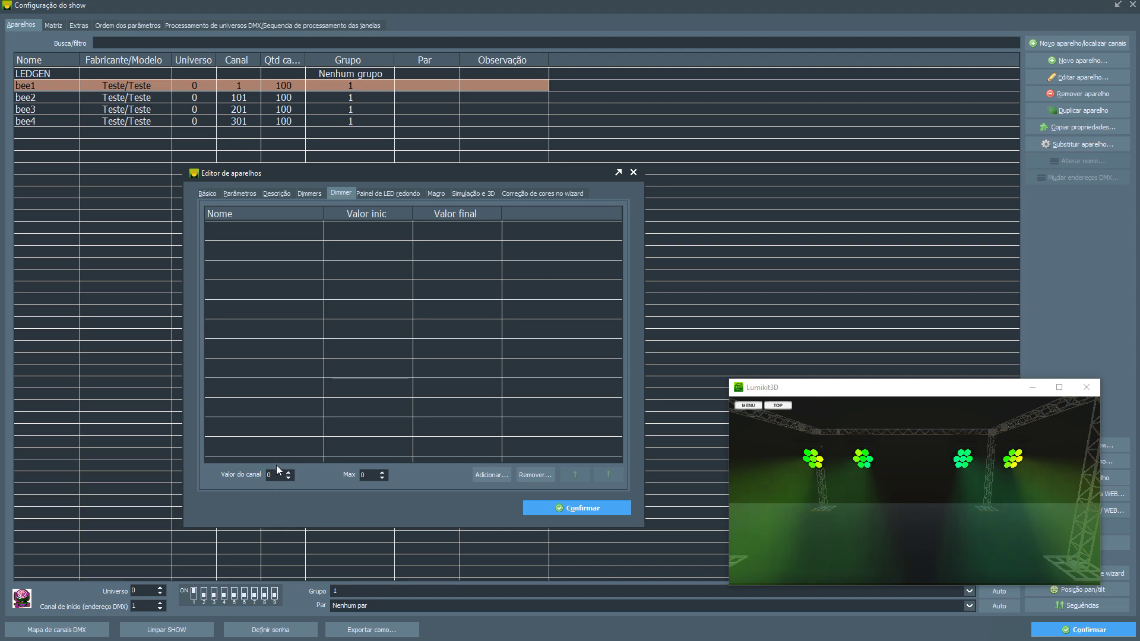
{"action": "left_click", "coordinate": [551, 509]}
{"action": "left_click", "coordinate": [633, 176]}
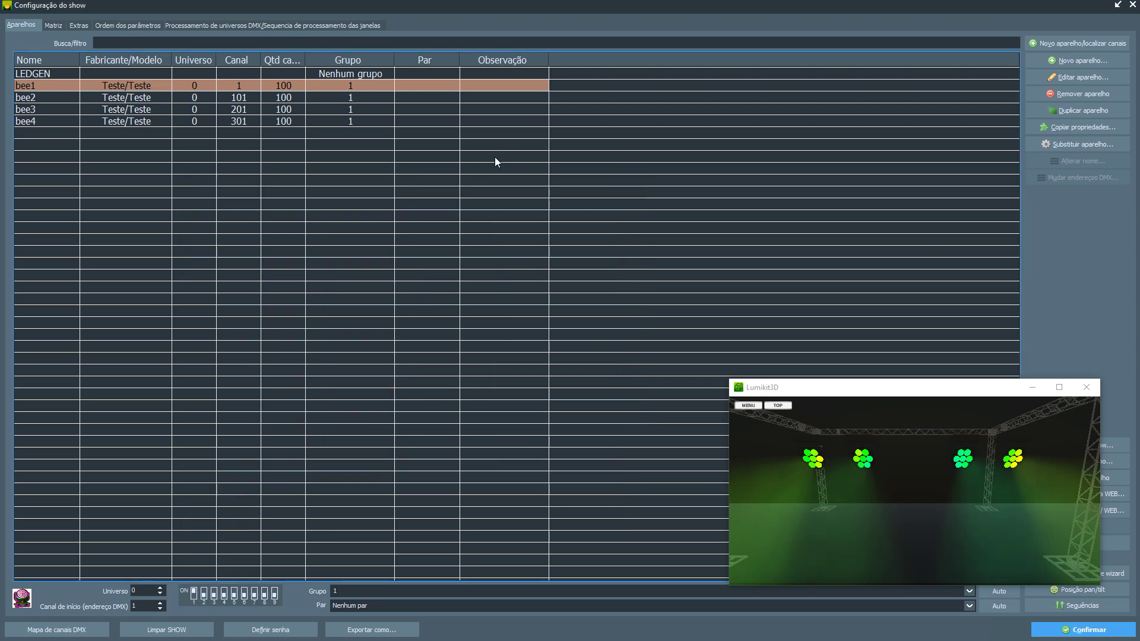
{"action": "left_click", "coordinate": [1132, 5]}
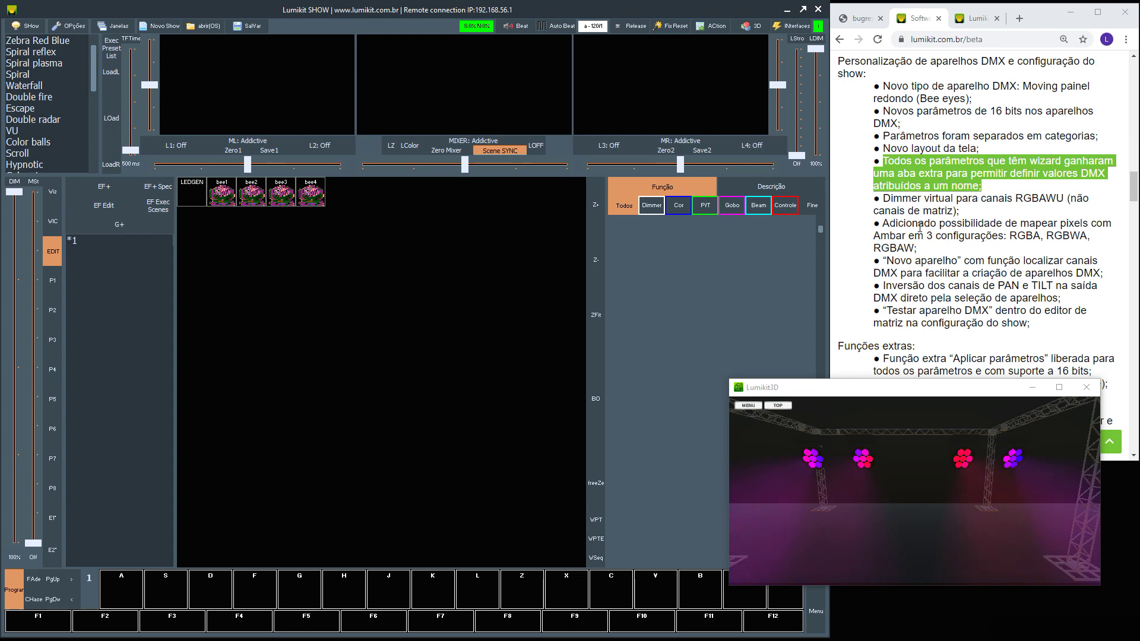
- Highlight the release note on the virtual dimmer for RGBAWU channels and open bee1 for editing in the show configuration
{"action": "left_click_drag", "start_coordinate": [883, 197], "coordinate": [973, 217]}
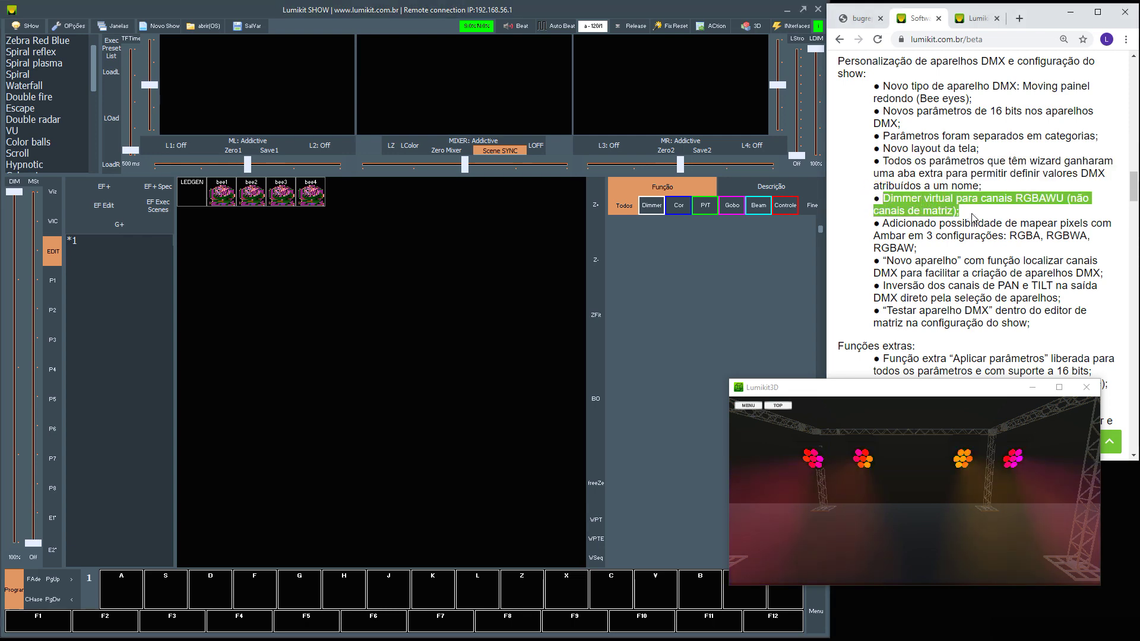
{"action": "scroll", "coordinate": [972, 217], "scroll_direction": "down", "scroll_amount": 1}
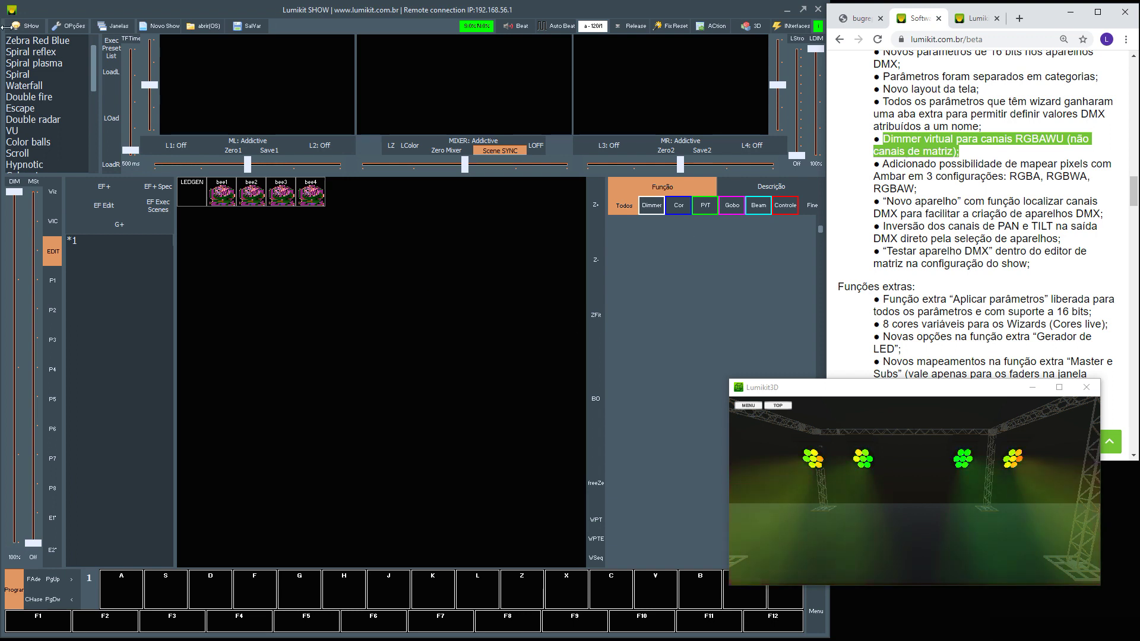
{"action": "left_click", "coordinate": [62, 13]}
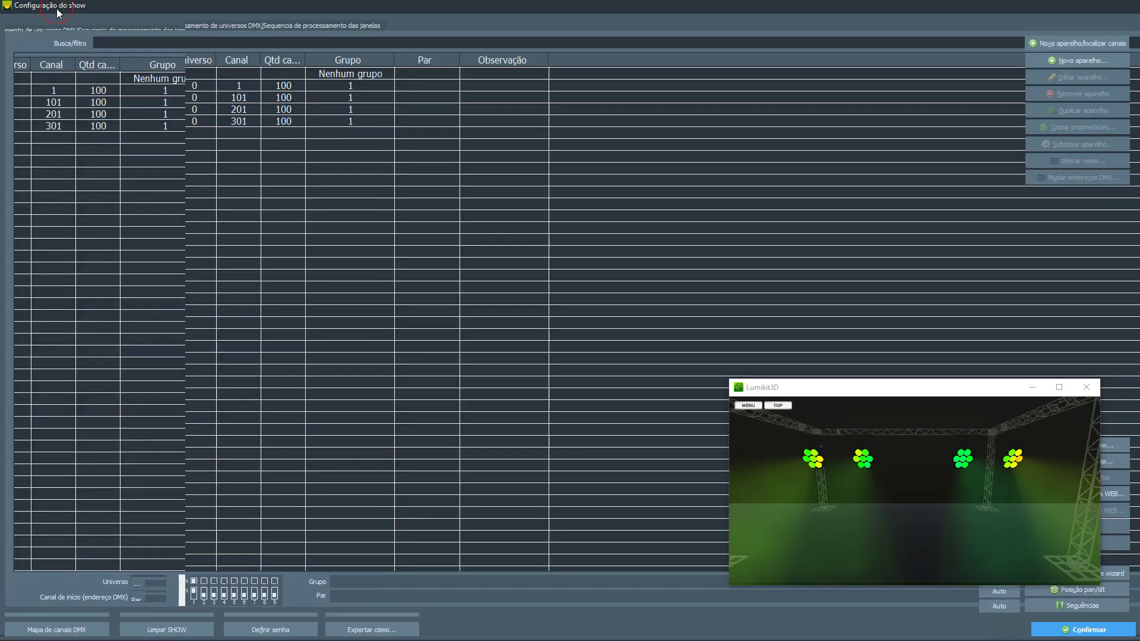
{"action": "left_click", "coordinate": [34, 88]}
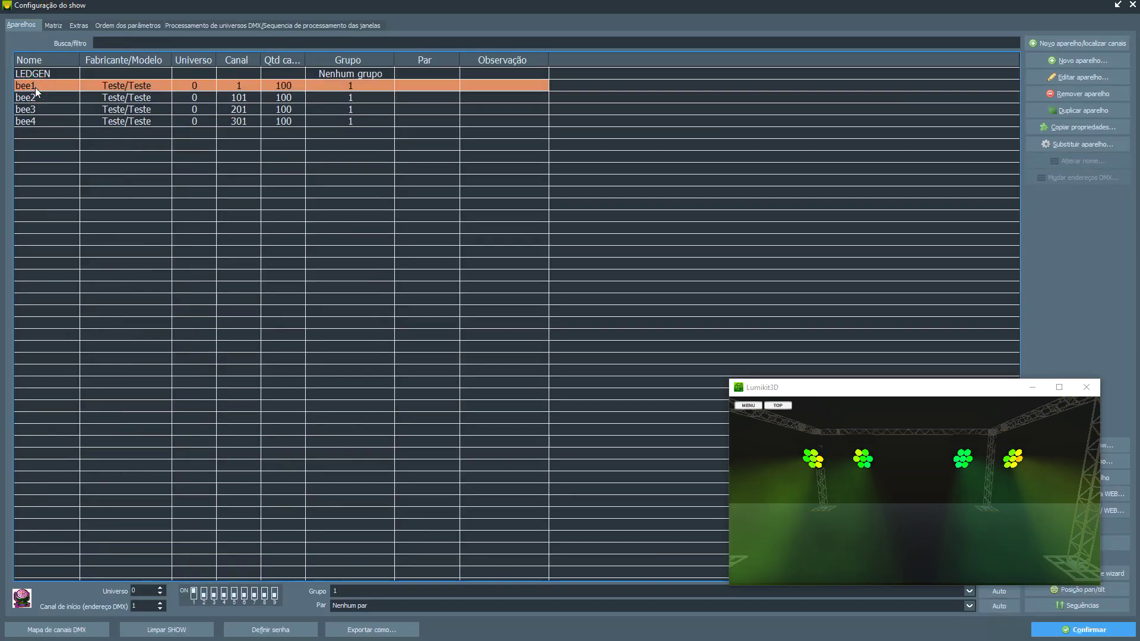
{"action": "double_click", "coordinate": [395, 417]}
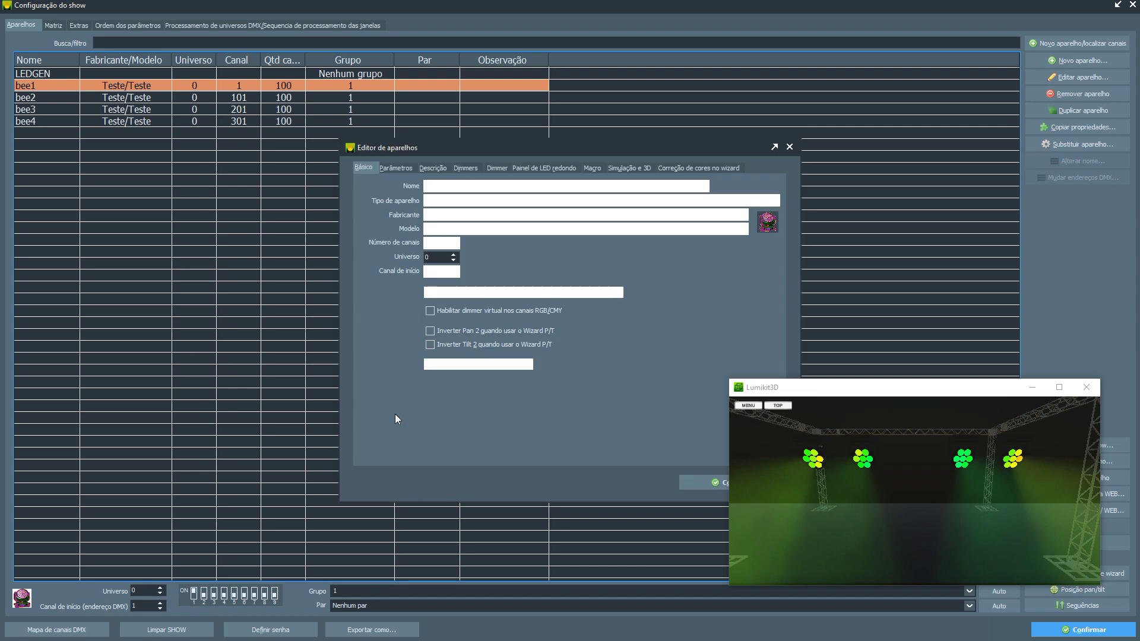
- Examine bee1's RGB/CMY virtual dimmer option and its parameters, and leave the show configuration without confirming
{"action": "left_click_drag", "start_coordinate": [511, 152], "coordinate": [381, 173]}
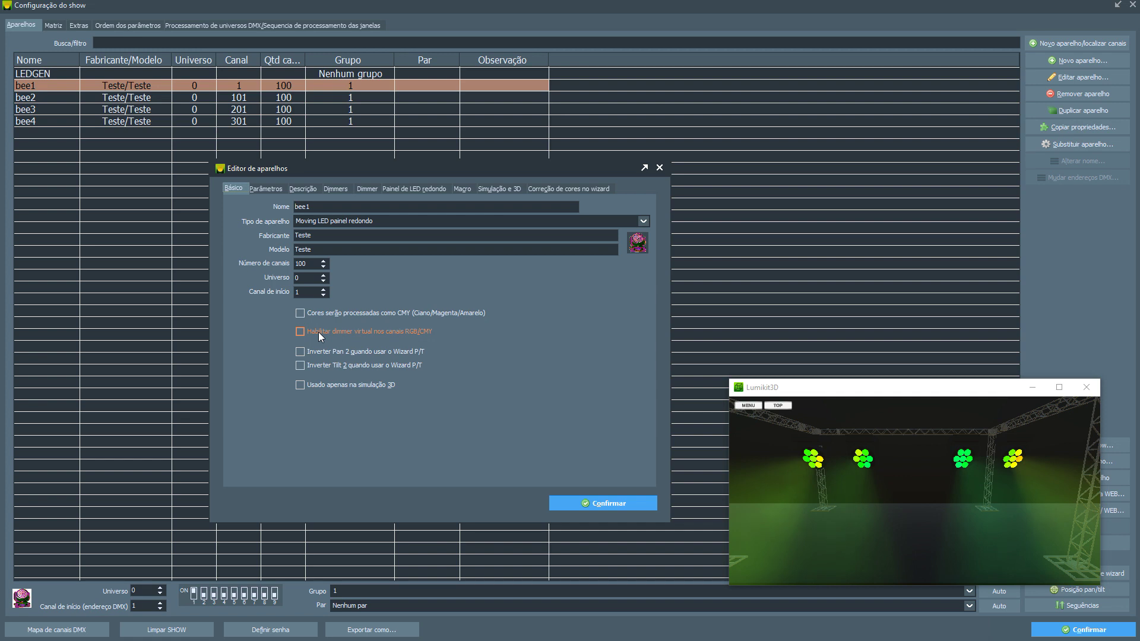
{"action": "left_click", "coordinate": [281, 192]}
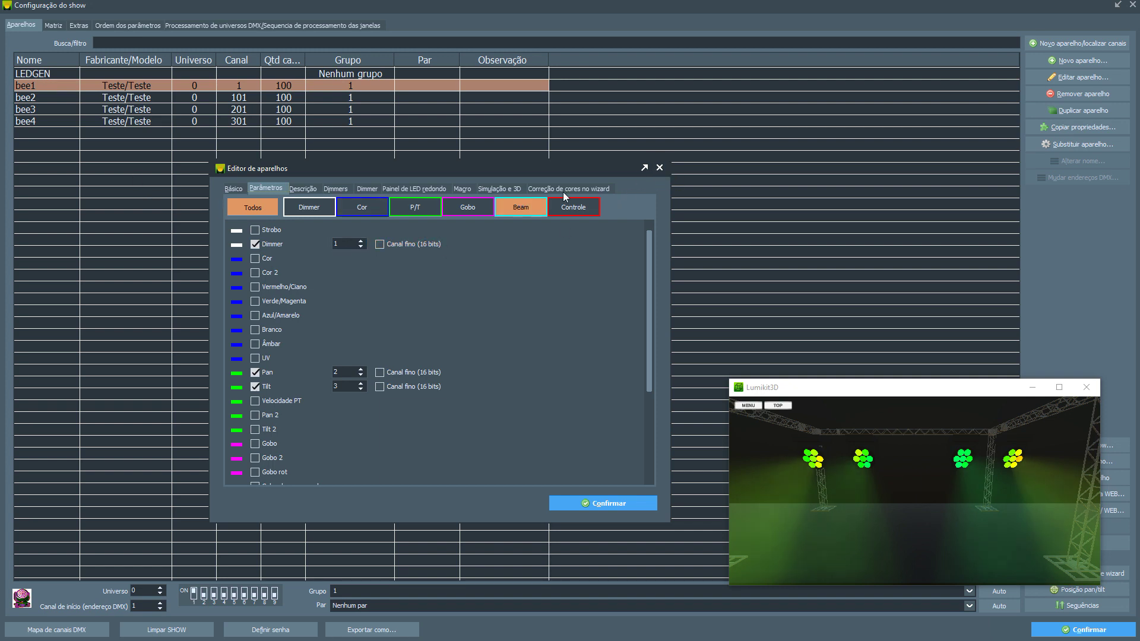
{"action": "left_click", "coordinate": [658, 170]}
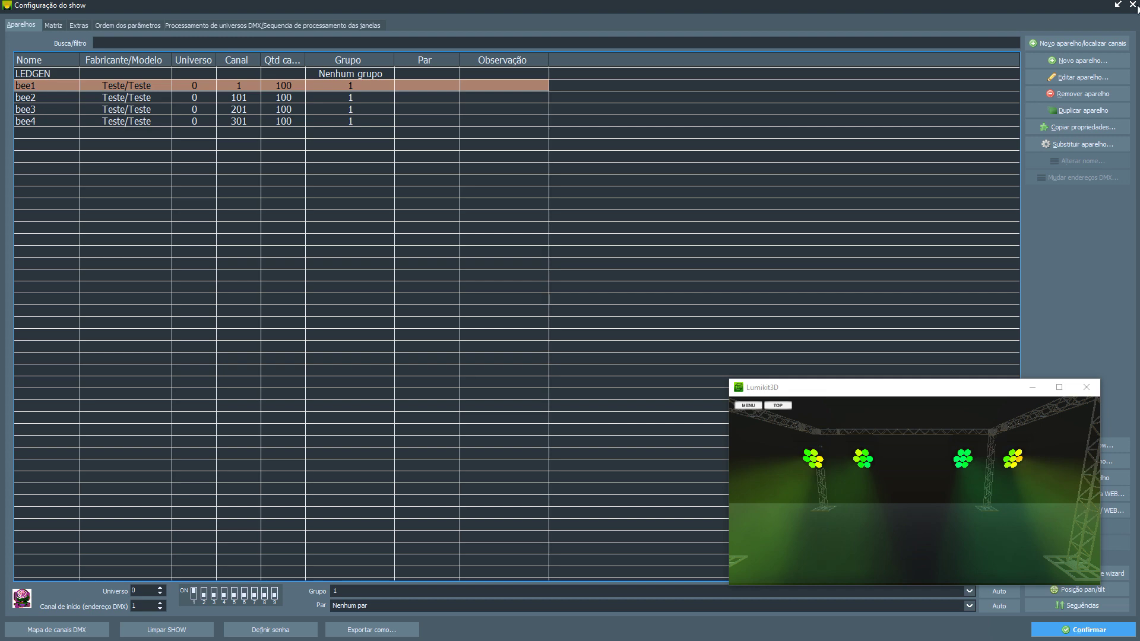
{"action": "left_click", "coordinate": [1133, 5]}
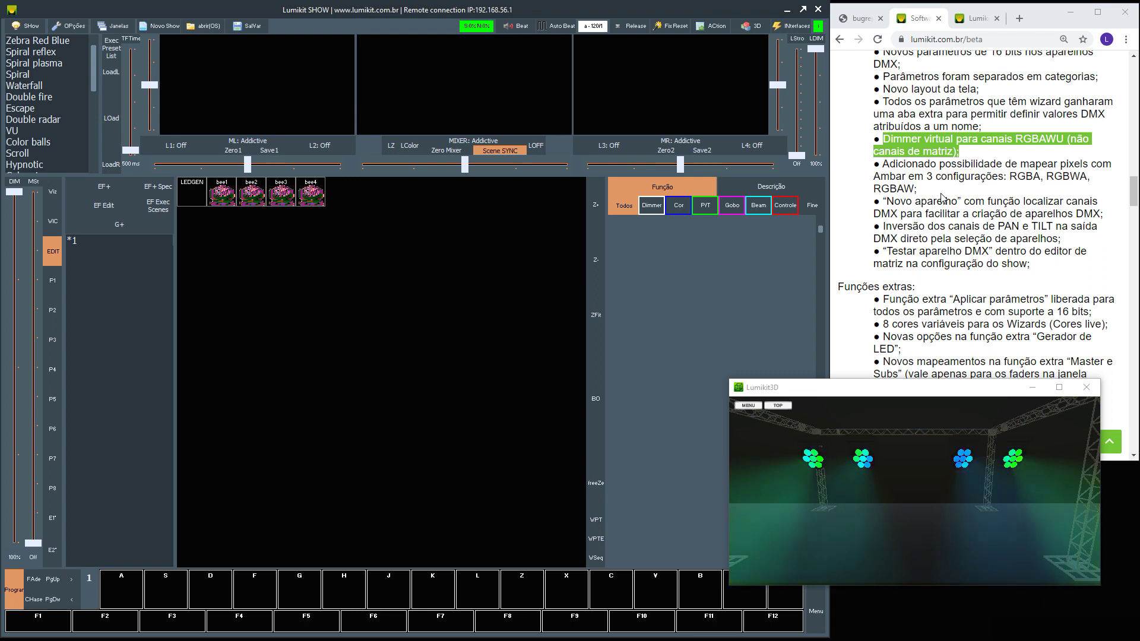
- Highlight the release note on mapping pixels with amber and point out its RGBA, RGBWA and RGBAW configurations
{"action": "left_click_drag", "start_coordinate": [883, 164], "coordinate": [931, 191]}
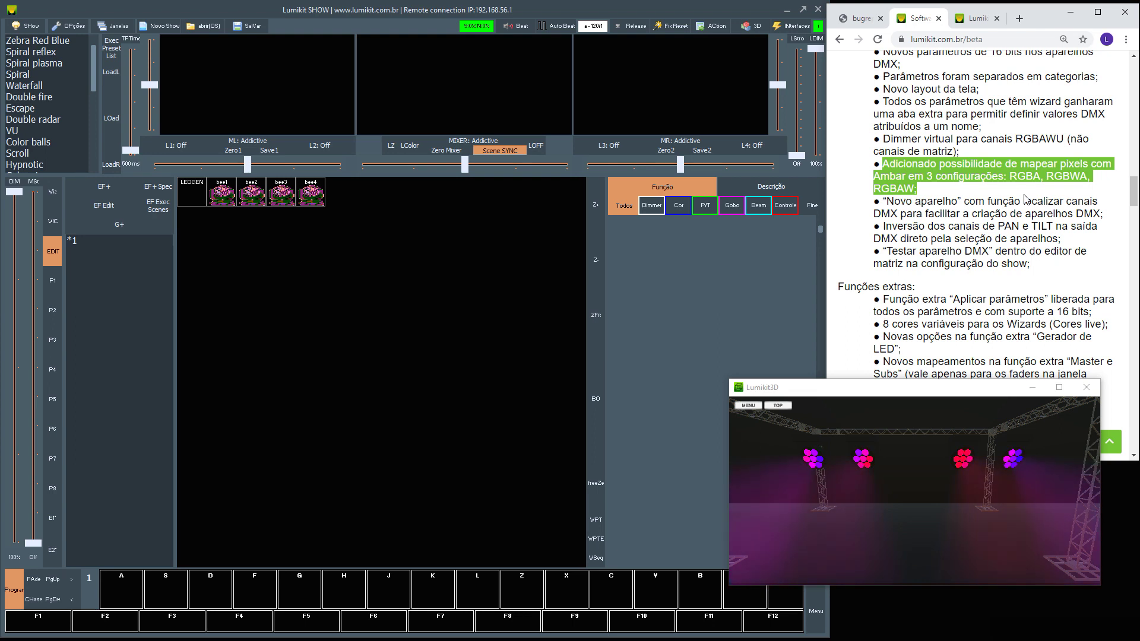
{"action": "left_click_drag", "start_coordinate": [1033, 176], "coordinate": [1070, 177]}
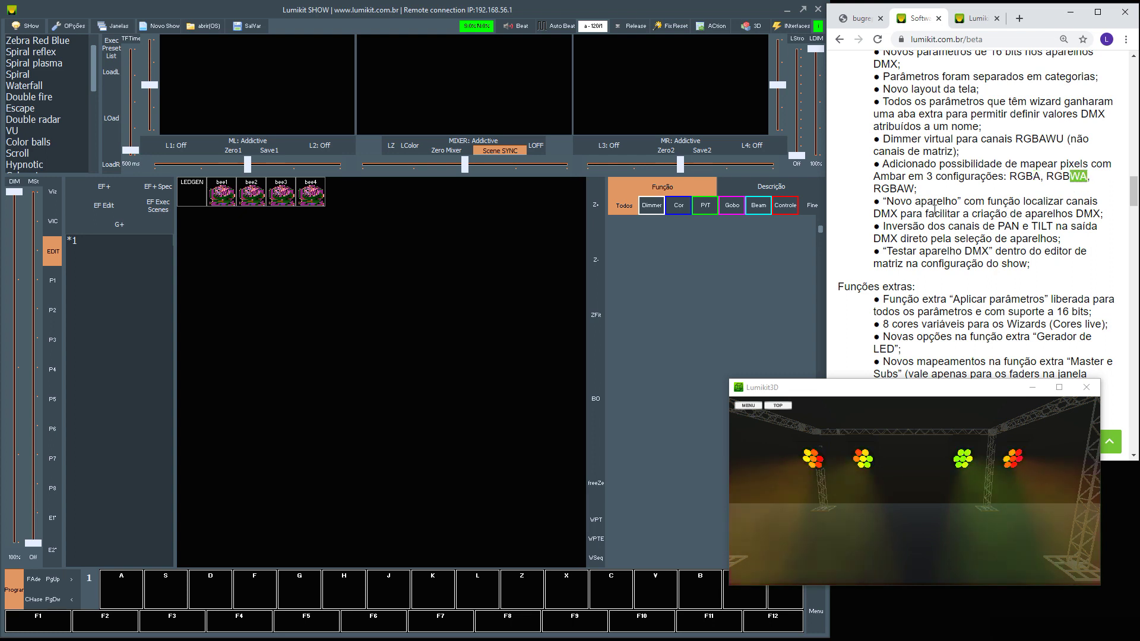
{"action": "left_click", "coordinate": [894, 188]}
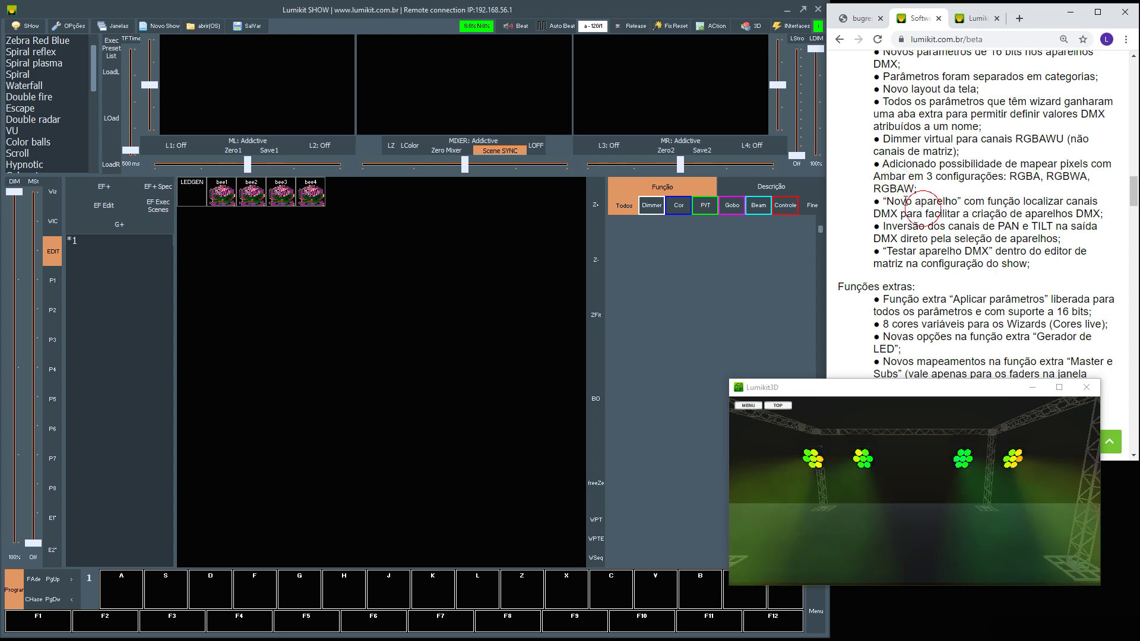
{"action": "double_click", "coordinate": [895, 189]}
{"action": "left_click", "coordinate": [1065, 181]}
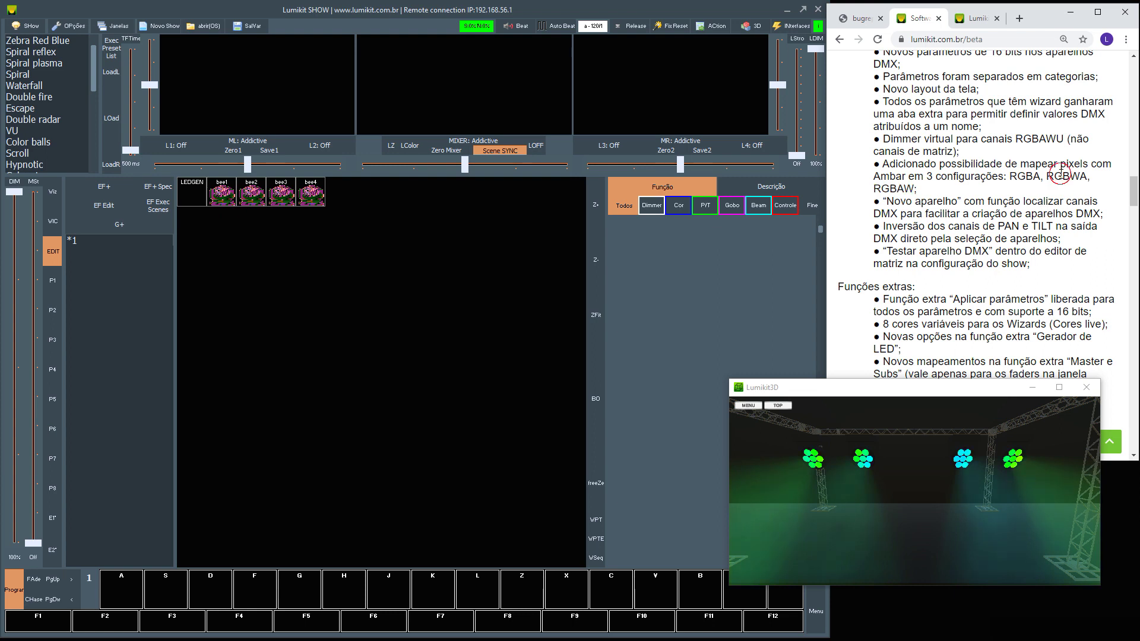
{"action": "double_click", "coordinate": [1024, 176]}
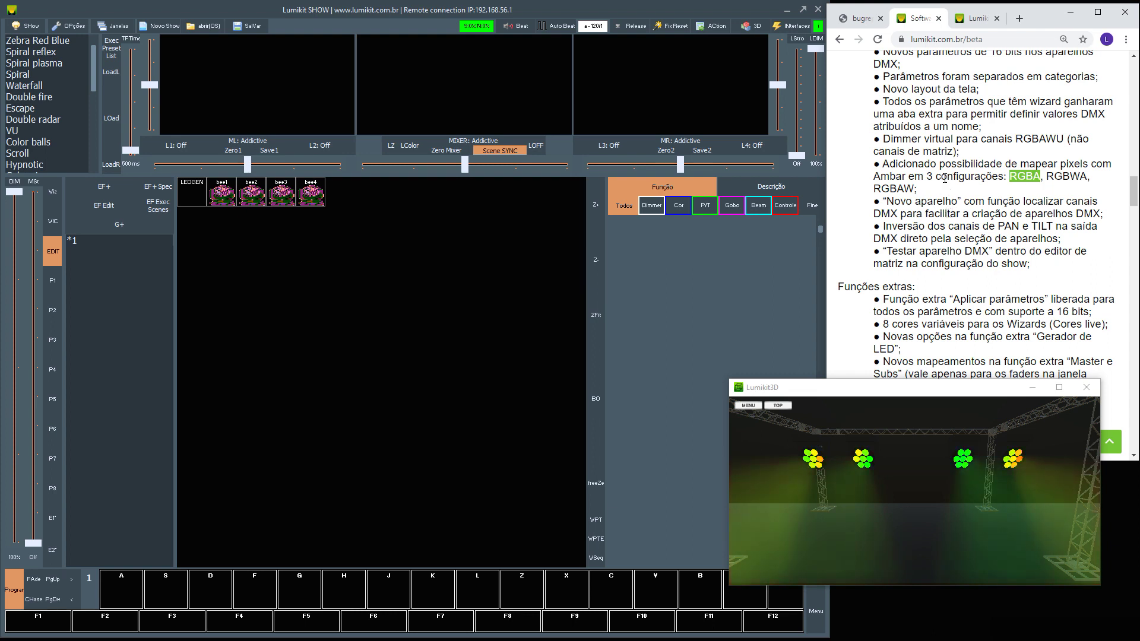
{"action": "left_click_drag", "start_coordinate": [931, 193], "coordinate": [880, 166]}
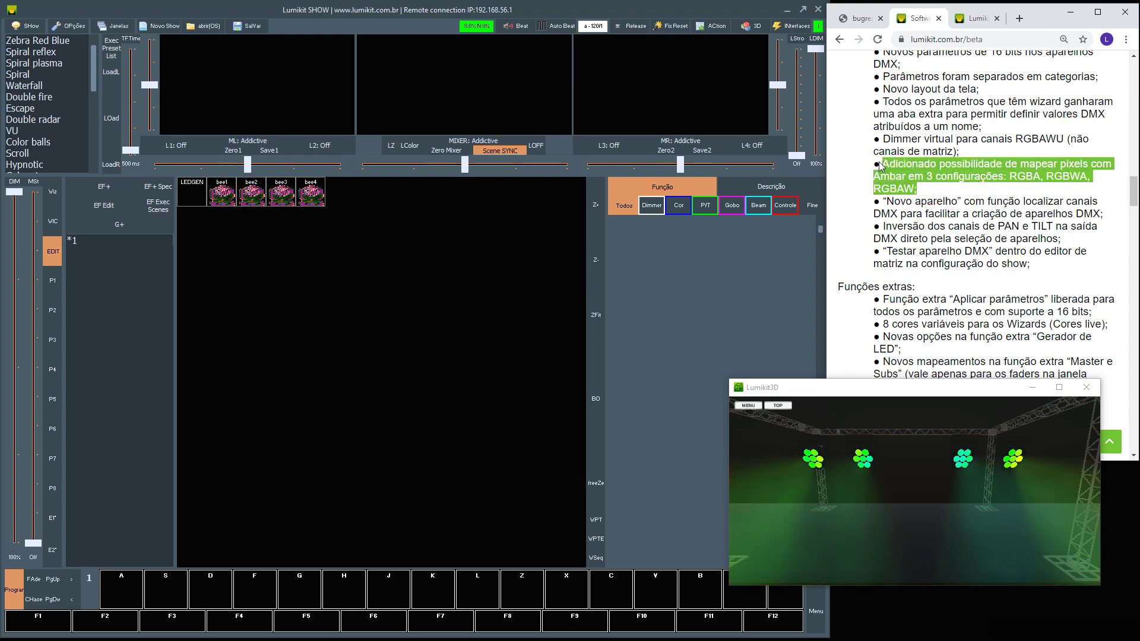
- Check the mixer's channel options and open the colour wizard's effect parameters for group 1, with the dialog clear of the Lumikit3D window
{"action": "left_click", "coordinate": [469, 137]}
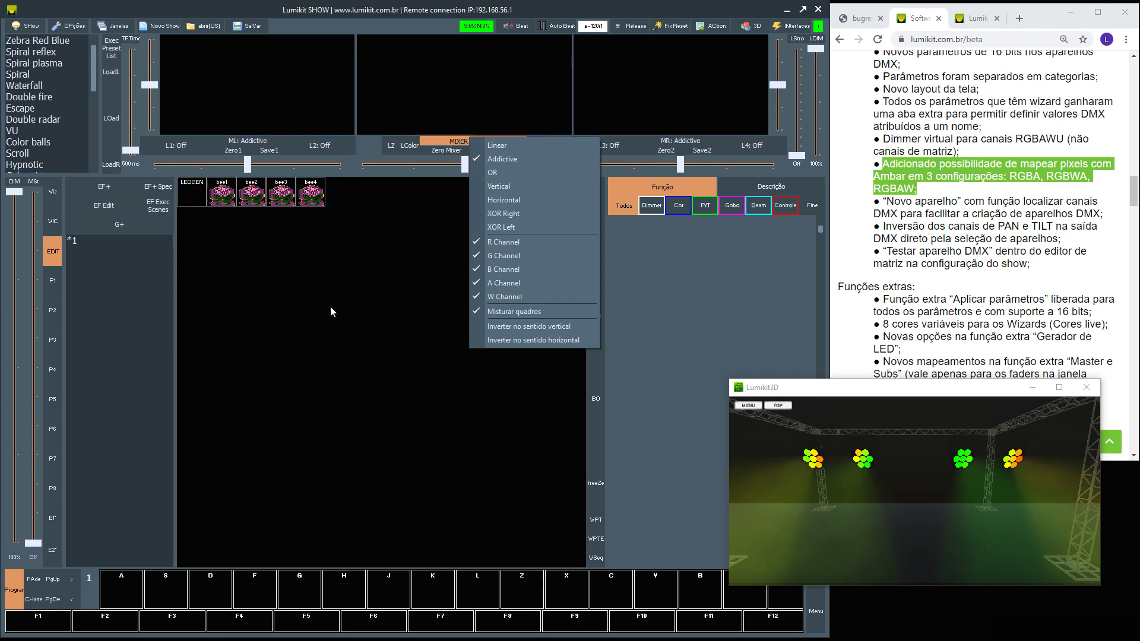
{"action": "left_click", "coordinate": [56, 193]}
{"action": "left_click", "coordinate": [55, 193]}
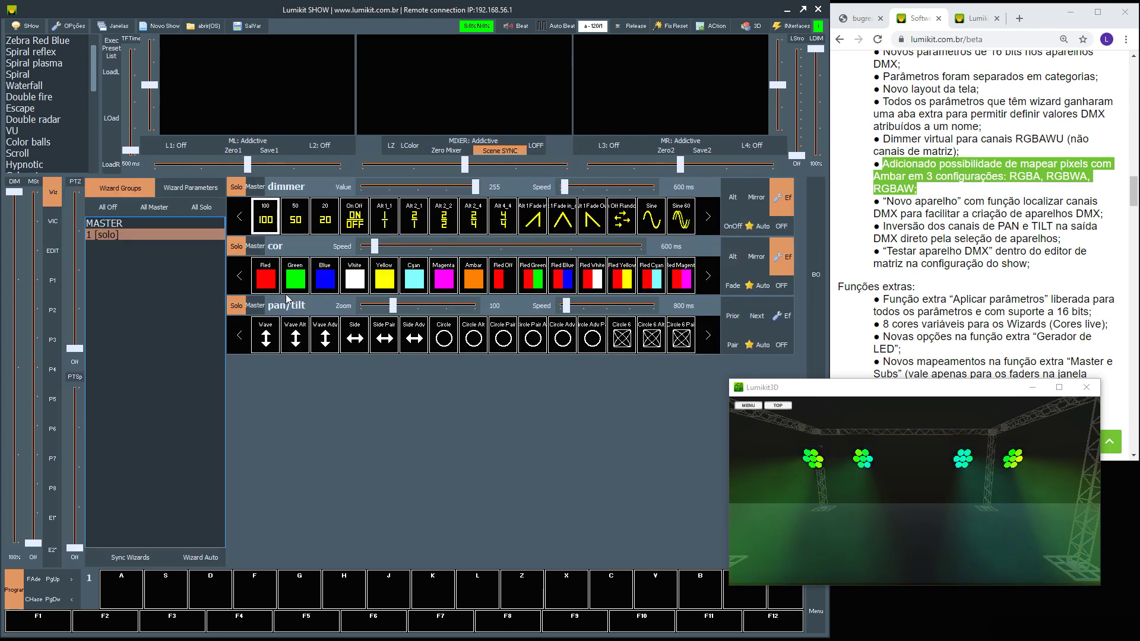
{"action": "left_click", "coordinate": [781, 257]}
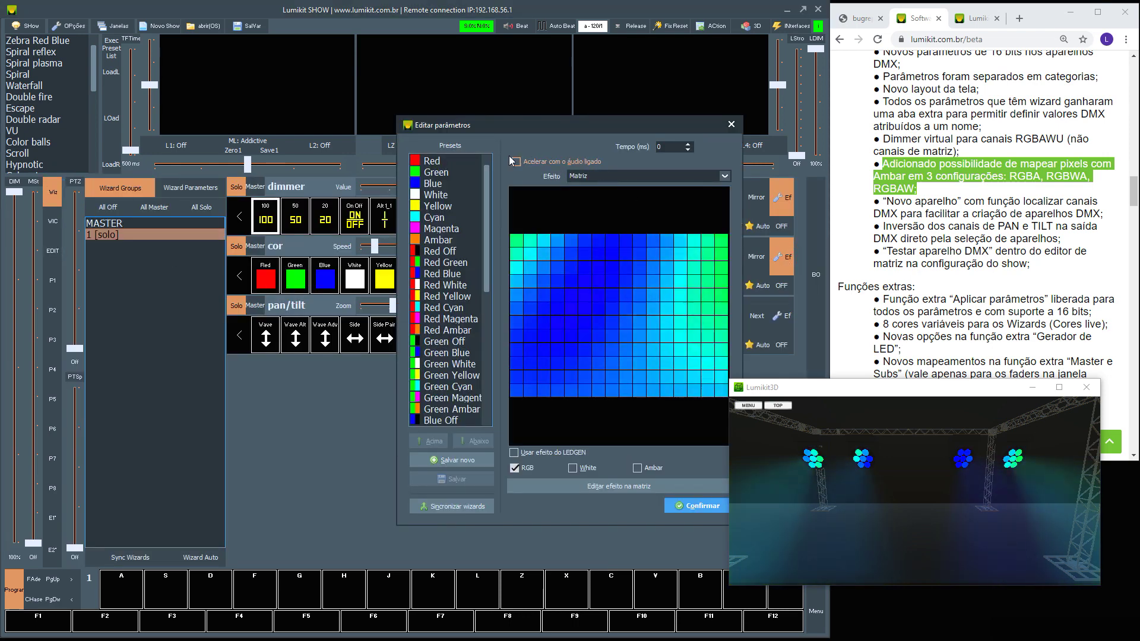
{"action": "left_click_drag", "start_coordinate": [518, 127], "coordinate": [300, 120]}
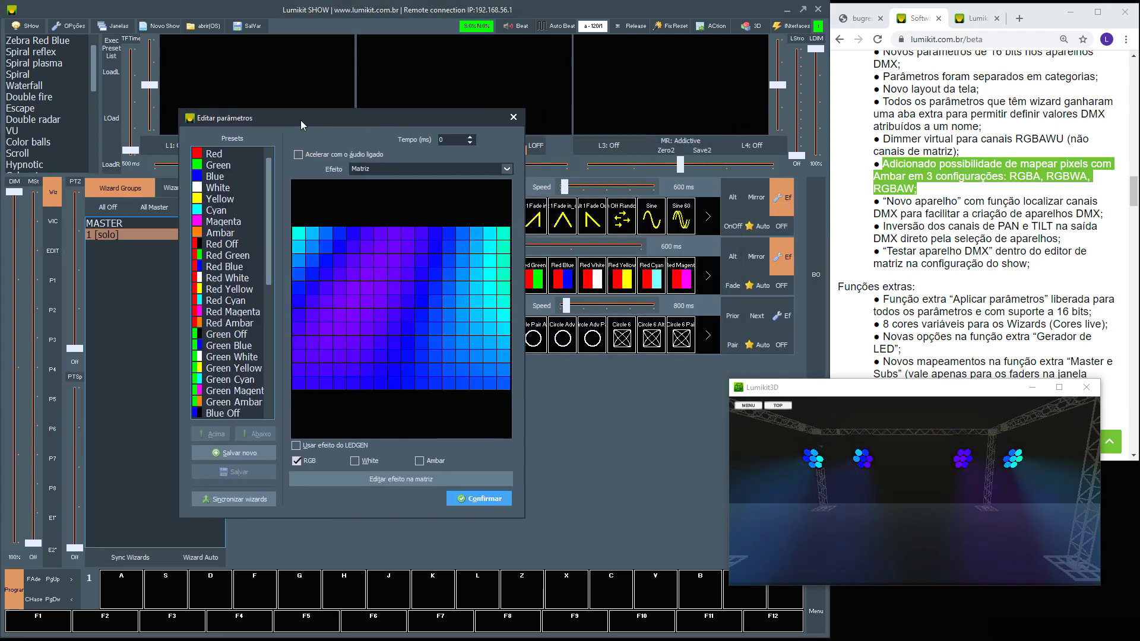
- Test the colour wizard's matrix effect with different RGB, White and Ambar combinations, and confirm it with RGB and White enabled
{"action": "left_click", "coordinate": [376, 459]}
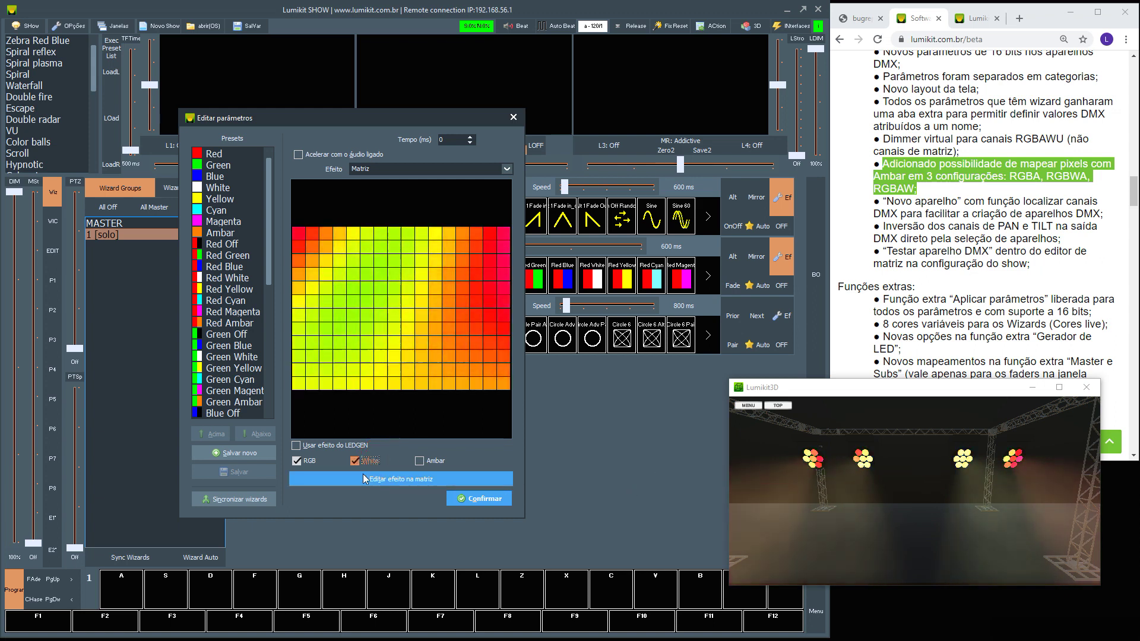
{"action": "left_click", "coordinate": [300, 461]}
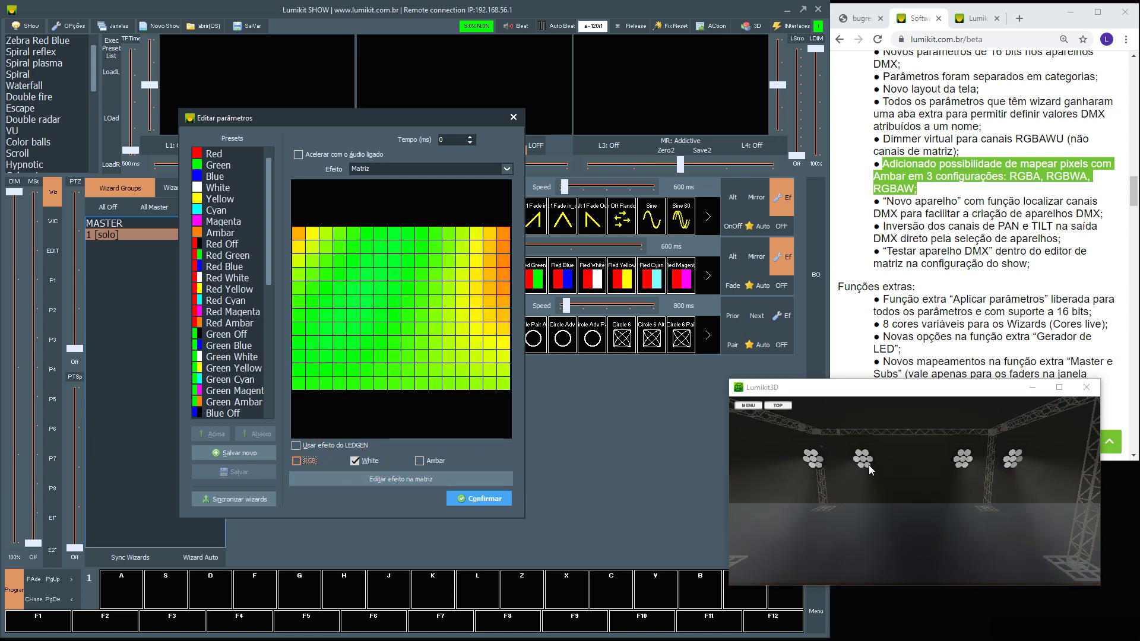
{"action": "left_click", "coordinate": [422, 461]}
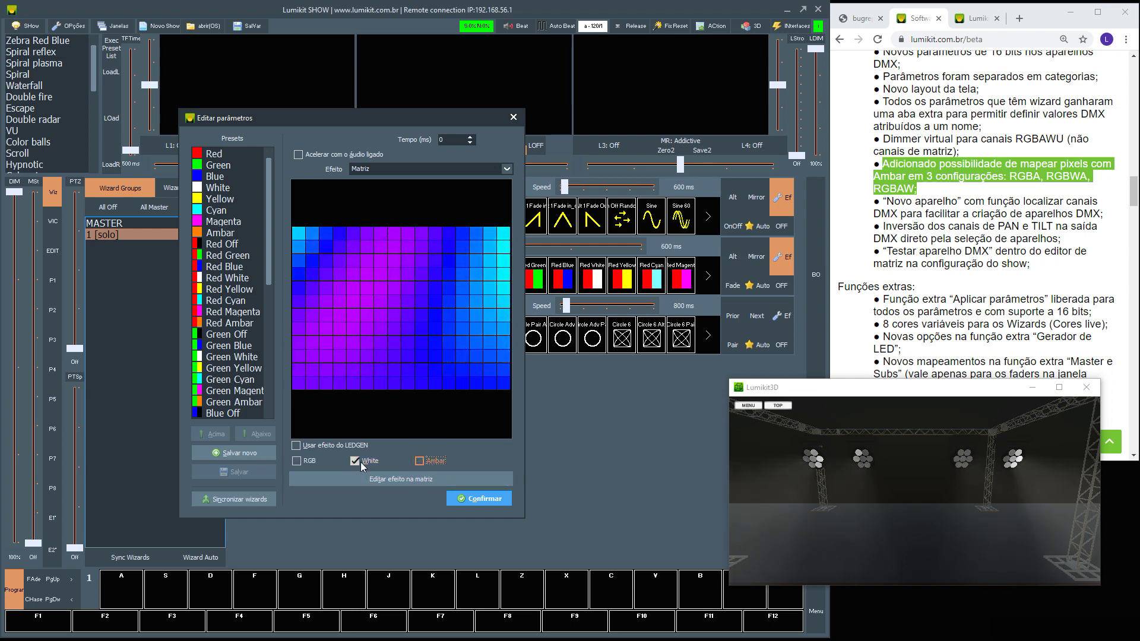
{"action": "left_click", "coordinate": [300, 463]}
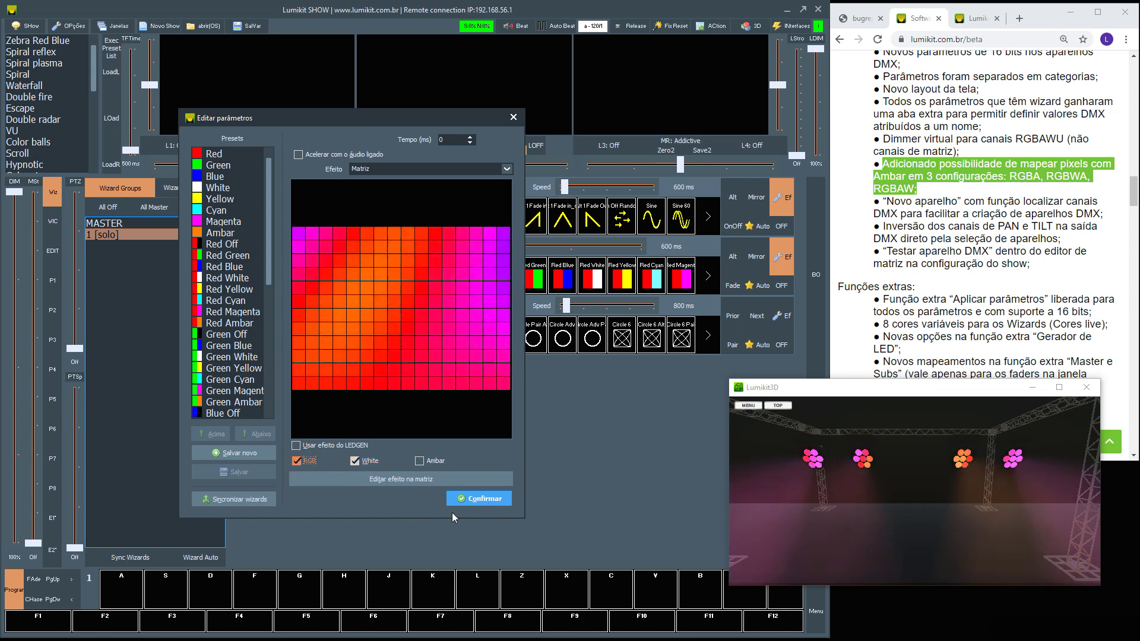
{"action": "left_click", "coordinate": [472, 503]}
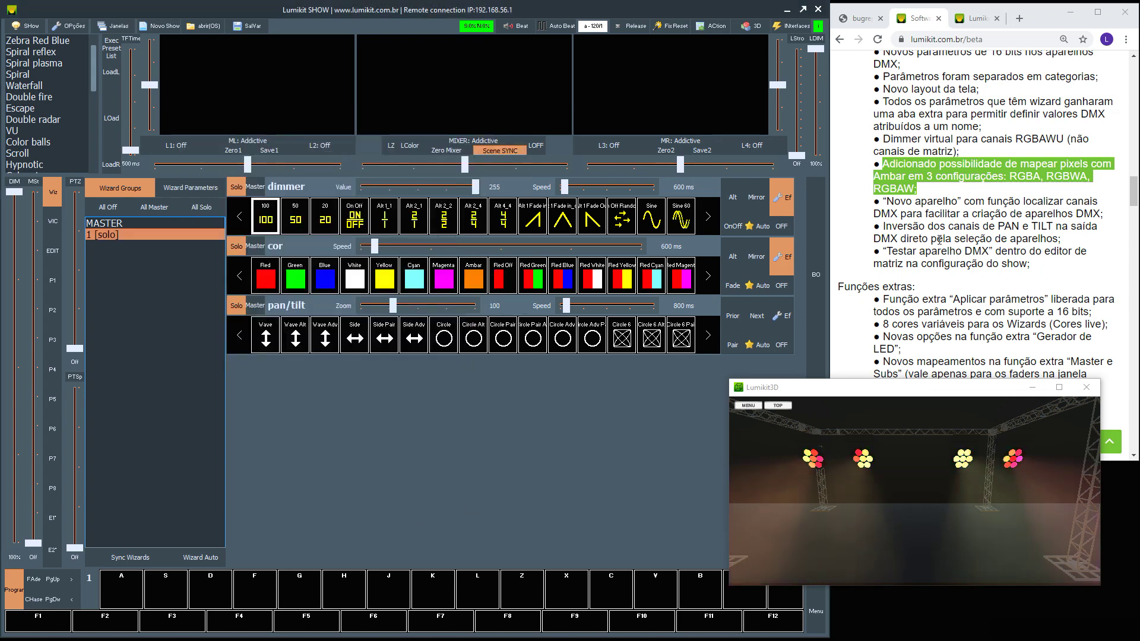
- Highlight the release note on locating DMX channels for new fixtures, and open the show configuration's Novo aparelho/localizar canais dialog clear of the Lumikit3D window
{"action": "left_click", "coordinate": [884, 200]}
{"action": "left_click_drag", "start_coordinate": [885, 201], "coordinate": [1105, 218]}
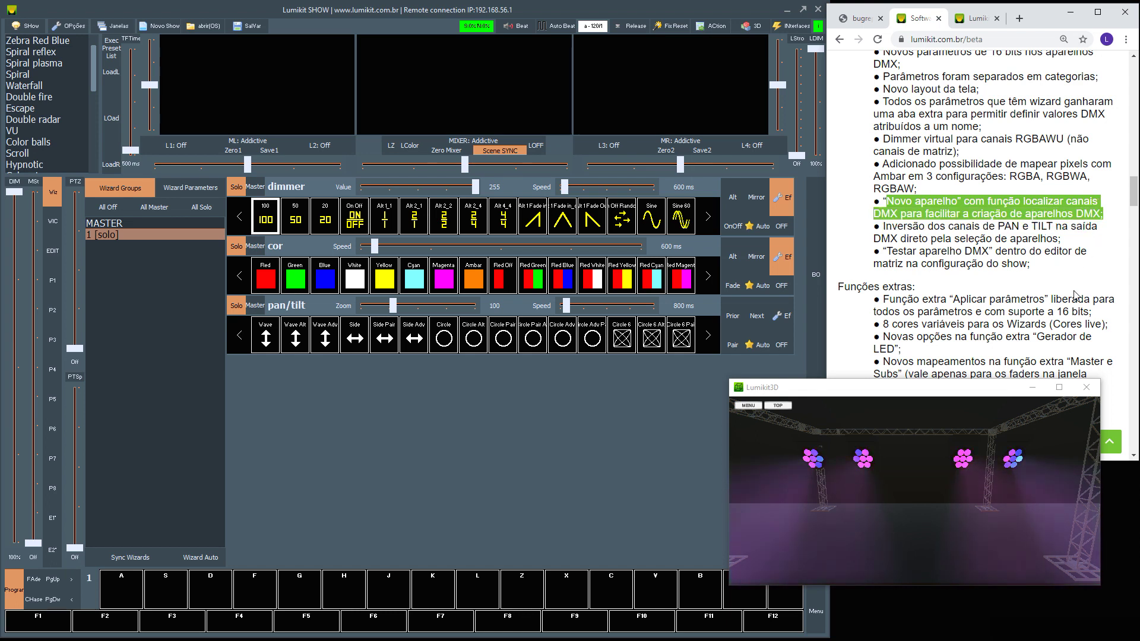
{"action": "left_click", "coordinate": [28, 26]}
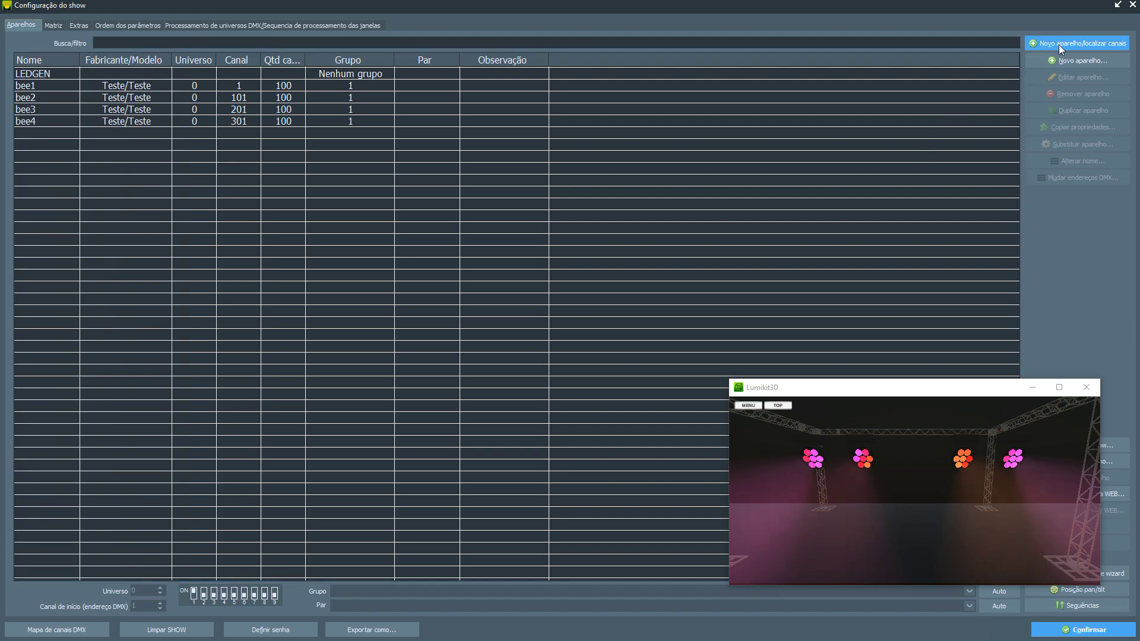
{"action": "left_click", "coordinate": [1060, 44]}
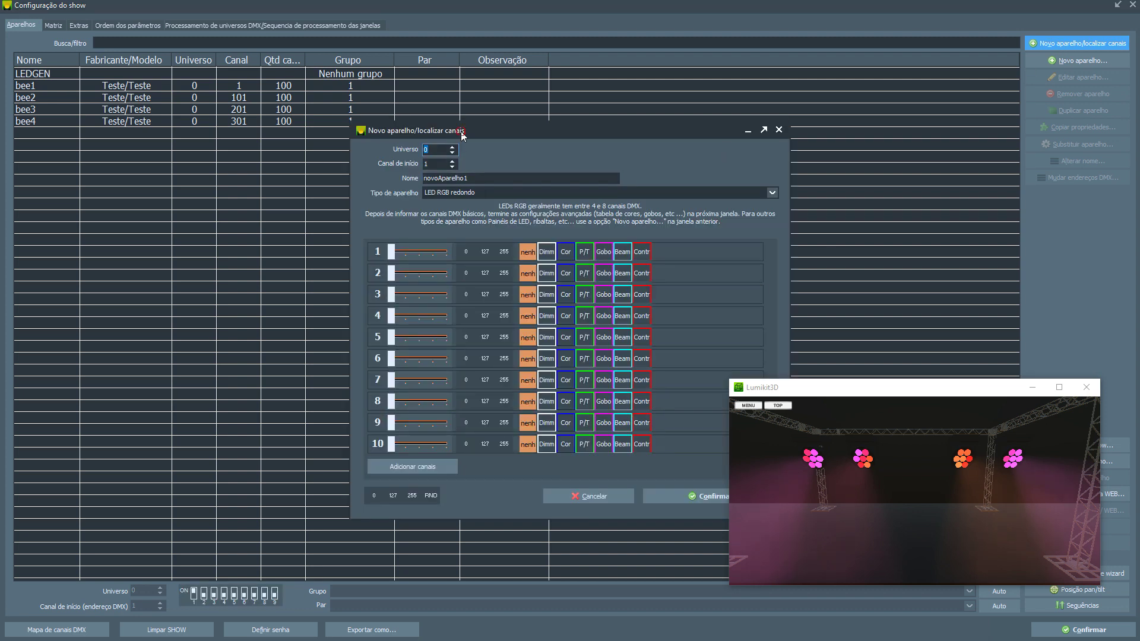
{"action": "left_click_drag", "start_coordinate": [461, 130], "coordinate": [227, 187]}
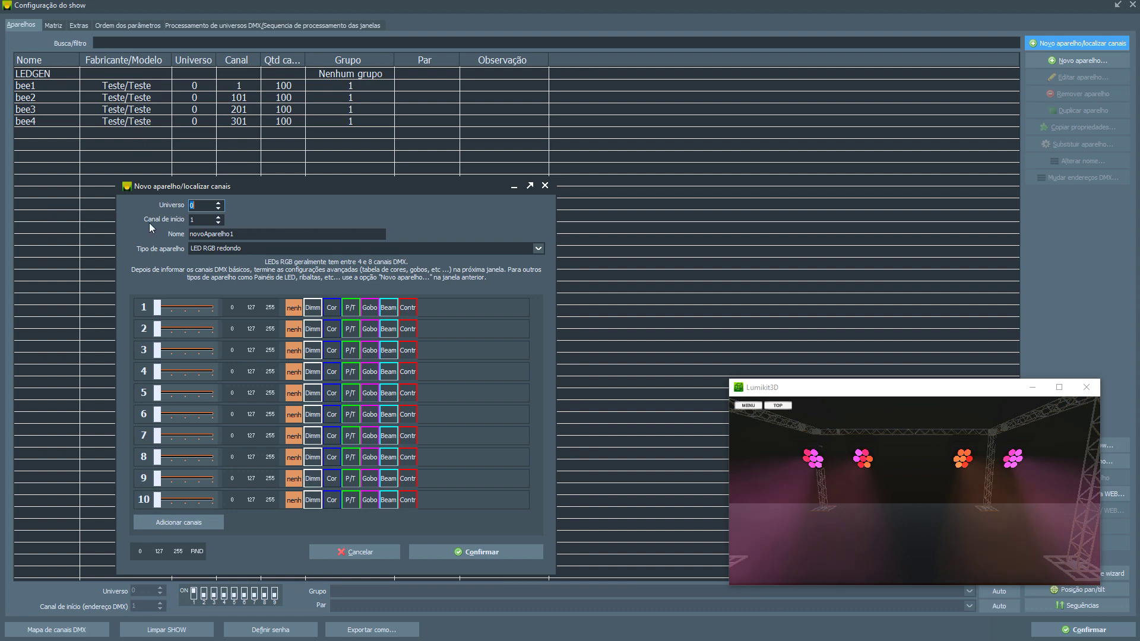
- Name the new fixture moving and set its type to Moving head
{"action": "left_click", "coordinate": [202, 221]}
{"action": "key", "text": "Tab"}
{"action": "type", "text": "movin"}
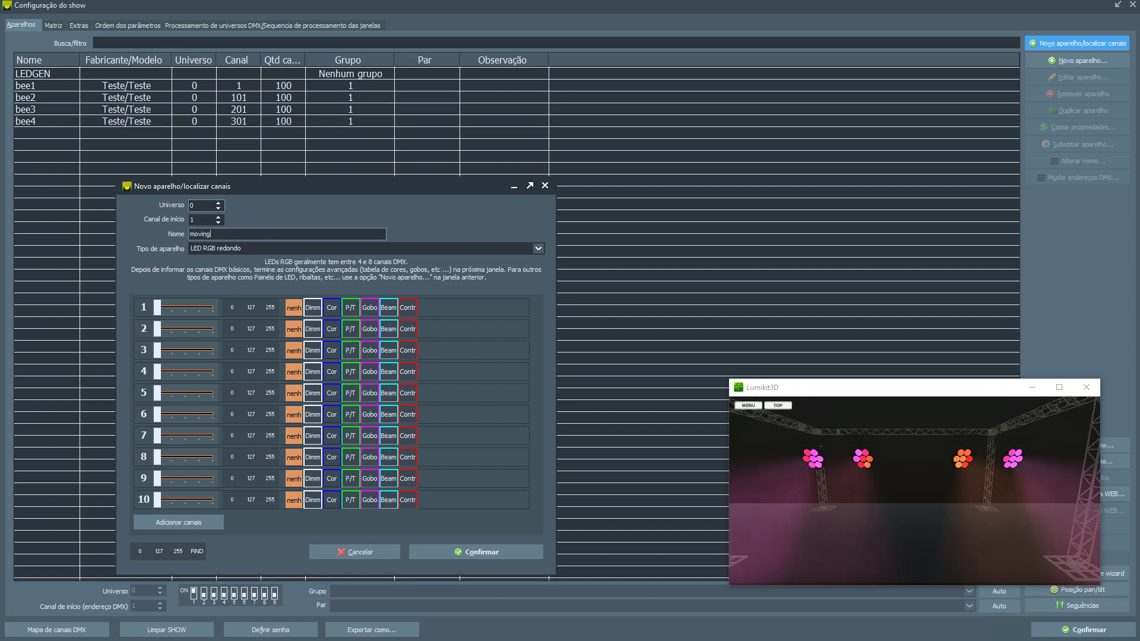
{"action": "left_click", "coordinate": [224, 249]}
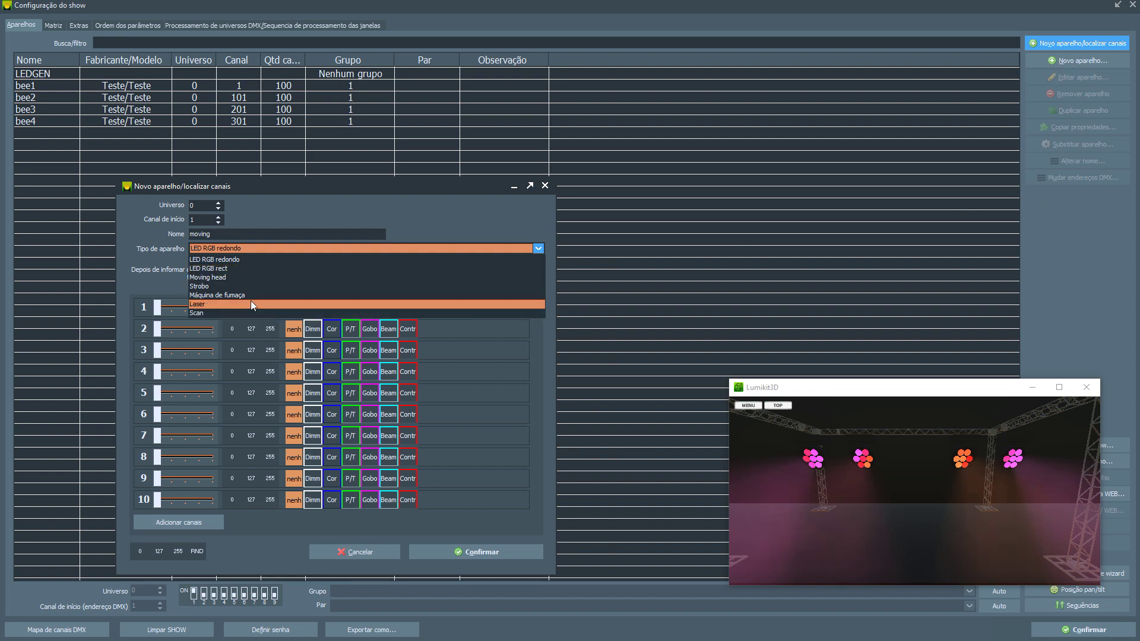
{"action": "left_click", "coordinate": [246, 282]}
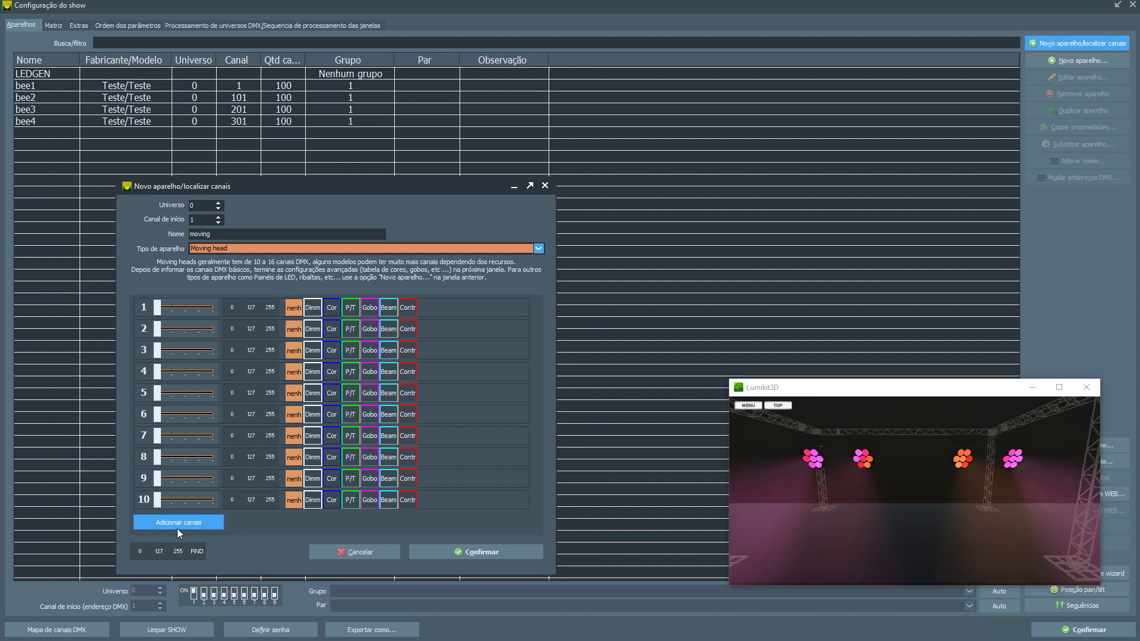
- Start the FIND function for locating channels and bring the levels of channels 3 to 10 down to zero
{"action": "left_click", "coordinate": [198, 552]}
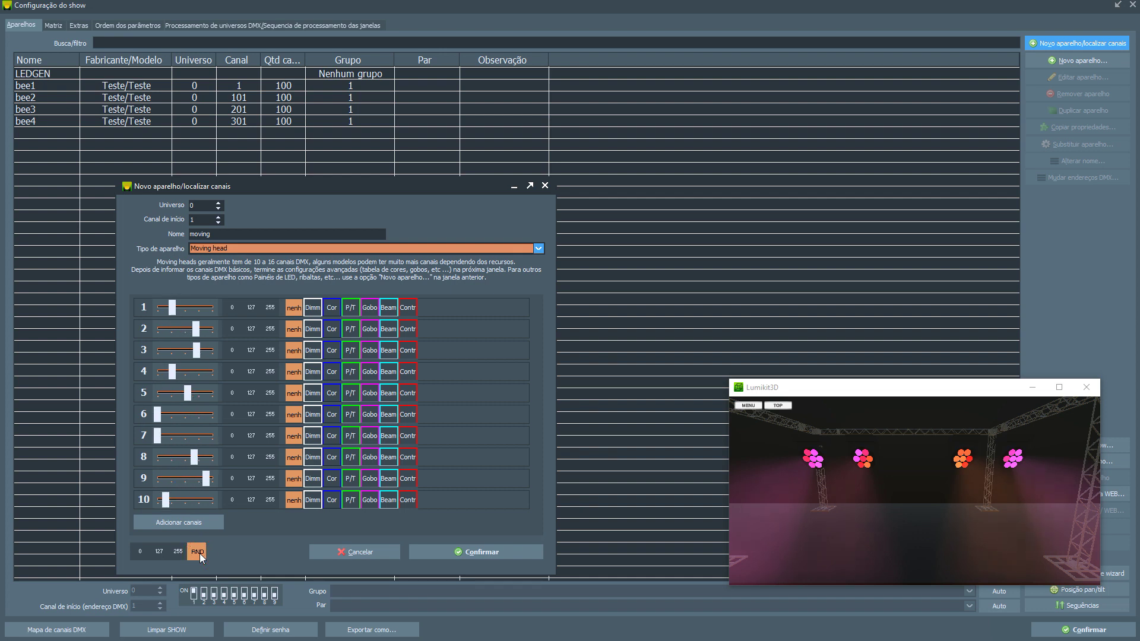
{"action": "left_click_drag", "start_coordinate": [206, 478], "coordinate": [130, 502]}
{"action": "left_click_drag", "start_coordinate": [194, 457], "coordinate": [129, 465]}
{"action": "left_click_drag", "start_coordinate": [188, 392], "coordinate": [156, 351]}
{"action": "left_click", "coordinate": [196, 351]}
- Raise channel 2 to its maximum level and assign it to the Dimmer parameter
{"action": "left_click", "coordinate": [199, 336]}
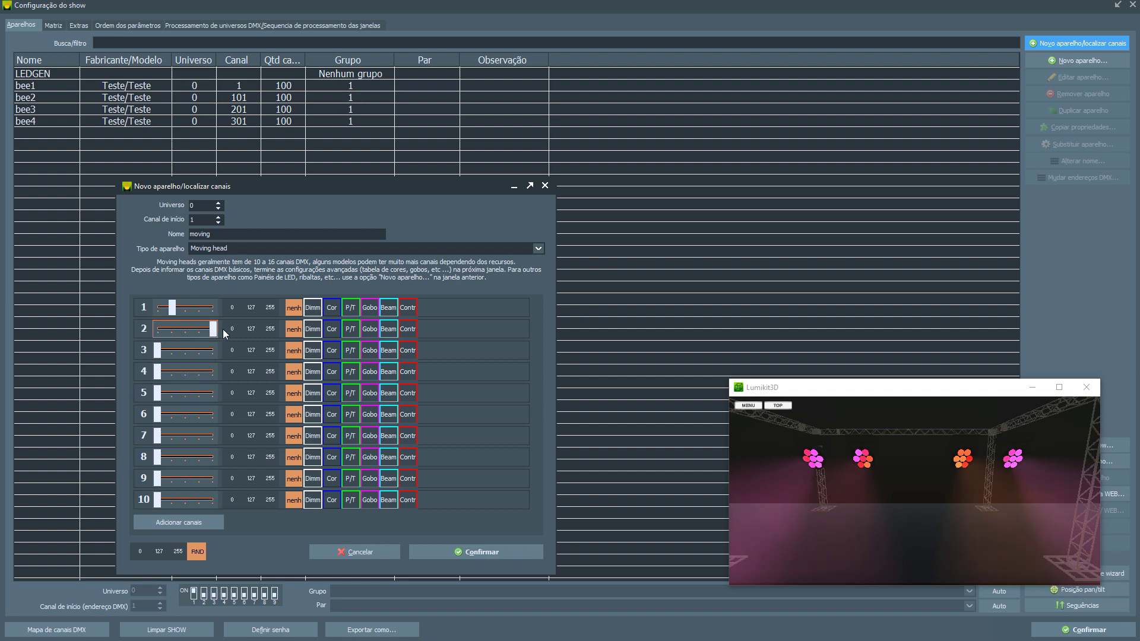
{"action": "left_click", "coordinate": [313, 329]}
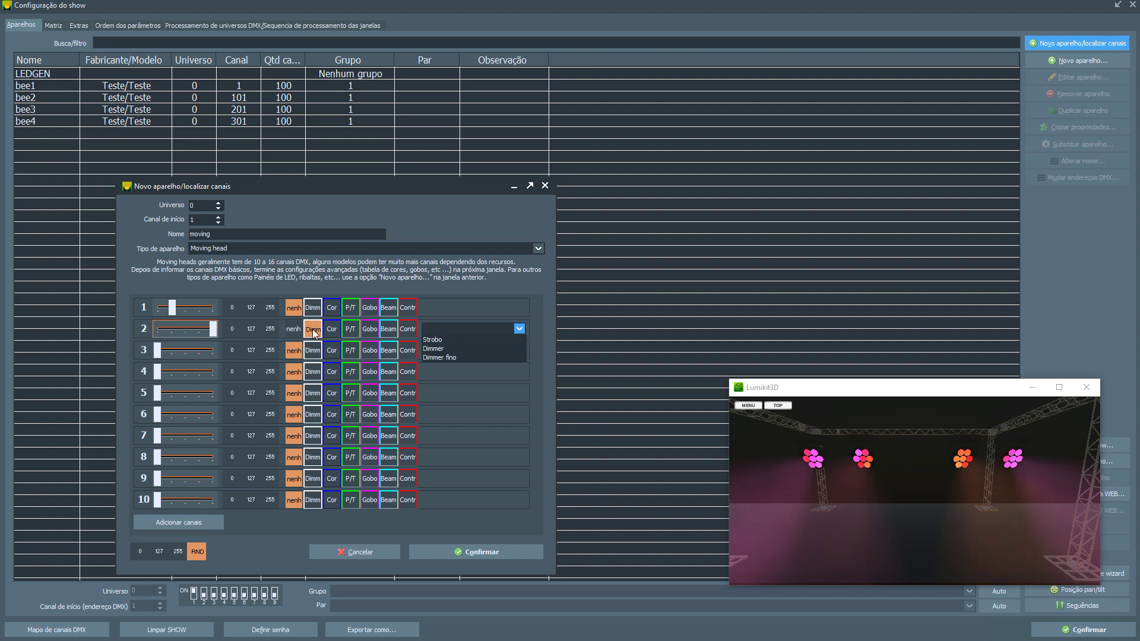
{"action": "left_click", "coordinate": [450, 349]}
- Try out the levels of channels 3 and 4 and assign them to Pan and Pan fino
{"action": "left_click_drag", "start_coordinate": [159, 352], "coordinate": [196, 361]}
{"action": "left_click", "coordinate": [350, 356]}
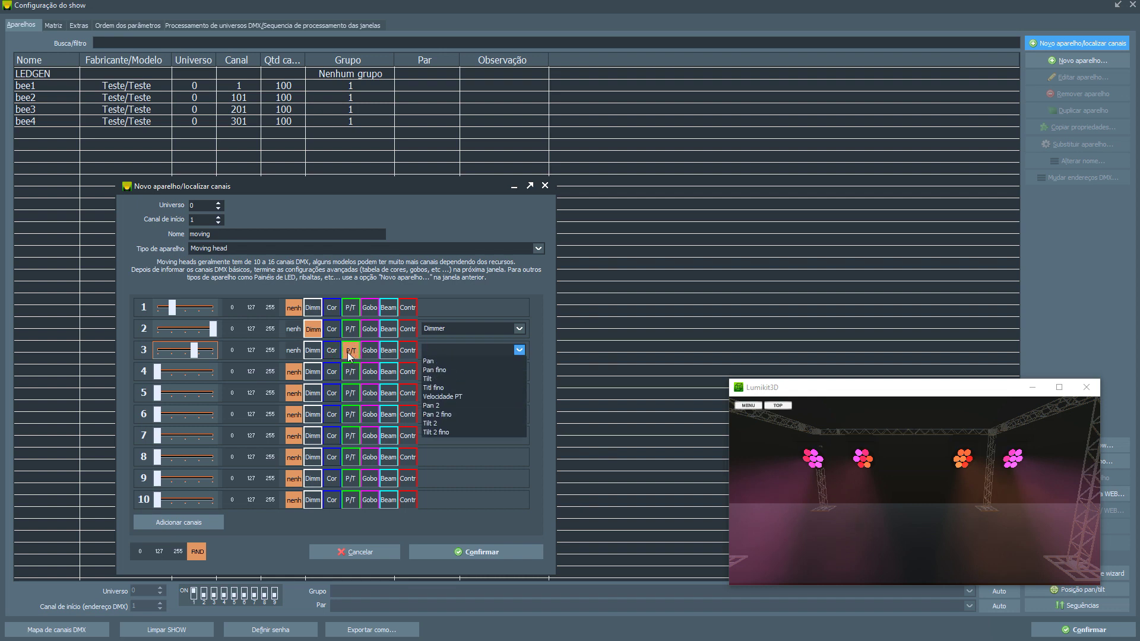
{"action": "left_click", "coordinate": [444, 359]}
{"action": "left_click_drag", "start_coordinate": [158, 373], "coordinate": [184, 373]}
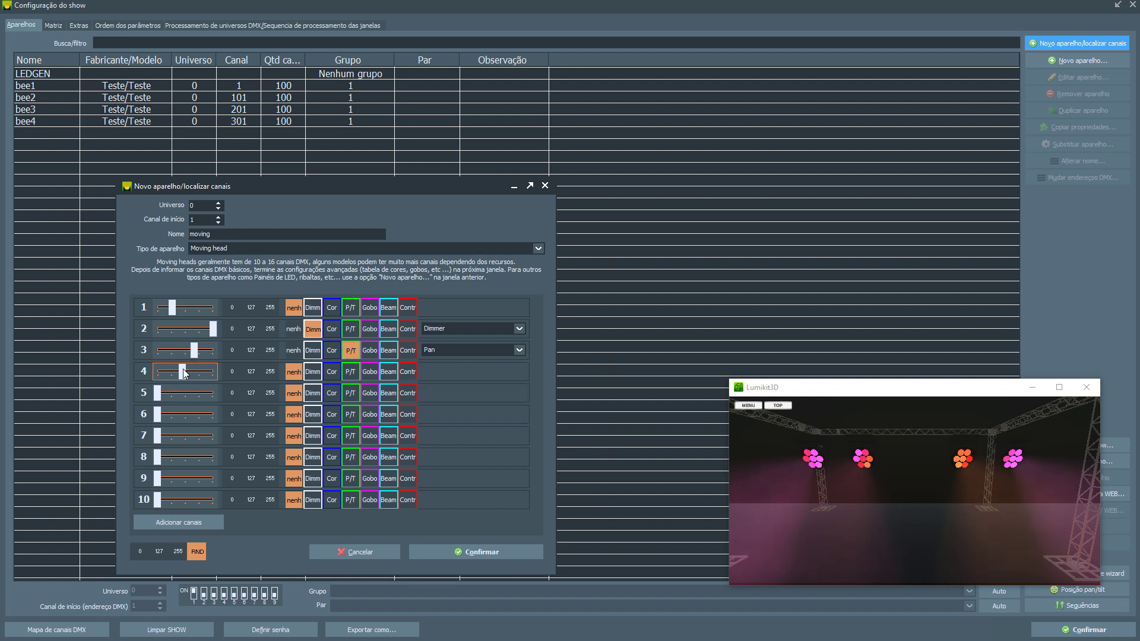
{"action": "left_click", "coordinate": [350, 372]}
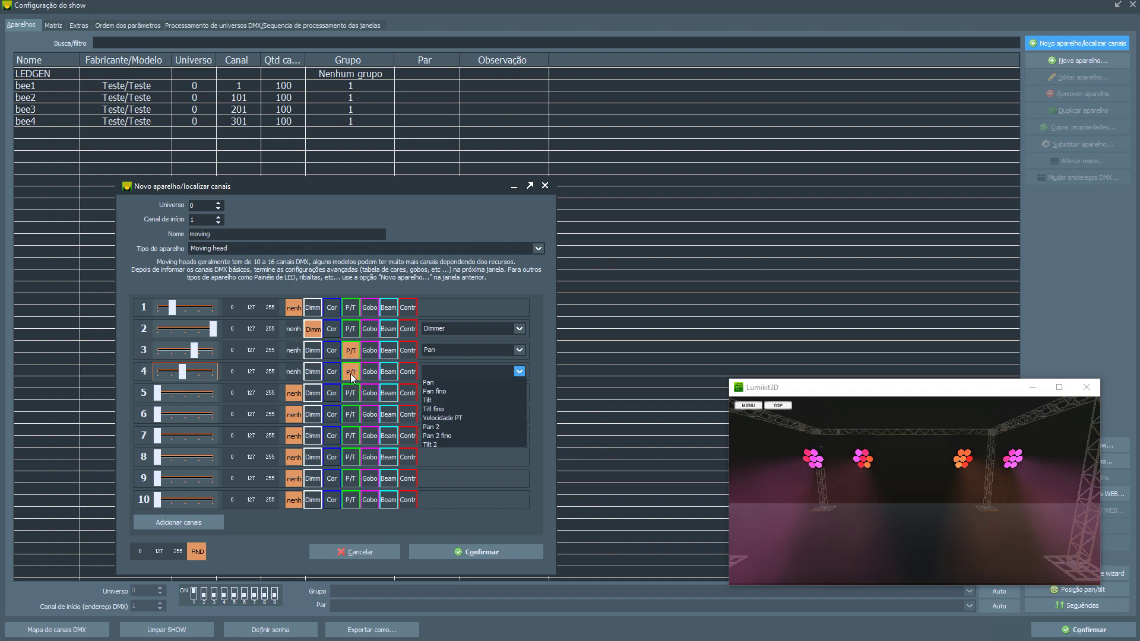
{"action": "left_click", "coordinate": [447, 393]}
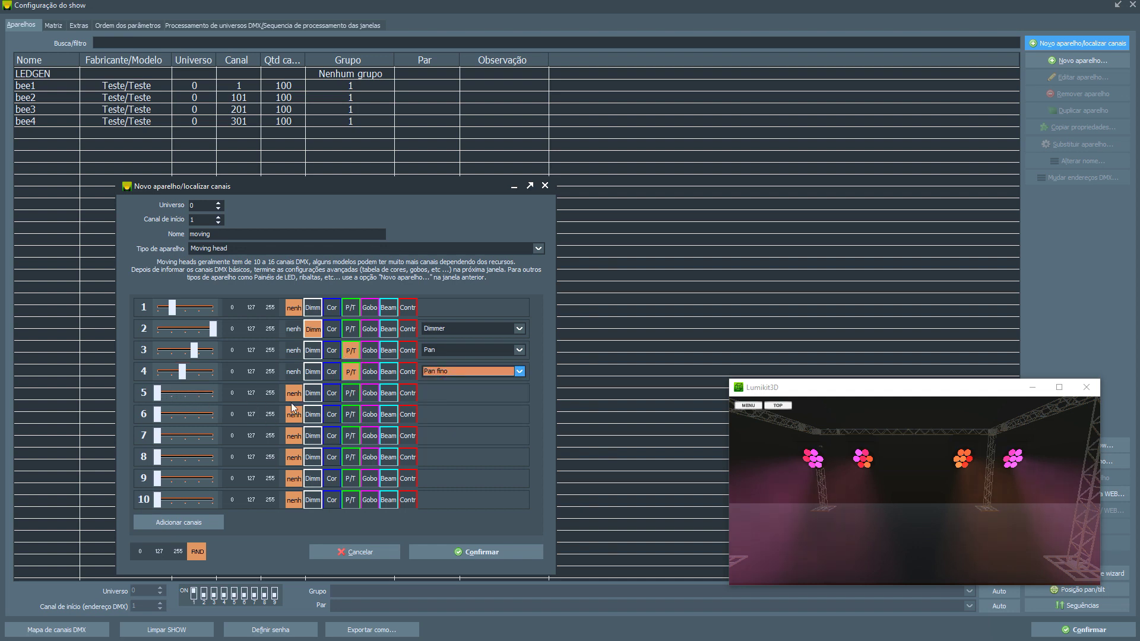
- Assign channel 5 to Tilt and, after trying out its level, channel 7 to Cor
{"action": "left_click", "coordinate": [350, 394]}
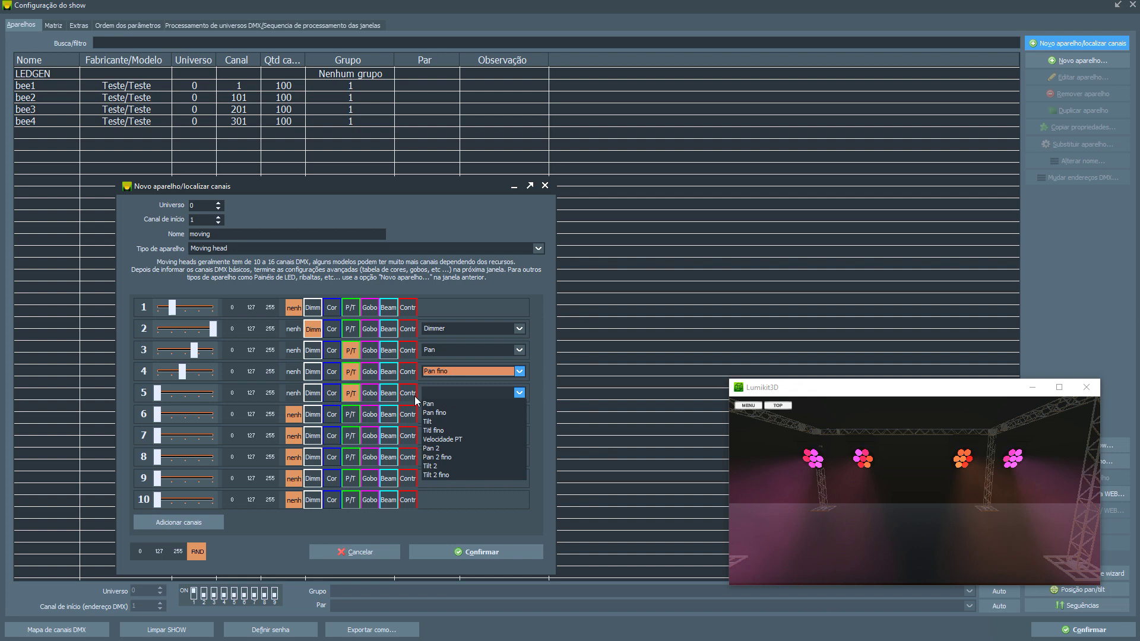
{"action": "left_click", "coordinate": [442, 422]}
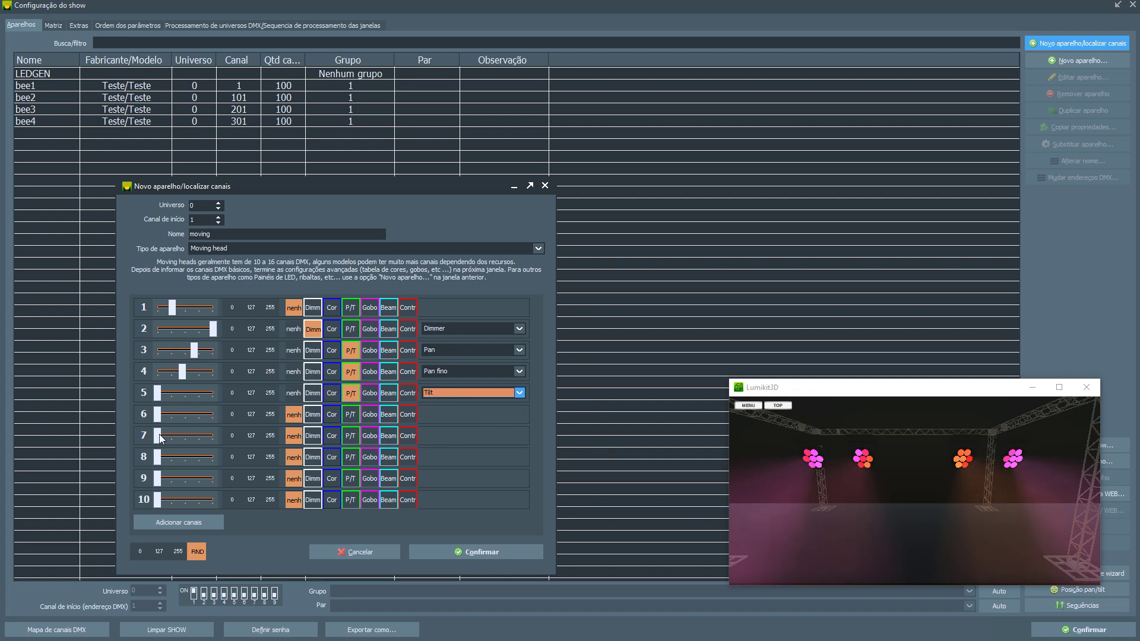
{"action": "left_click_drag", "start_coordinate": [159, 434], "coordinate": [175, 437]}
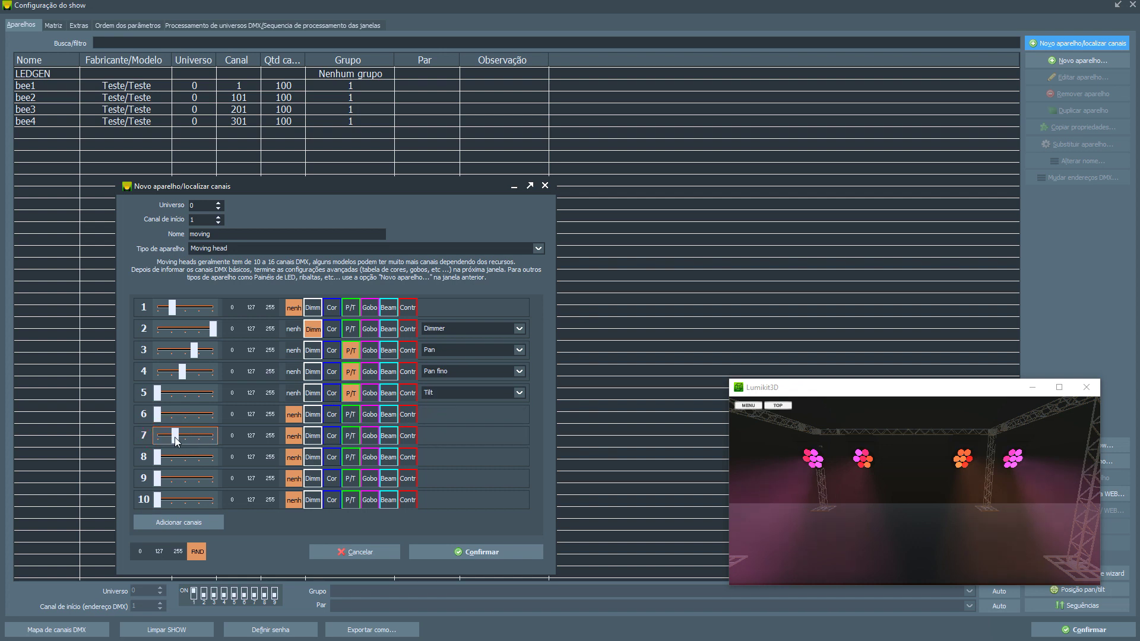
{"action": "left_click", "coordinate": [331, 442]}
{"action": "left_click", "coordinate": [458, 449]}
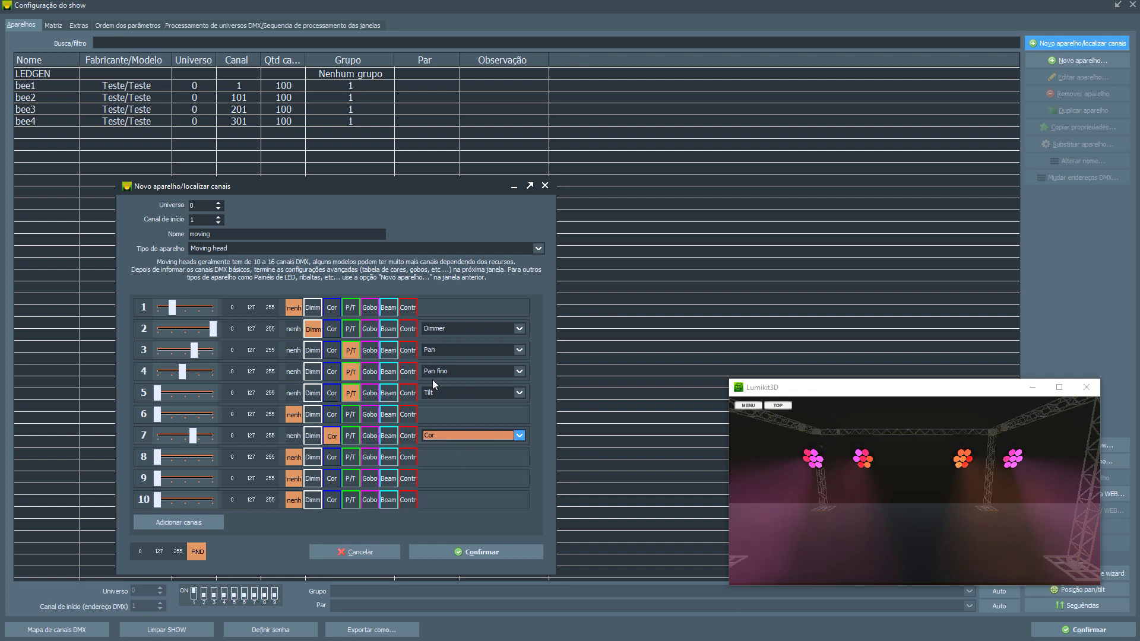
- Confirm the channel assignments and review the new fixture's parameters in the fixture editor
{"action": "left_click", "coordinate": [480, 551]}
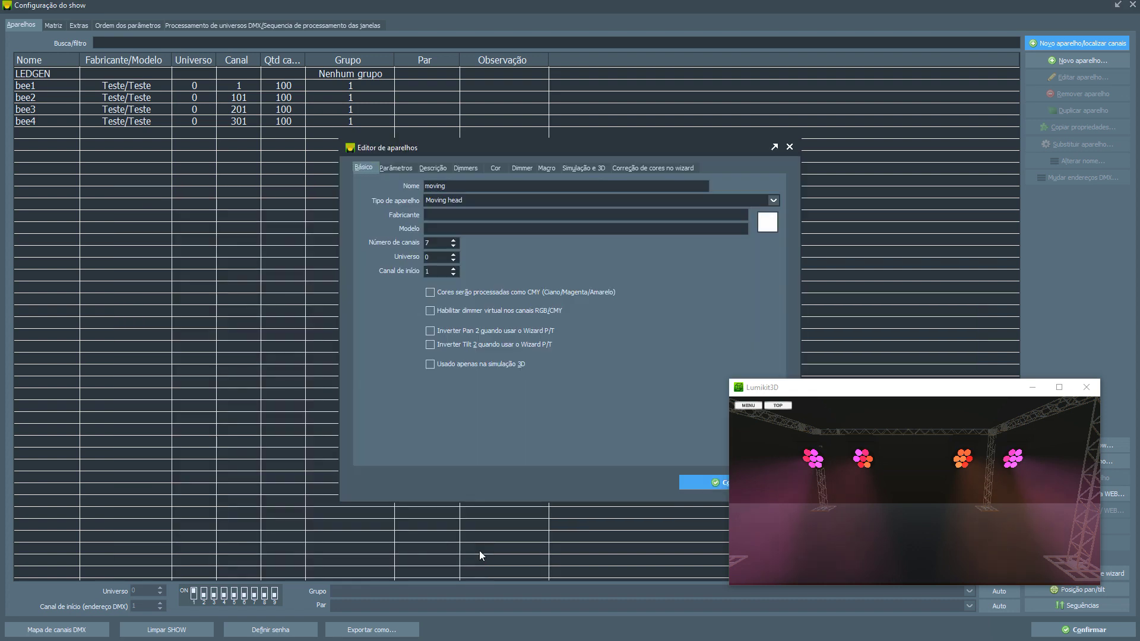
{"action": "left_click_drag", "start_coordinate": [444, 150], "coordinate": [297, 180]}
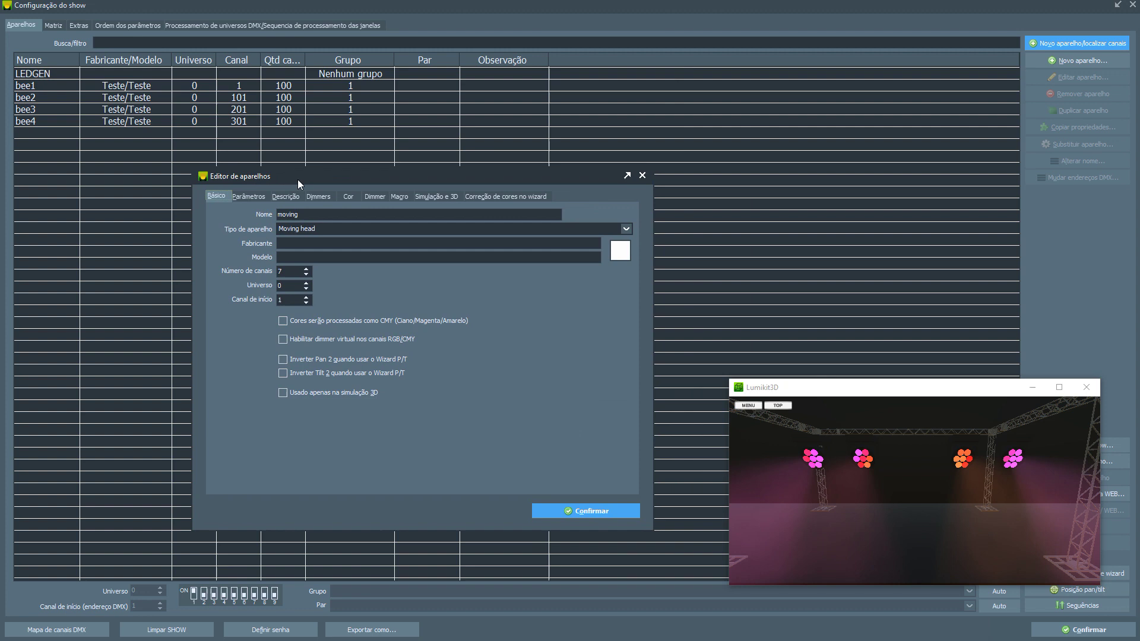
{"action": "left_click", "coordinate": [248, 196]}
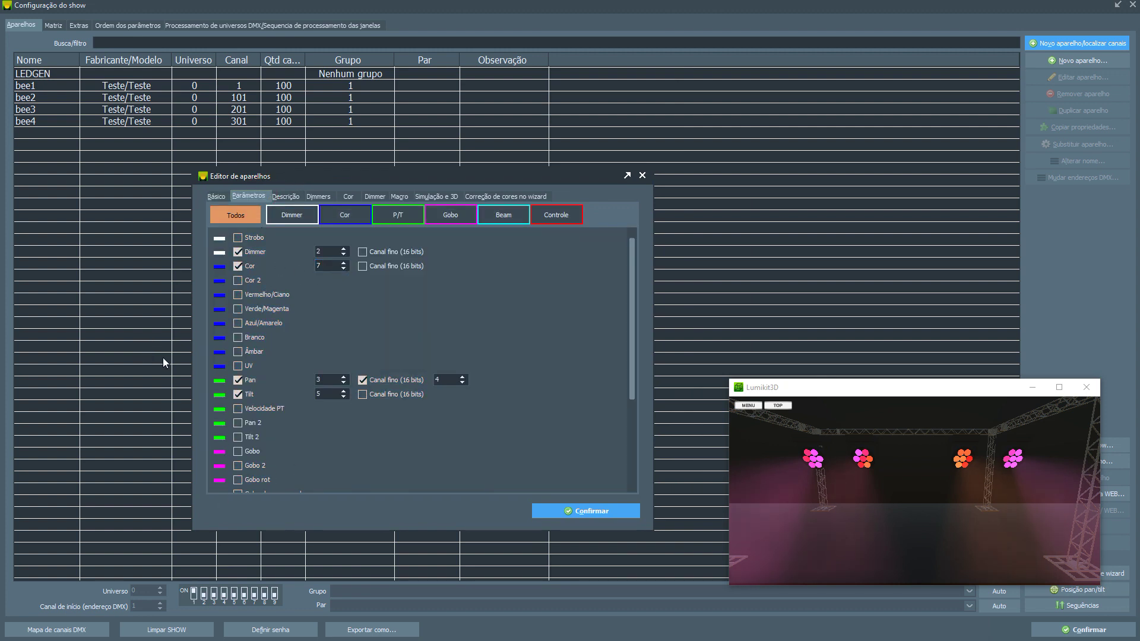
- Discard the new fixture by leaving the editor and show configuration unconfirmed, and activate scene A
{"action": "left_click", "coordinate": [642, 175]}
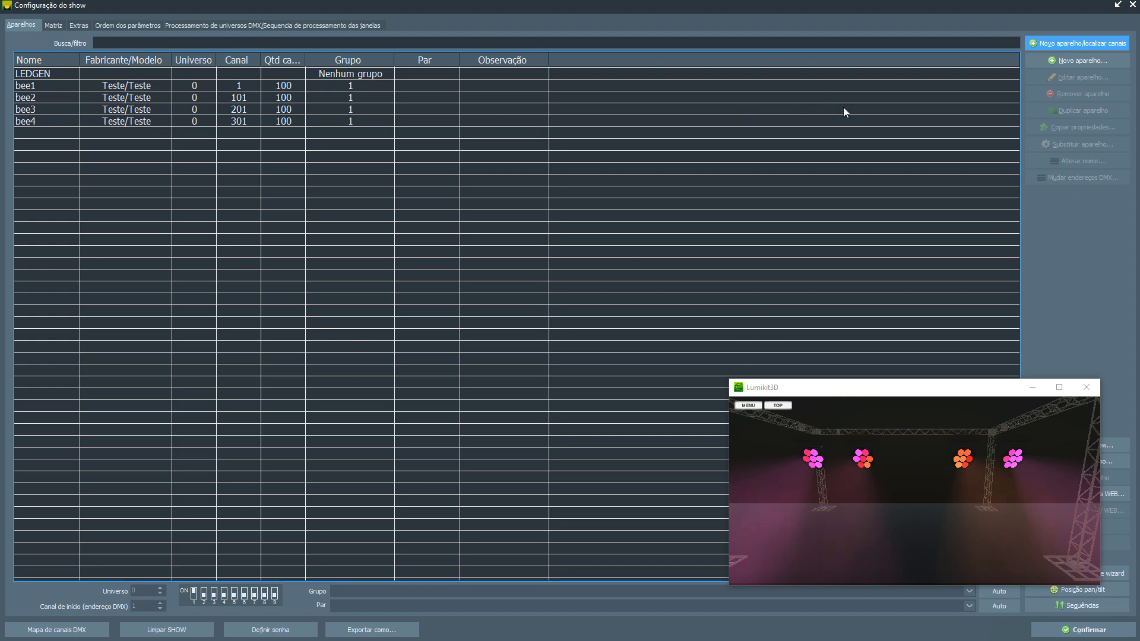
{"action": "left_click", "coordinate": [1134, 6]}
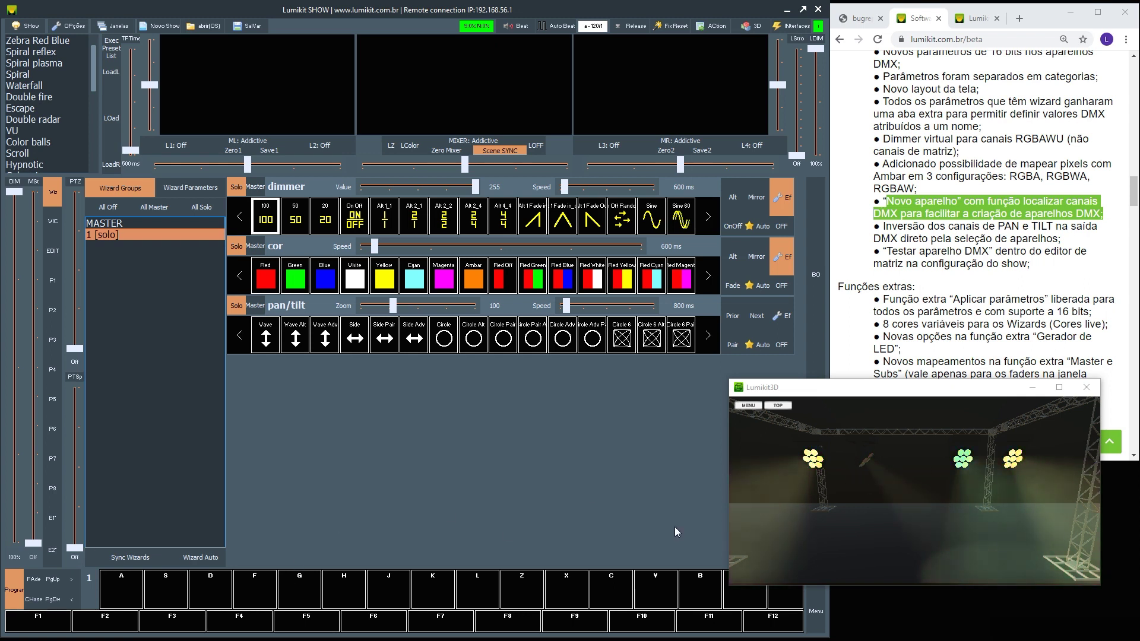
{"action": "left_click", "coordinate": [125, 588]}
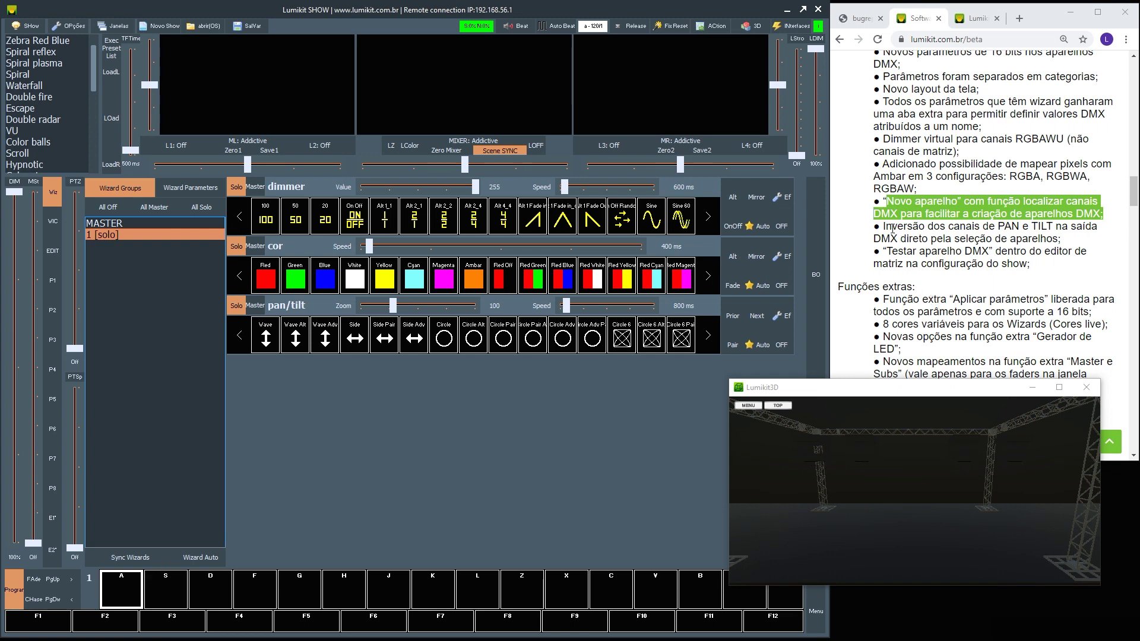
- Highlight the browser's release note on PAN and TILT inversion, and examine the pan and tilt inversion options for the bee fixtures on the edit page
{"action": "left_click_drag", "start_coordinate": [884, 228], "coordinate": [1089, 240]}
{"action": "left_click", "coordinate": [140, 283]}
{"action": "left_click", "coordinate": [55, 249]}
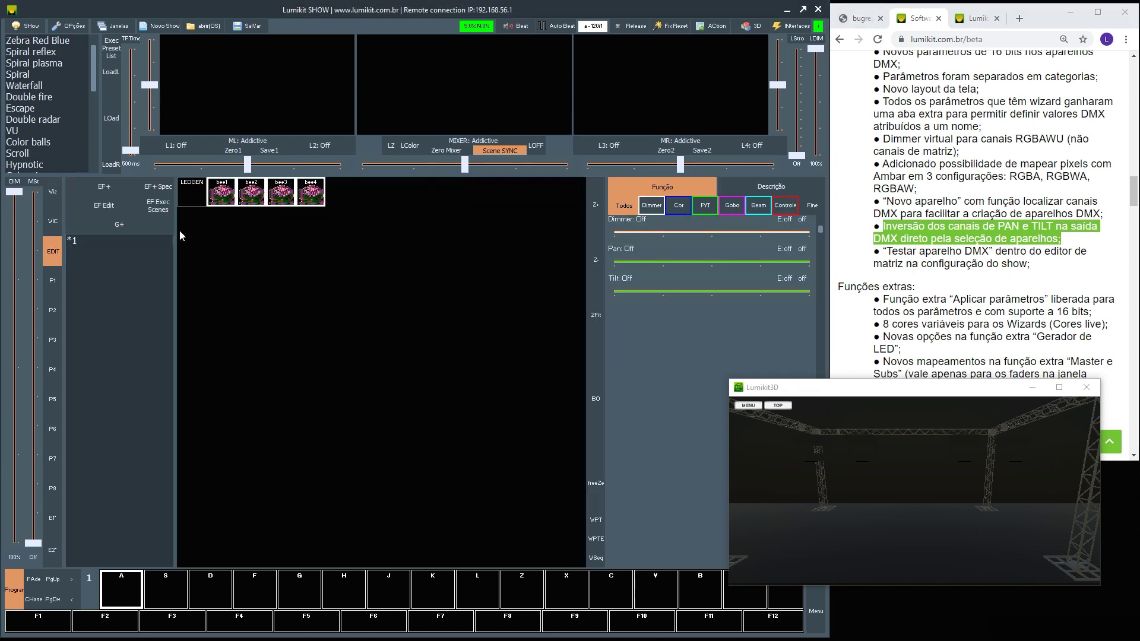
{"action": "right_click", "coordinate": [222, 203]}
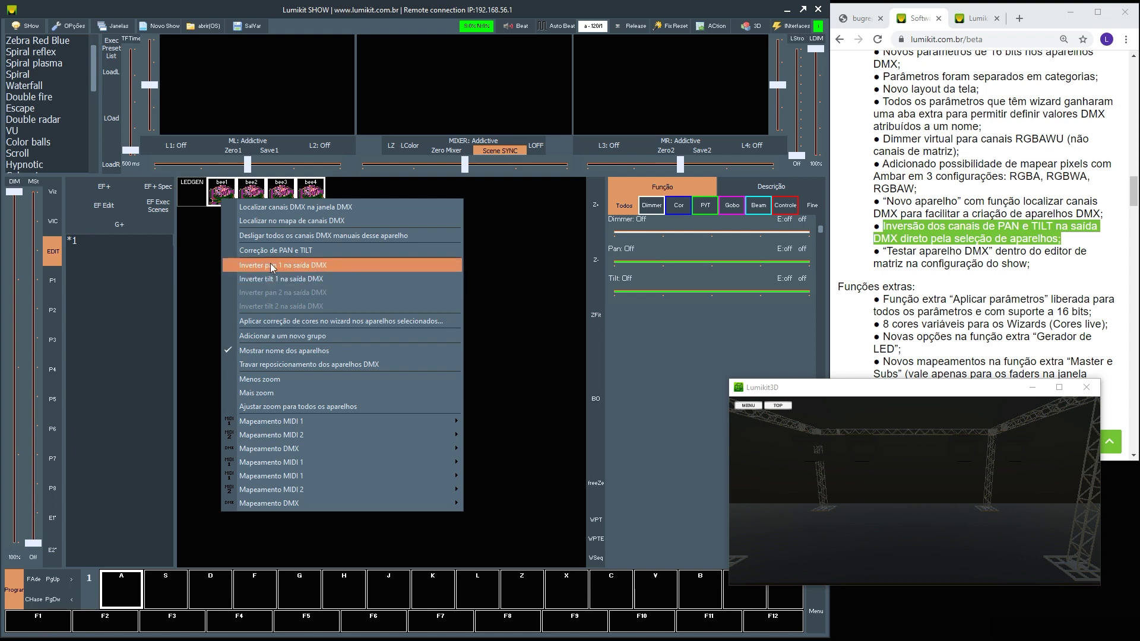
{"action": "left_click", "coordinate": [489, 337]}
- Highlight the browser's "Testar aparelho DMX" release note, and open the show configuration with the Lumikit3D window clear of its options
{"action": "left_click_drag", "start_coordinate": [885, 252], "coordinate": [1036, 268]}
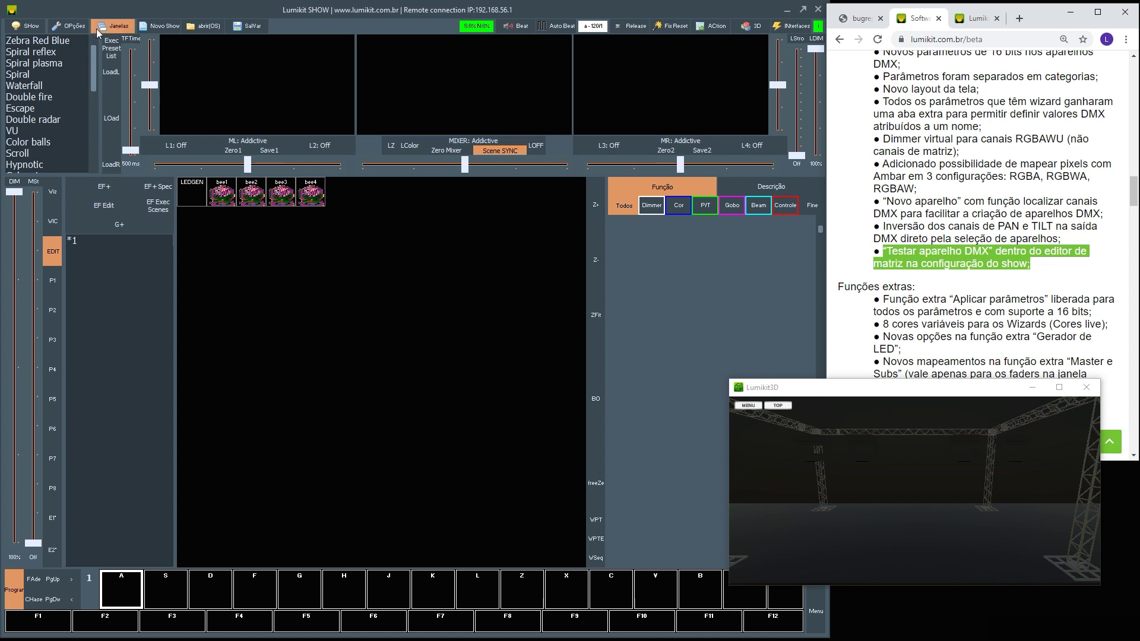
{"action": "left_click", "coordinate": [24, 28]}
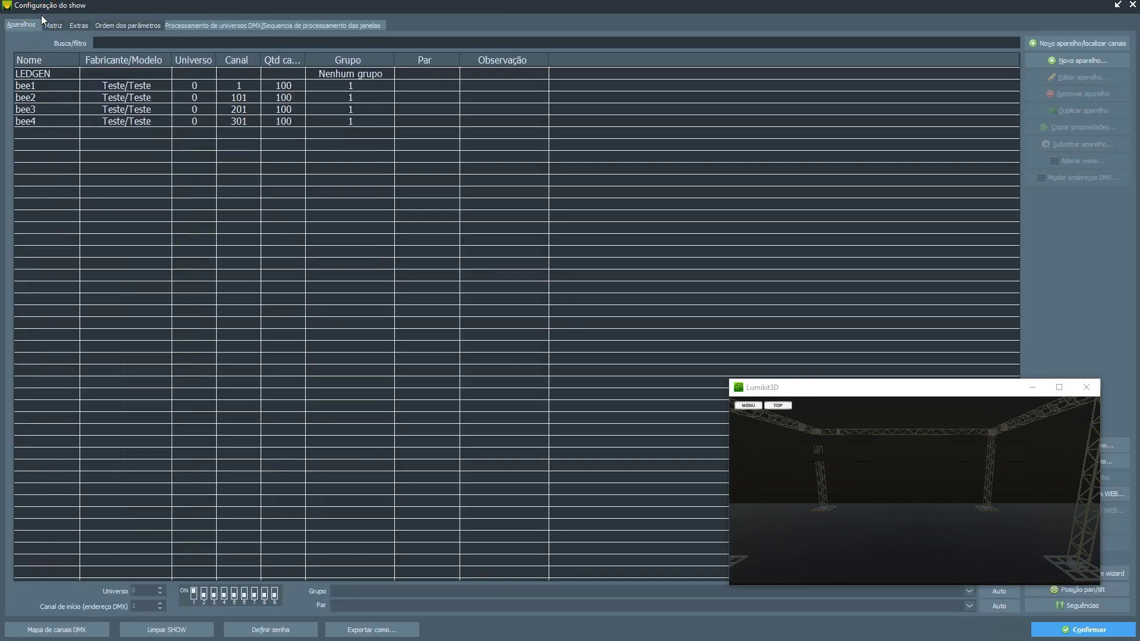
{"action": "left_click_drag", "start_coordinate": [783, 387], "coordinate": [648, 323]}
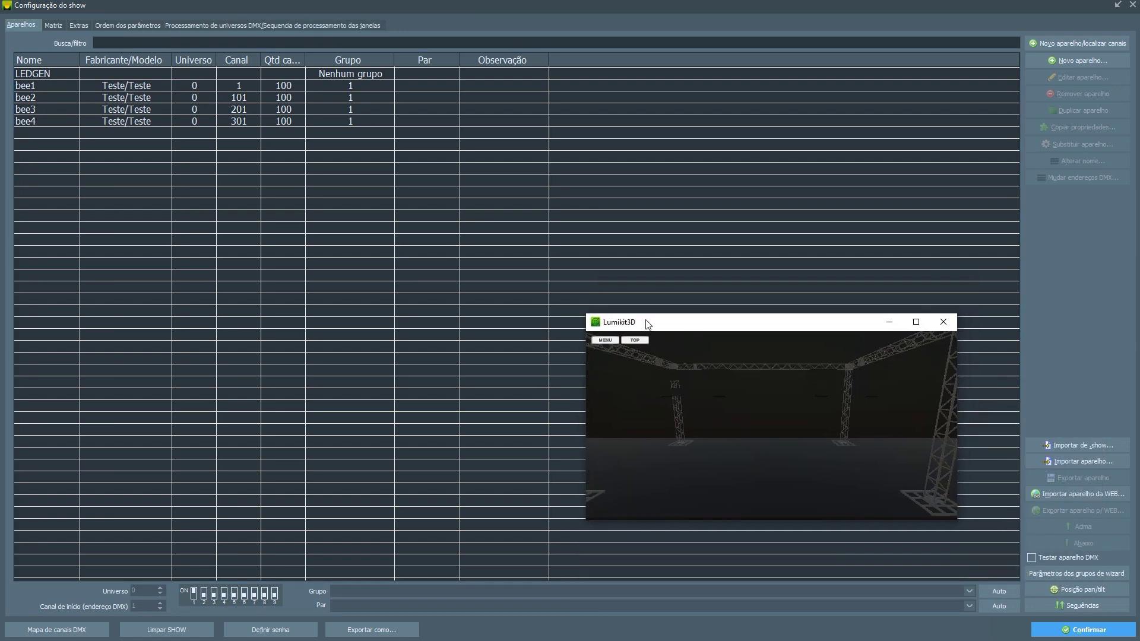
- Test the bee fixtures one by one in the fixture list with Testar aparelho DMX enabled, and turn the test off
{"action": "left_click", "coordinate": [1032, 561]}
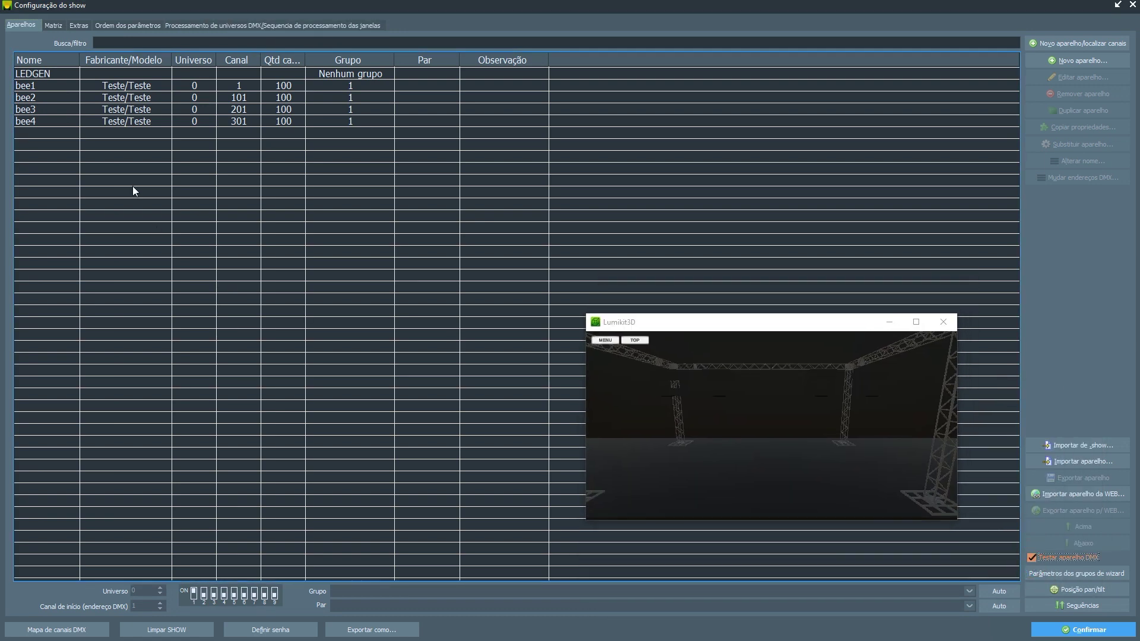
{"action": "left_click", "coordinate": [49, 89]}
{"action": "left_click", "coordinate": [45, 98], "text": "shift"}
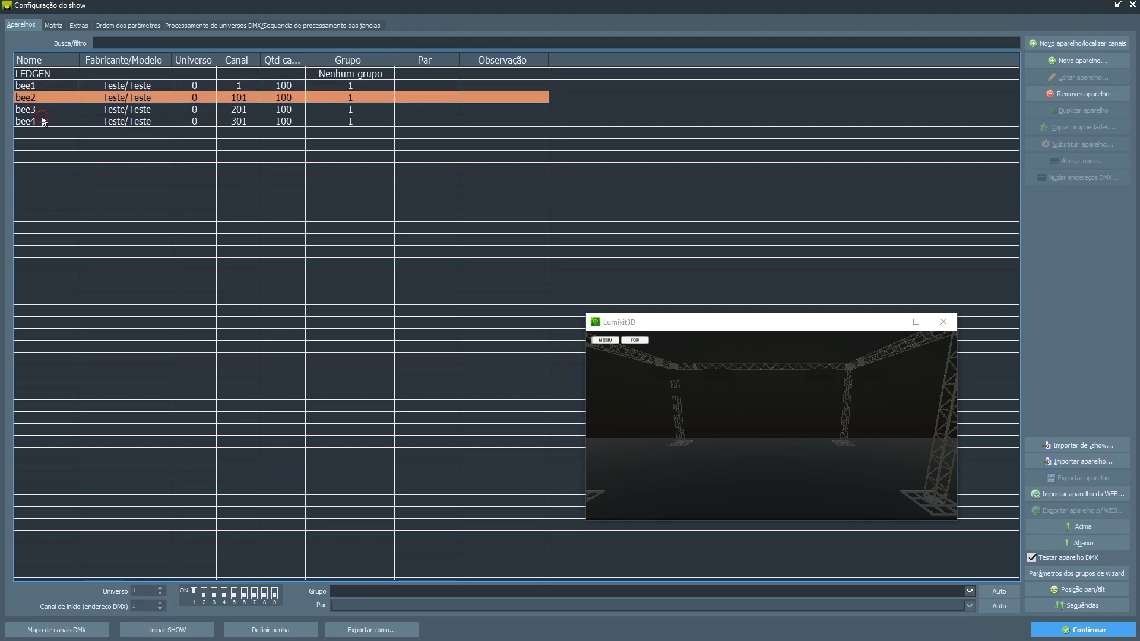
{"action": "left_click", "coordinate": [39, 120]}
{"action": "left_click", "coordinate": [38, 111]}
{"action": "left_click", "coordinate": [43, 89]}
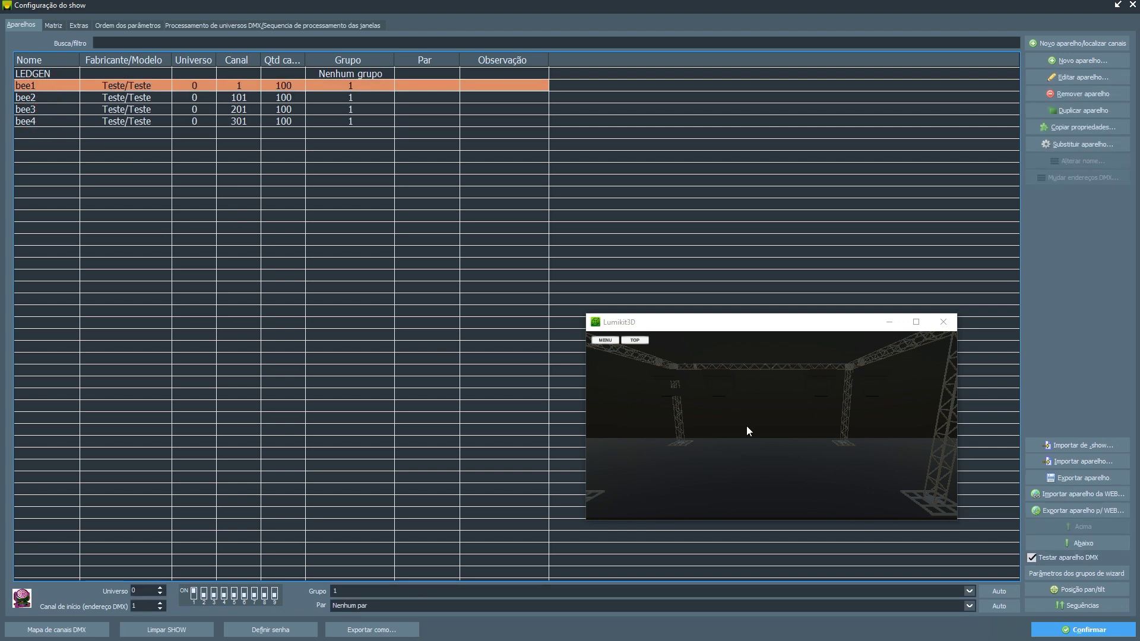
{"action": "left_click", "coordinate": [1031, 559]}
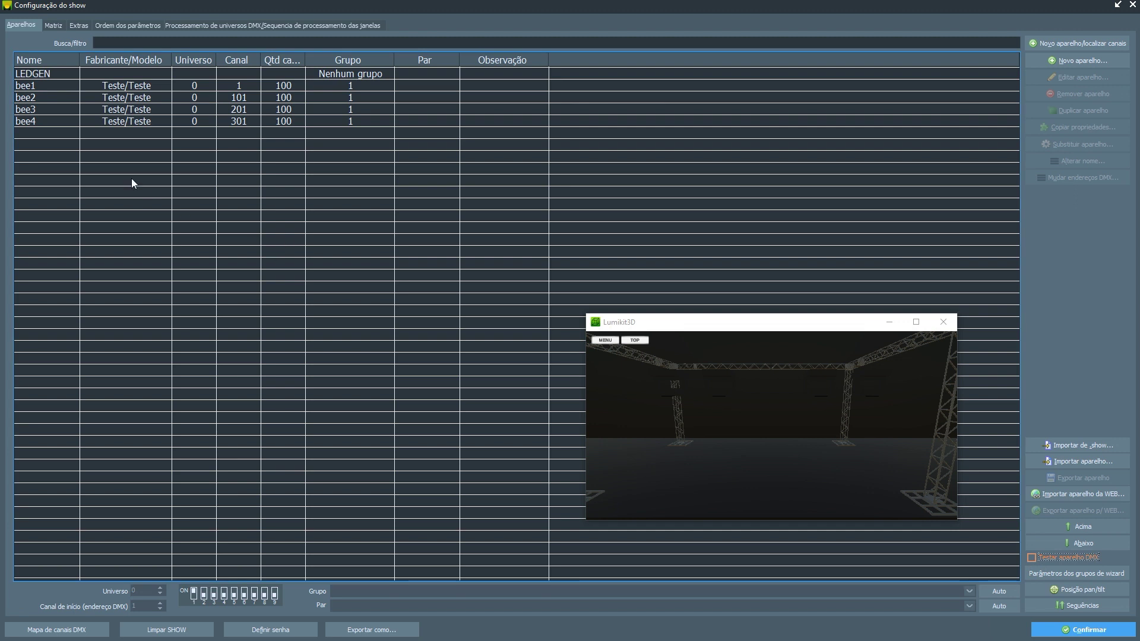
- Show group 1 in the matrix editor and place fixture bee4 directly beside bee3 on the pixel grid
{"action": "left_click", "coordinate": [54, 26]}
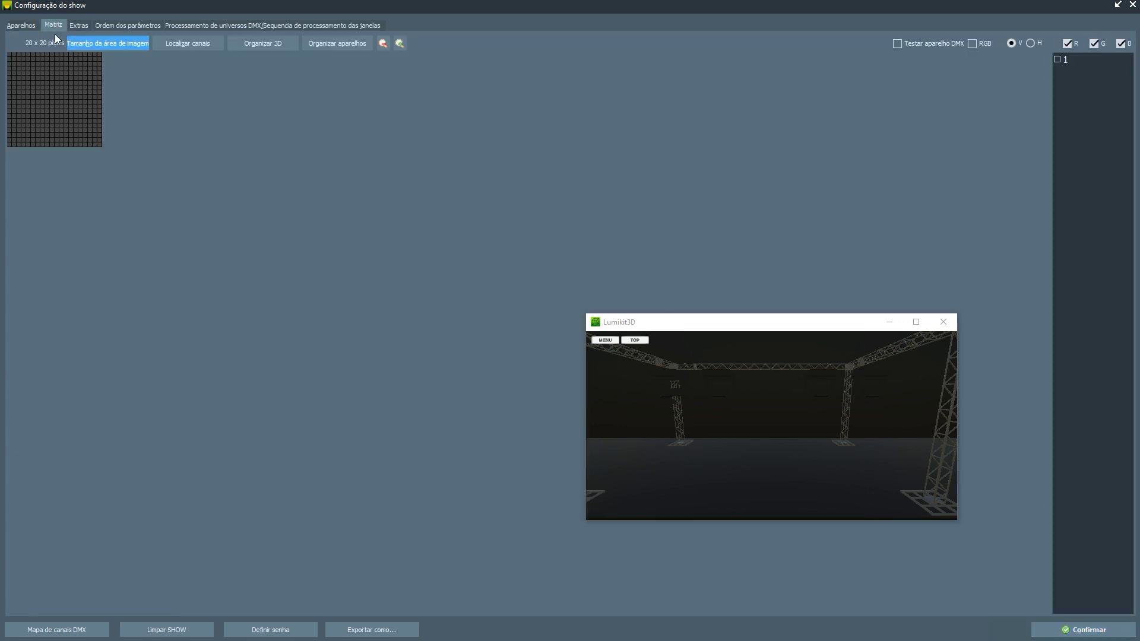
{"action": "left_click_drag", "start_coordinate": [703, 323], "coordinate": [679, 354]}
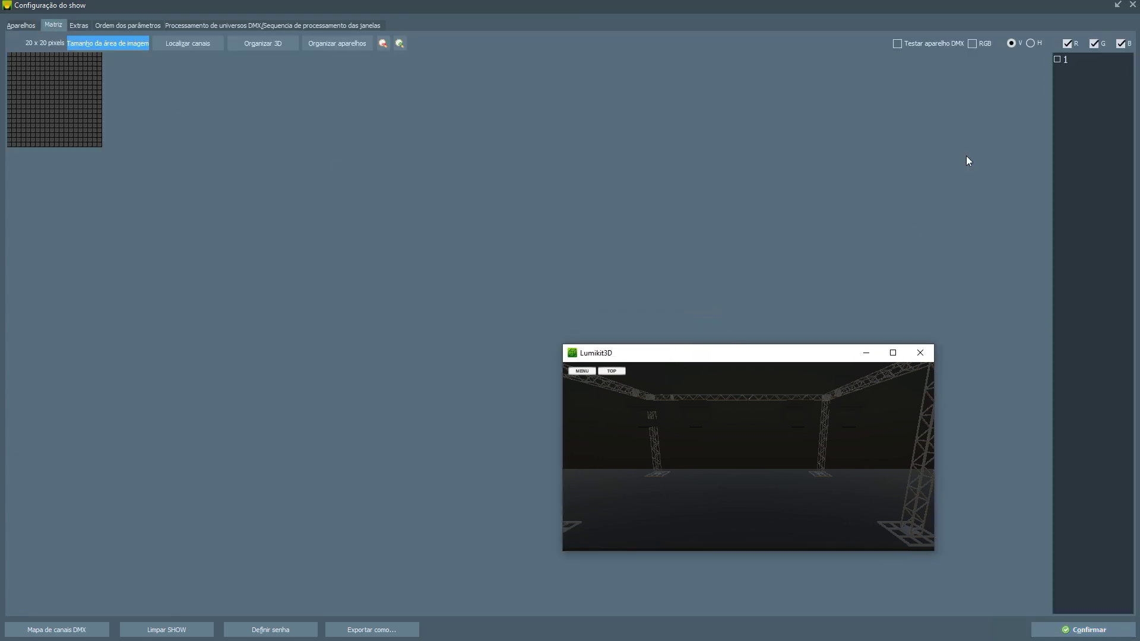
{"action": "left_click", "coordinate": [1057, 59]}
{"action": "scroll", "coordinate": [55, 89], "scroll_direction": "up", "scroll_amount": 4}
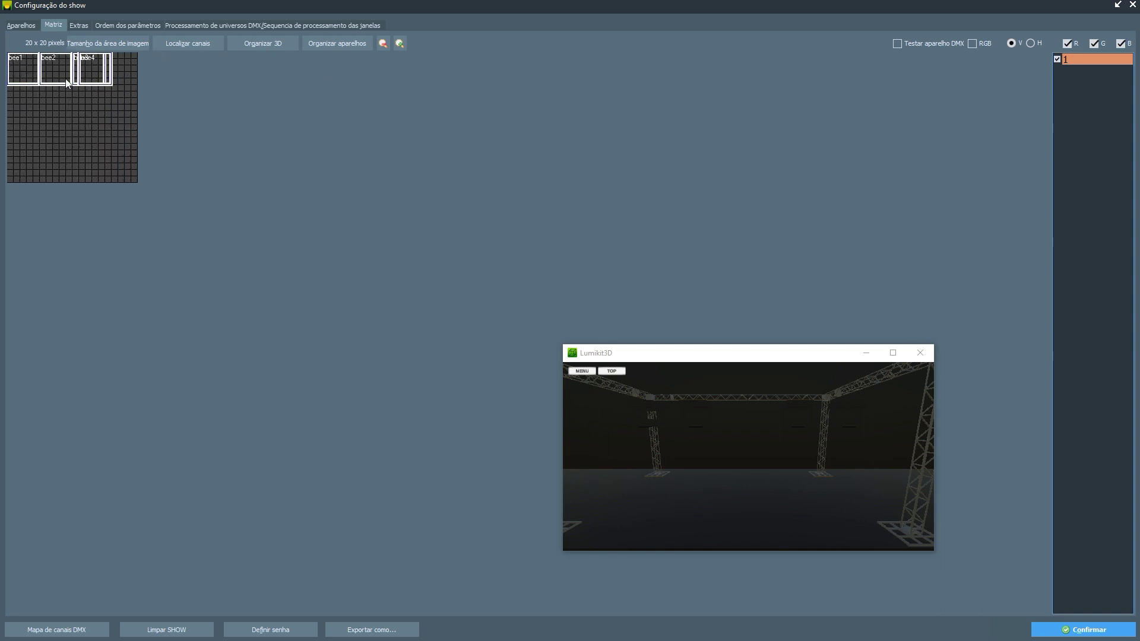
{"action": "mouse_move", "coordinate": [202, 67]}
{"action": "left_mouse_down"}
{"action": "mouse_move", "coordinate": [170, 66]}
{"action": "mouse_move", "coordinate": [194, 65]}
{"action": "left_mouse_up"}
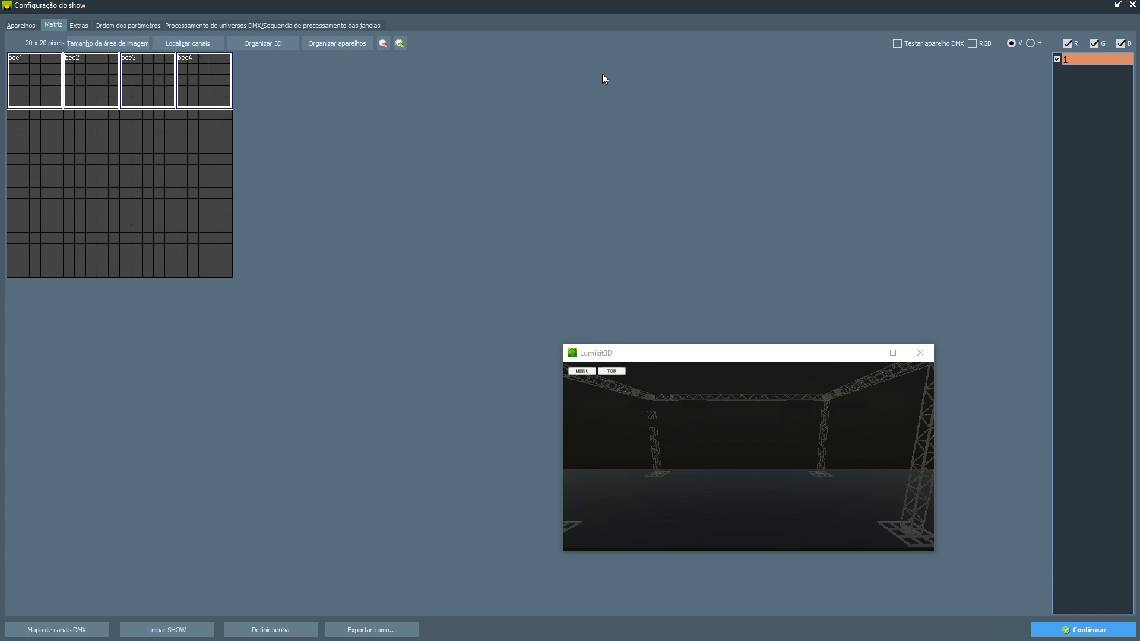
- Test the bee fixtures in the matrix editor with Testar aparelho DMX enabled, and leave the show configuration
{"action": "left_click", "coordinate": [897, 43]}
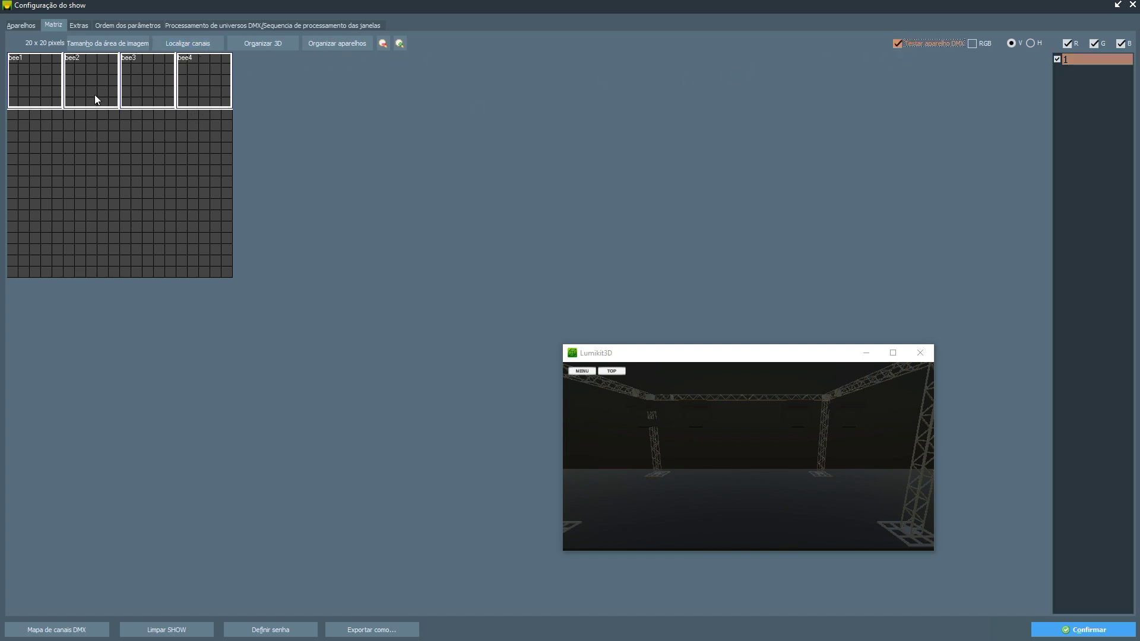
{"action": "left_click_drag", "start_coordinate": [81, 92], "coordinate": [140, 104]}
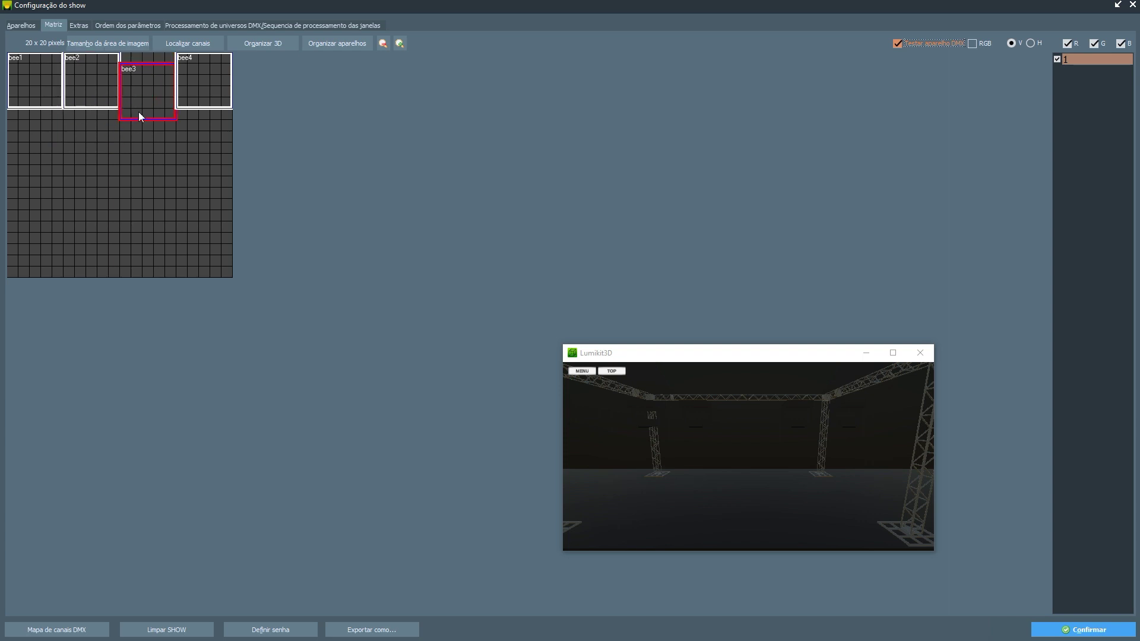
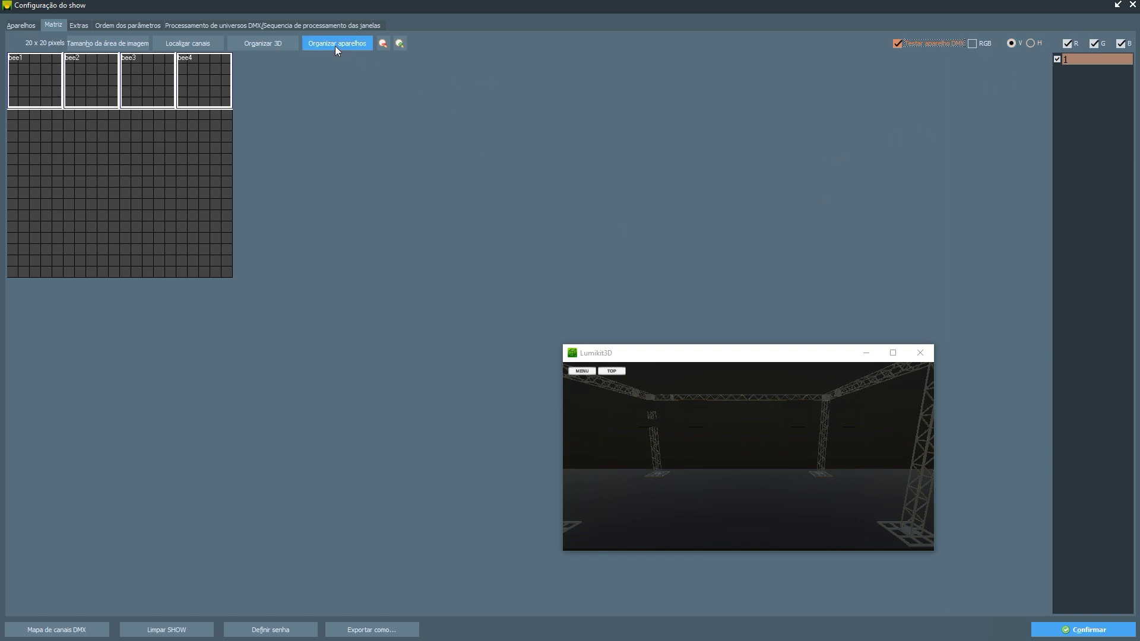
{"action": "left_click", "coordinate": [1128, 9]}
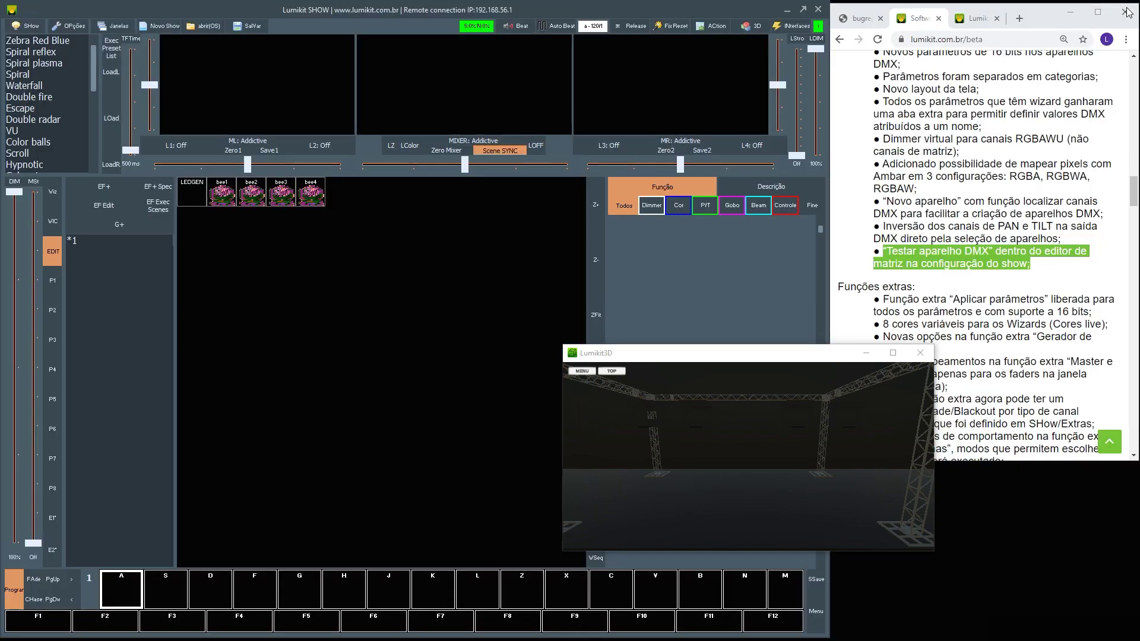
- Find the Funções extras section in the browser's release notes and highlight "Aplicar parâmetros" in its first item
{"action": "left_click", "coordinate": [903, 218]}
{"action": "scroll", "coordinate": [894, 254], "scroll_direction": "down", "scroll_amount": 1}
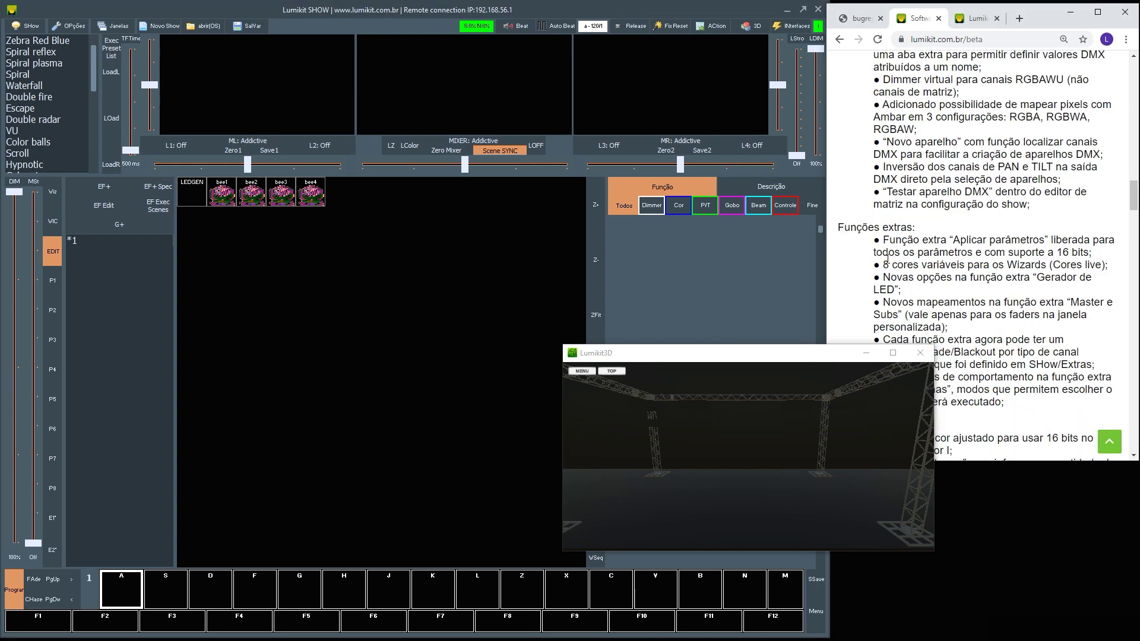
{"action": "scroll", "coordinate": [887, 258], "scroll_direction": "down", "scroll_amount": 2}
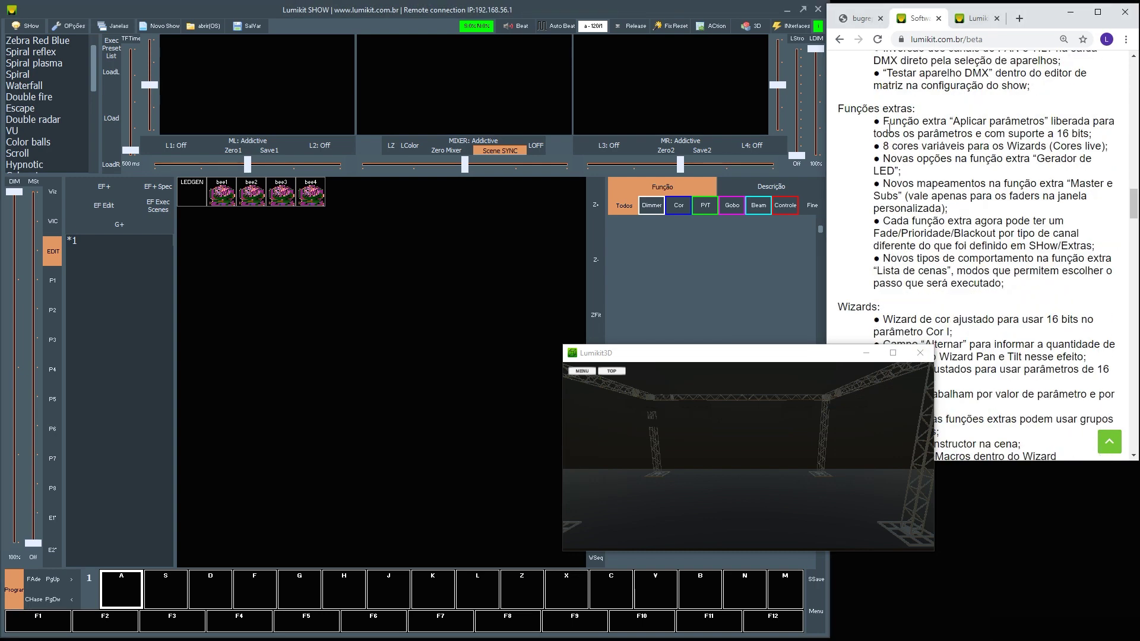
{"action": "mouse_move", "coordinate": [883, 108]}
{"action": "left_mouse_down"}
{"action": "mouse_move", "coordinate": [913, 128]}
{"action": "mouse_move", "coordinate": [894, 122]}
{"action": "left_mouse_up"}
{"action": "left_click", "coordinate": [891, 122]}
{"action": "left_click_drag", "start_coordinate": [889, 122], "coordinate": [1042, 124]}
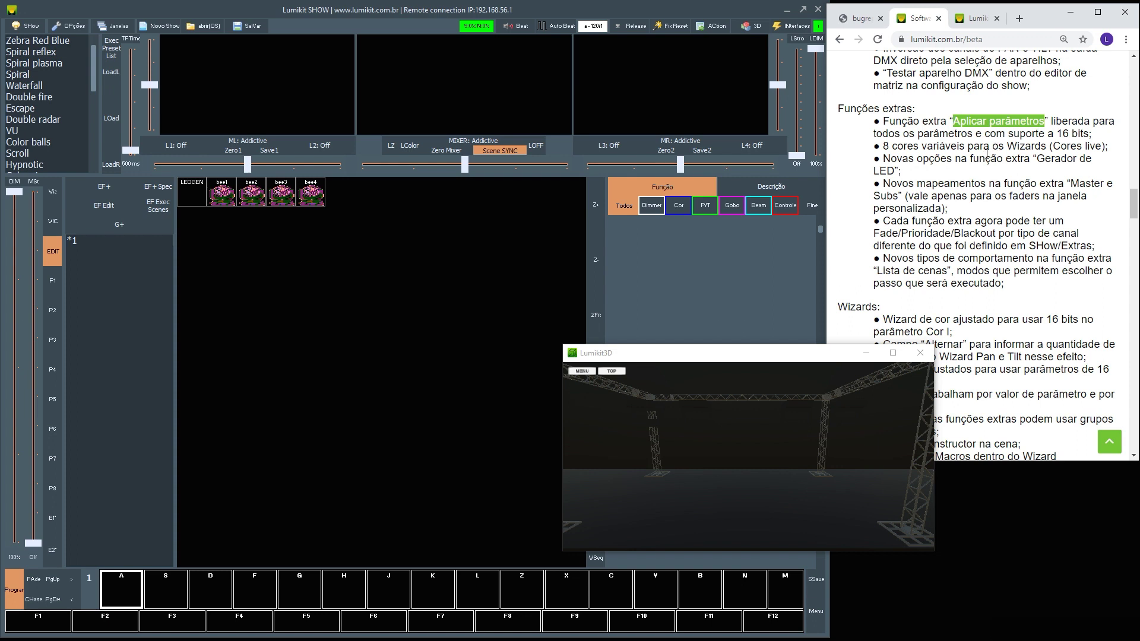
- Edit extra function F1 and set its function to Aplicar parâmetros, keeping the Lumikit3D window clear of the dialog
{"action": "left_click_drag", "start_coordinate": [677, 355], "coordinate": [547, 362]}
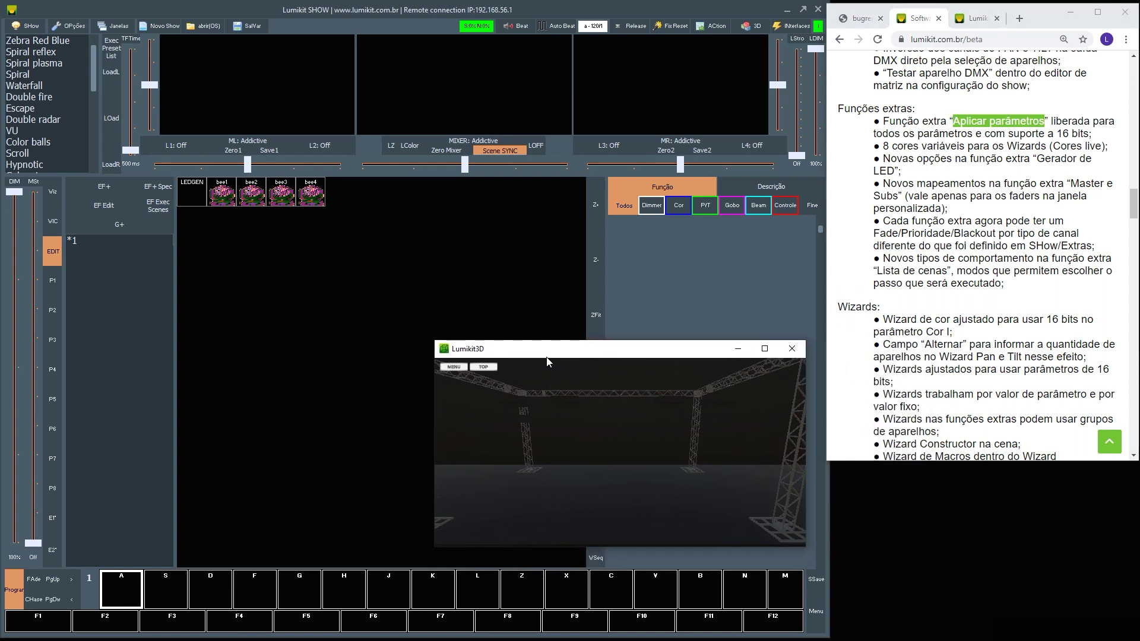
{"action": "right_click", "coordinate": [65, 622]}
{"action": "left_click", "coordinate": [74, 527]}
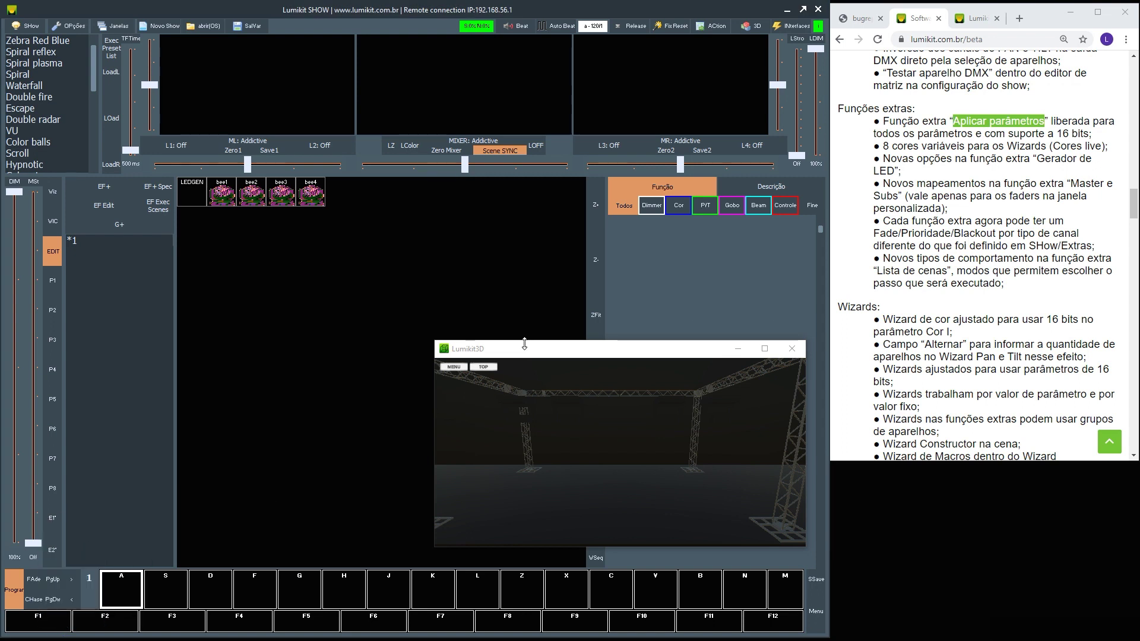
{"action": "left_click", "coordinate": [512, 183]}
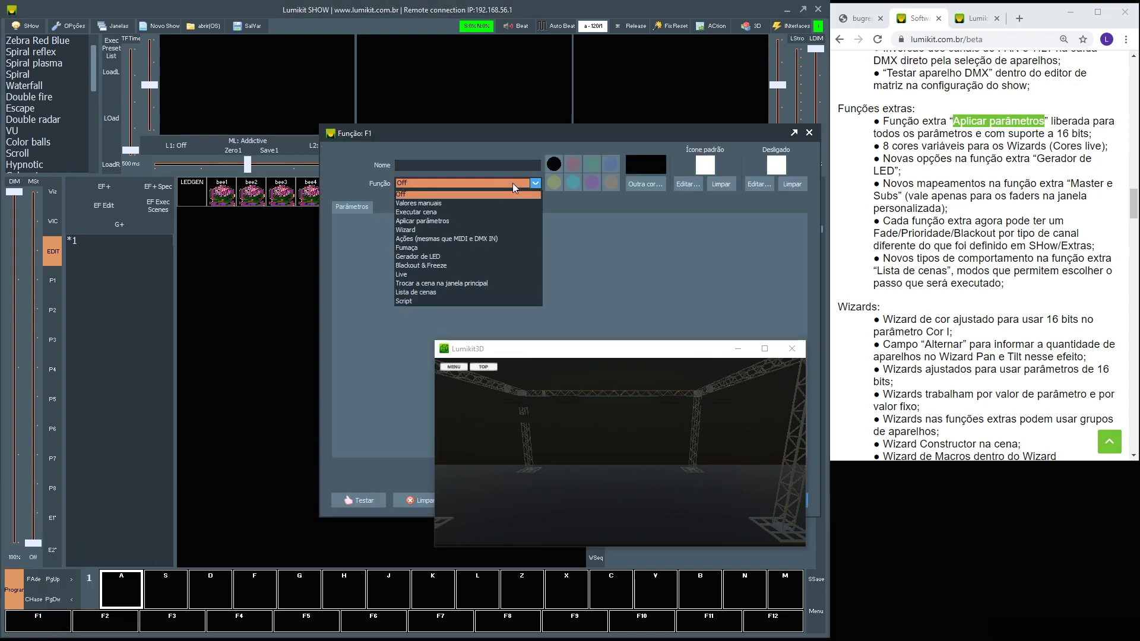
{"action": "left_click", "coordinate": [489, 221]}
{"action": "left_click_drag", "start_coordinate": [510, 350], "coordinate": [839, 458]}
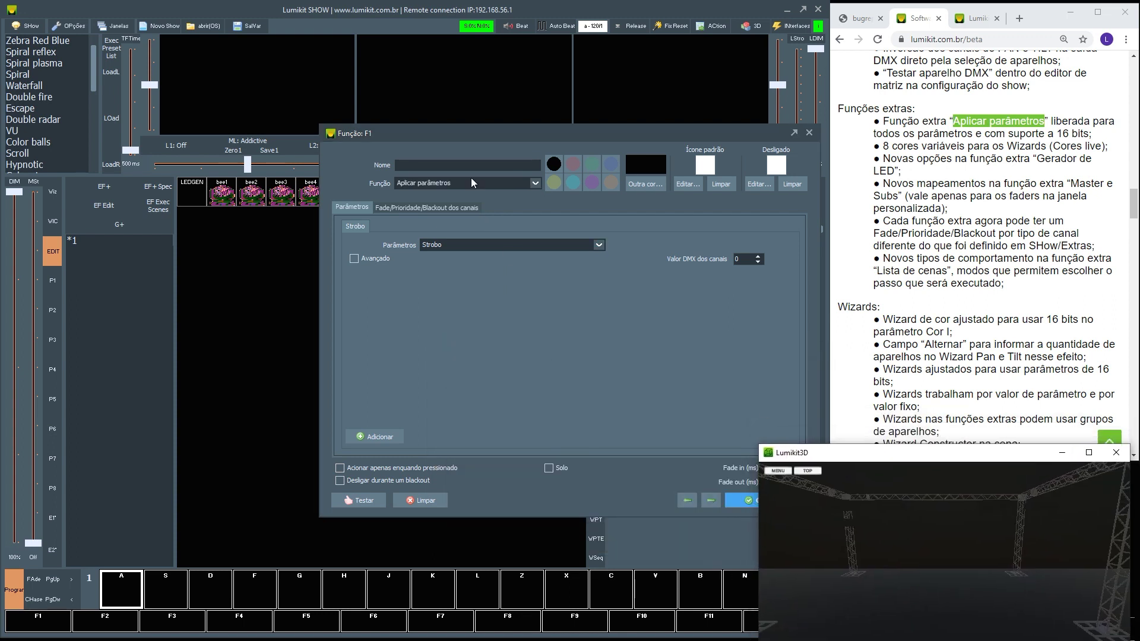
{"action": "left_click_drag", "start_coordinate": [471, 135], "coordinate": [308, 137]}
- Examine the parameters available for Aplicar parâmetros and choose Dimmer
{"action": "left_click", "coordinate": [333, 247]}
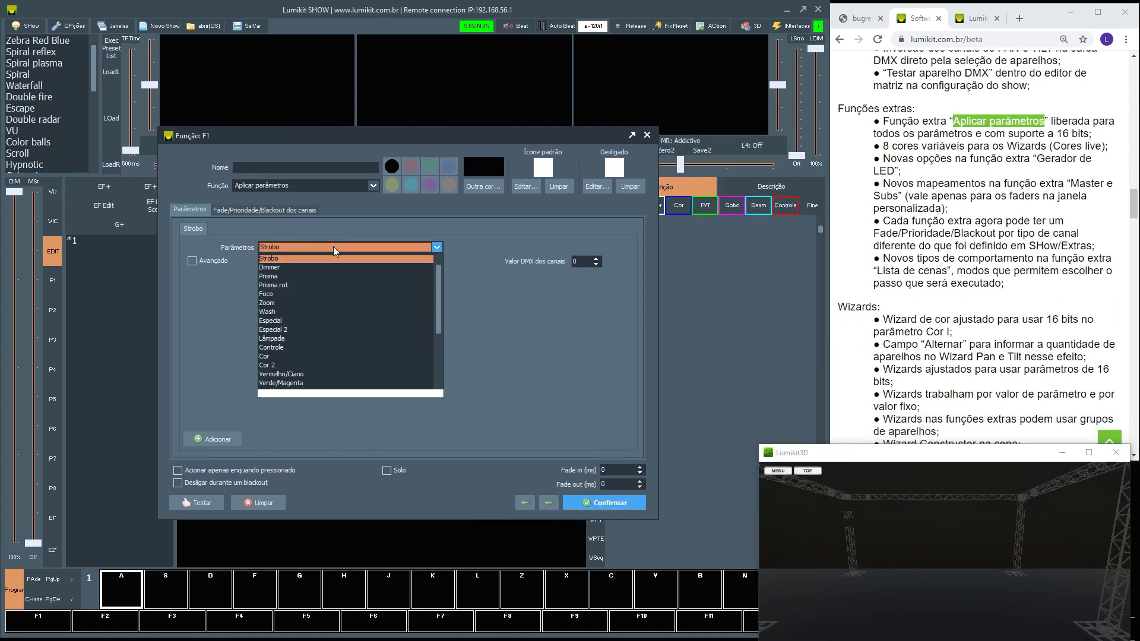
{"action": "left_click_drag", "start_coordinate": [436, 276], "coordinate": [430, 359]}
{"action": "left_click_drag", "start_coordinate": [439, 315], "coordinate": [448, 265]}
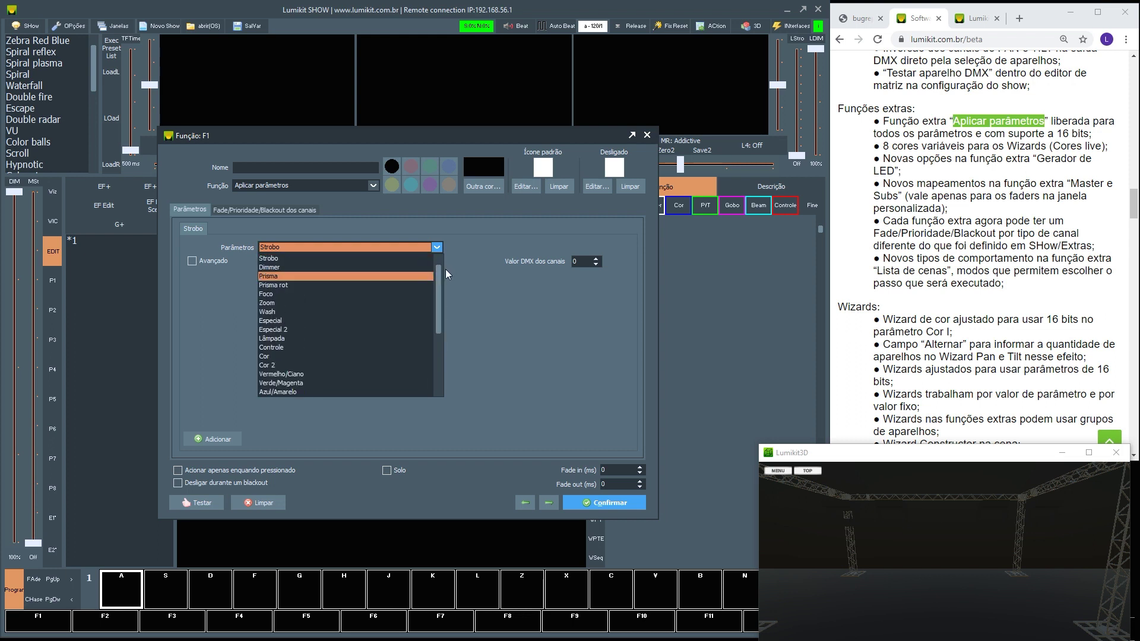
{"action": "left_click_drag", "start_coordinate": [442, 291], "coordinate": [440, 349]}
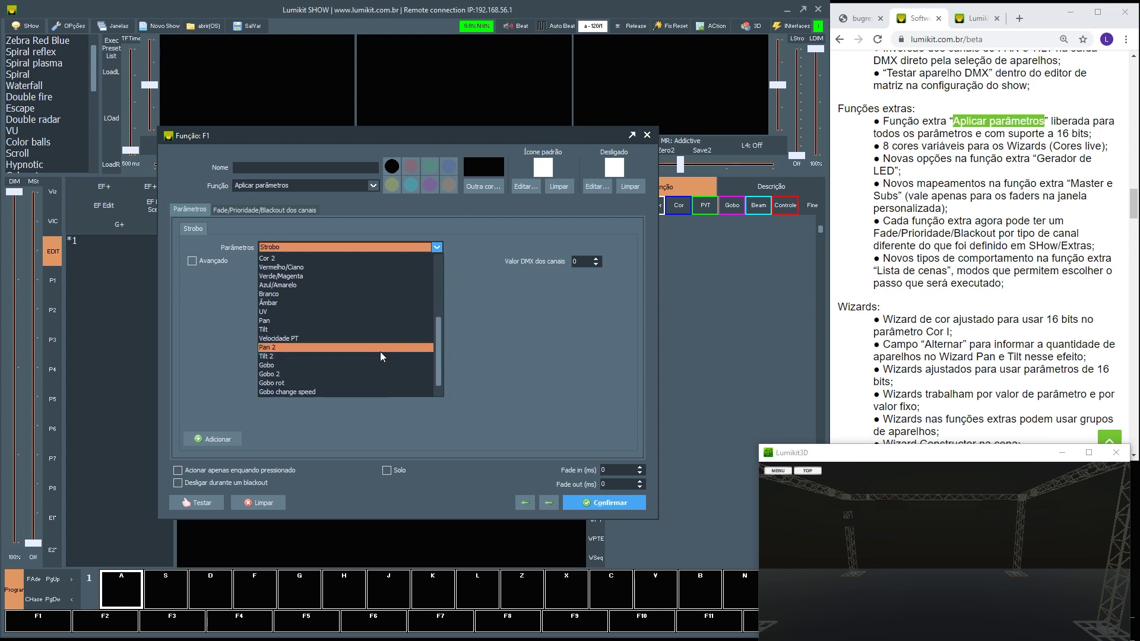
{"action": "left_click", "coordinate": [440, 291]}
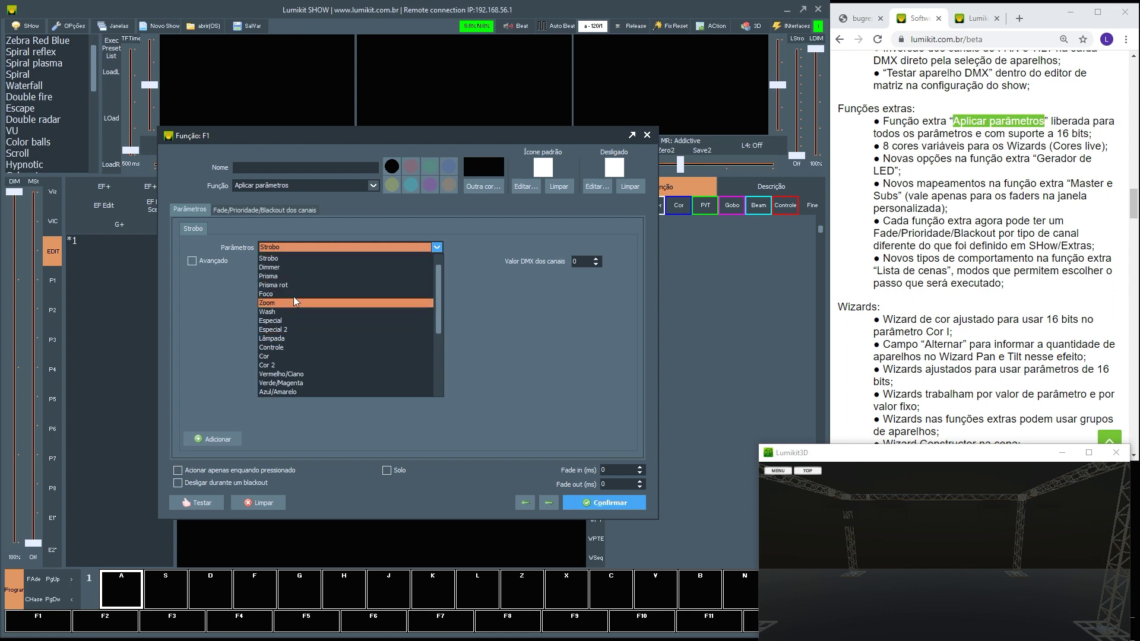
{"action": "left_click", "coordinate": [287, 267]}
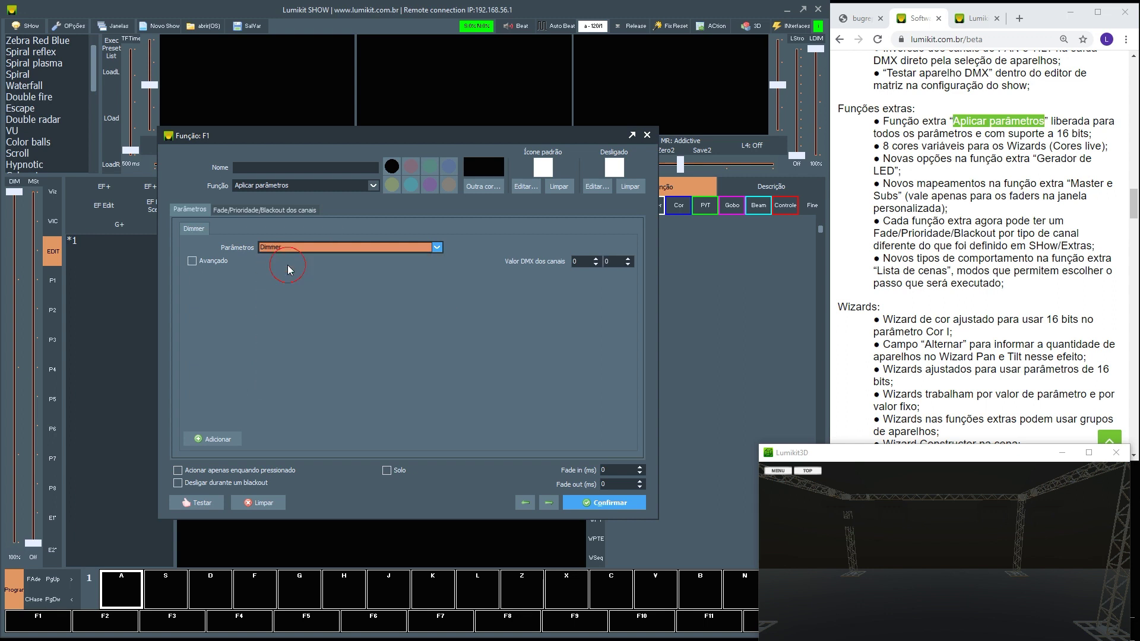
- Set the Dimmer's first DMX channel value to 20, try values on the second channel, confirm, and clear function F1
{"action": "left_click", "coordinate": [580, 261]}
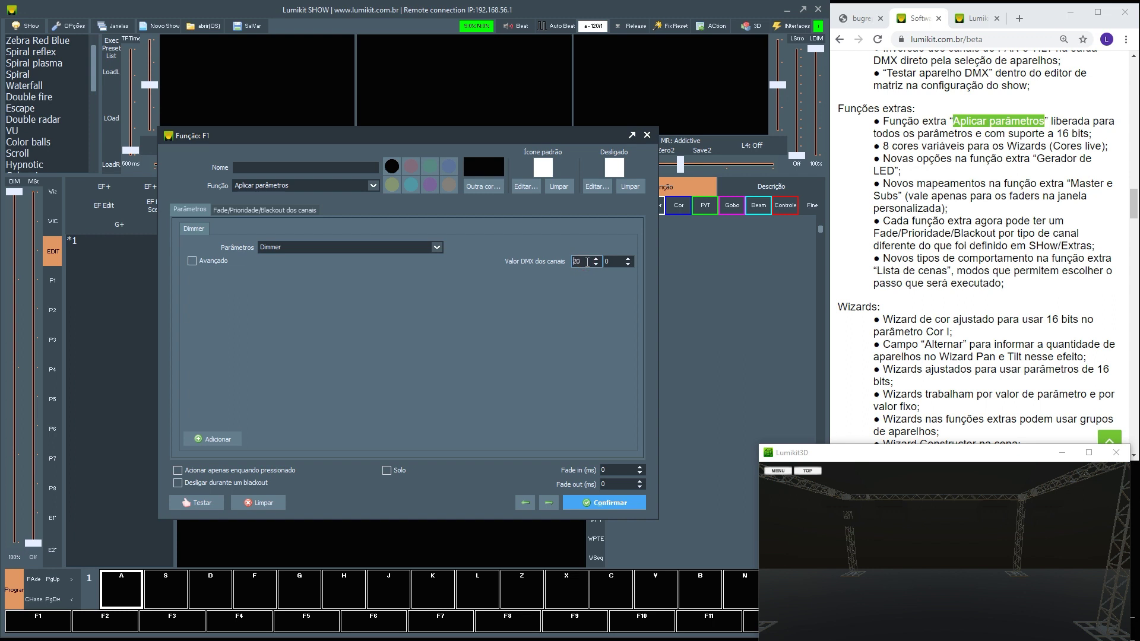
{"action": "left_click", "coordinate": [617, 266]}
{"action": "scroll", "coordinate": [587, 260], "scroll_direction": "up", "scroll_amount": 3}
{"action": "scroll", "coordinate": [588, 260], "scroll_direction": "down", "scroll_amount": 20}
{"action": "left_click", "coordinate": [591, 503]}
{"action": "right_click", "coordinate": [31, 622]}
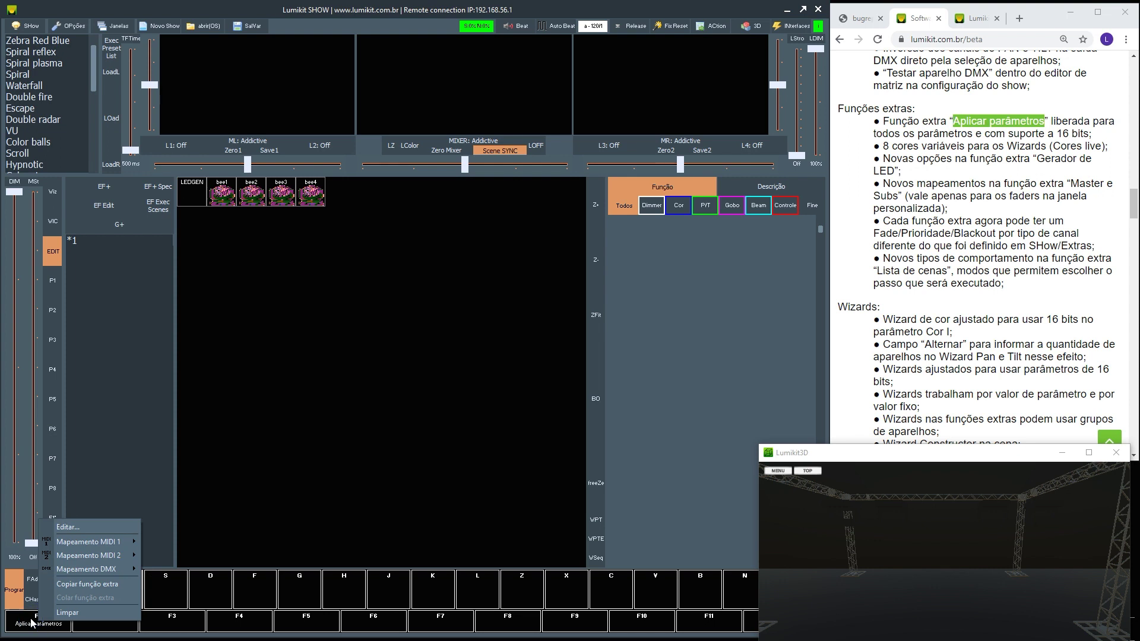
{"action": "left_click", "coordinate": [75, 621]}
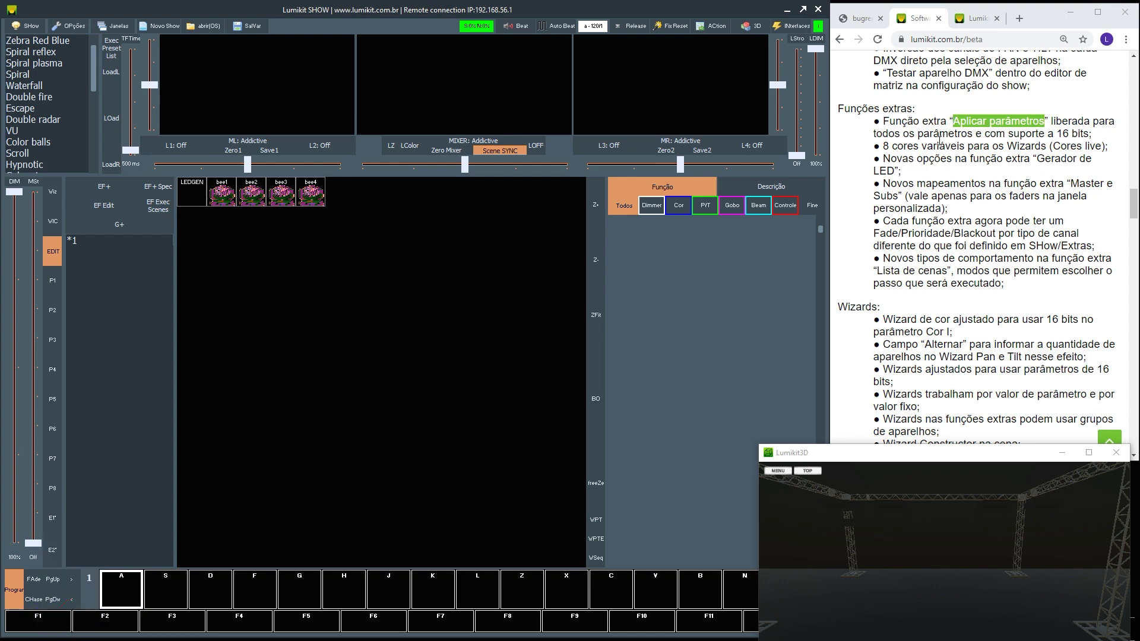
- Highlight the browser's release note on the 8 Cores live colors, and set Tilt to 163 for all four bee fixtures
{"action": "left_click_drag", "start_coordinate": [883, 146], "coordinate": [1107, 148]}
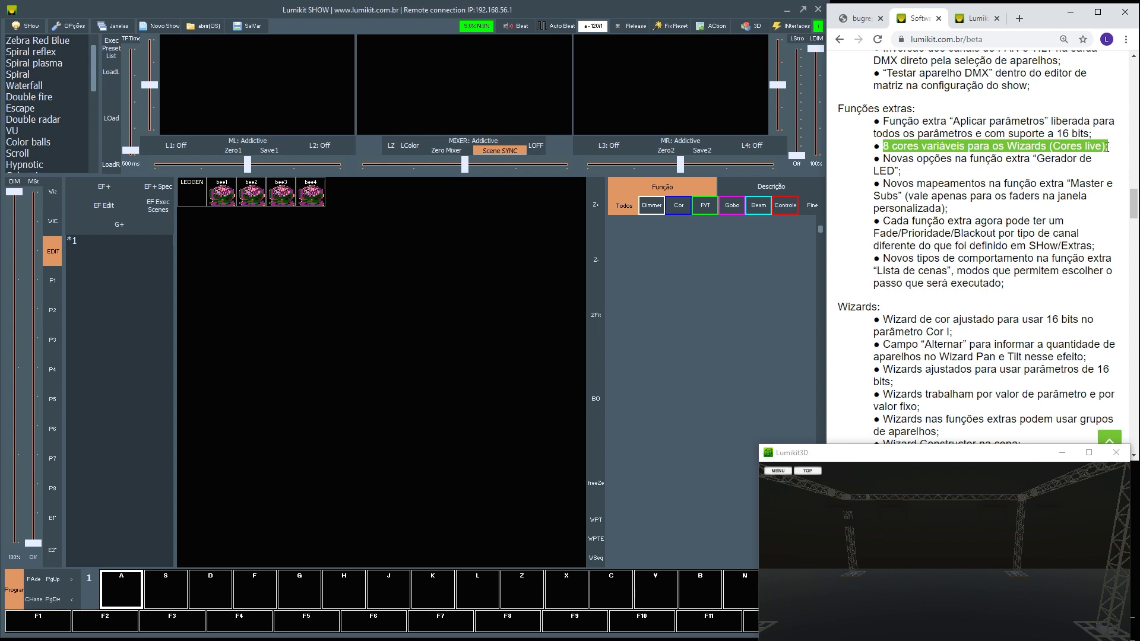
{"action": "left_click_drag", "start_coordinate": [406, 253], "coordinate": [213, 198]}
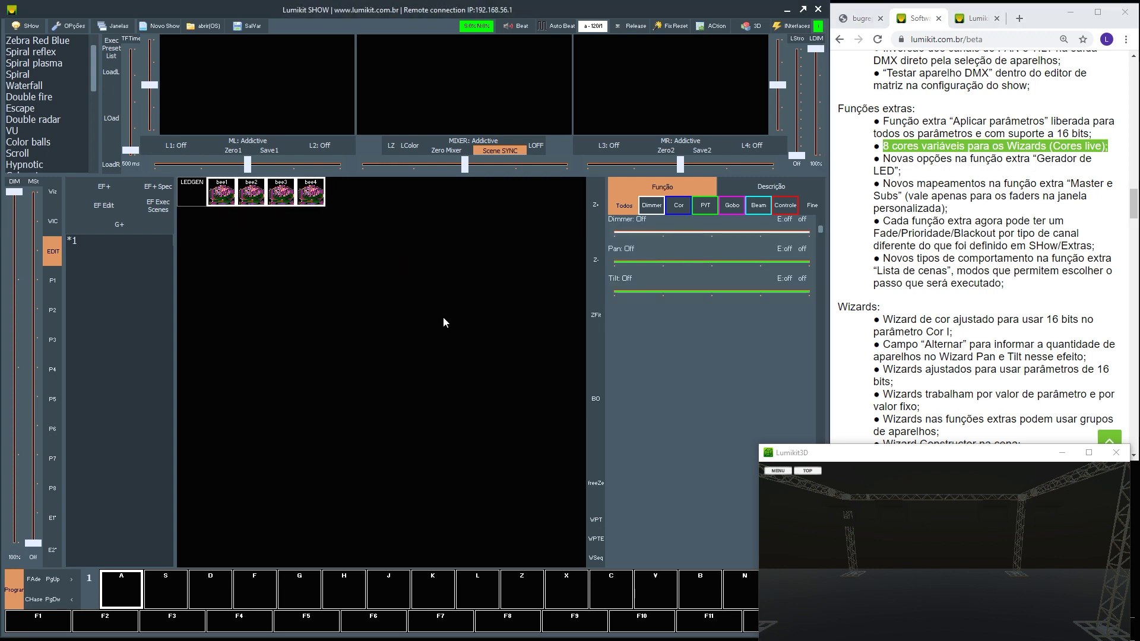
{"action": "left_click", "coordinate": [747, 293]}
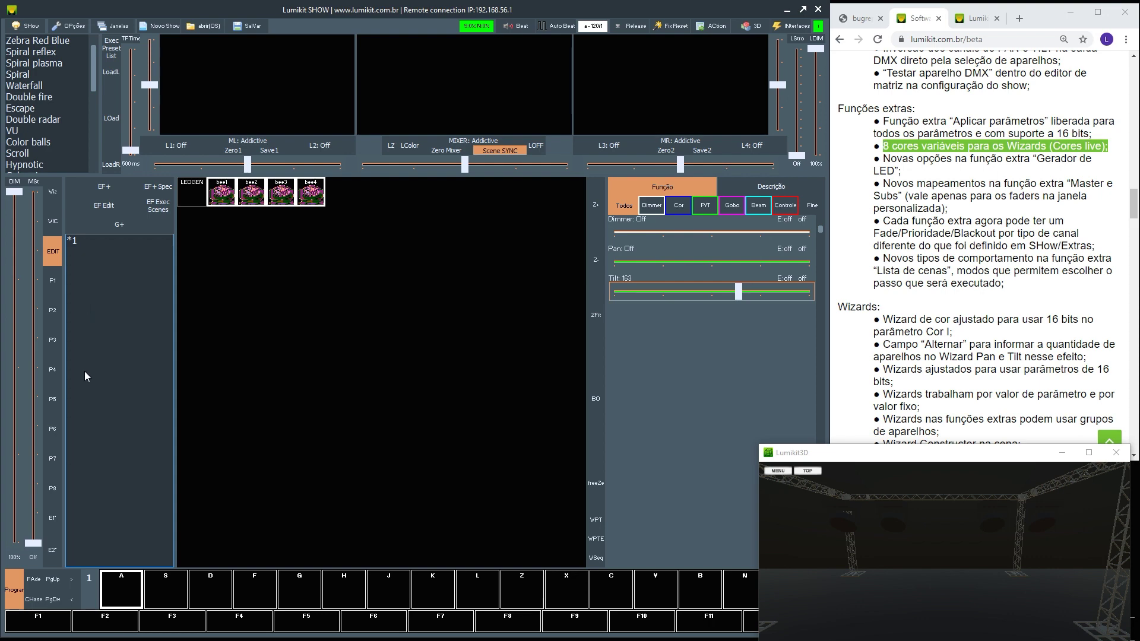
- Apply the dimmer wizard preset 100 and the color wizard preset Red to group 1
{"action": "left_click", "coordinate": [55, 201]}
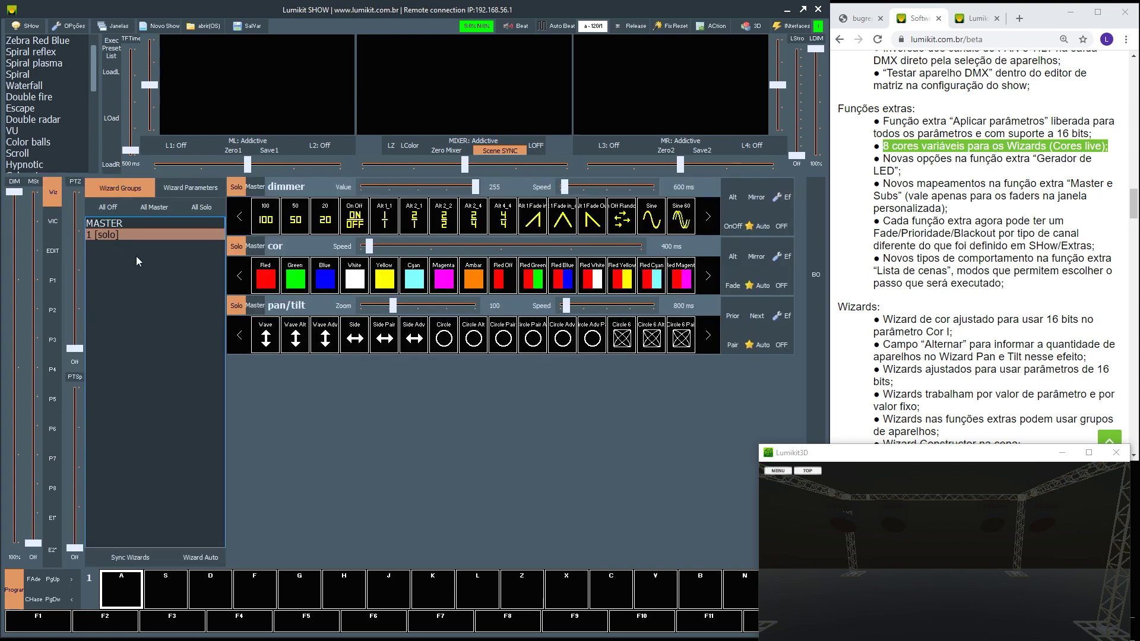
{"action": "left_click", "coordinate": [267, 221]}
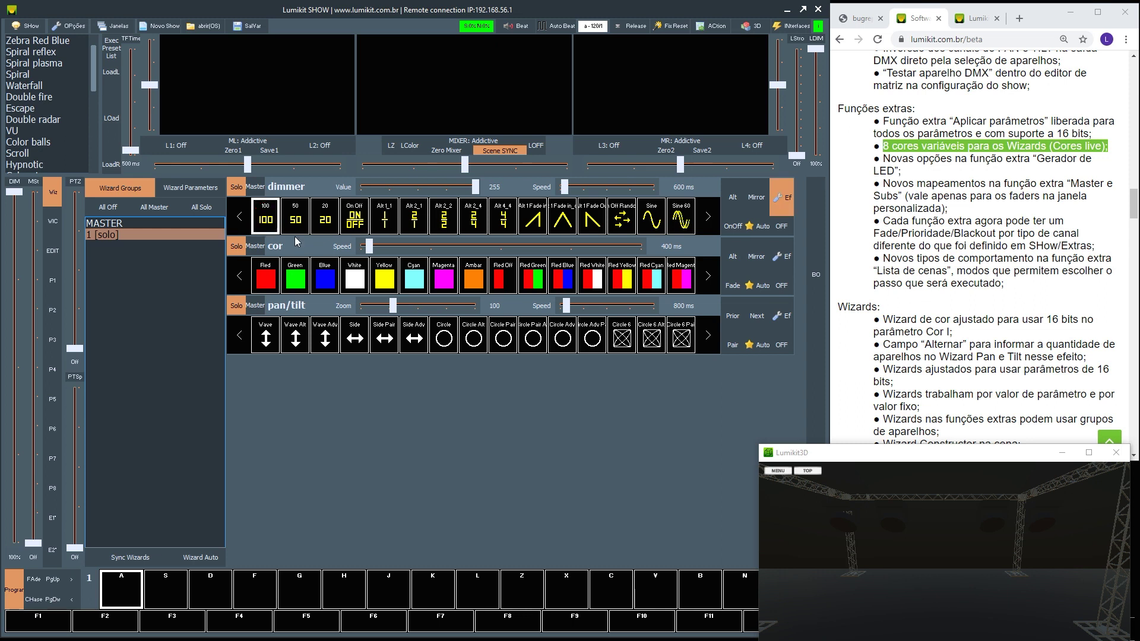
{"action": "left_click", "coordinate": [262, 284]}
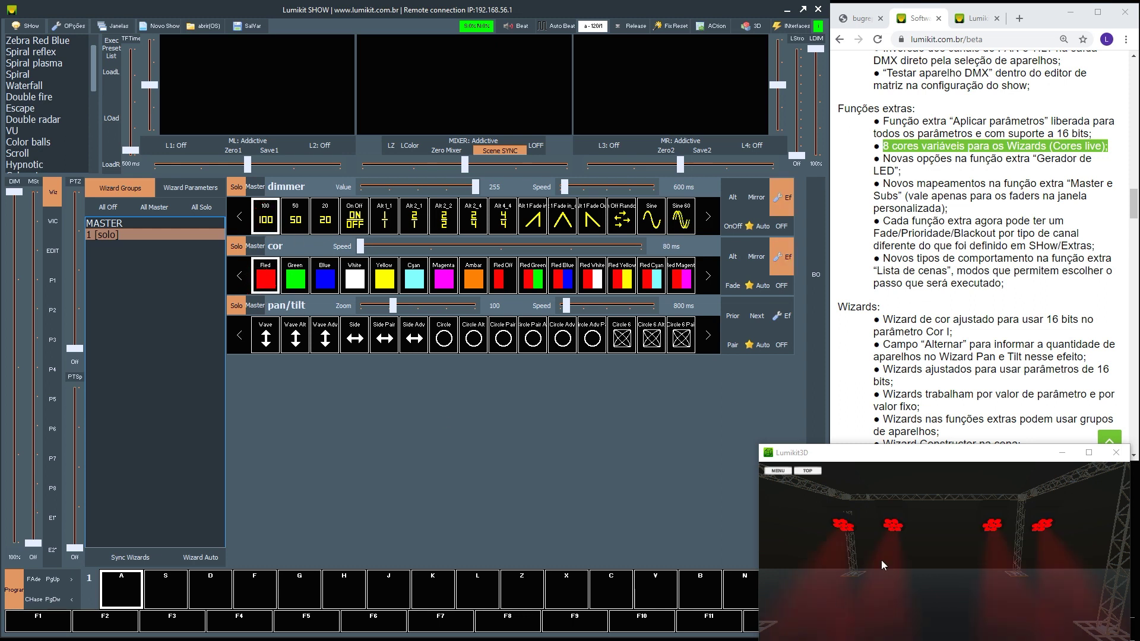
- Replace Red with Live 1 and Live 2 in group 1's color wizard, enable Usar os pixels, and confirm
{"action": "left_click", "coordinate": [786, 267]}
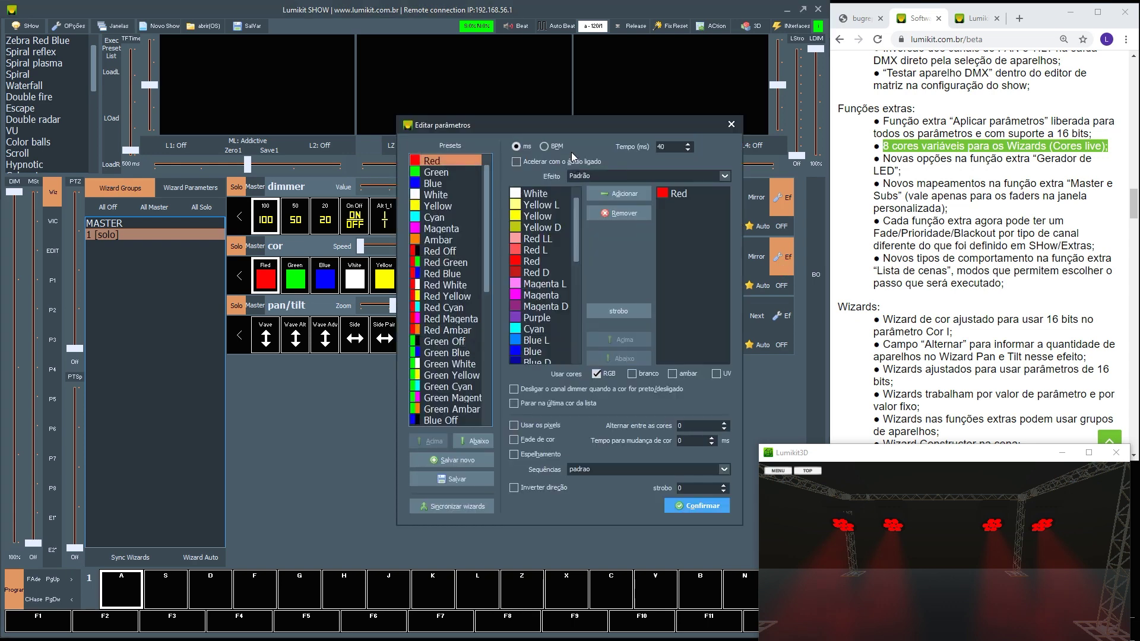
{"action": "left_click", "coordinate": [573, 238]}
{"action": "scroll", "coordinate": [565, 305], "scroll_direction": "down", "scroll_amount": 3}
{"action": "key", "text": "Tab"}
{"action": "key", "text": "Delete"}
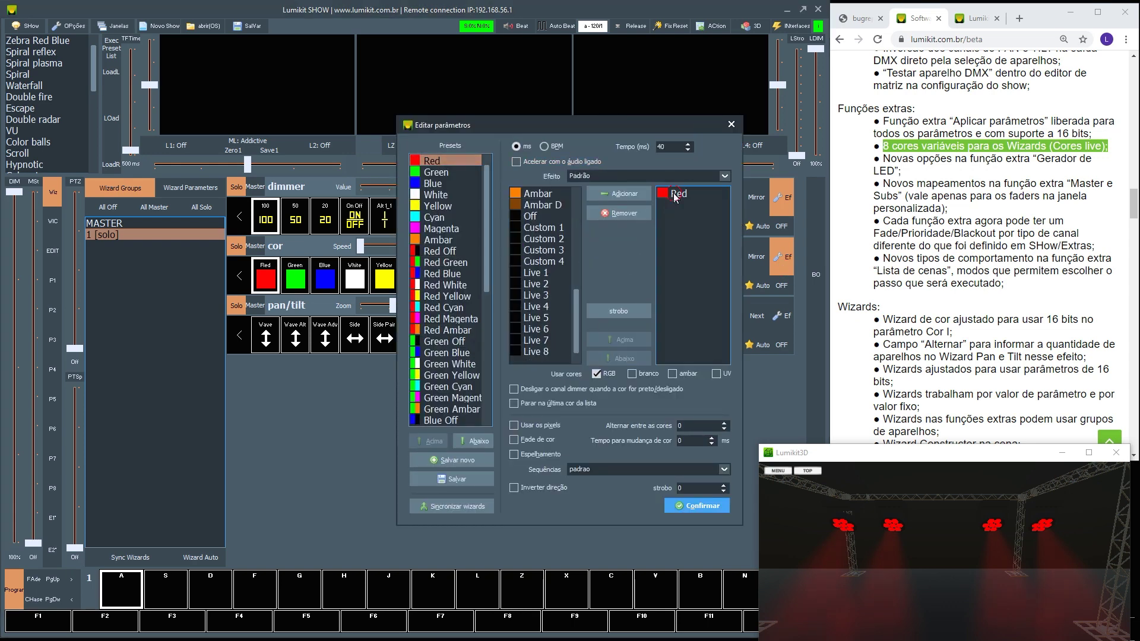
{"action": "double_click", "coordinate": [546, 276]}
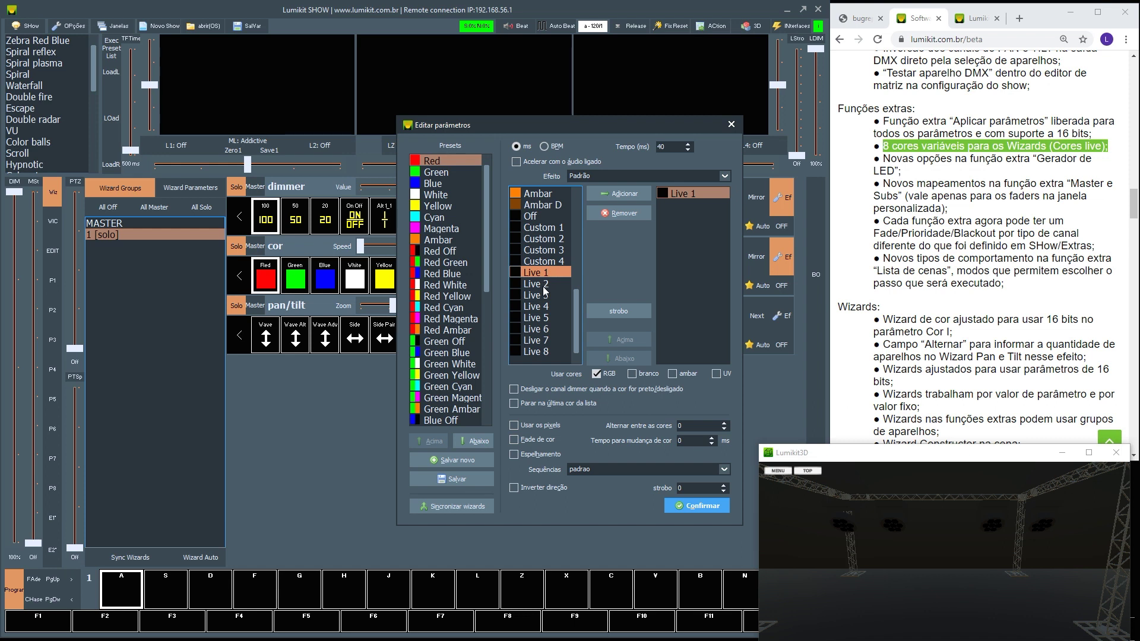
{"action": "double_click", "coordinate": [546, 285]}
{"action": "left_click", "coordinate": [685, 426]}
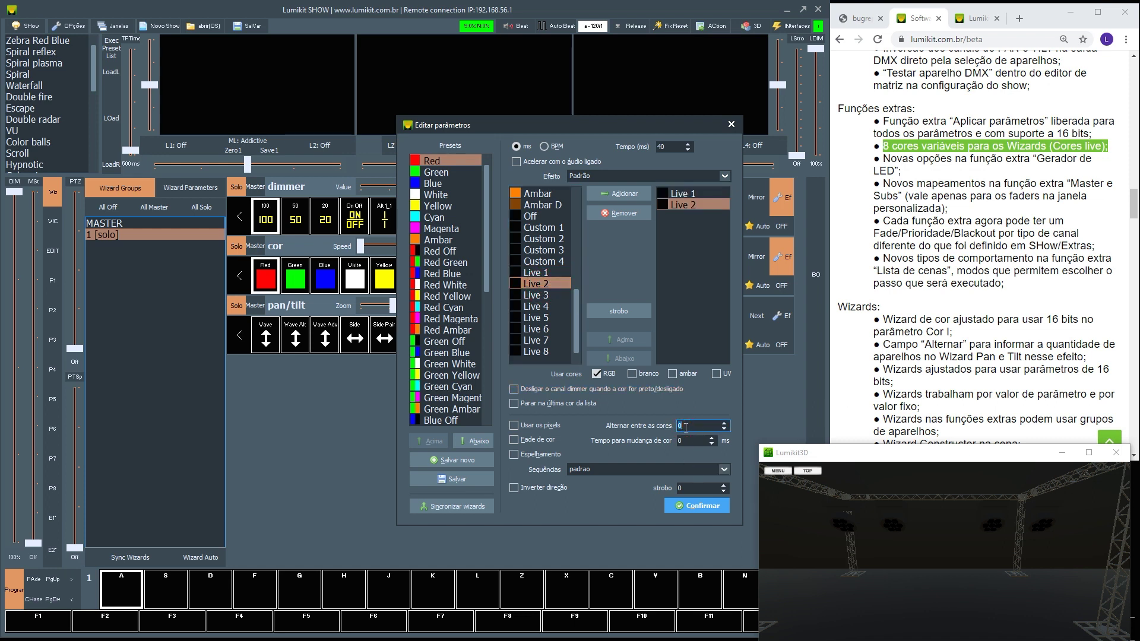
{"action": "left_click", "coordinate": [552, 425]}
{"action": "left_click", "coordinate": [692, 508]}
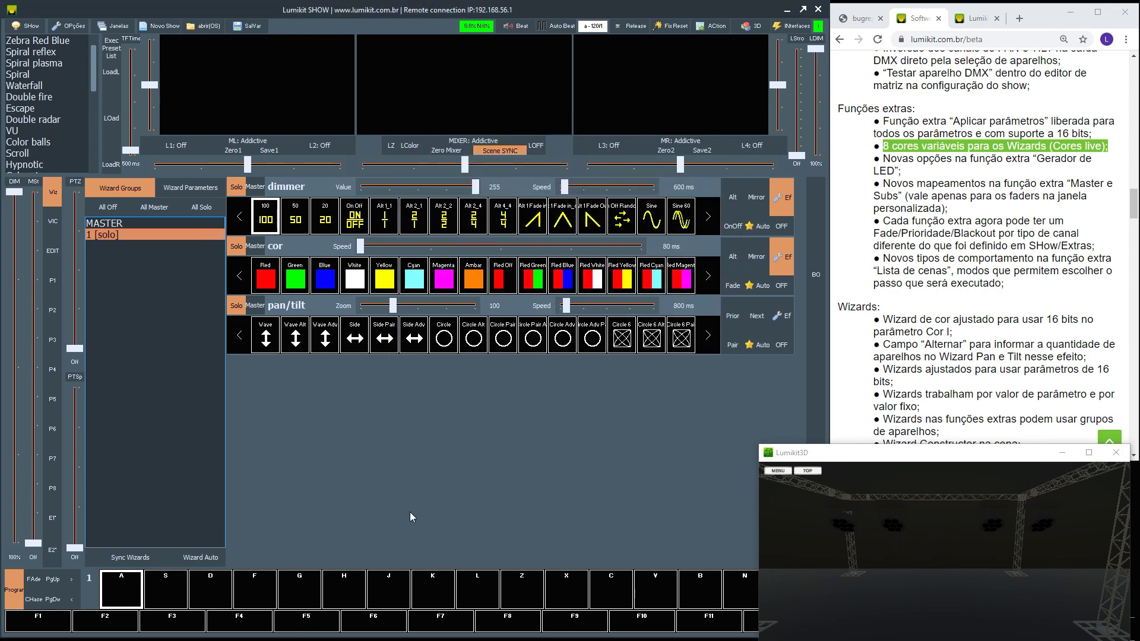
- Set extra function F1 to Live with red for Live 1 and blue for Live 2, confirm, and activate it
{"action": "right_click", "coordinate": [52, 628]}
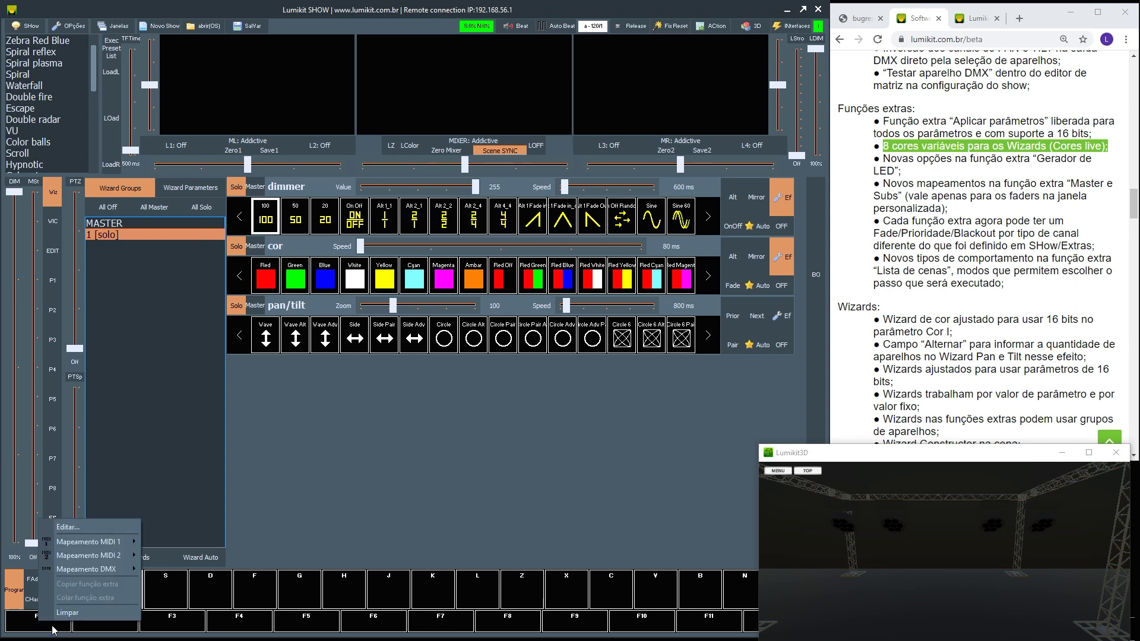
{"action": "left_click", "coordinate": [89, 542]}
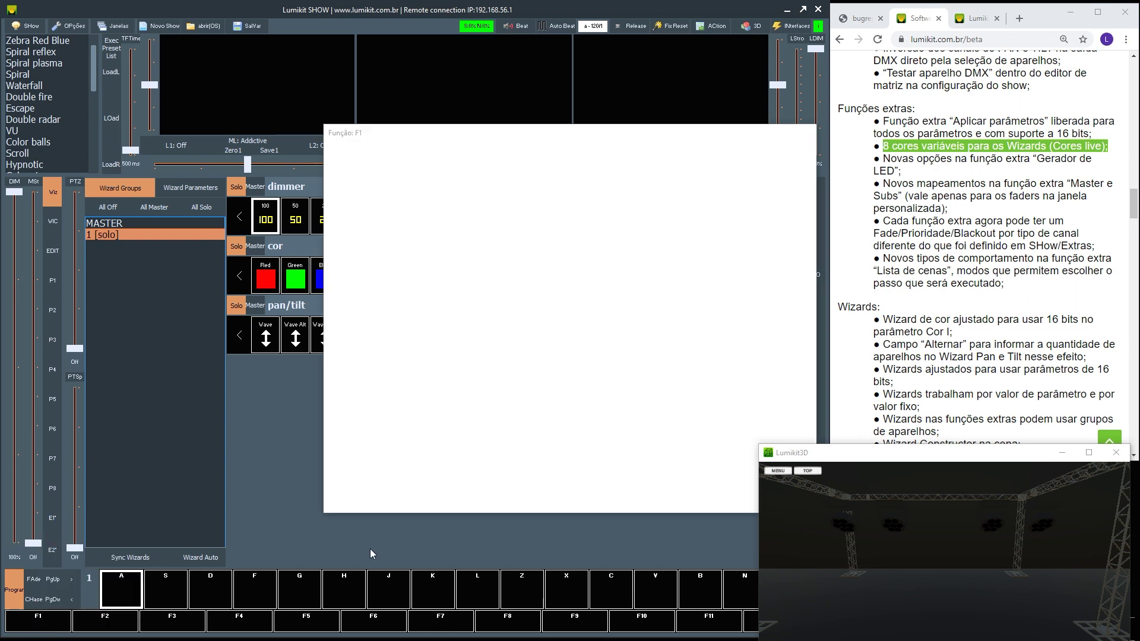
{"action": "left_click", "coordinate": [441, 186]}
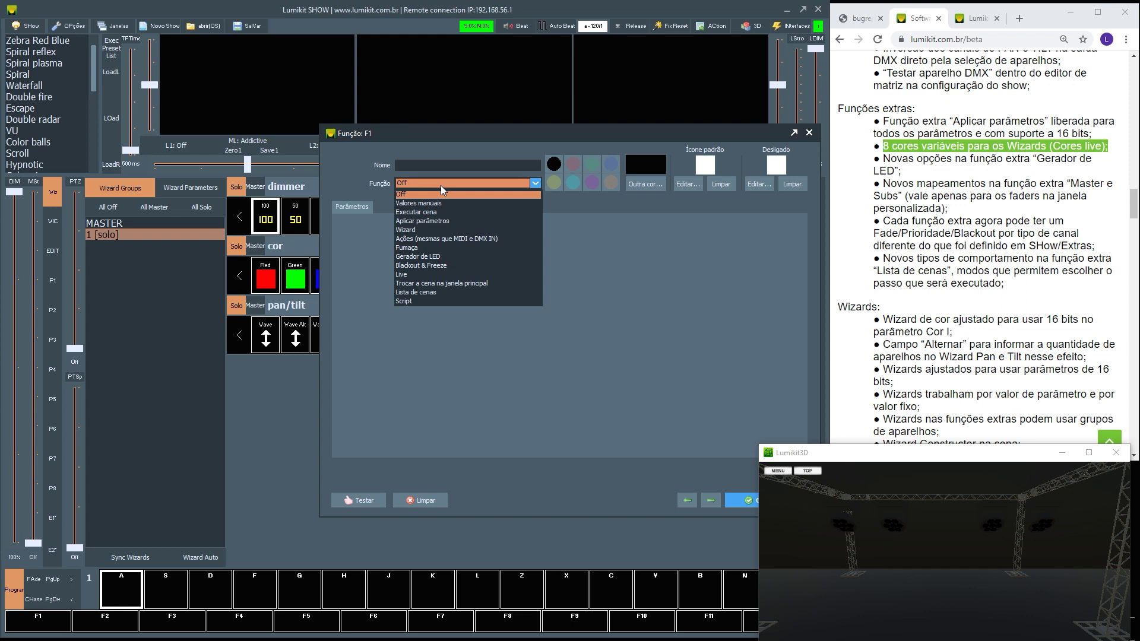
{"action": "left_click", "coordinate": [437, 275]}
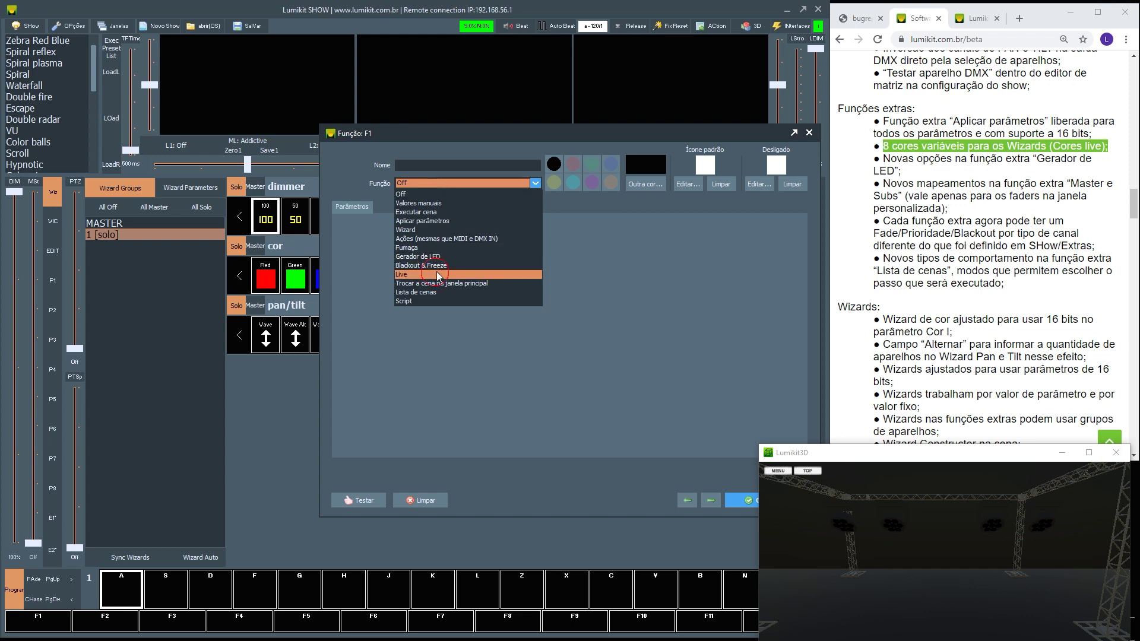
{"action": "left_click", "coordinate": [358, 301]}
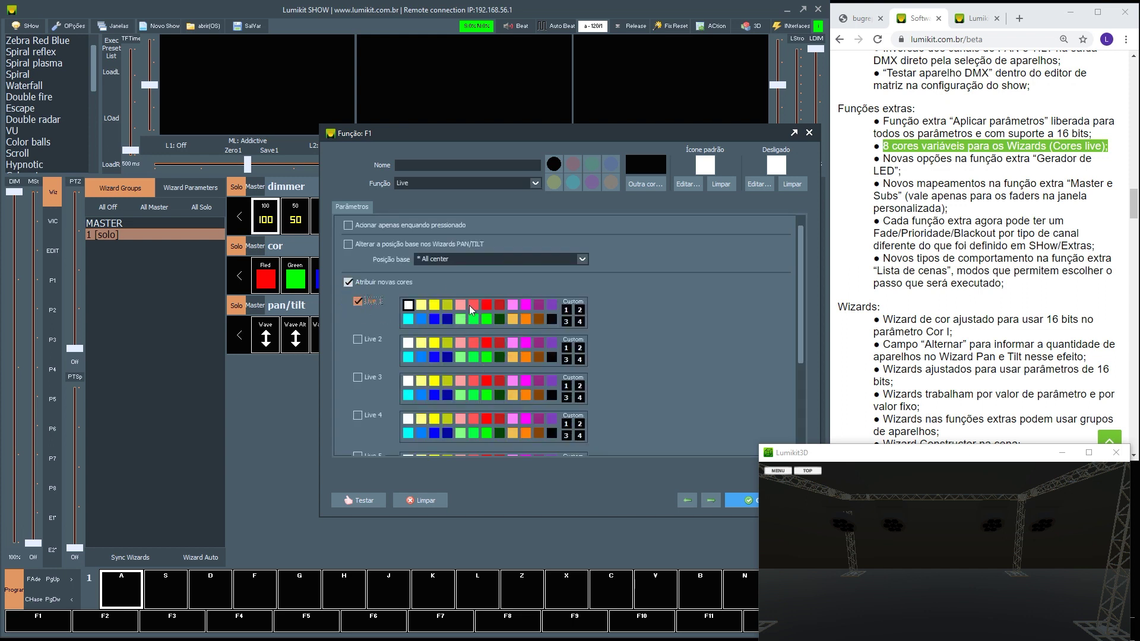
{"action": "left_click", "coordinate": [487, 306]}
{"action": "left_click", "coordinate": [357, 339]}
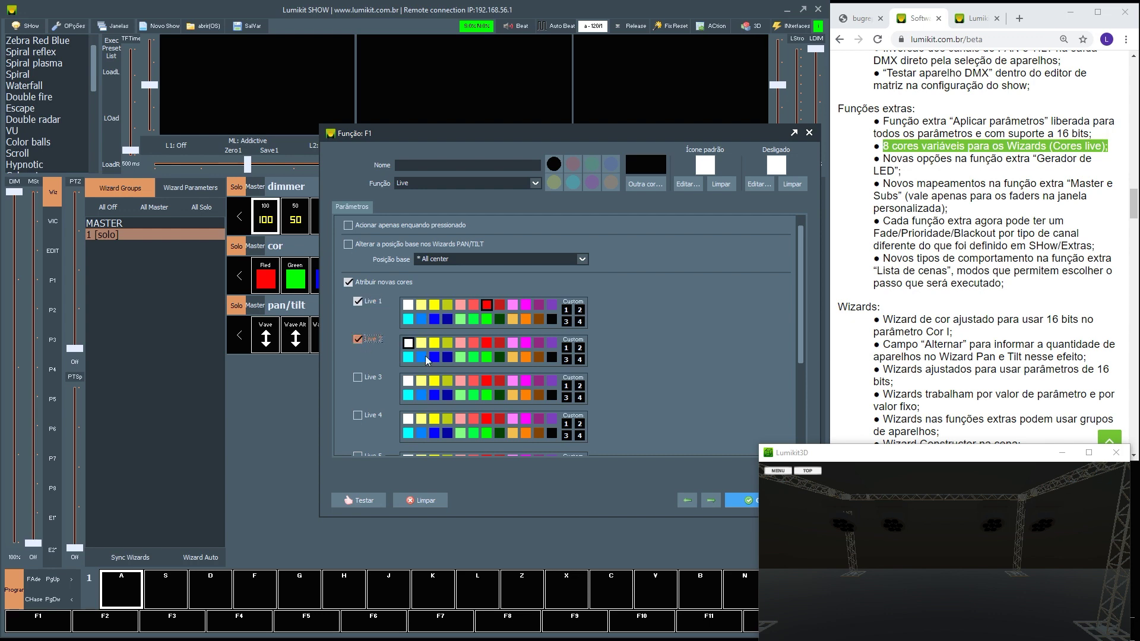
{"action": "left_click", "coordinate": [434, 358]}
{"action": "left_click", "coordinate": [735, 502]}
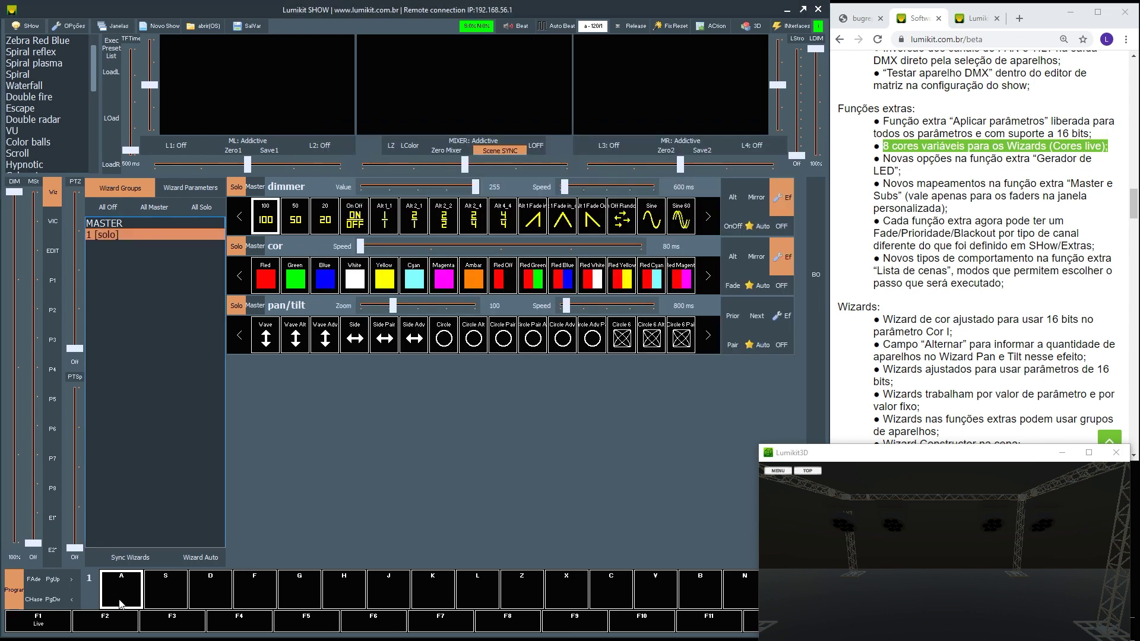
{"action": "left_click", "coordinate": [63, 619]}
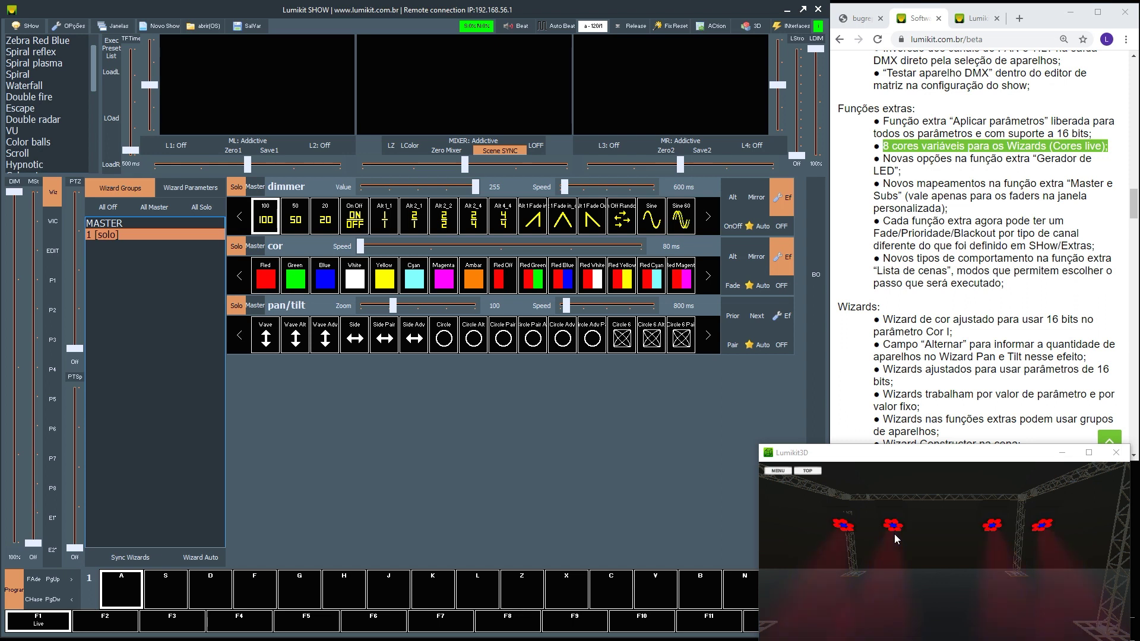
- Set extra function F2 to Live with green for both Live 1 and Live 2, and confirm
{"action": "right_click", "coordinate": [129, 622]}
{"action": "left_click", "coordinate": [130, 537]}
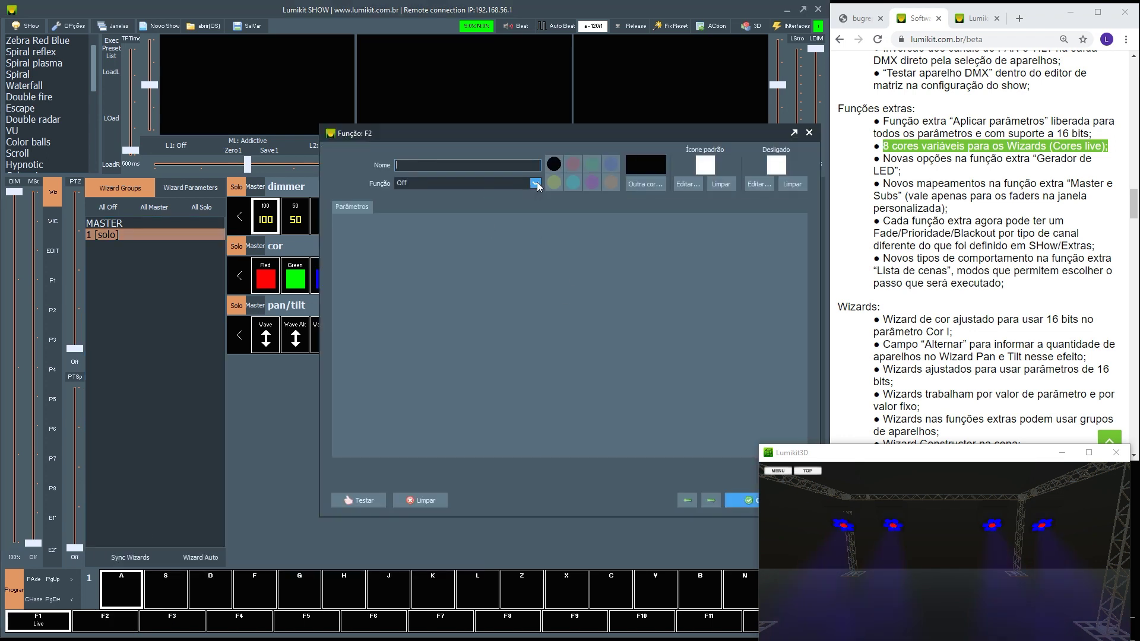
{"action": "left_click", "coordinate": [535, 183]}
{"action": "left_click", "coordinate": [442, 276]}
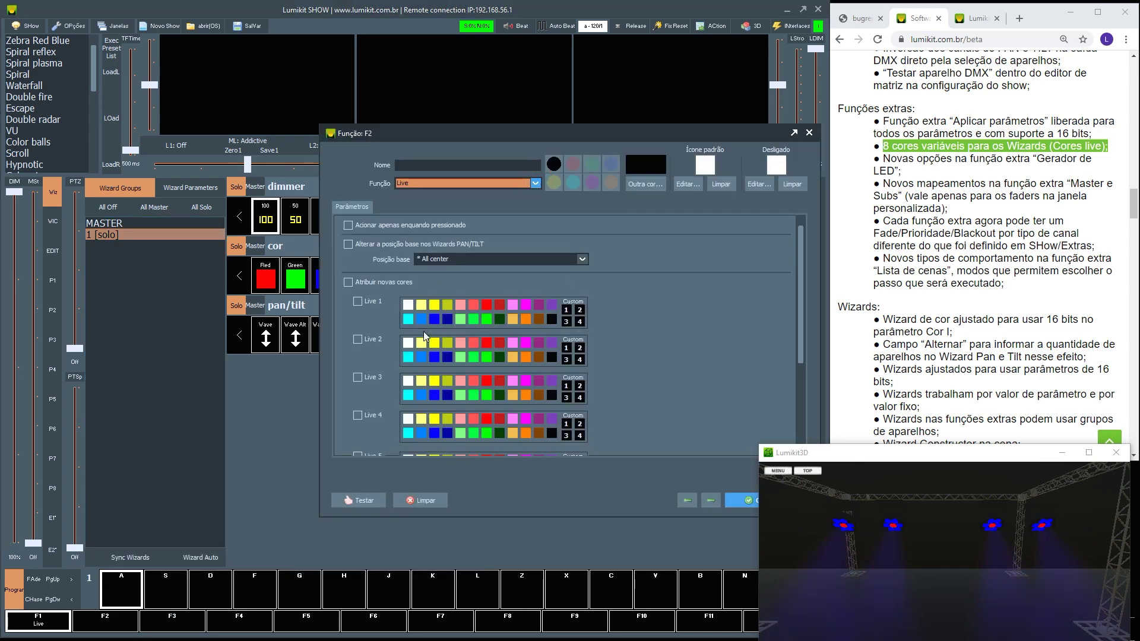
{"action": "left_click", "coordinate": [474, 319]}
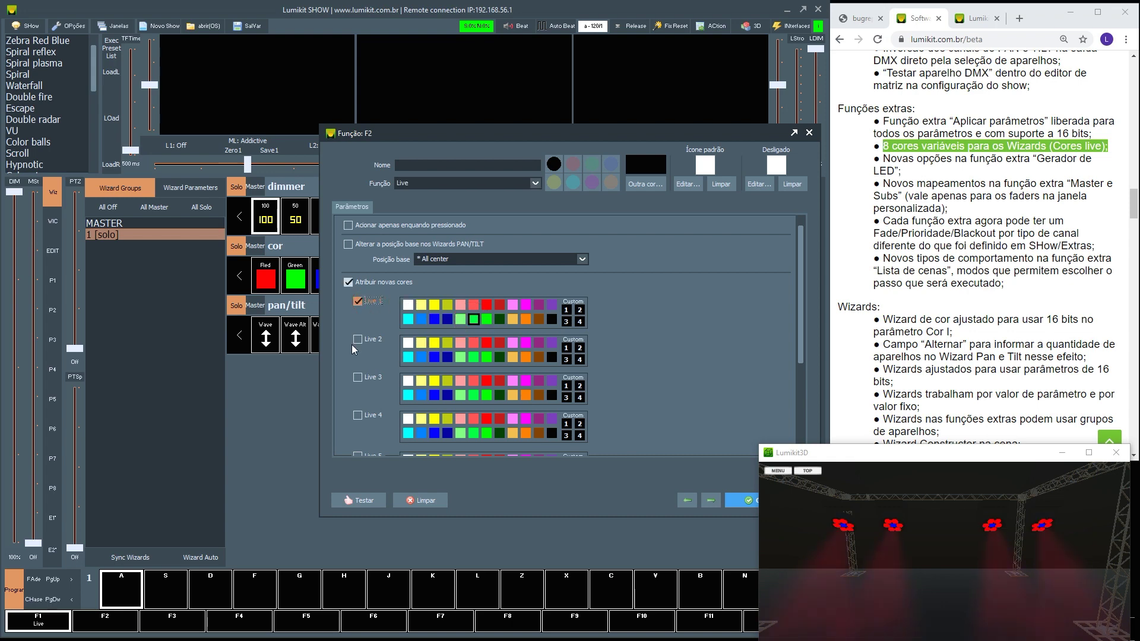
{"action": "left_click", "coordinate": [357, 339]}
{"action": "left_click", "coordinate": [475, 358]}
{"action": "left_click", "coordinate": [750, 500]}
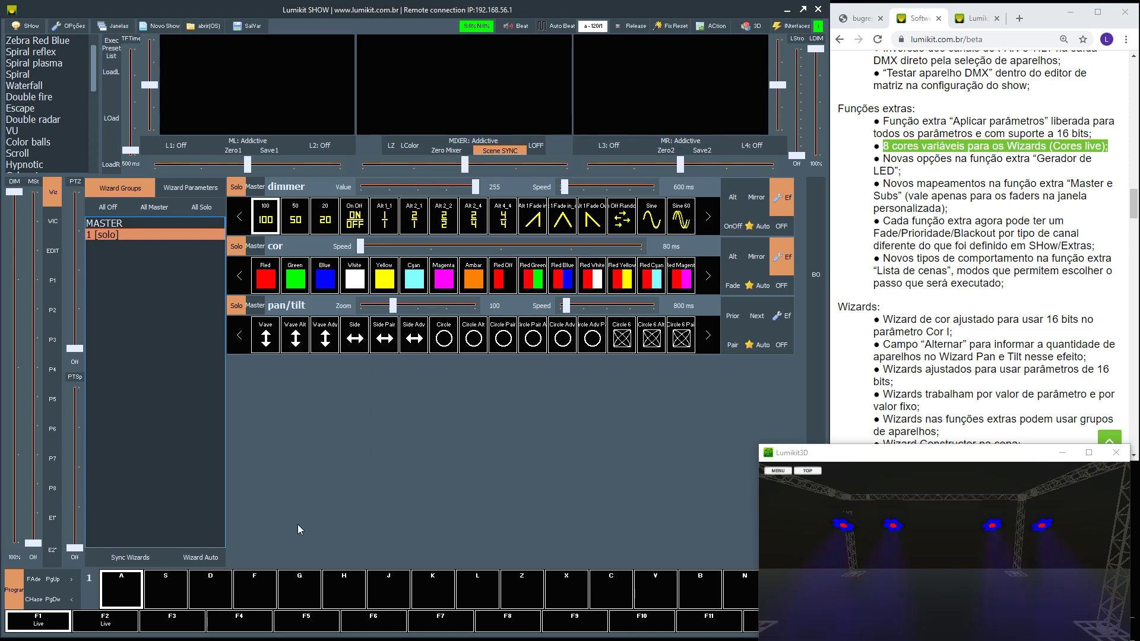
- Switch functions F1 and F2 on and off alternately to compare their live colors on the 3D fixtures
{"action": "left_click", "coordinate": [62, 622]}
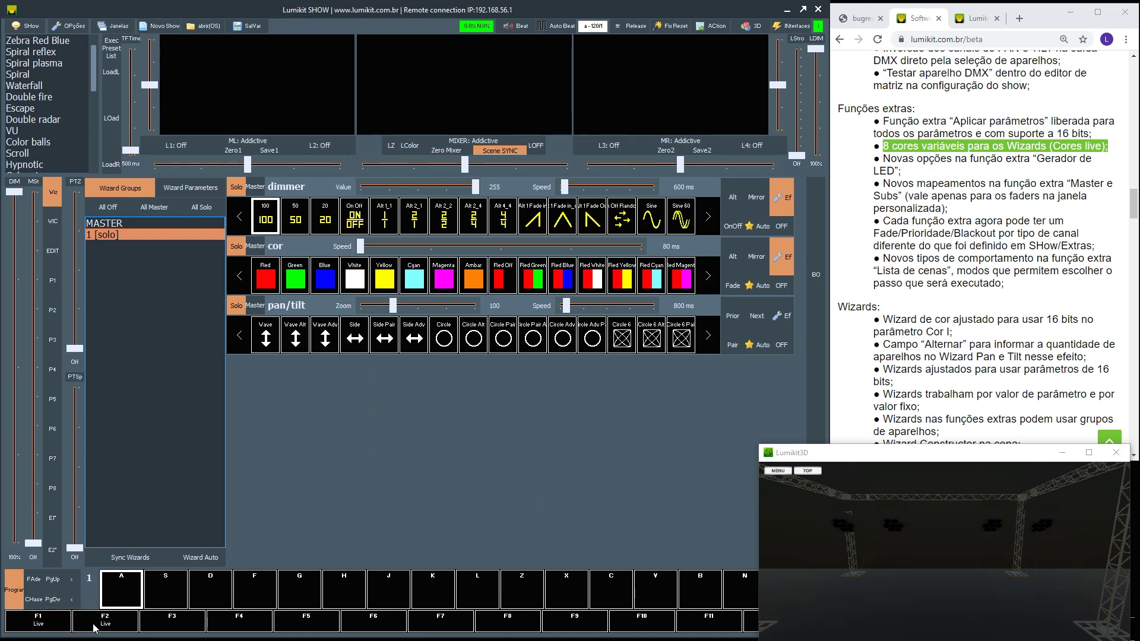
{"action": "left_click", "coordinate": [93, 628]}
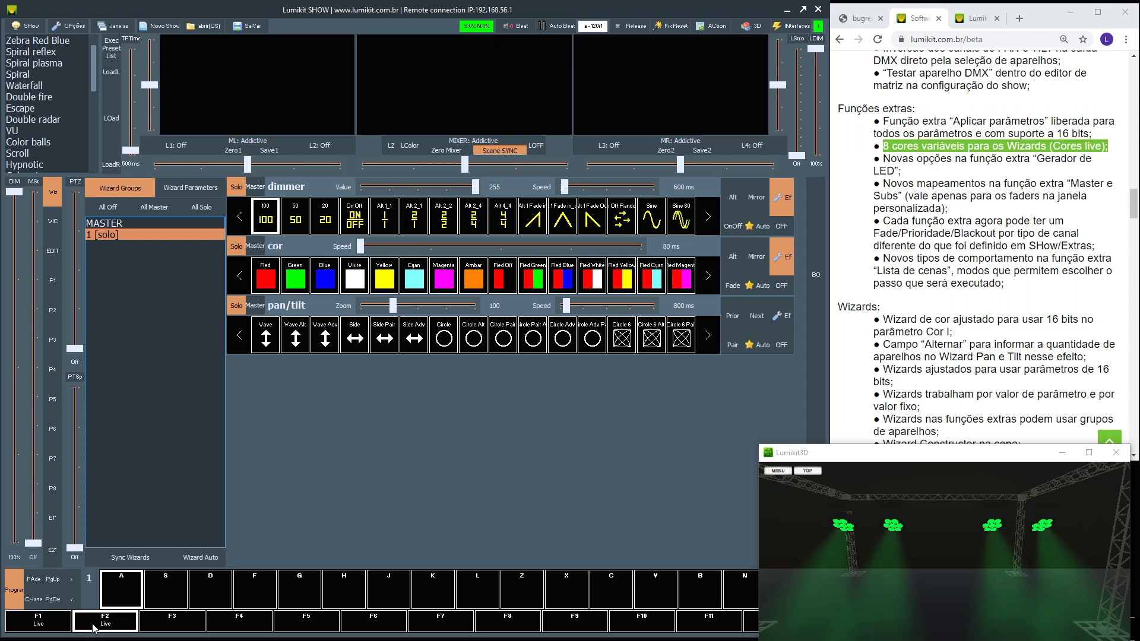
{"action": "left_click", "coordinate": [93, 628]}
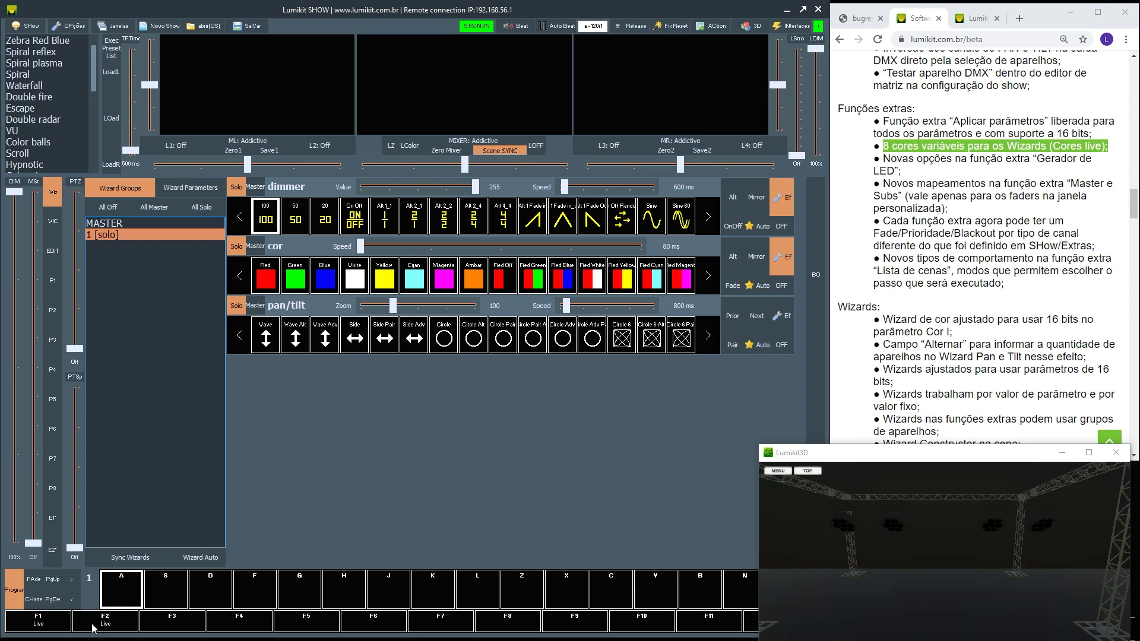
{"action": "left_click", "coordinate": [56, 624]}
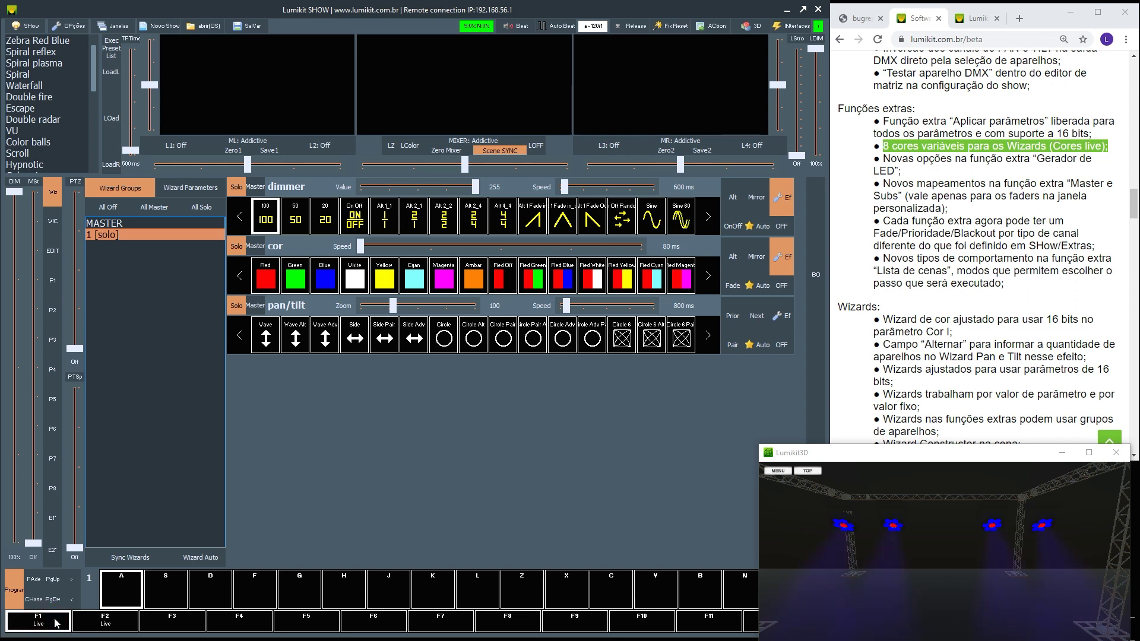
{"action": "left_click", "coordinate": [109, 625]}
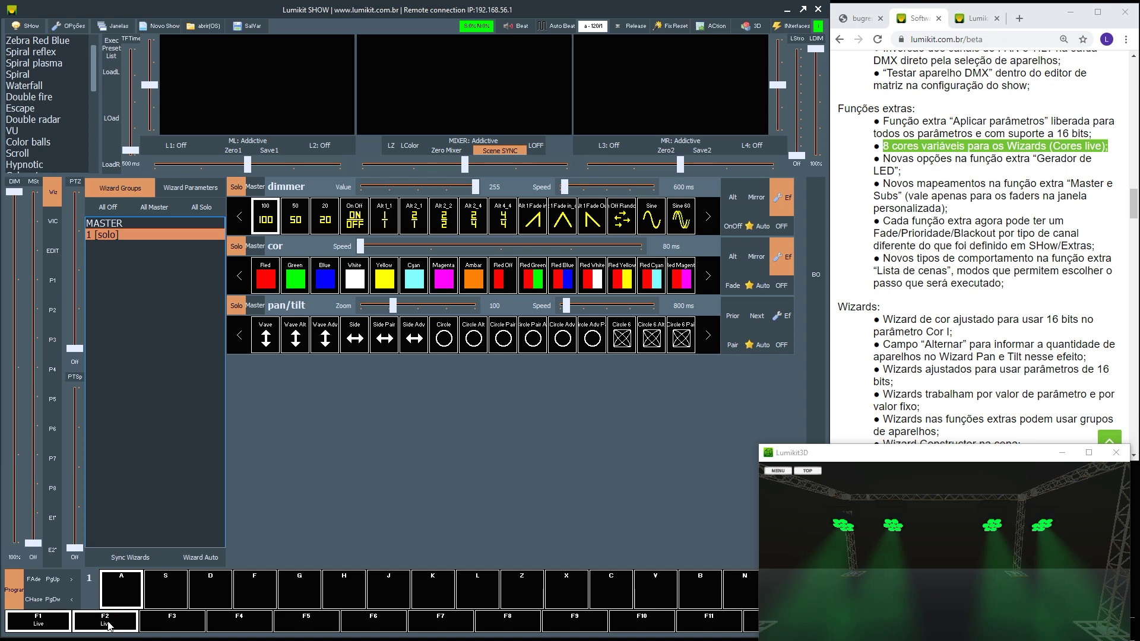
{"action": "left_click", "coordinate": [109, 625]}
{"action": "left_click", "coordinate": [108, 624]}
{"action": "left_click", "coordinate": [39, 623]}
{"action": "left_click", "coordinate": [82, 624]}
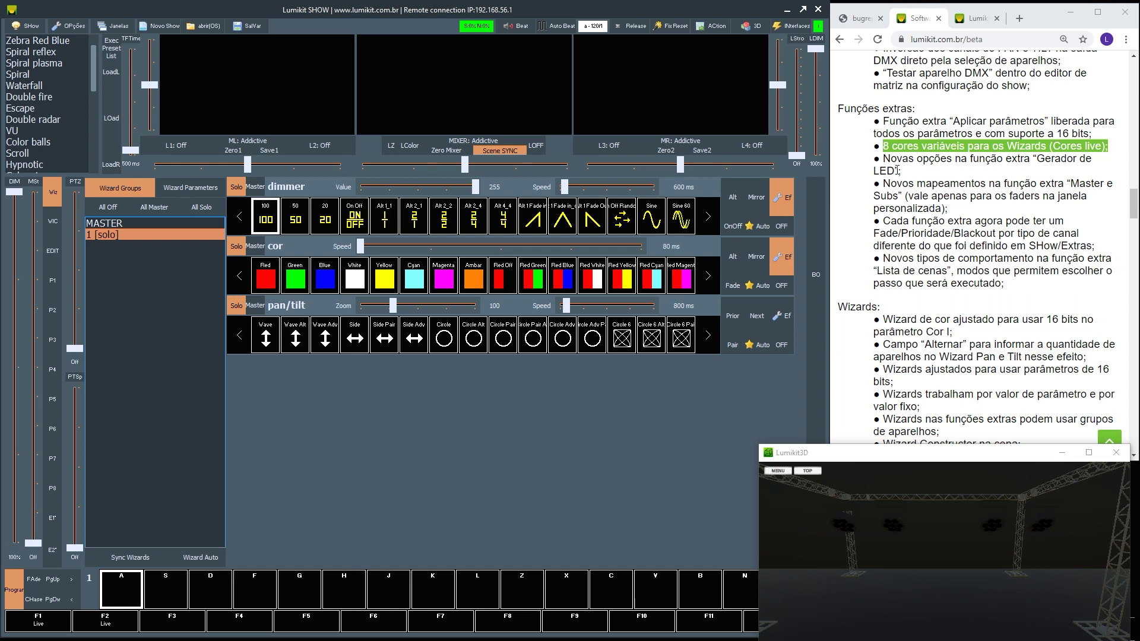
- Highlight the browser's release note about the new options in the Gerador de LED extra function
{"action": "left_click", "coordinate": [881, 226]}
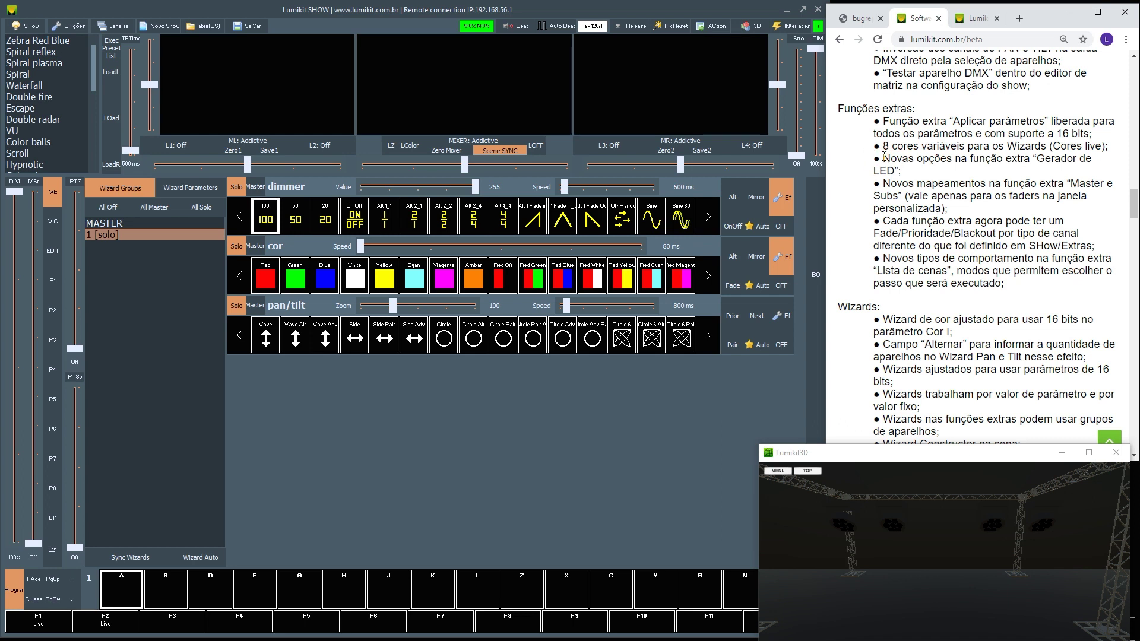
{"action": "left_click_drag", "start_coordinate": [884, 157], "coordinate": [899, 172]}
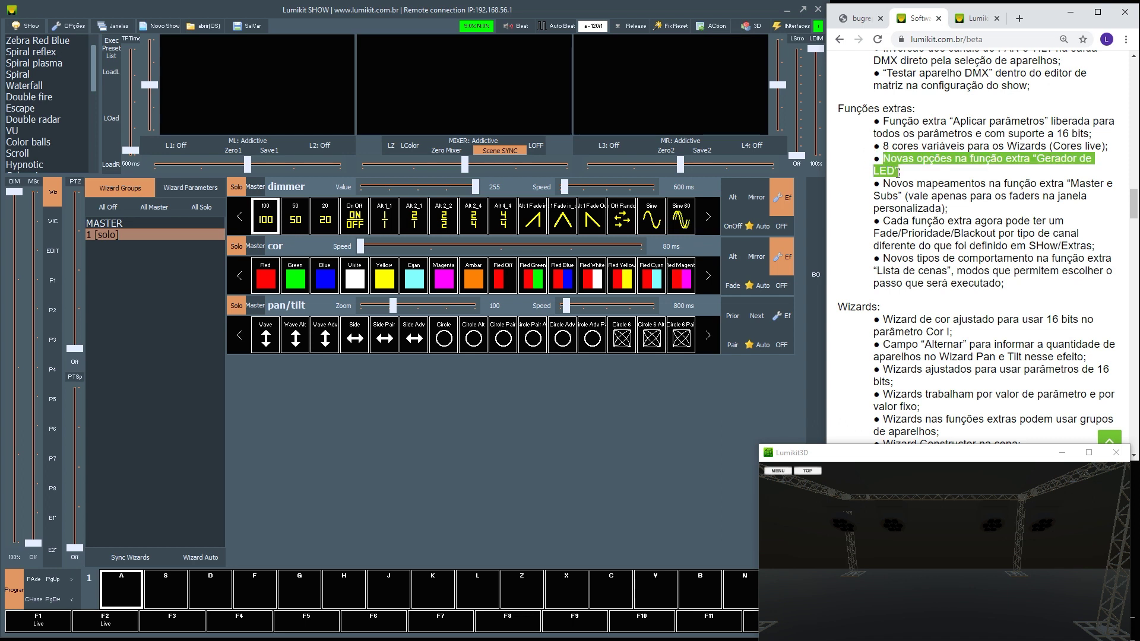
{"action": "left_click", "coordinate": [898, 173]}
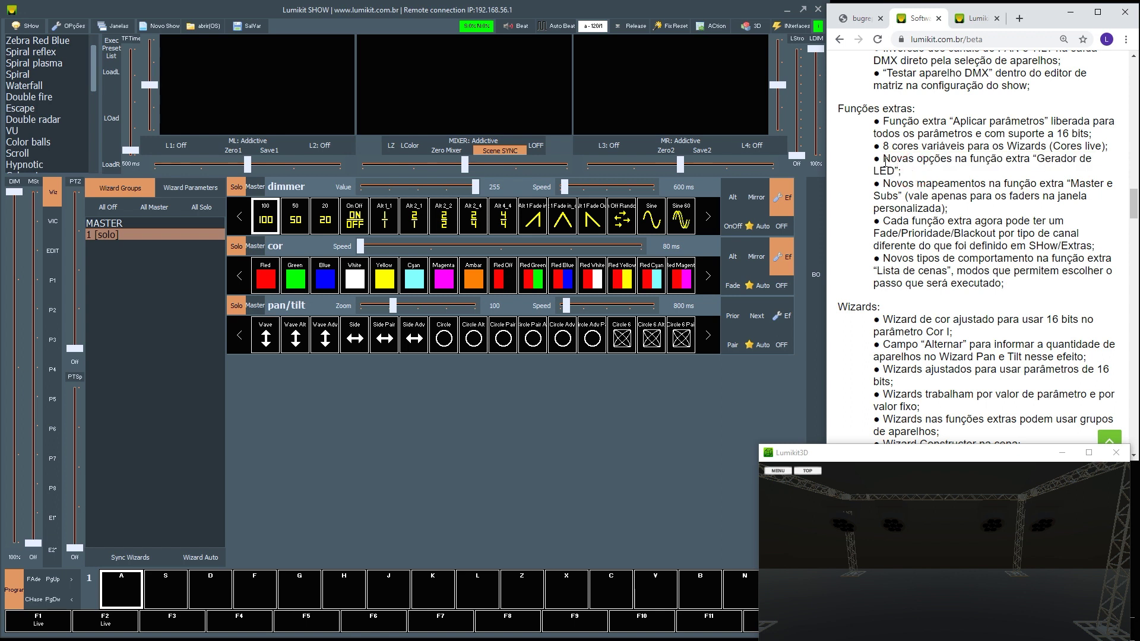
{"action": "left_click_drag", "start_coordinate": [884, 159], "coordinate": [902, 170]}
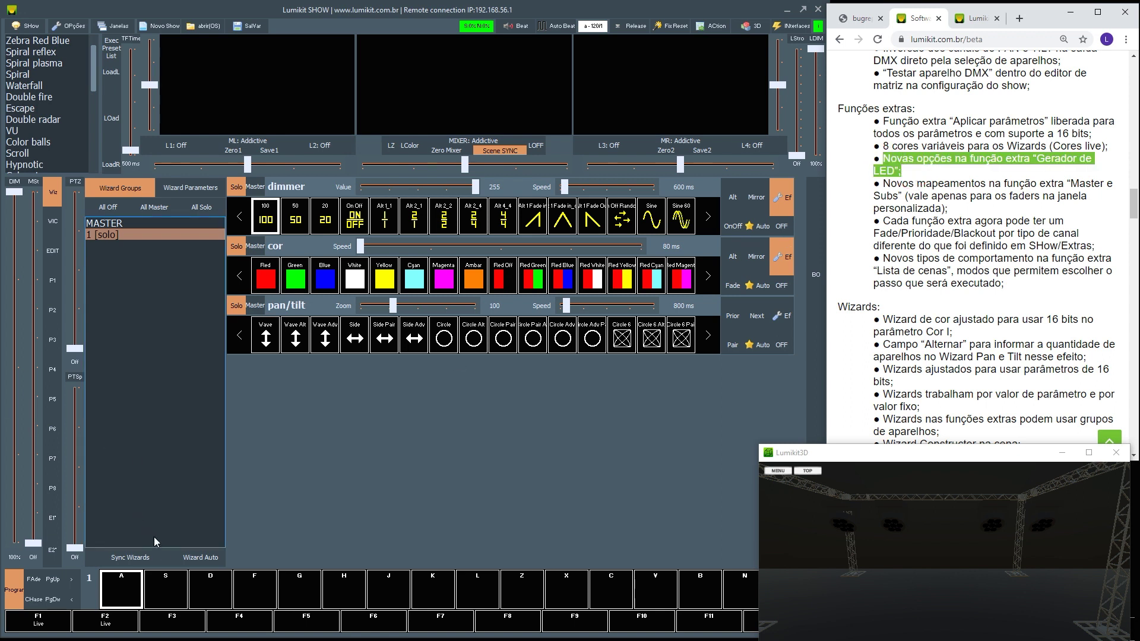
- Assign Gerador de LED to extra function F3, review its preset-loading options, and close the function editor
{"action": "left_click", "coordinate": [200, 526]}
{"action": "right_click", "coordinate": [194, 604]}
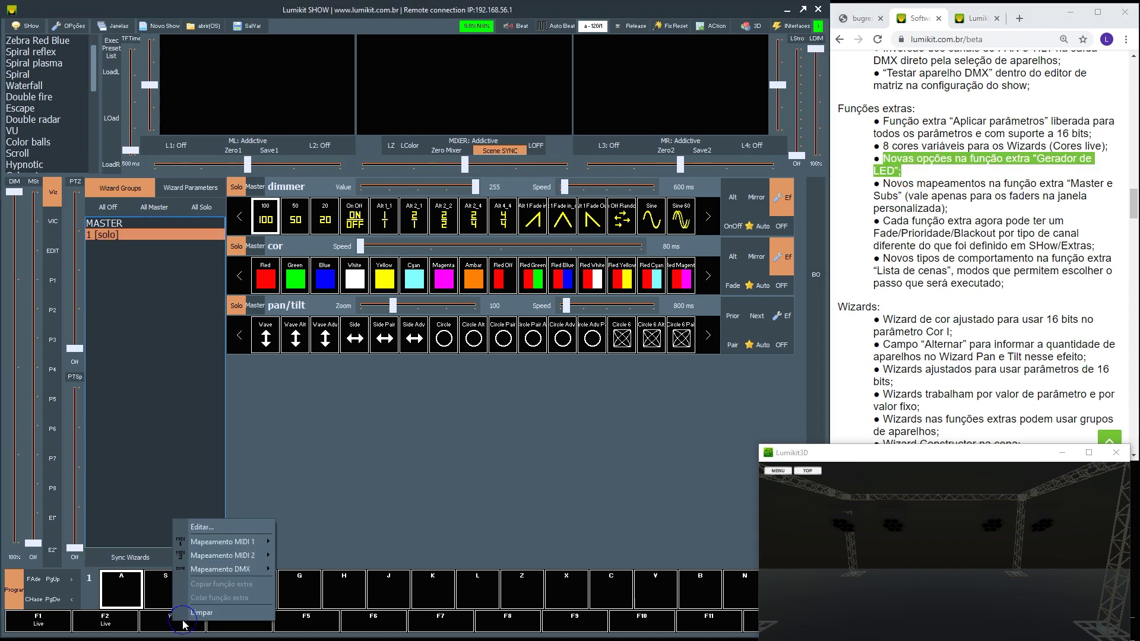
{"action": "left_click", "coordinate": [205, 528]}
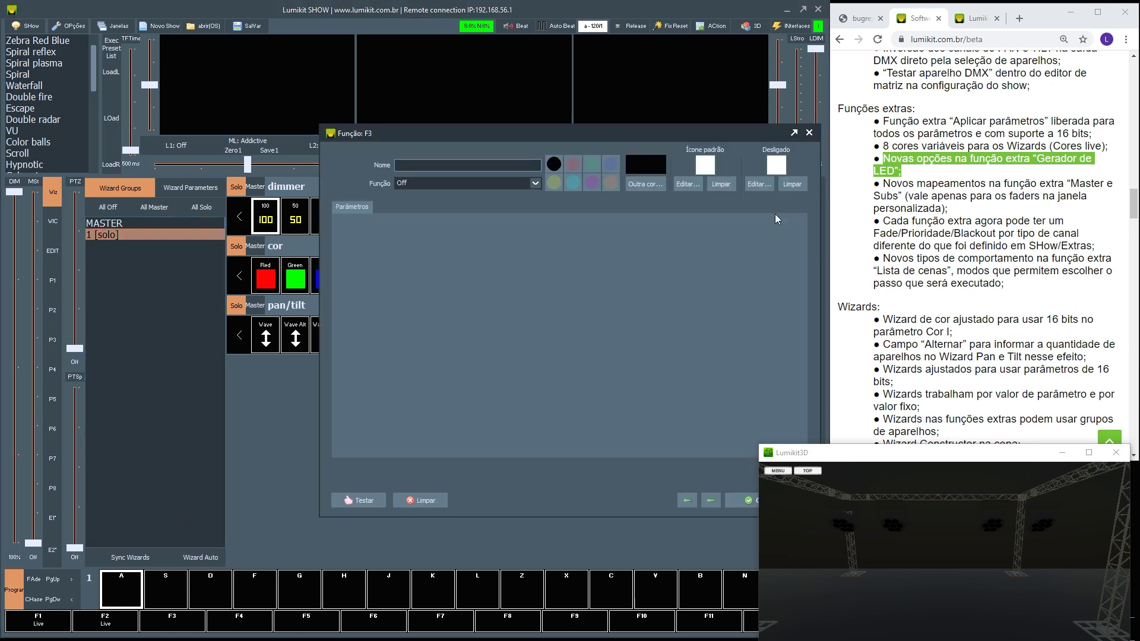
{"action": "left_click", "coordinate": [535, 183]}
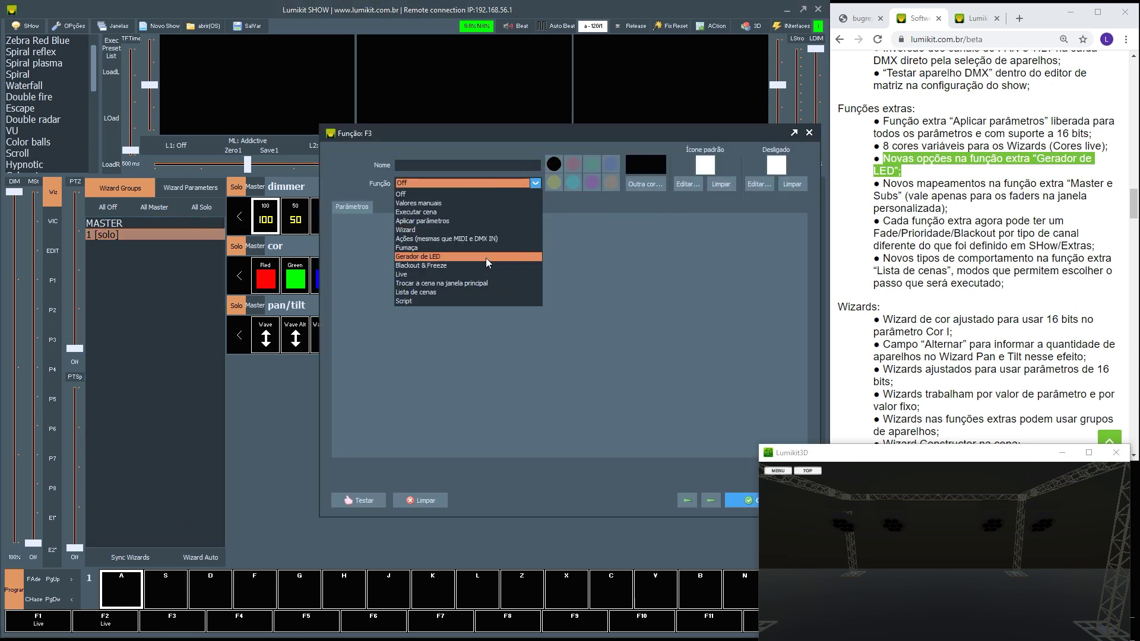
{"action": "left_click", "coordinate": [485, 258]}
{"action": "left_click", "coordinate": [520, 233]}
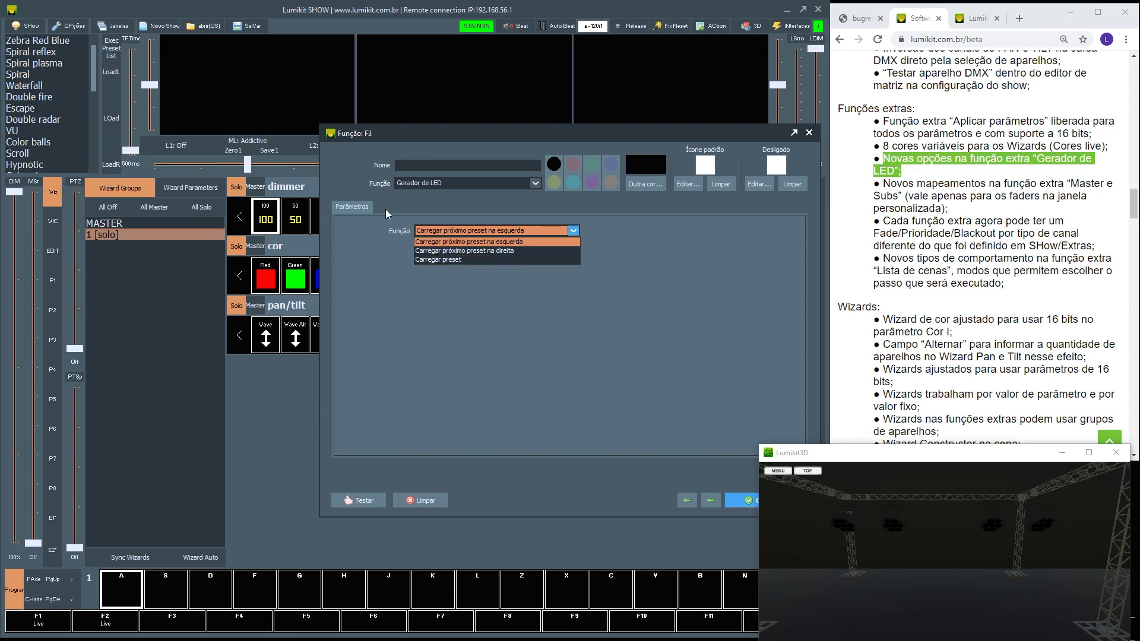
{"action": "left_click", "coordinate": [368, 243]}
{"action": "left_click", "coordinate": [808, 133]}
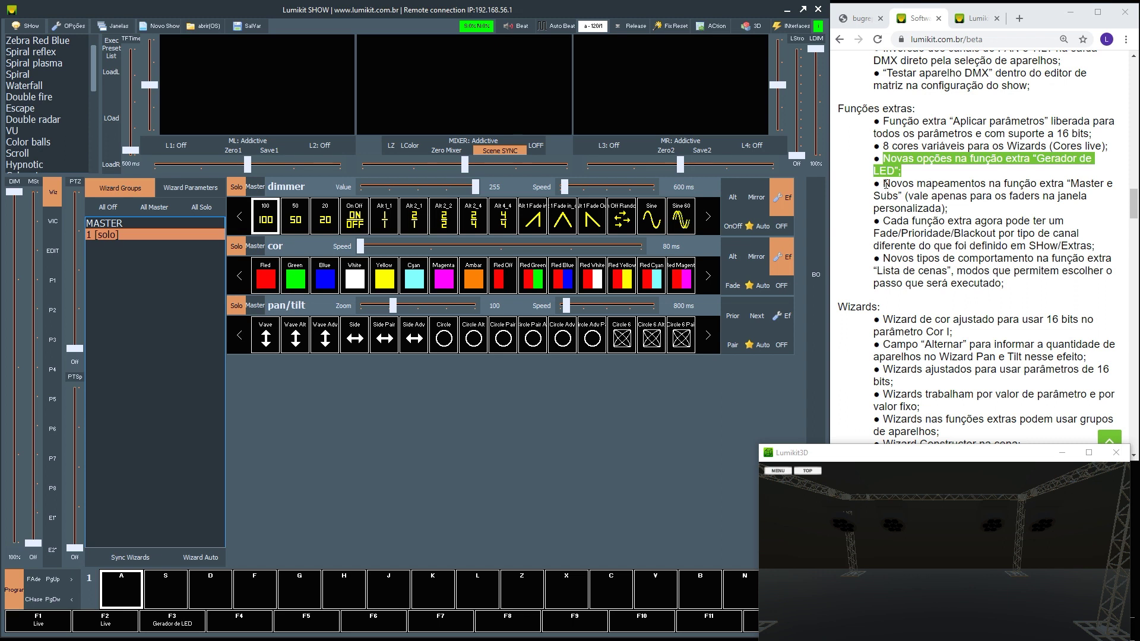
- Highlight the release note on the Master e Subs mappings, then activate custom window 1 and open it
{"action": "left_click_drag", "start_coordinate": [884, 184], "coordinate": [956, 213]}
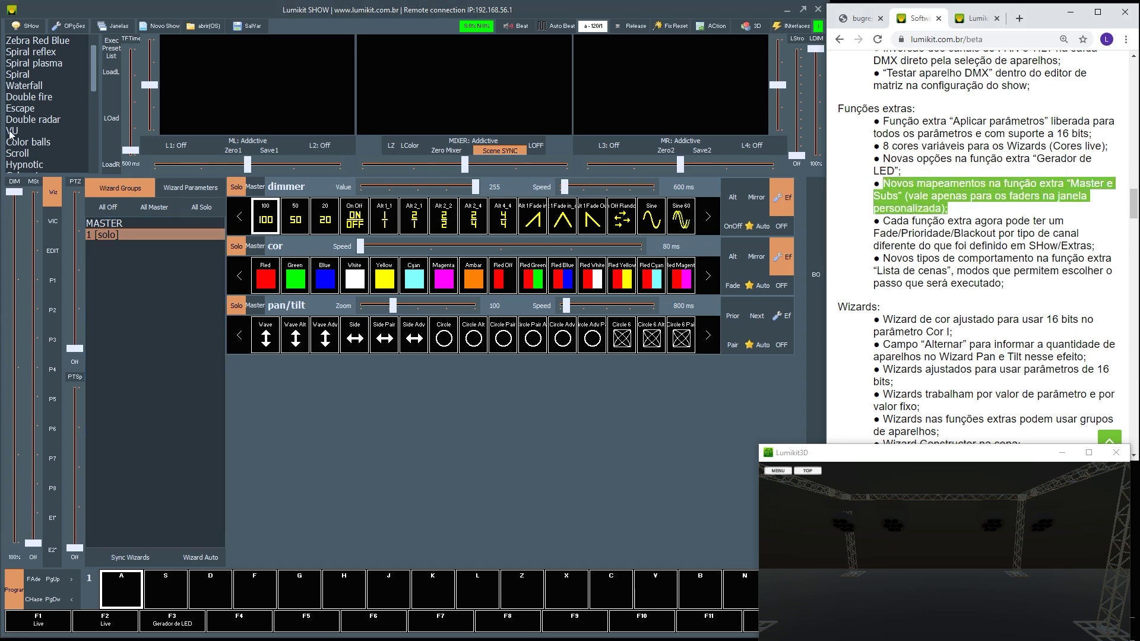
{"action": "left_click", "coordinate": [115, 30]}
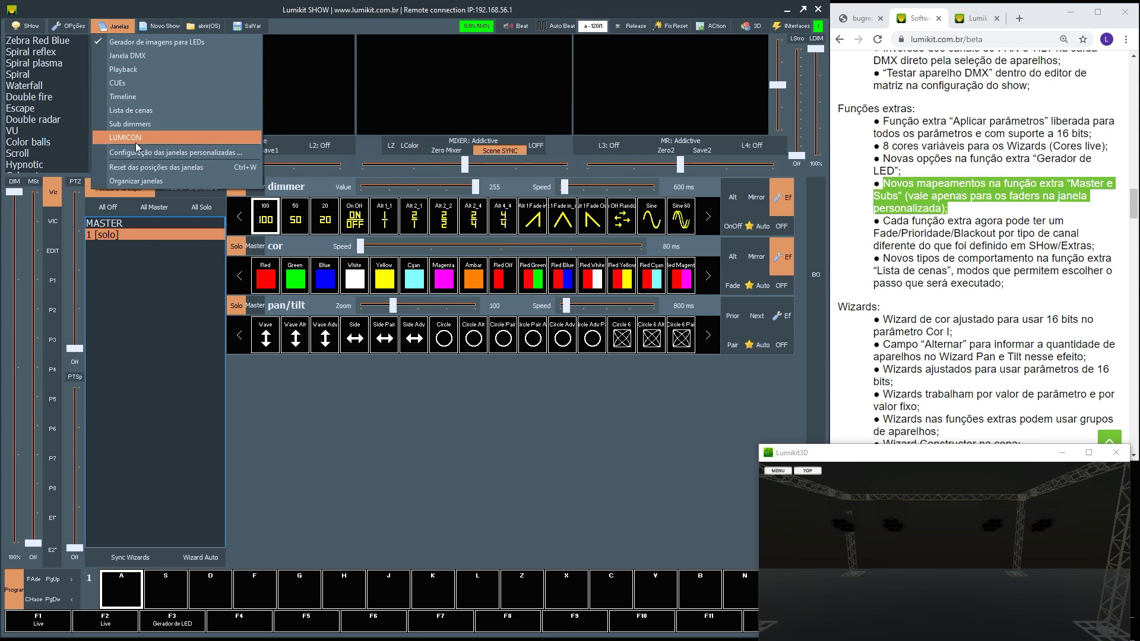
{"action": "left_click", "coordinate": [136, 152]}
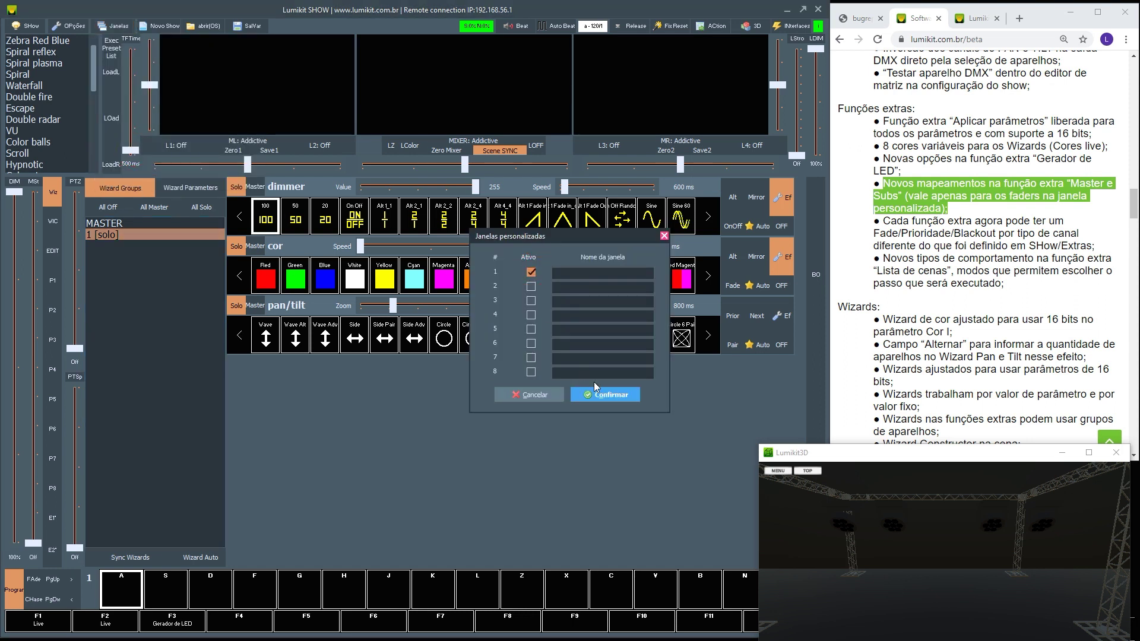
{"action": "left_click", "coordinate": [601, 395]}
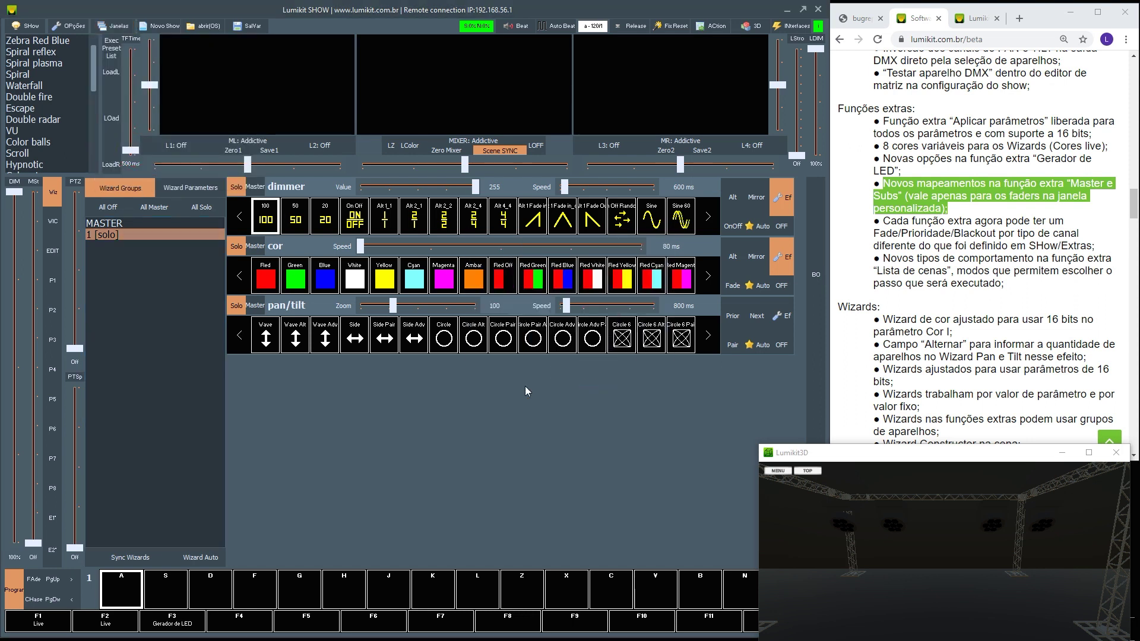
{"action": "left_click", "coordinate": [115, 26]}
{"action": "left_click", "coordinate": [142, 157]}
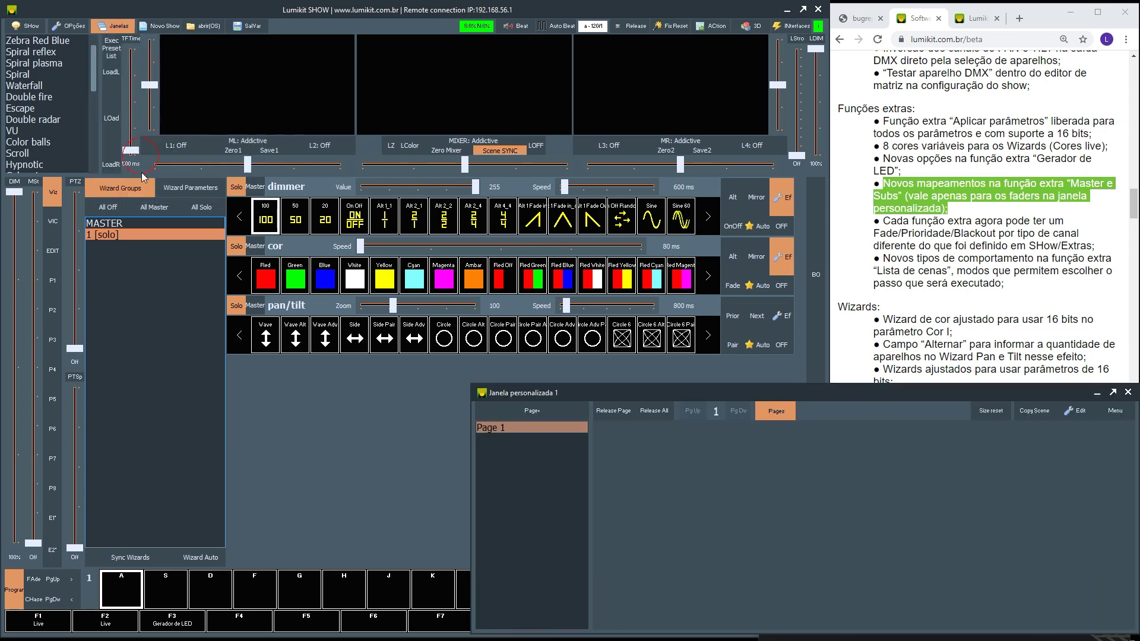
- Reposition Janela personalizada 1, enable its editing mode, and add a vertical fader to Page 1, stretching it slightly taller
{"action": "left_click_drag", "start_coordinate": [676, 392], "coordinate": [239, 269]}
{"action": "left_click", "coordinate": [624, 288]}
{"action": "right_click", "coordinate": [292, 334]}
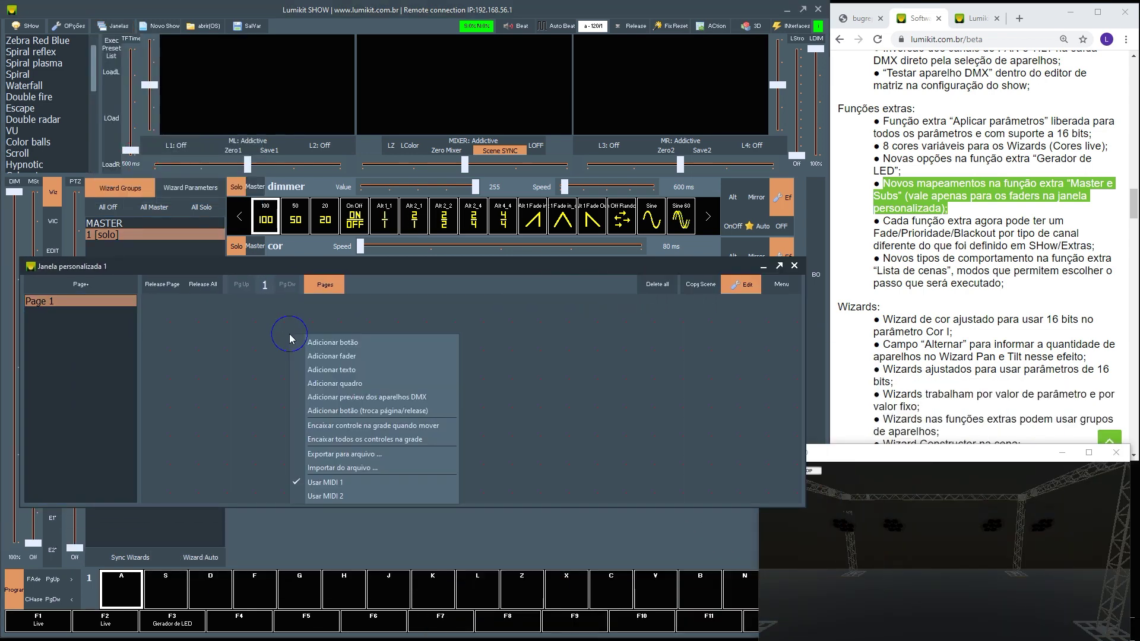
{"action": "left_click", "coordinate": [324, 357]}
{"action": "left_click_drag", "start_coordinate": [302, 369], "coordinate": [302, 434]}
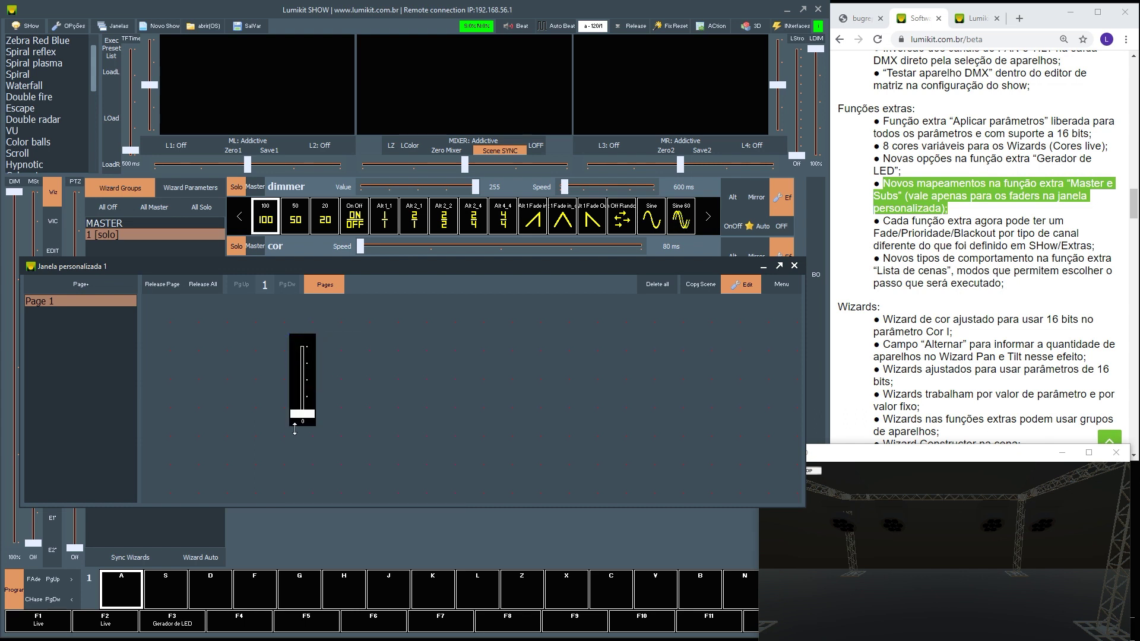
- Assign the Masters e subs function to the new fader with the Gerador de LED velocidade esquerda mapping, and close its function editor
{"action": "right_click", "coordinate": [302, 387]}
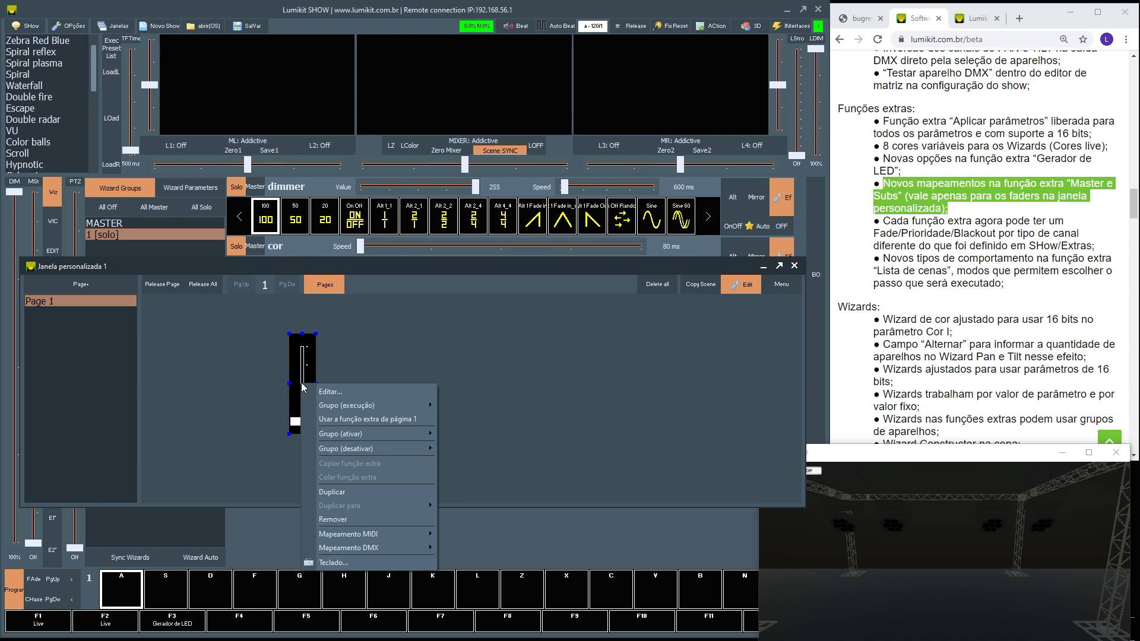
{"action": "left_click", "coordinate": [376, 394]}
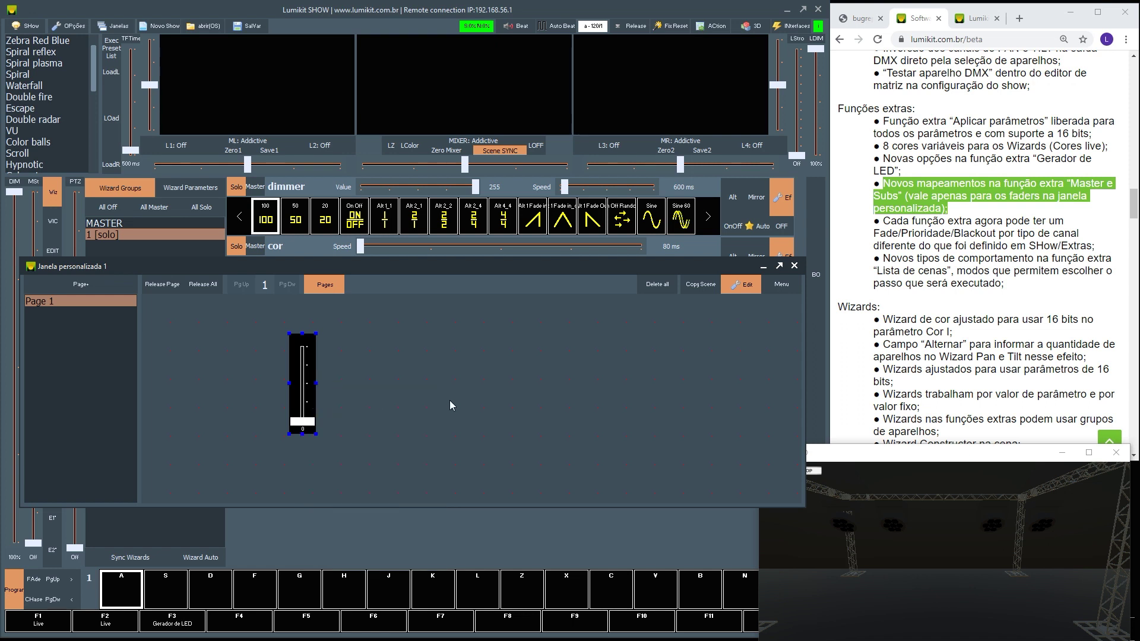
{"action": "left_click_drag", "start_coordinate": [458, 138], "coordinate": [513, 194]}
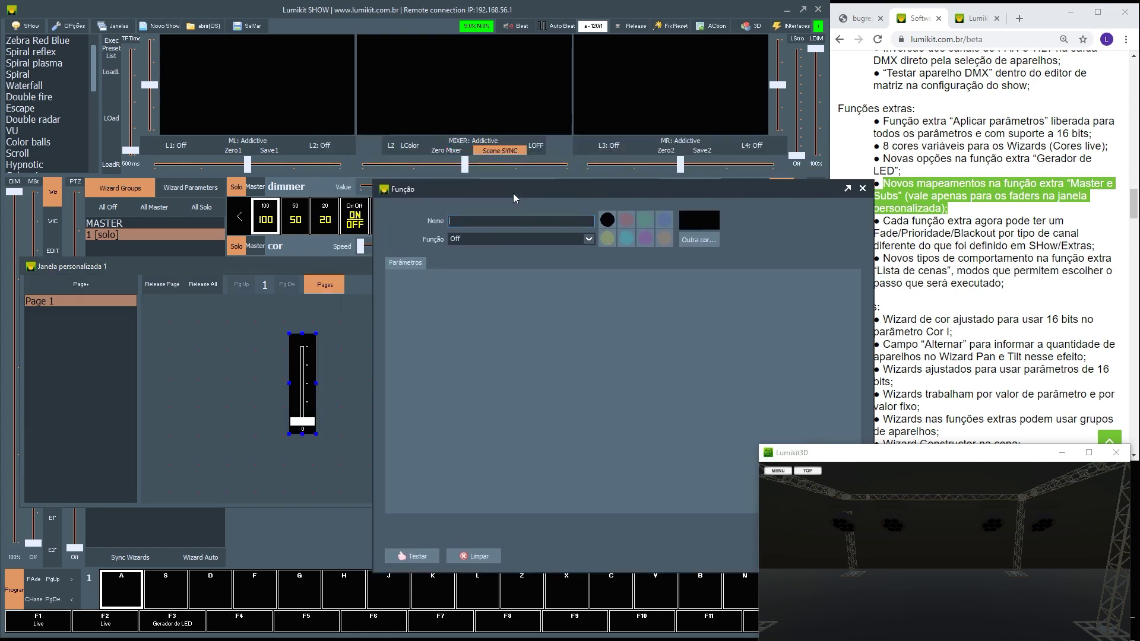
{"action": "left_click", "coordinate": [496, 241]}
{"action": "left_click", "coordinate": [493, 308]}
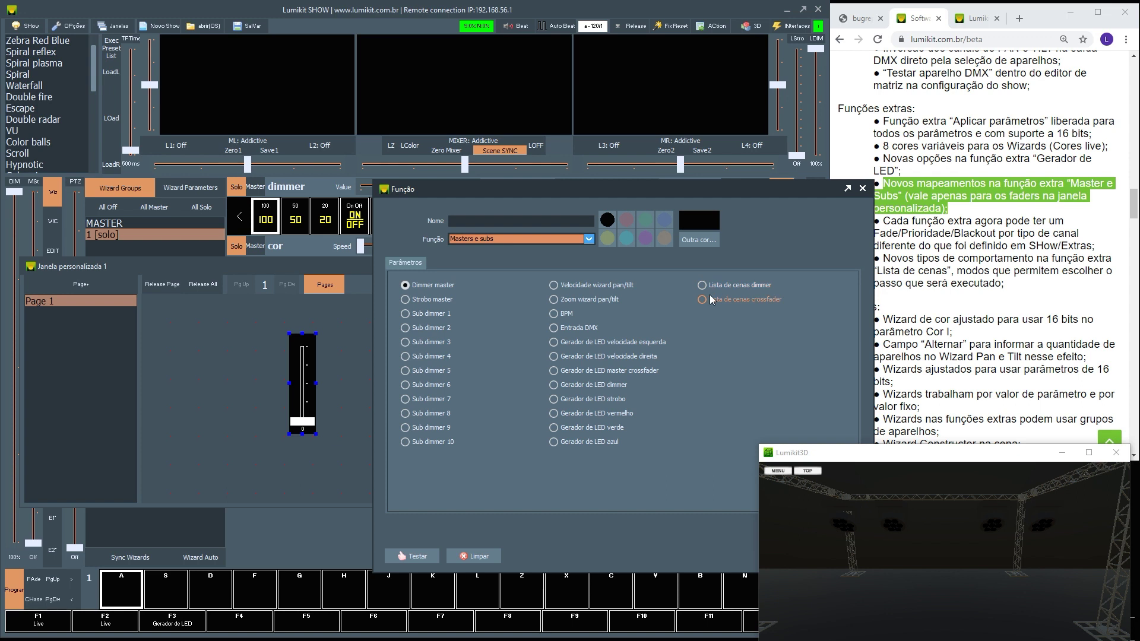
{"action": "left_click", "coordinate": [606, 343]}
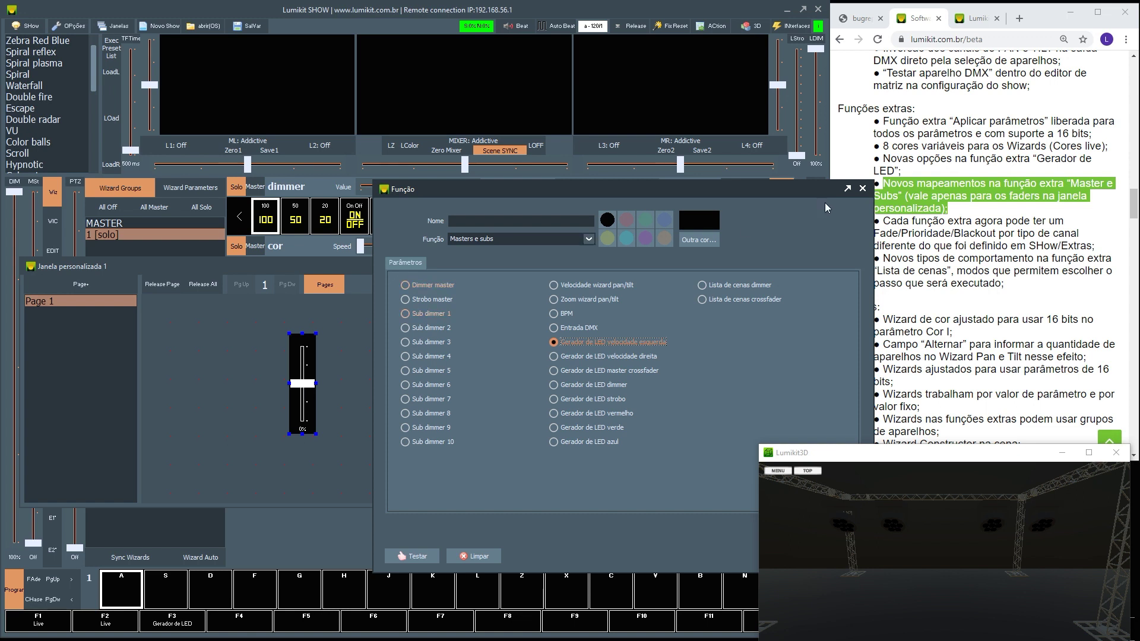
{"action": "left_click", "coordinate": [862, 188]}
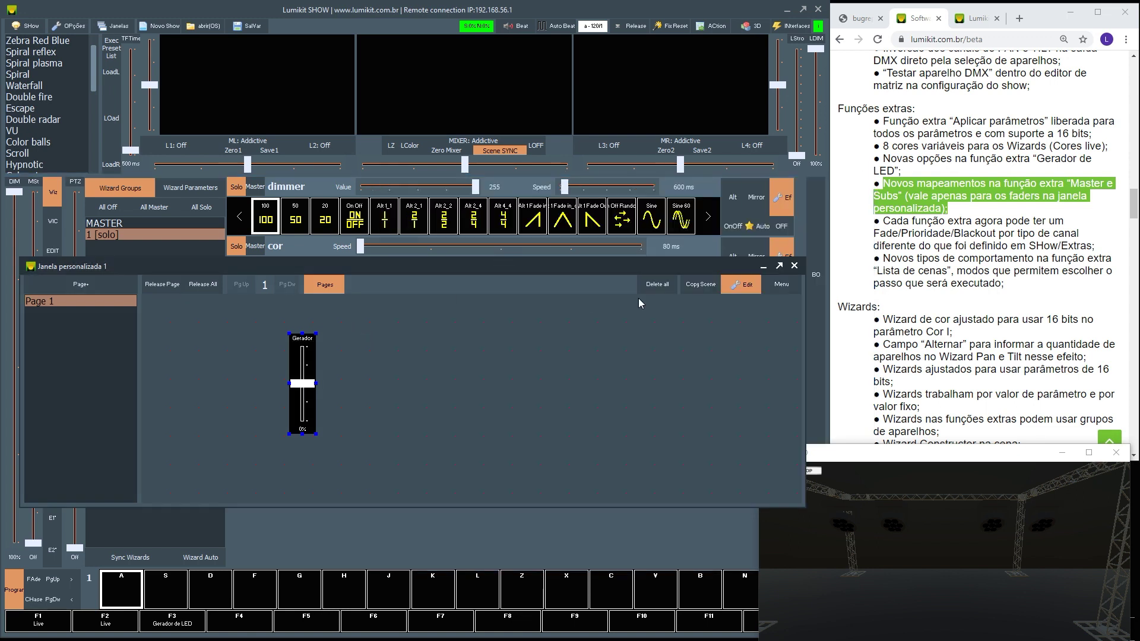
- Turn off editing mode in Janela personalizada 1, try out the Gerador fader, and close the window
{"action": "left_click", "coordinate": [741, 285]}
{"action": "mouse_move", "coordinate": [281, 385]}
{"action": "left_mouse_down"}
{"action": "mouse_move", "coordinate": [281, 367]}
{"action": "mouse_move", "coordinate": [277, 389]}
{"action": "left_mouse_up"}
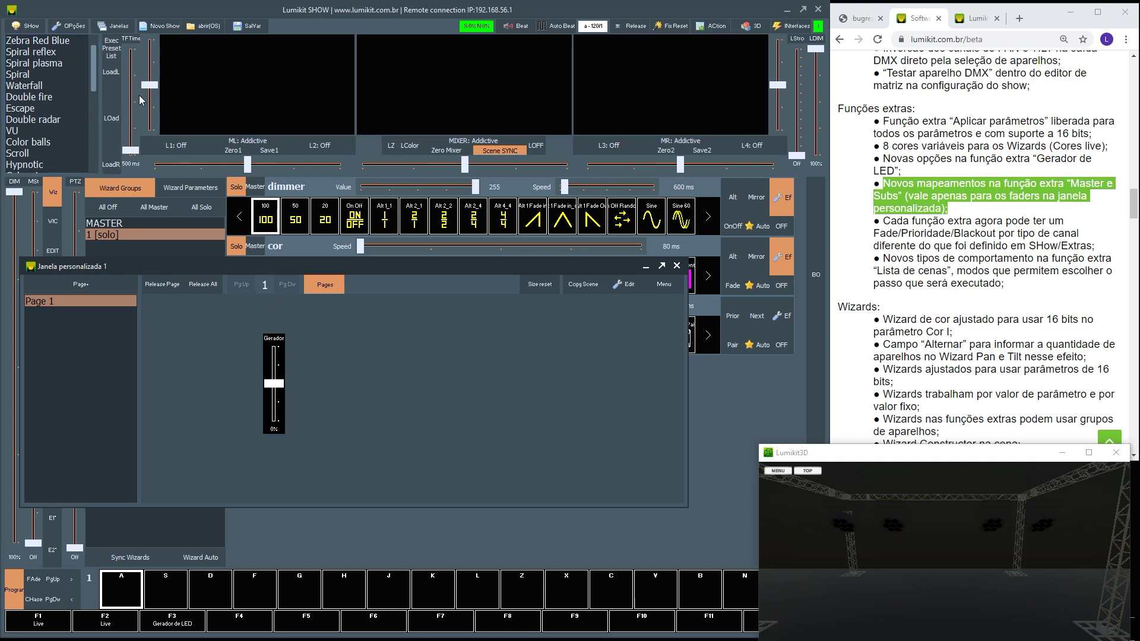
{"action": "left_click_drag", "start_coordinate": [279, 384], "coordinate": [273, 383]}
{"action": "left_click", "coordinate": [676, 265]}
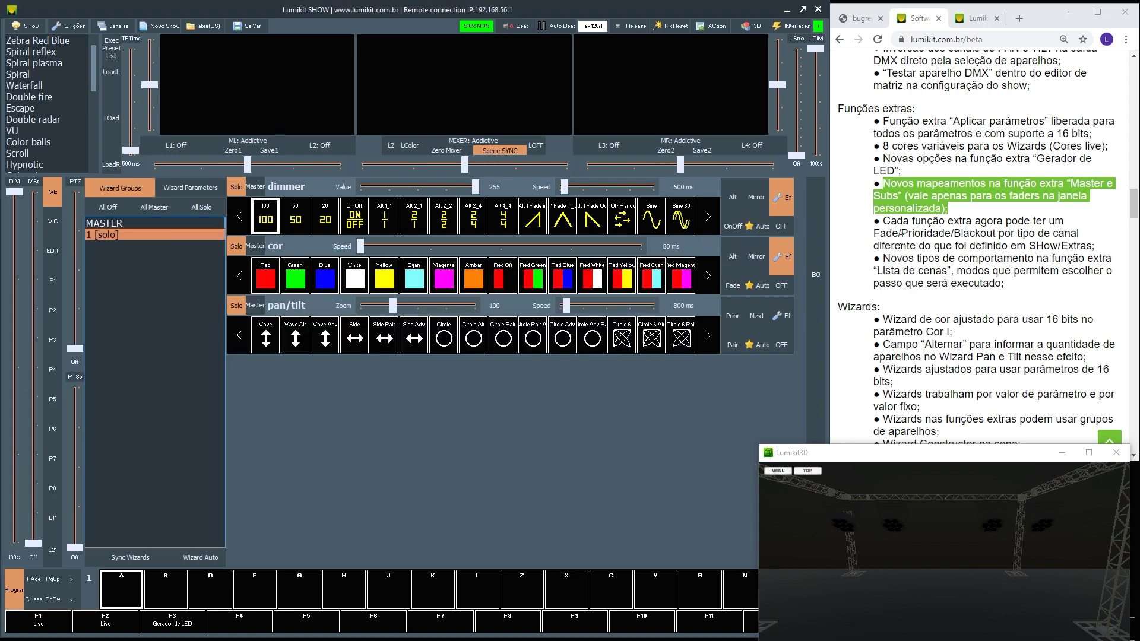
- Highlight the release note on per-function Fade/Prioridade/Blackout and review the Dimmer row in the show configuration's Extras settings
{"action": "left_click_drag", "start_coordinate": [886, 226], "coordinate": [1096, 245]}
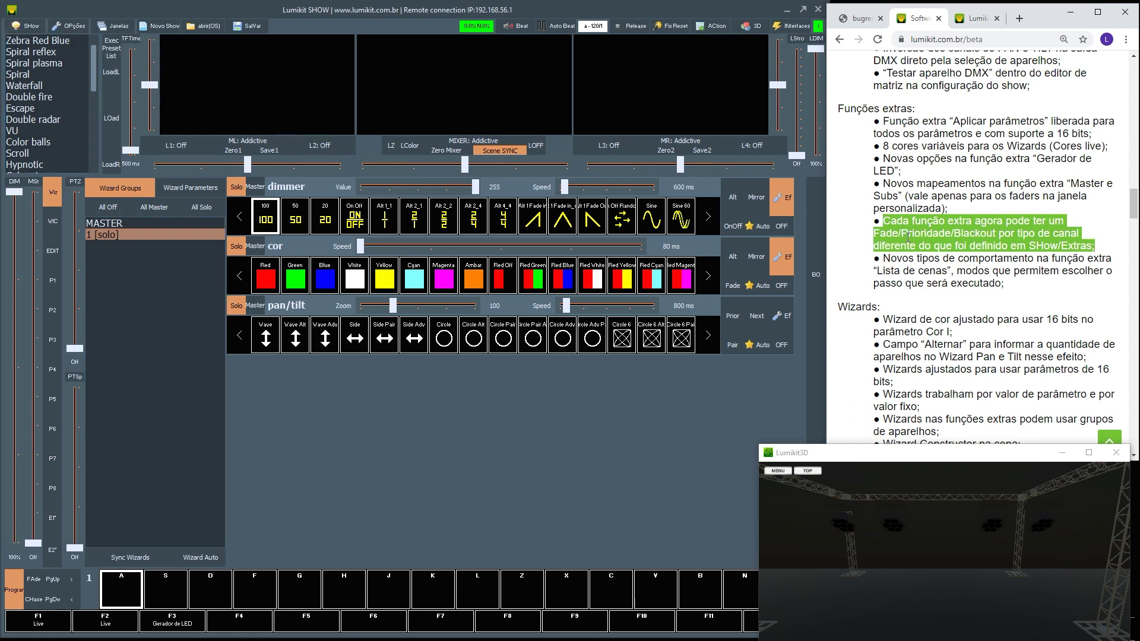
{"action": "left_click", "coordinate": [62, 19]}
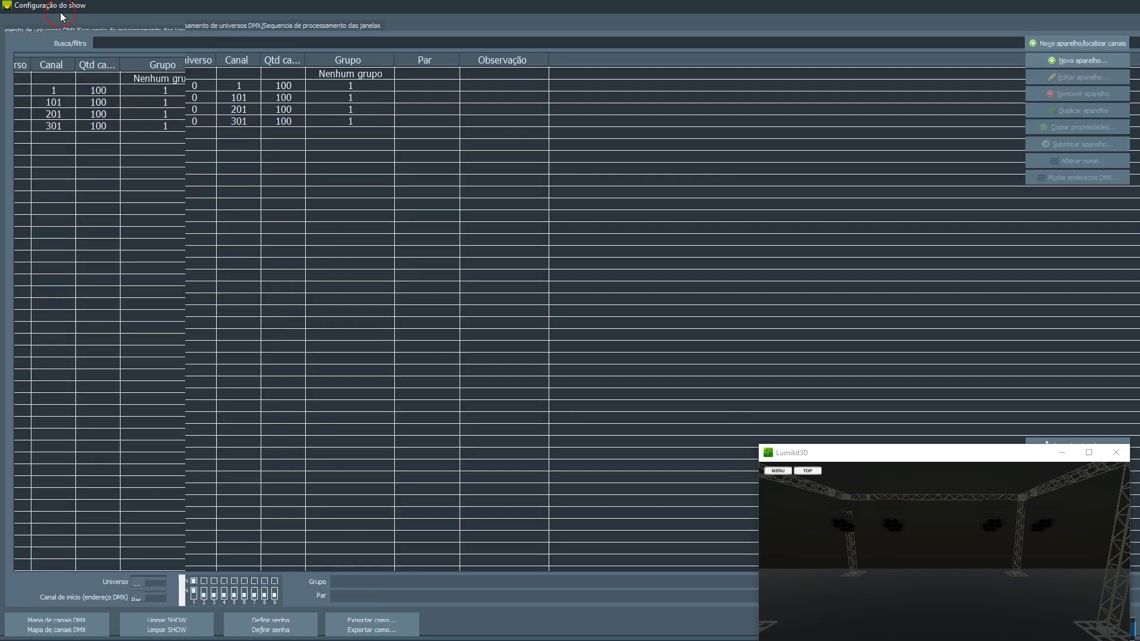
{"action": "left_click", "coordinate": [74, 28]}
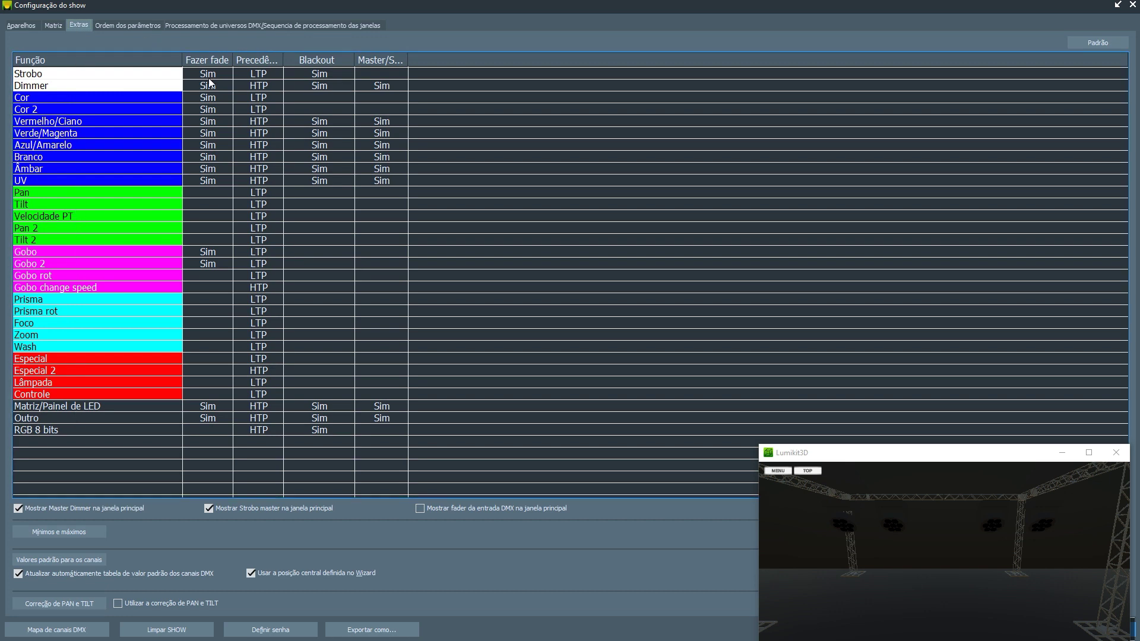
{"action": "left_click", "coordinate": [259, 89]}
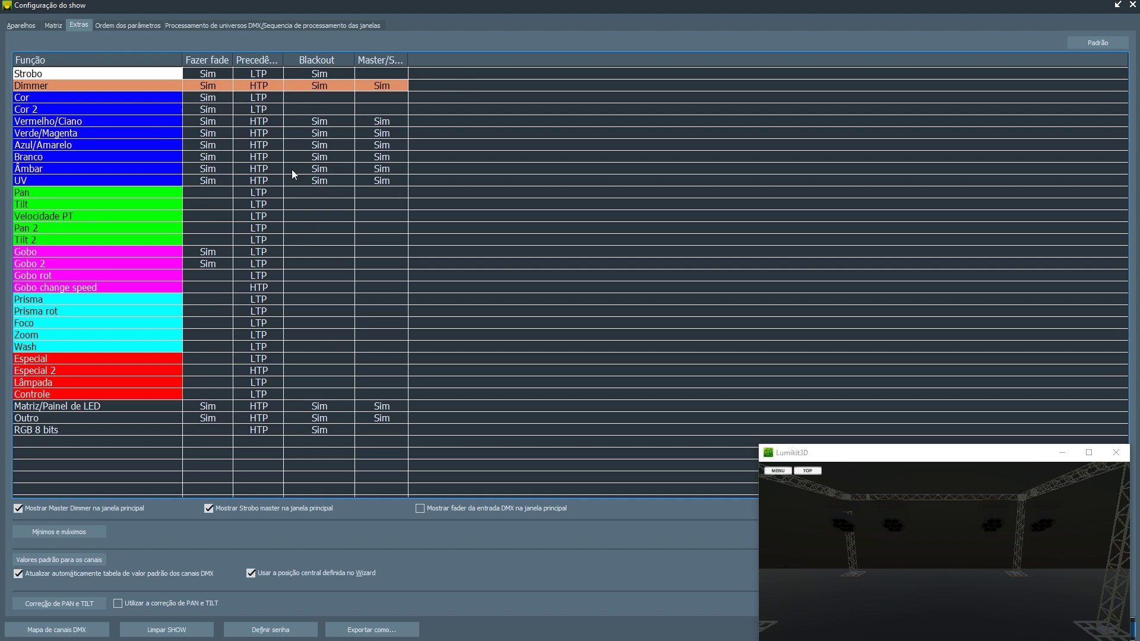
{"action": "left_click", "coordinate": [1133, 5]}
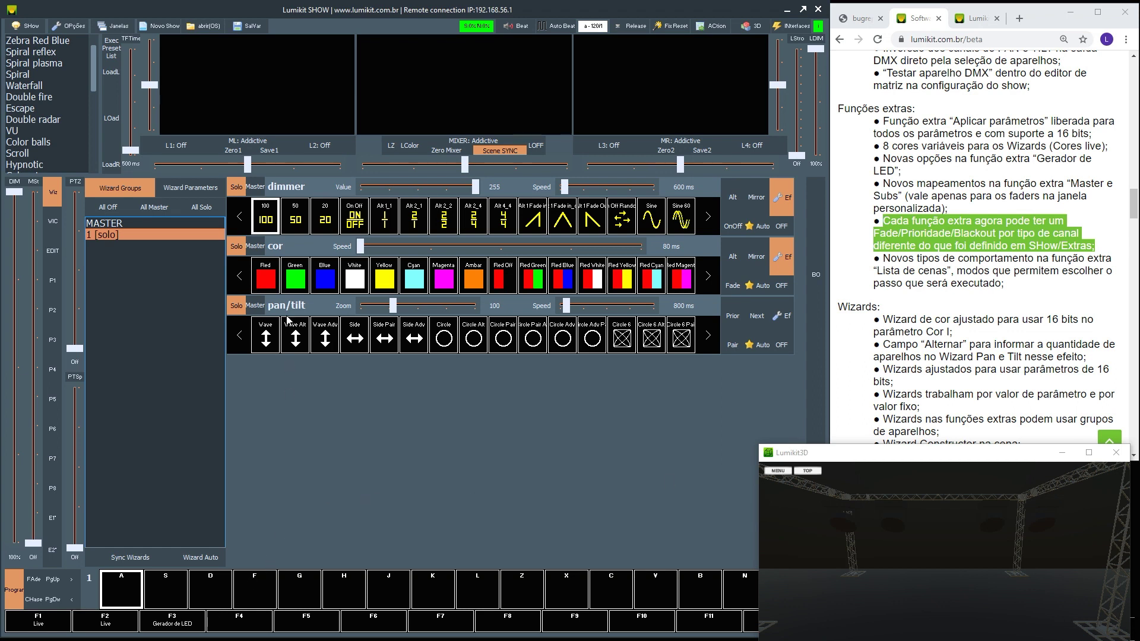
- Activate the Live extra function F1 and set the function type of F4 to Wizard
{"action": "left_click", "coordinate": [60, 618]}
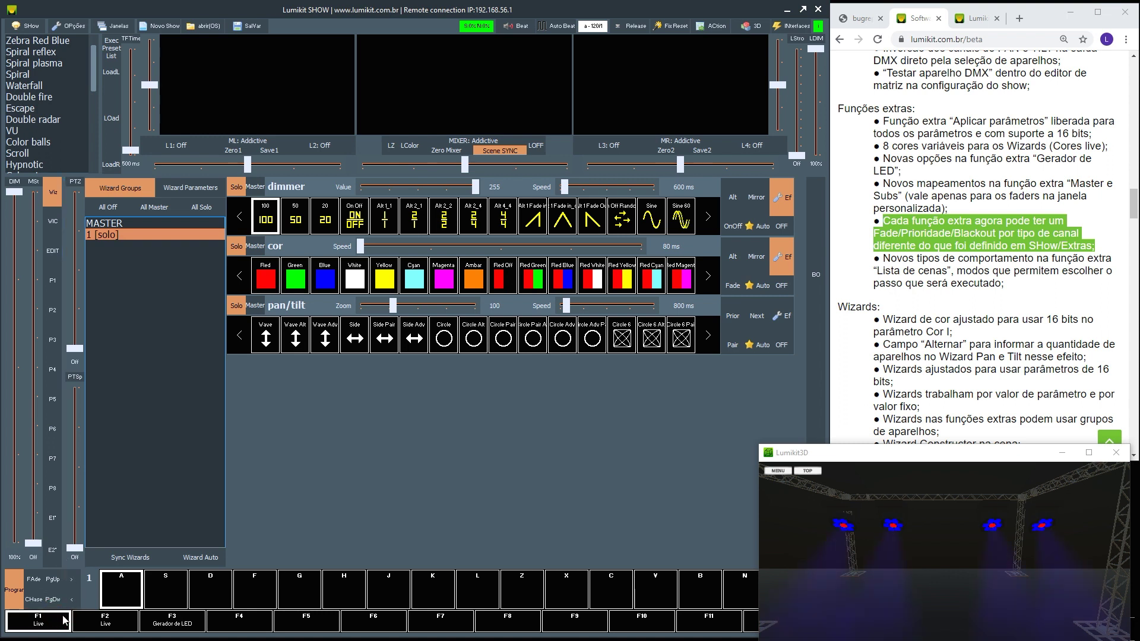
{"action": "right_click", "coordinate": [230, 630]}
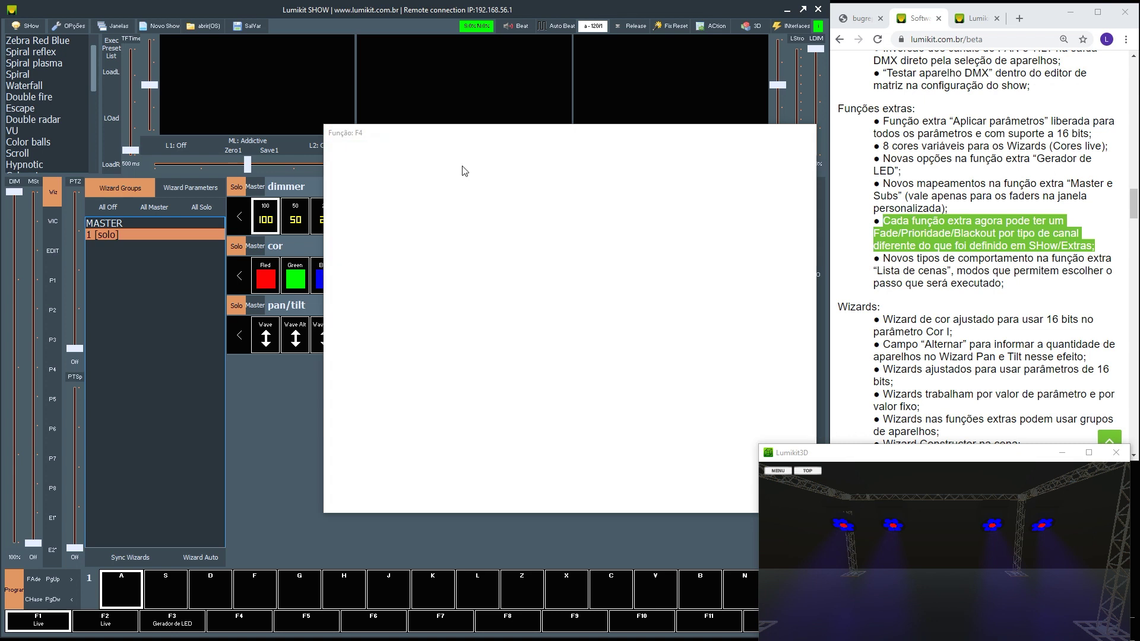
{"action": "left_click", "coordinate": [178, 199]}
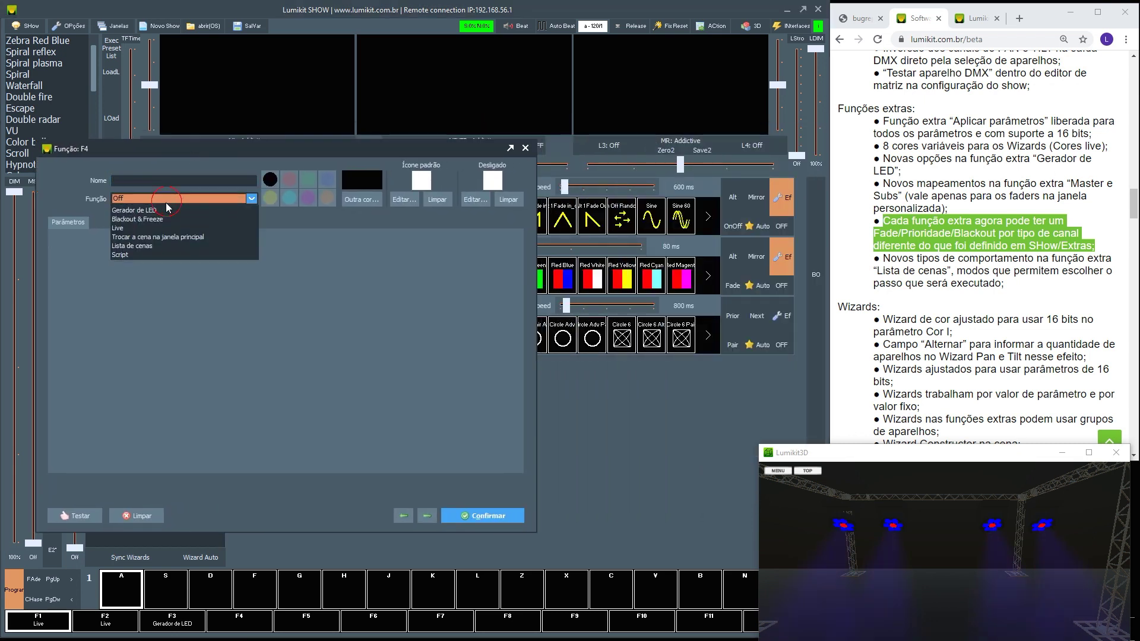
{"action": "left_click", "coordinate": [152, 246]}
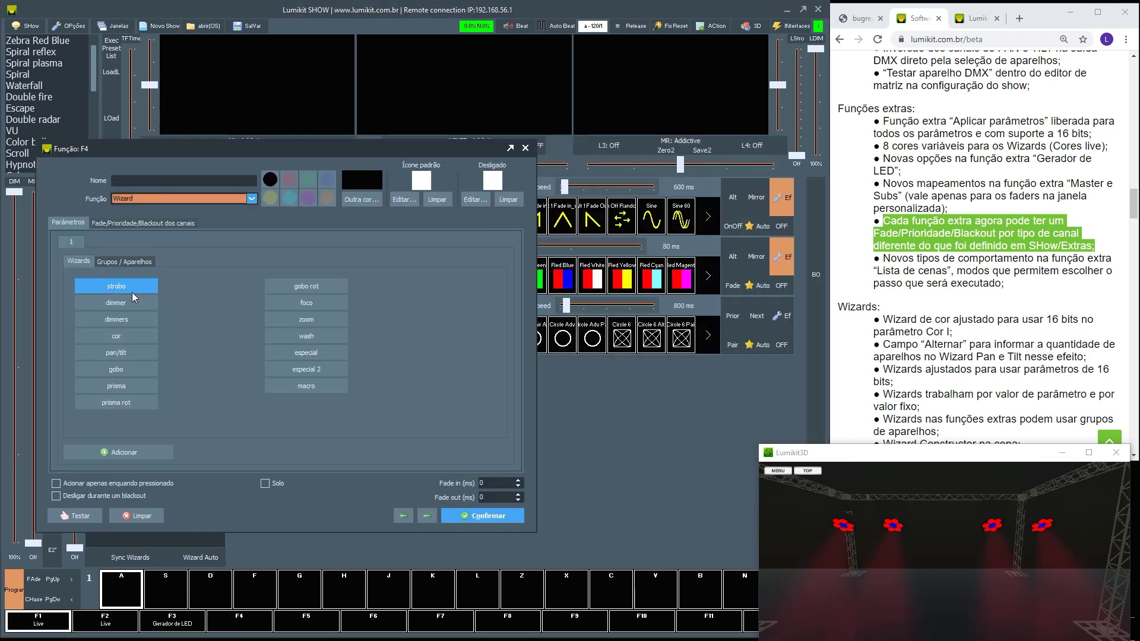
- Give F4's Wizard the On Off dimmer preset for wizard group 1, confirm it, and test F4 together with Live function F2
{"action": "left_click", "coordinate": [117, 305]}
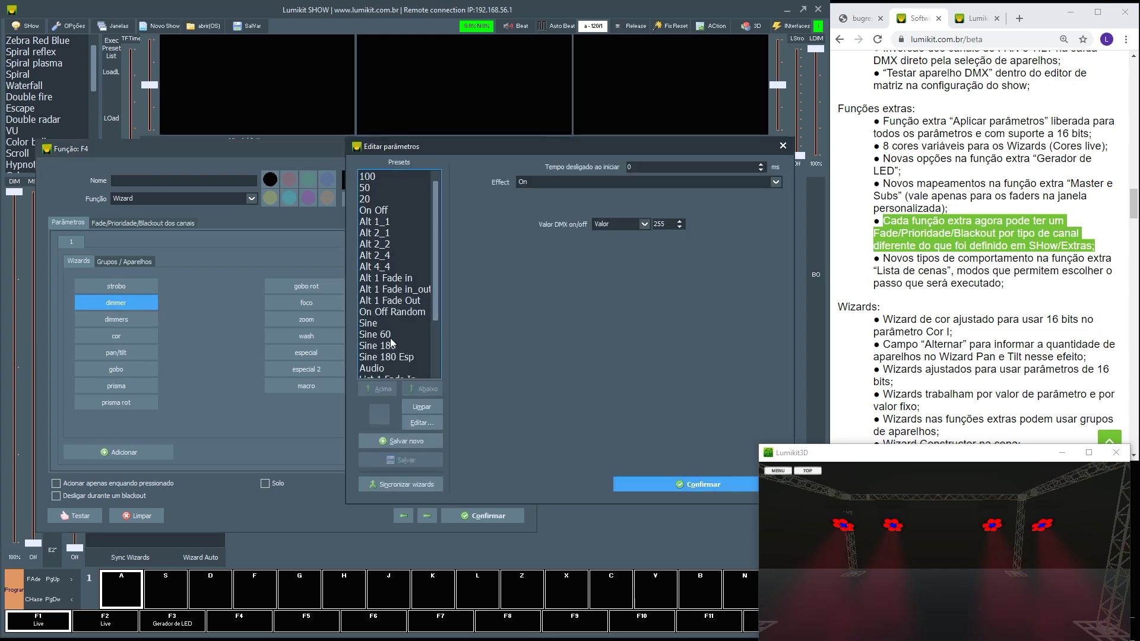
{"action": "left_click_drag", "start_coordinate": [466, 151], "coordinate": [291, 178]}
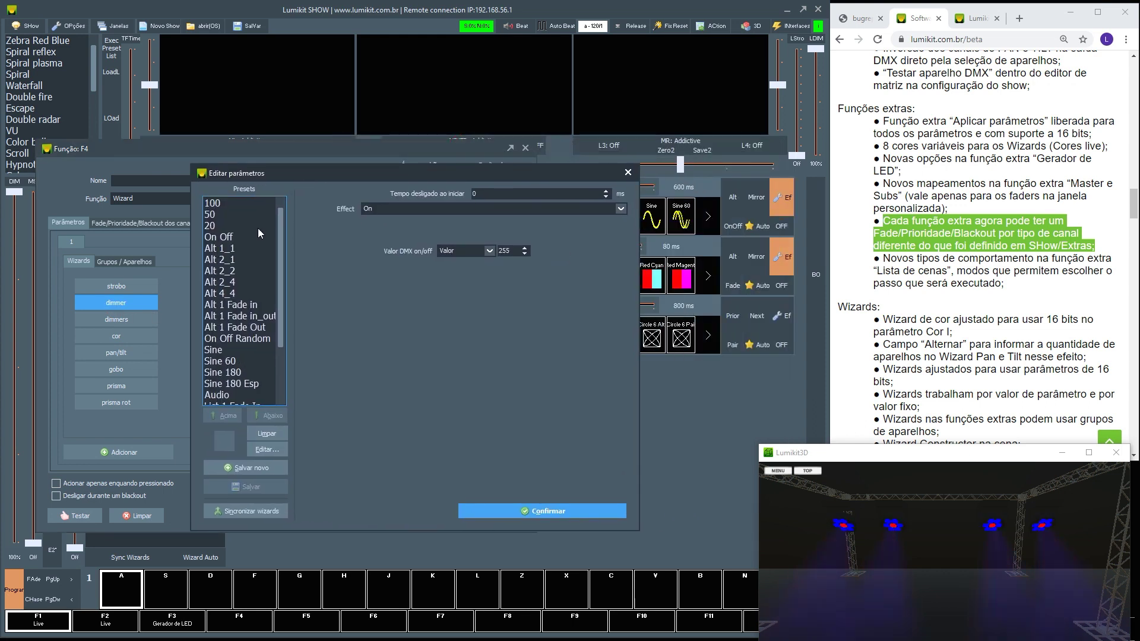
{"action": "left_click", "coordinate": [237, 234]}
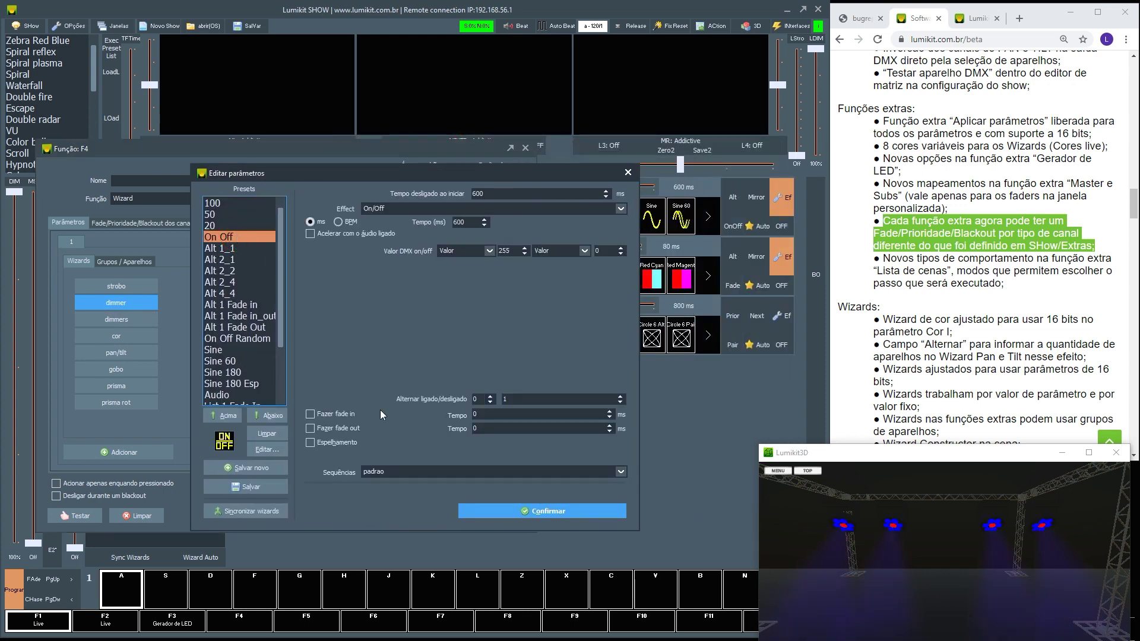
{"action": "left_click", "coordinate": [533, 514]}
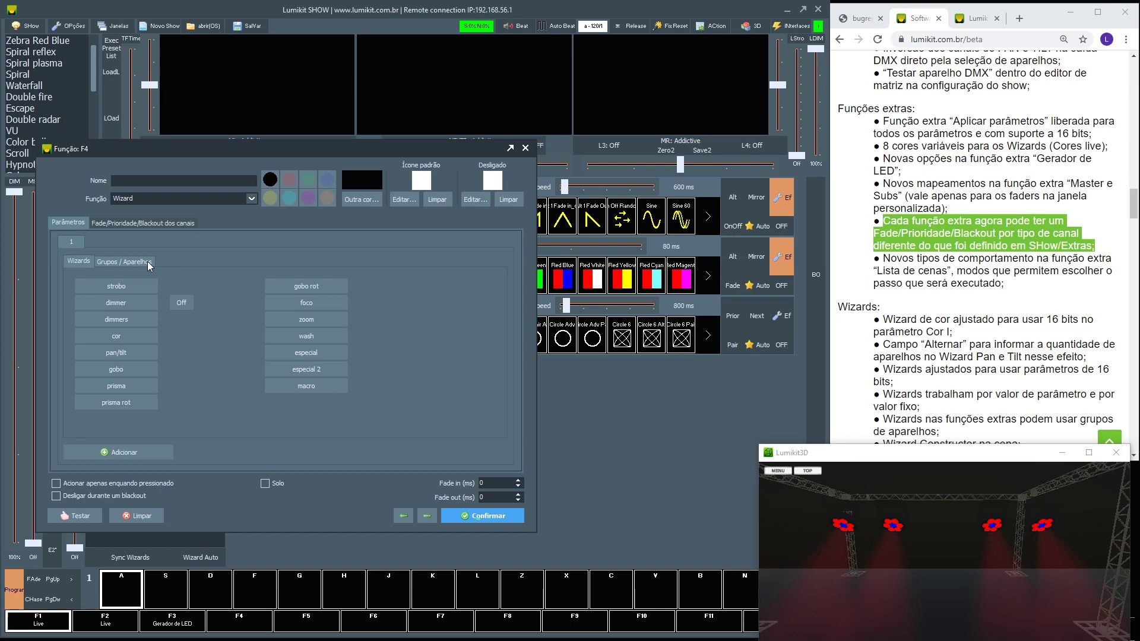
{"action": "left_click", "coordinate": [148, 263]}
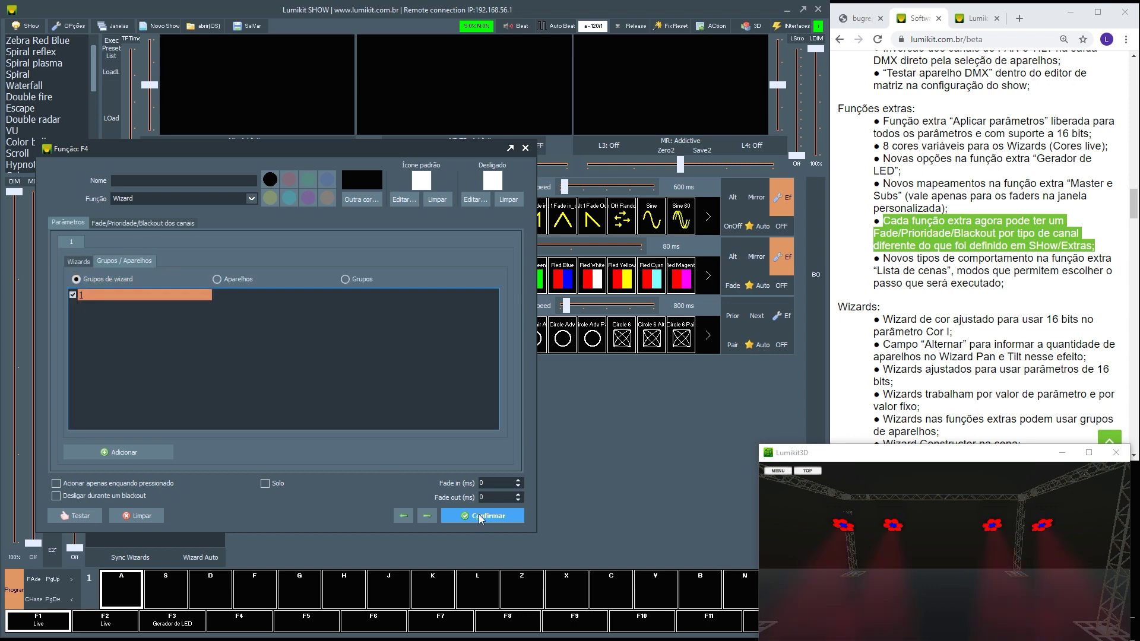
{"action": "left_click", "coordinate": [481, 516]}
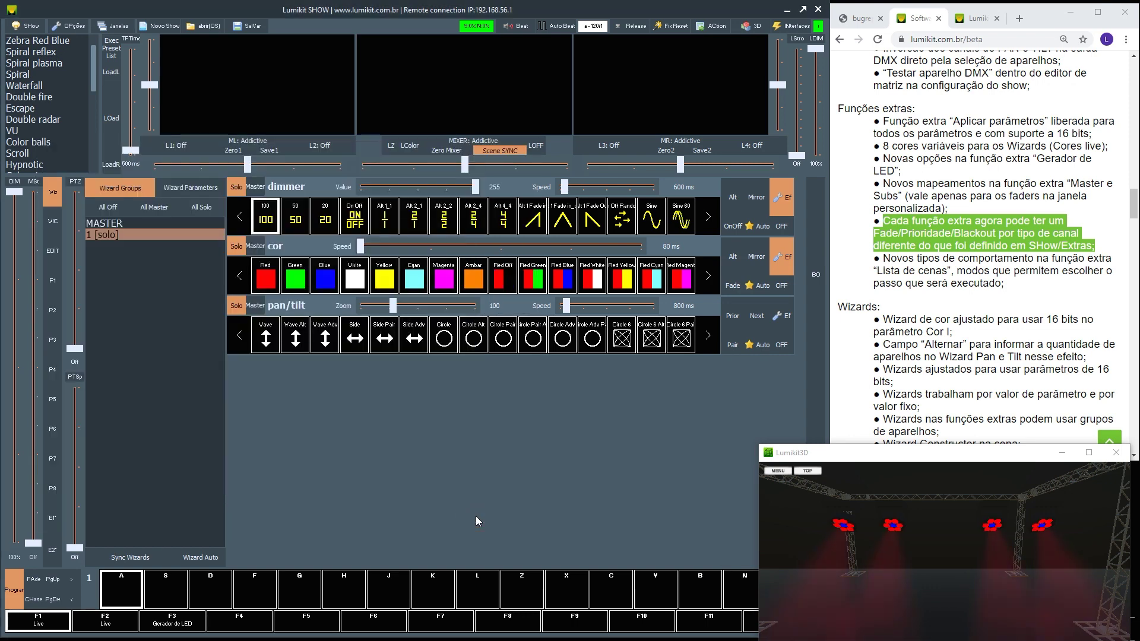
{"action": "left_click", "coordinate": [260, 622]}
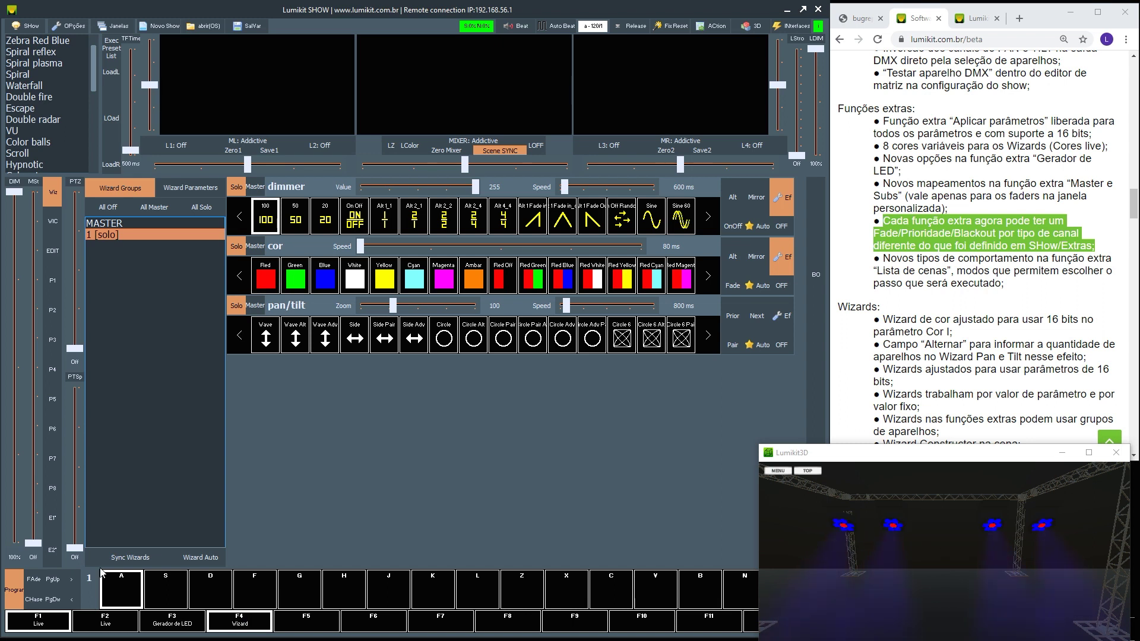
{"action": "left_click", "coordinate": [95, 618]}
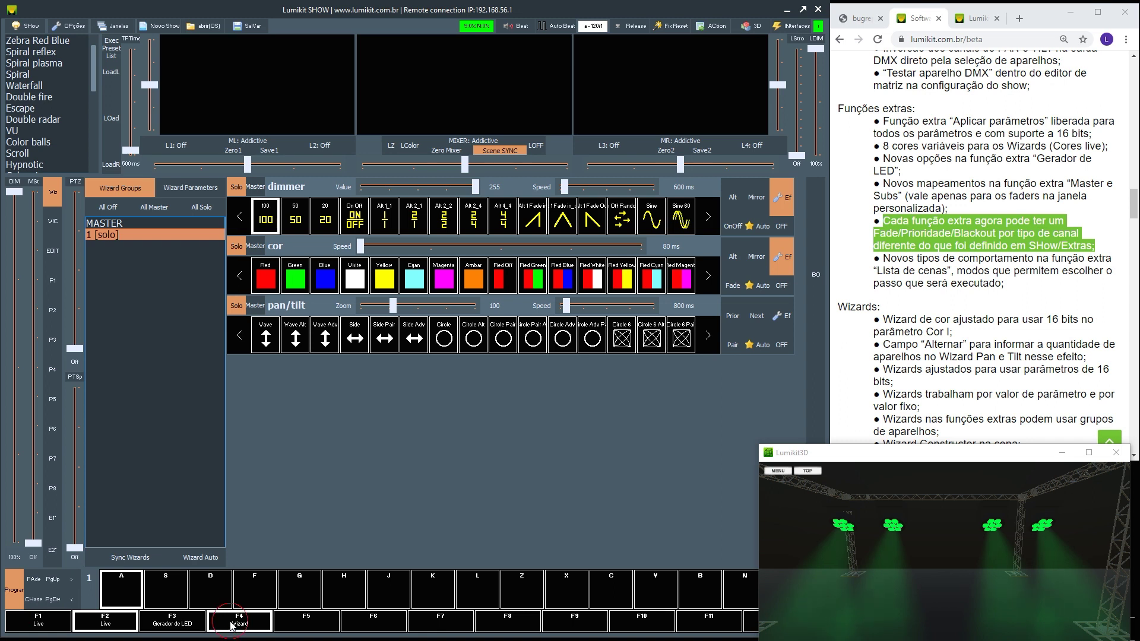
- Set the Dimmer precedence to LTP in the show configuration's Extras settings and test F4 again over Live function F2
{"action": "left_click", "coordinate": [19, 27]}
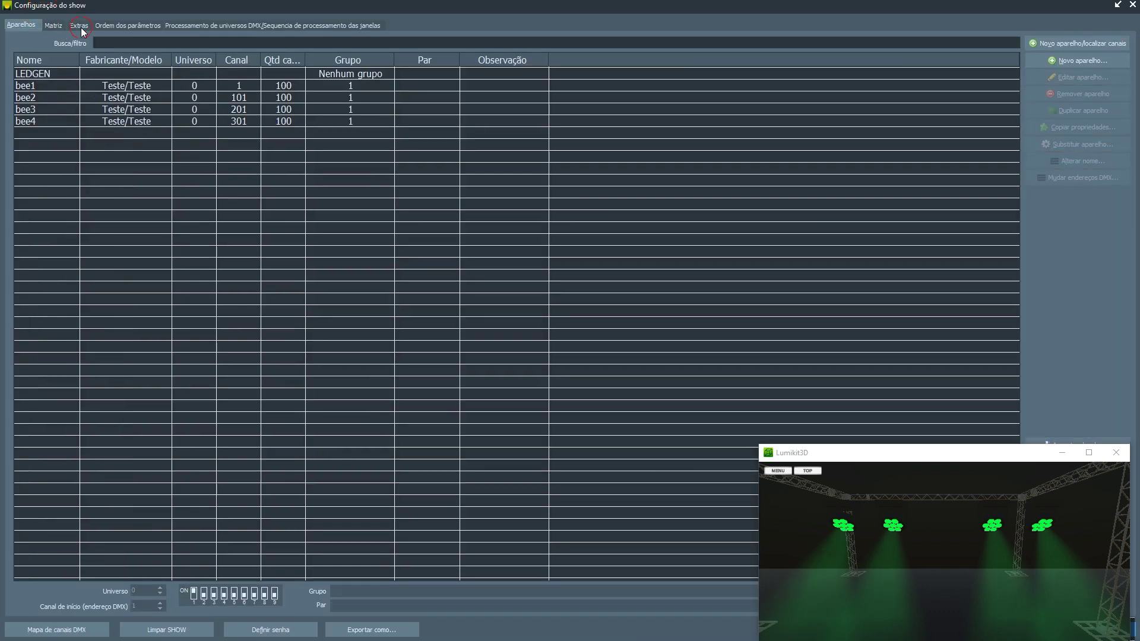
{"action": "left_click", "coordinate": [80, 26]}
{"action": "left_click", "coordinate": [224, 86]}
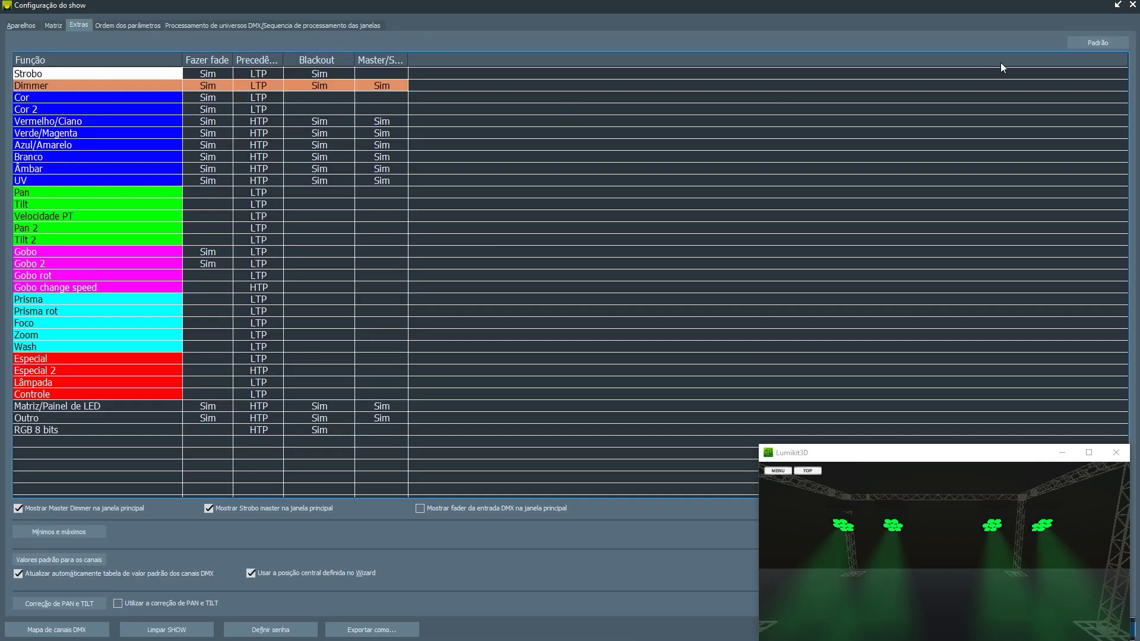
{"action": "left_click", "coordinate": [1132, 5]}
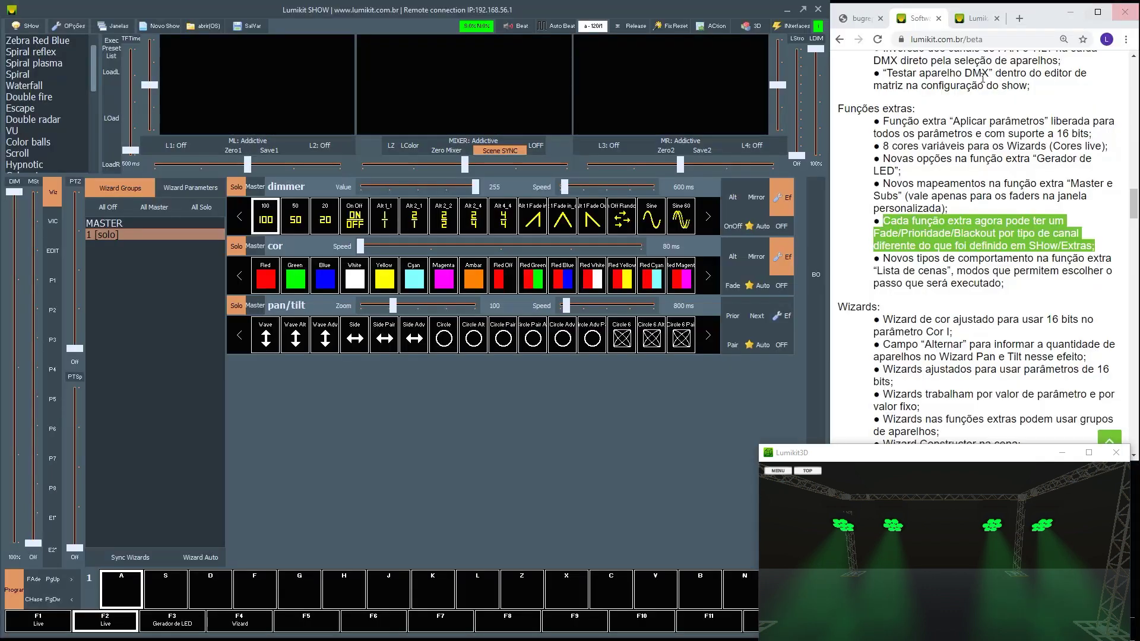
{"action": "left_click", "coordinate": [254, 624]}
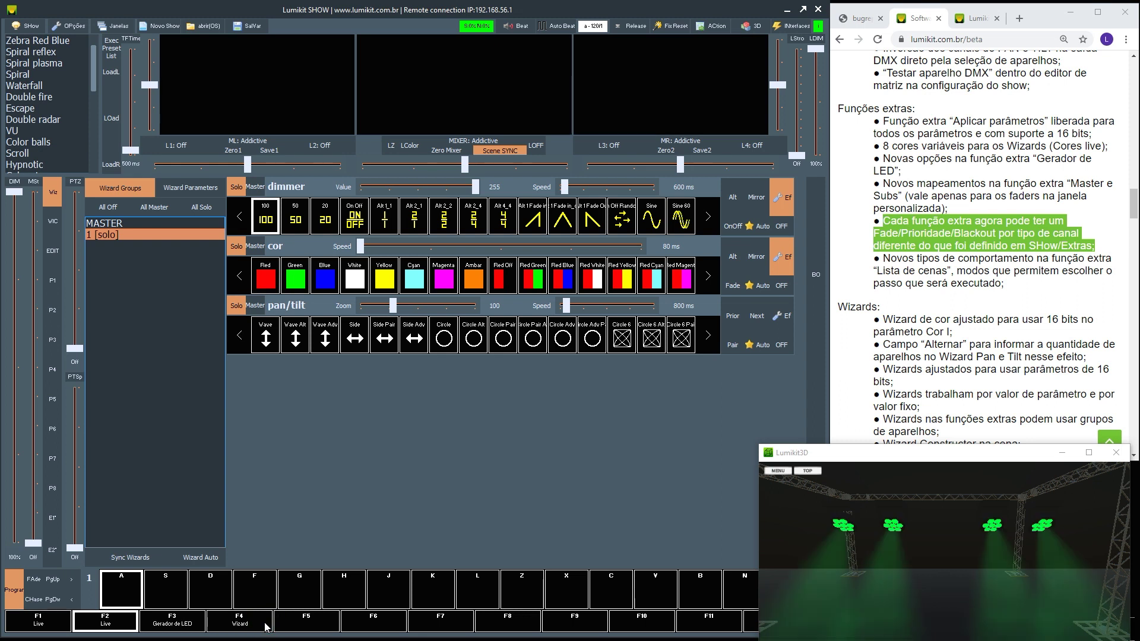
- Return the Dimmer precedence to HTP in the show configuration's Extras settings and close the configuration
{"action": "left_click", "coordinate": [29, 28]}
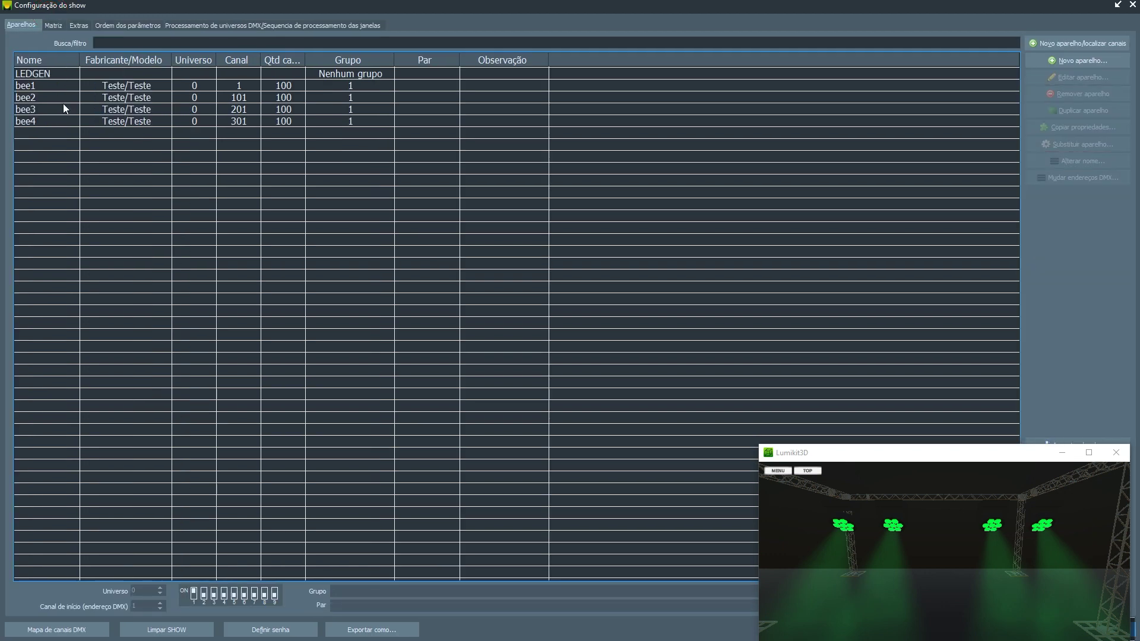
{"action": "left_click", "coordinate": [76, 24]}
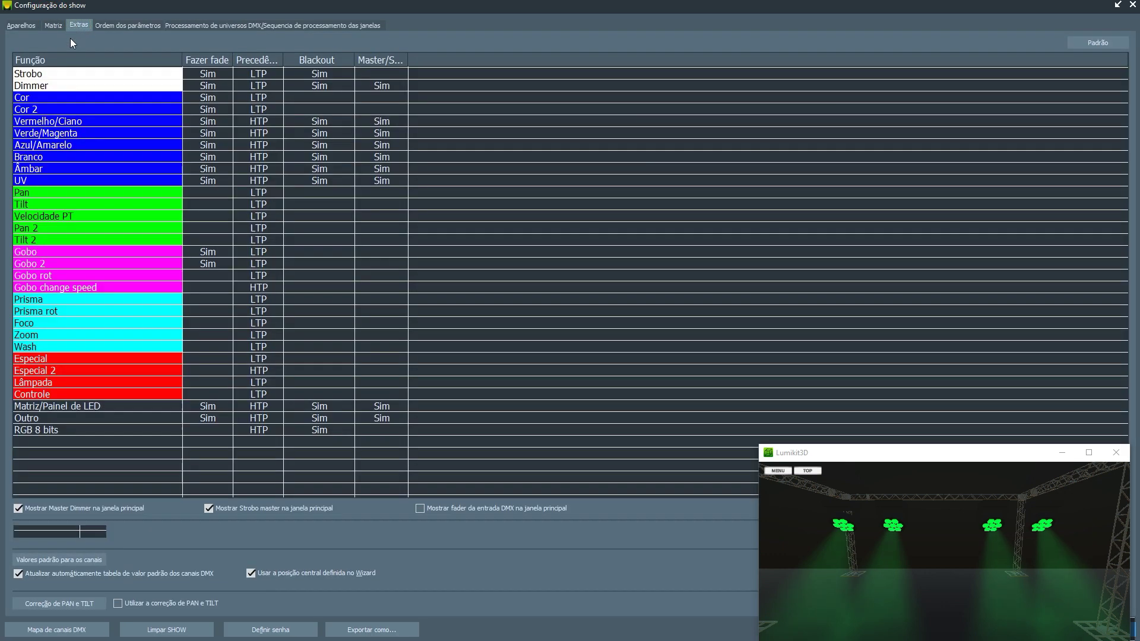
{"action": "left_click", "coordinate": [258, 88]}
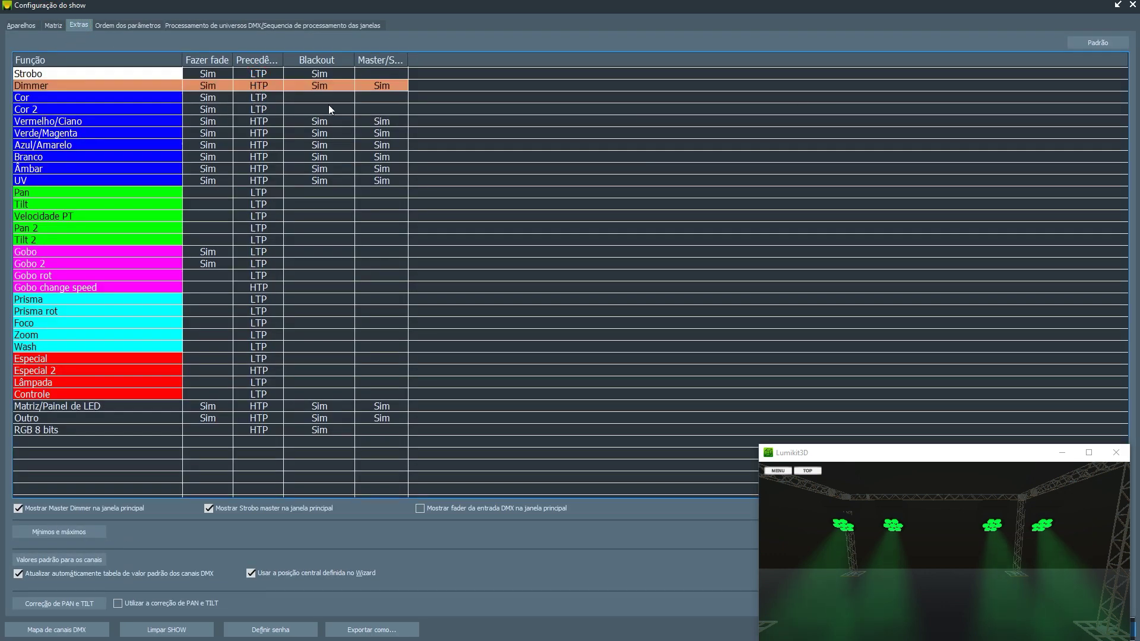
{"action": "left_click", "coordinate": [1132, 4]}
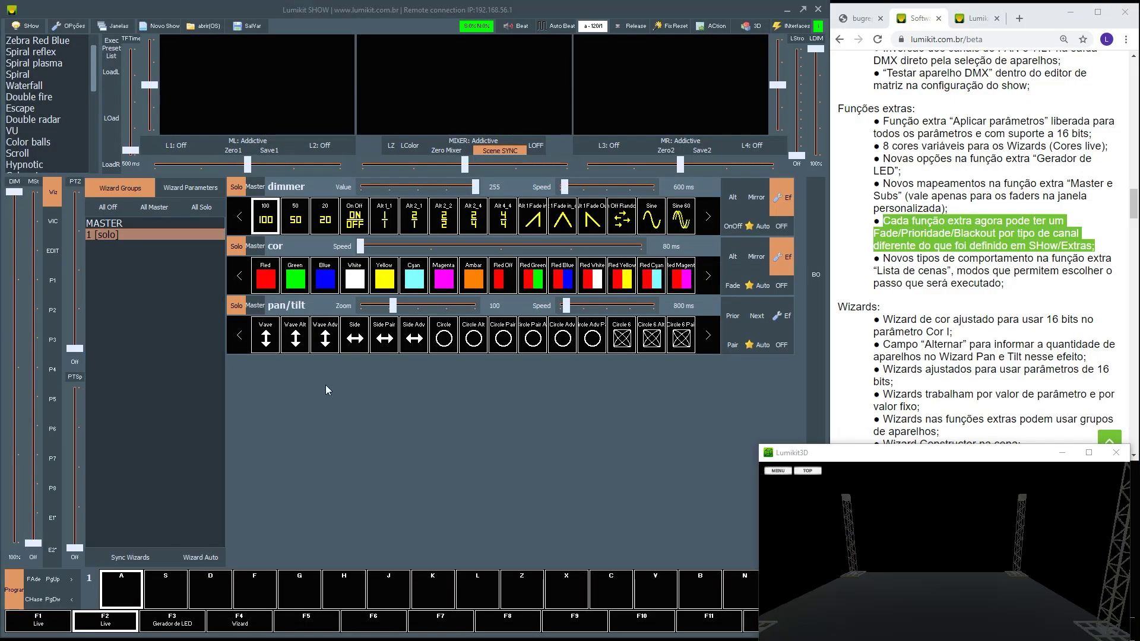
- Override F4's Fade/Prioridade/Blackout settings with Dimmer precedence LTP, confirm the function, and test F4 over Live function F2
{"action": "left_click", "coordinate": [240, 621]}
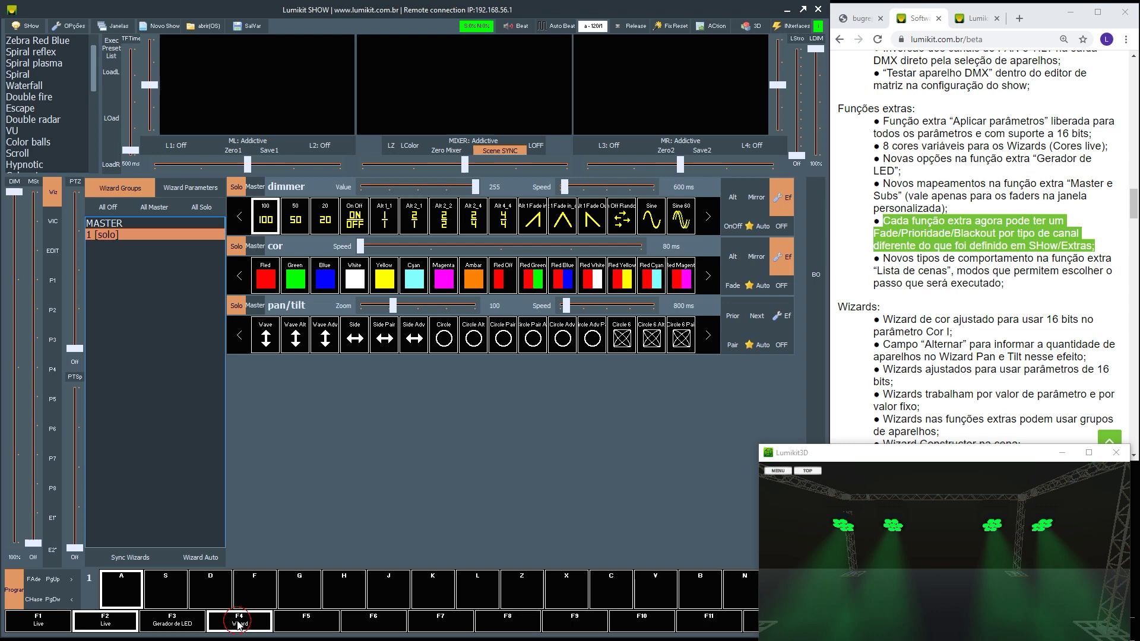
{"action": "right_click", "coordinate": [240, 521]}
{"action": "left_click", "coordinate": [271, 529]}
{"action": "left_click", "coordinate": [401, 207]}
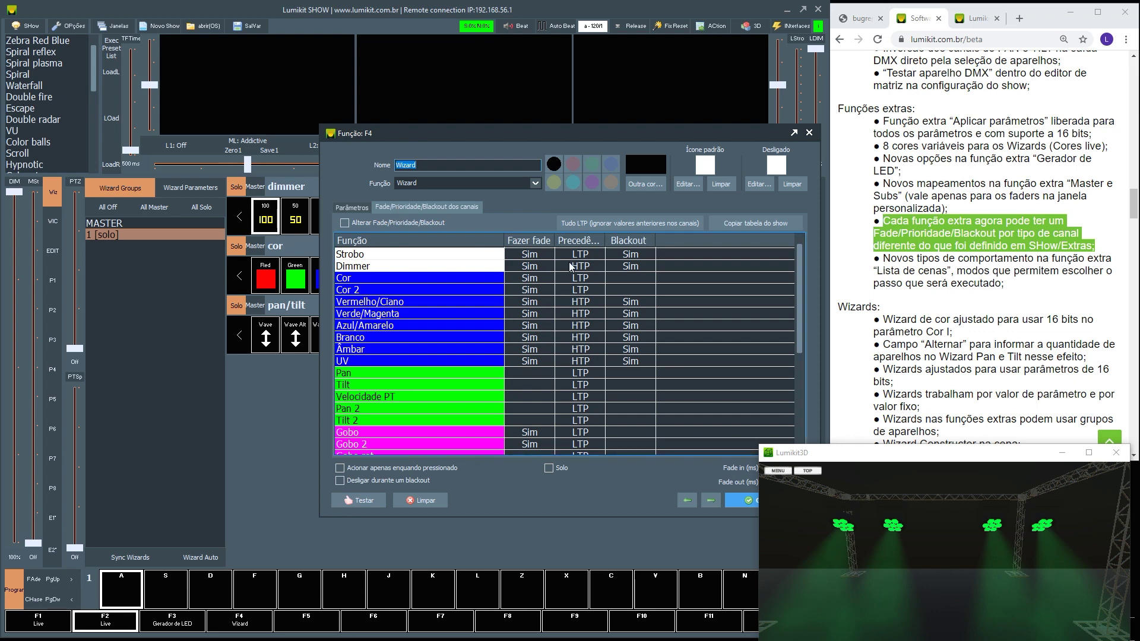
{"action": "double_click", "coordinate": [583, 266]}
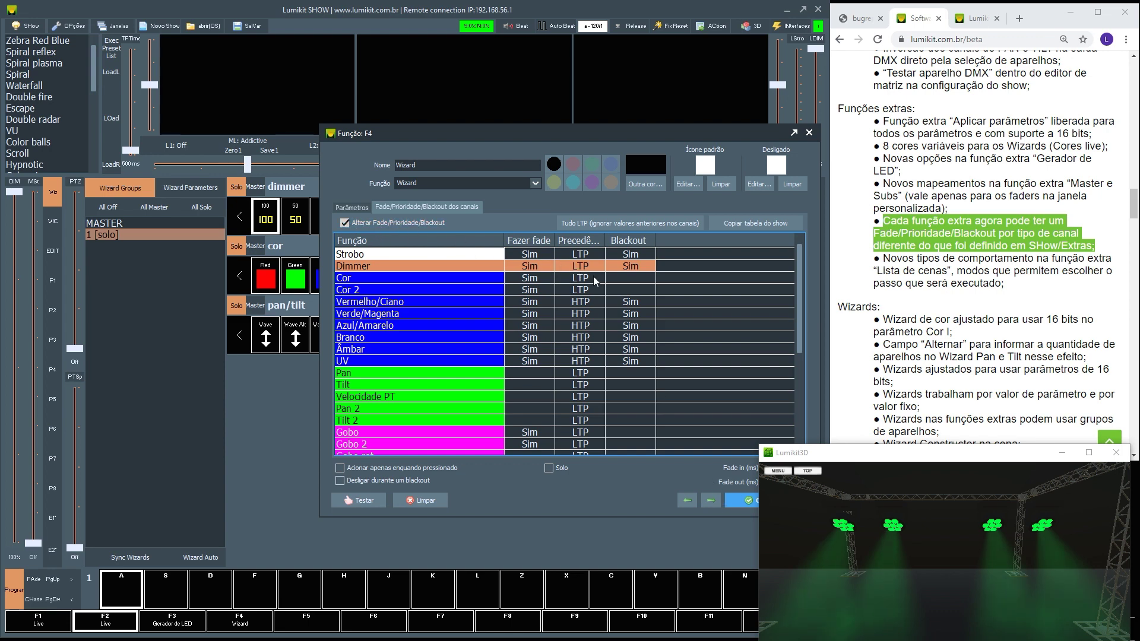
{"action": "left_click", "coordinate": [741, 500]}
{"action": "left_click", "coordinate": [255, 620]}
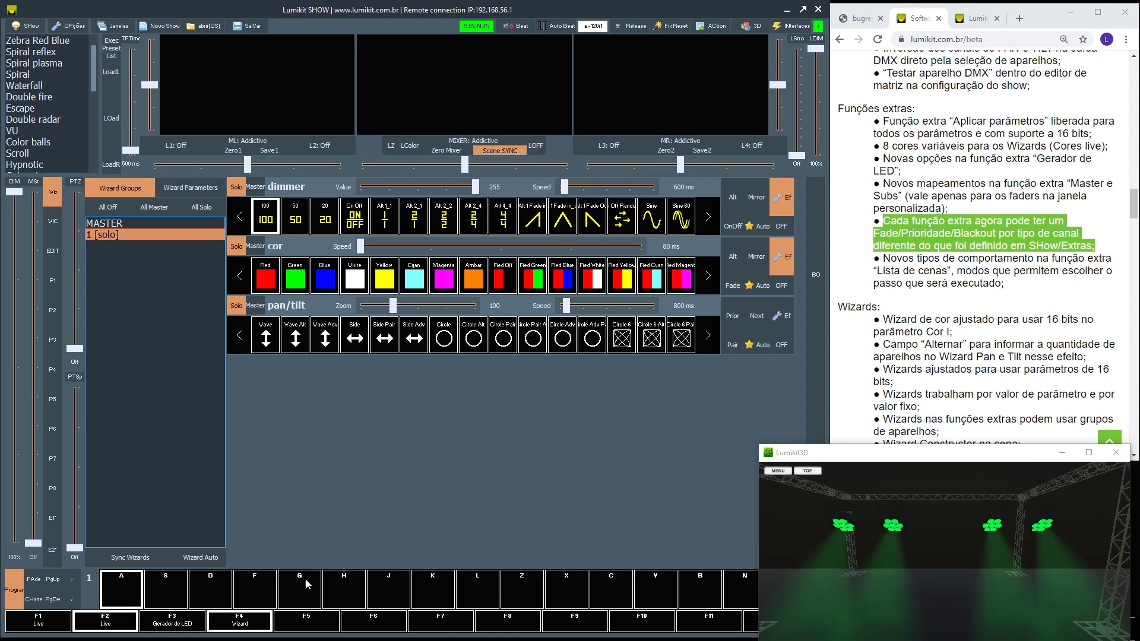
{"action": "left_click", "coordinate": [266, 621]}
- Highlight the release note about the new "Lista de cenas" behaviour types on the beta web page
{"action": "left_click", "coordinate": [1027, 289]}
{"action": "left_click_drag", "start_coordinate": [1028, 289], "coordinate": [879, 265]}
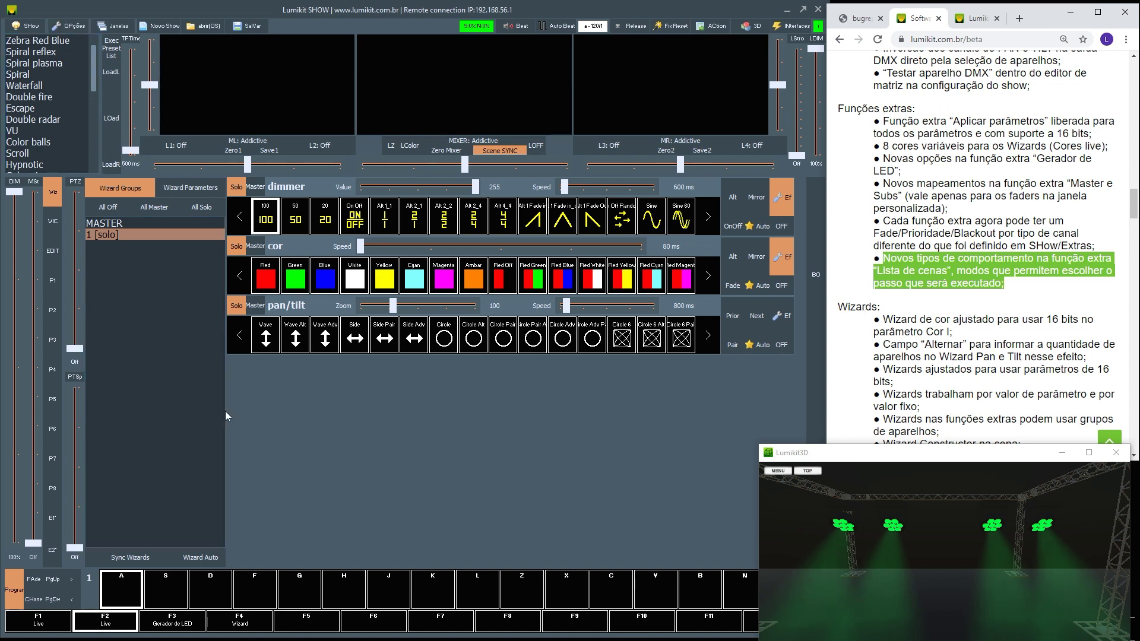
{"action": "left_click", "coordinate": [330, 476]}
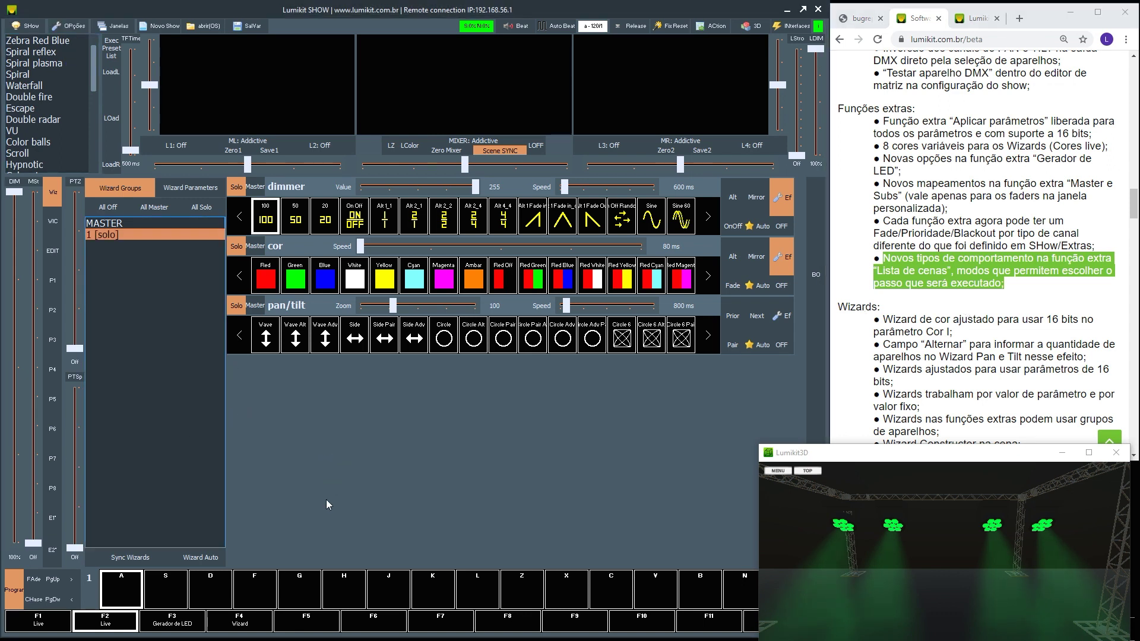
- Turn off F2 and program scene slot A for group 1 with dimmer 100, Red, and the Wave movement at zoom 200
{"action": "left_click", "coordinate": [133, 616]}
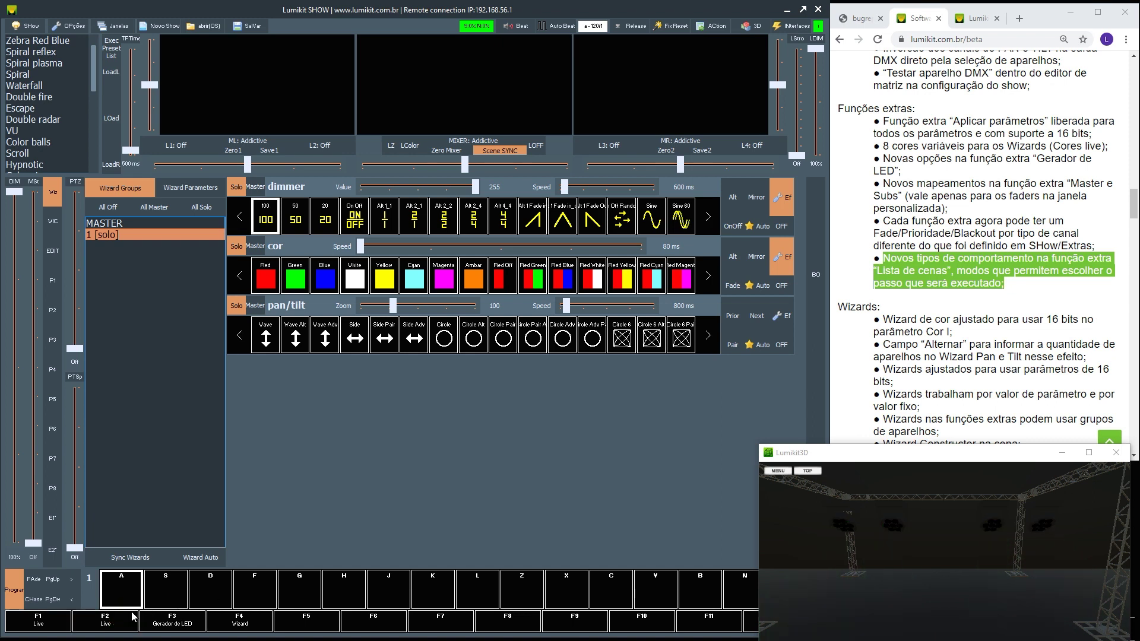
{"action": "left_click", "coordinate": [122, 579]}
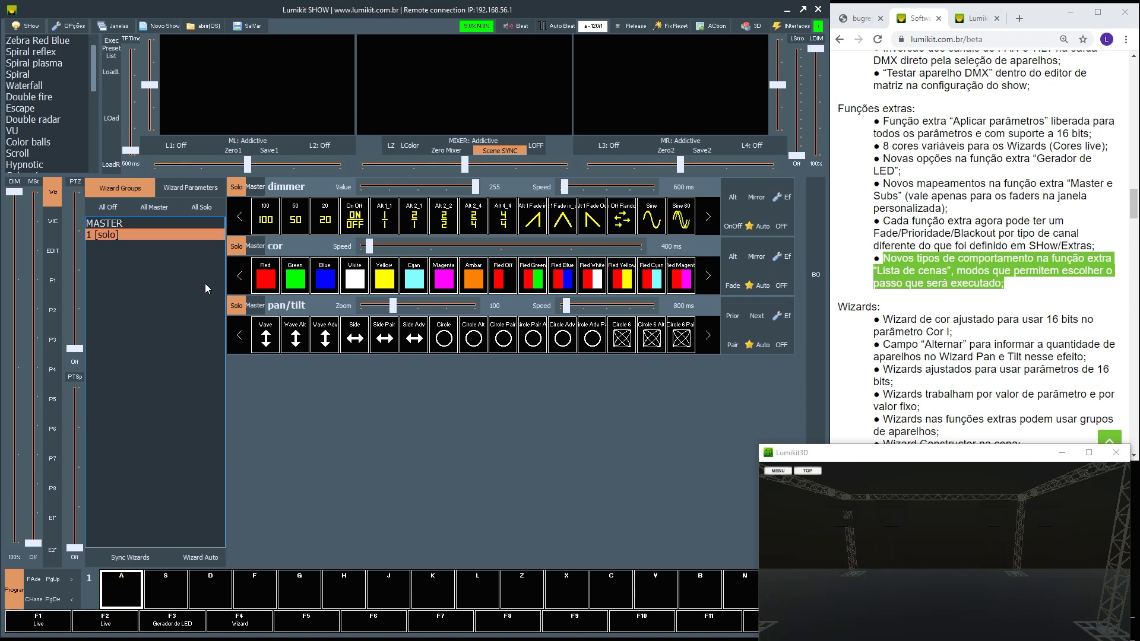
{"action": "left_click", "coordinate": [267, 216]}
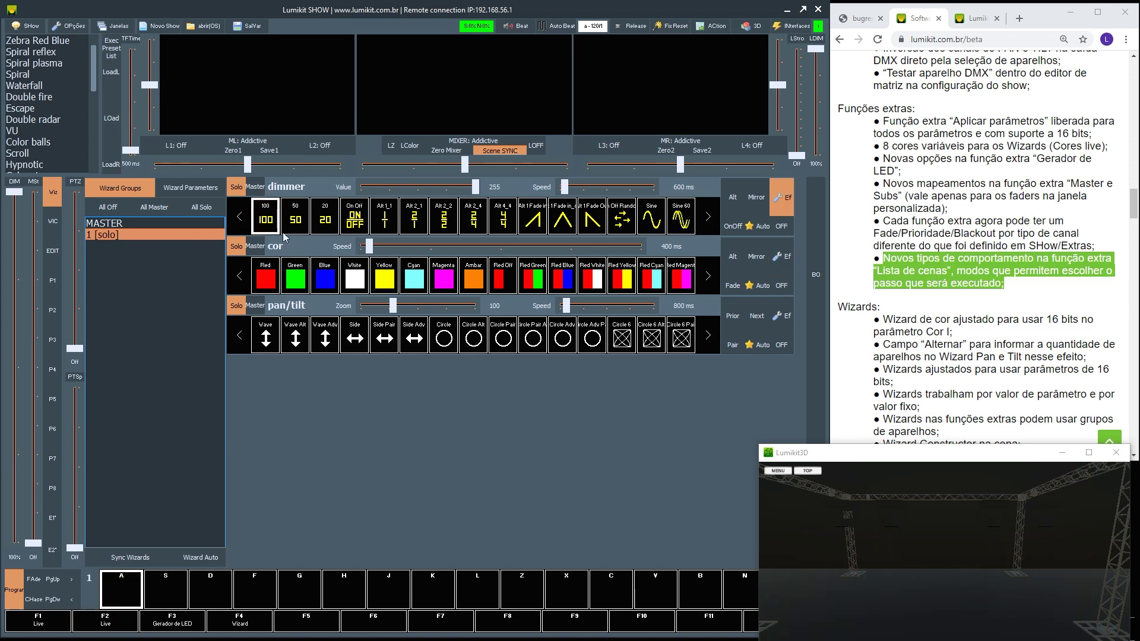
{"action": "left_click", "coordinate": [272, 272]}
{"action": "left_click", "coordinate": [267, 336]}
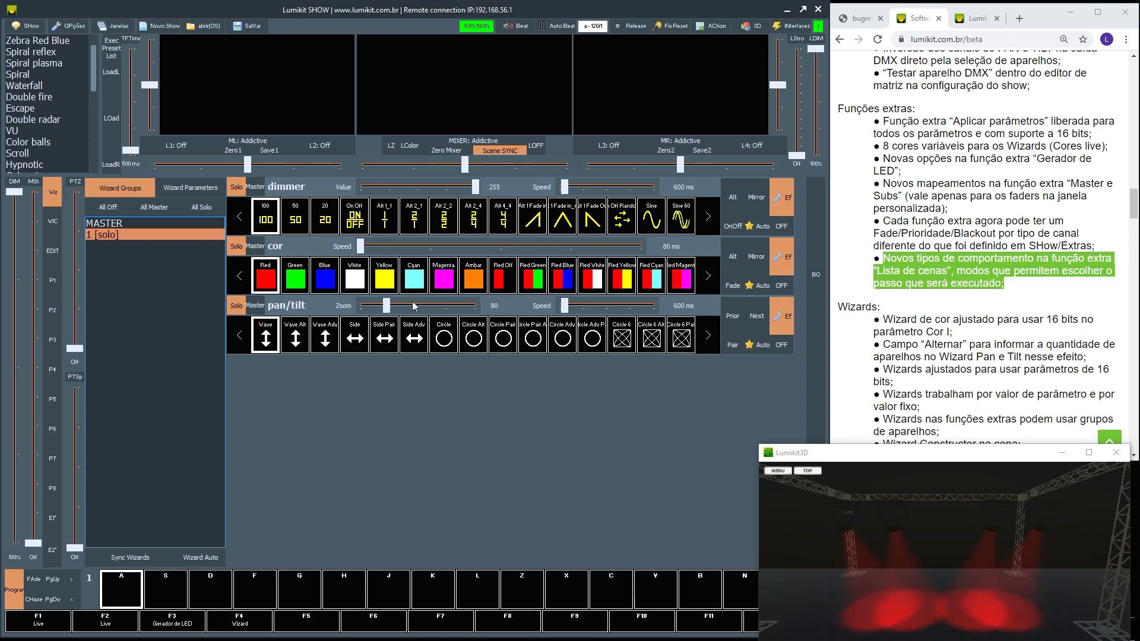
{"action": "left_click_drag", "start_coordinate": [387, 306], "coordinate": [425, 306]}
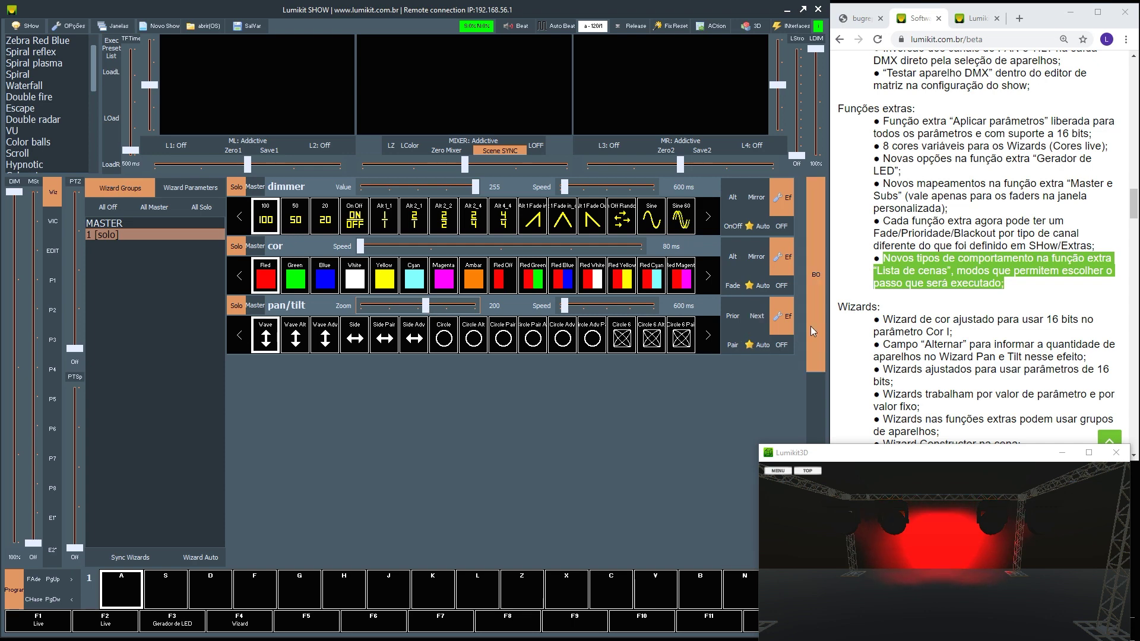
- Set Alternar to 1 in the pan/tilt Wave effect's parameters and confirm
{"action": "left_click", "coordinate": [781, 316]}
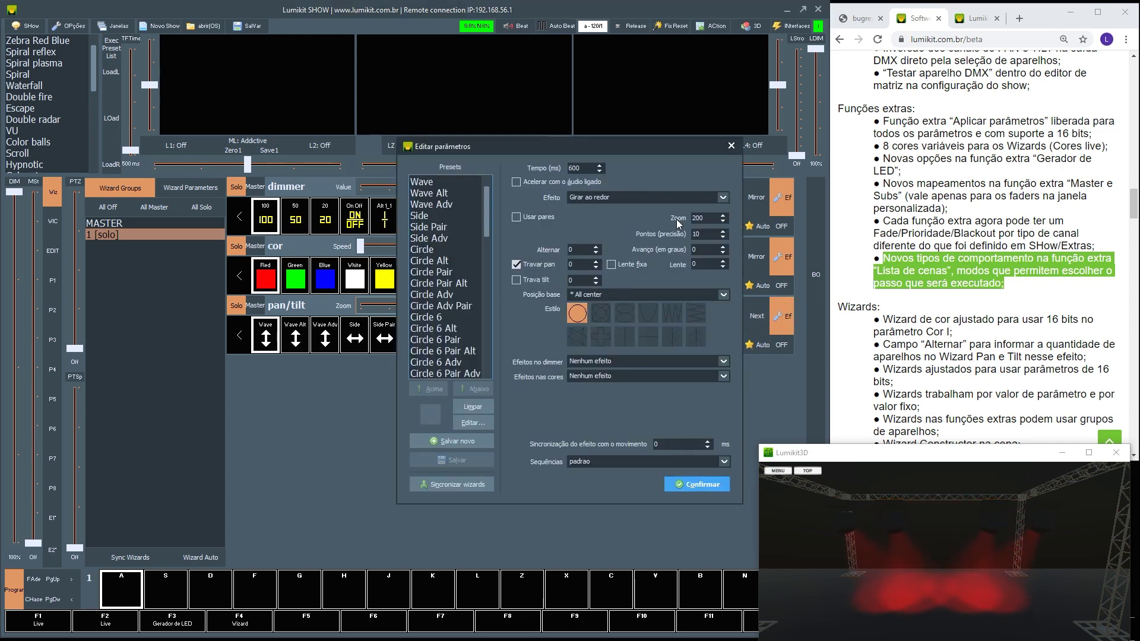
{"action": "left_click", "coordinate": [583, 249]}
{"action": "type", "text": "1"}
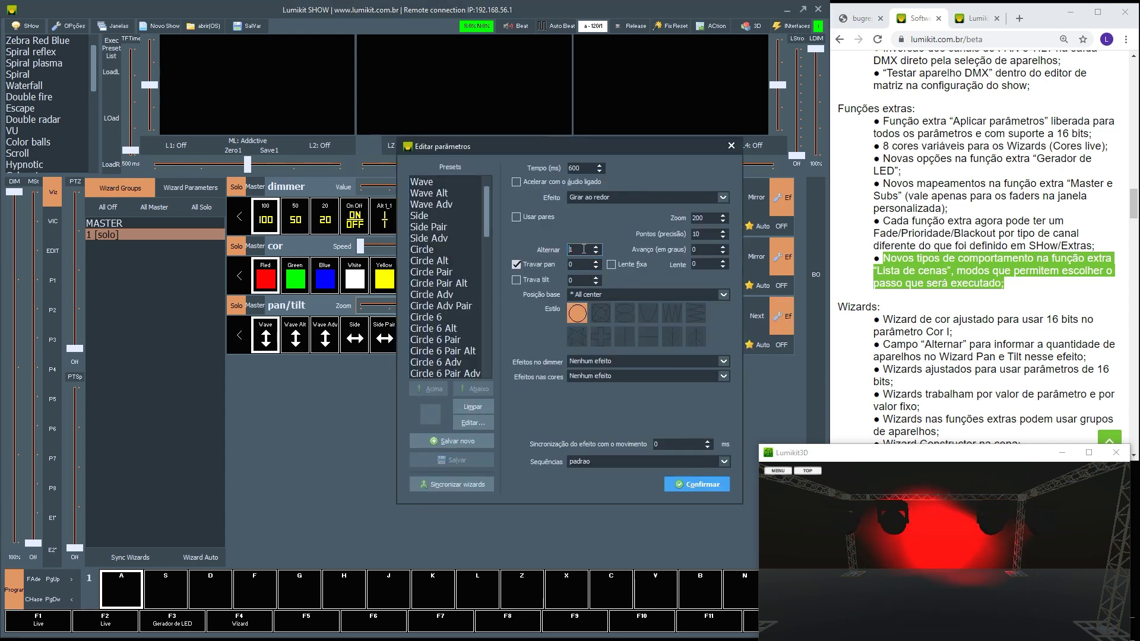
{"action": "left_click", "coordinate": [689, 484]}
- Save the red wave look in scene slot A with the name "vm"
{"action": "right_click", "coordinate": [121, 580]}
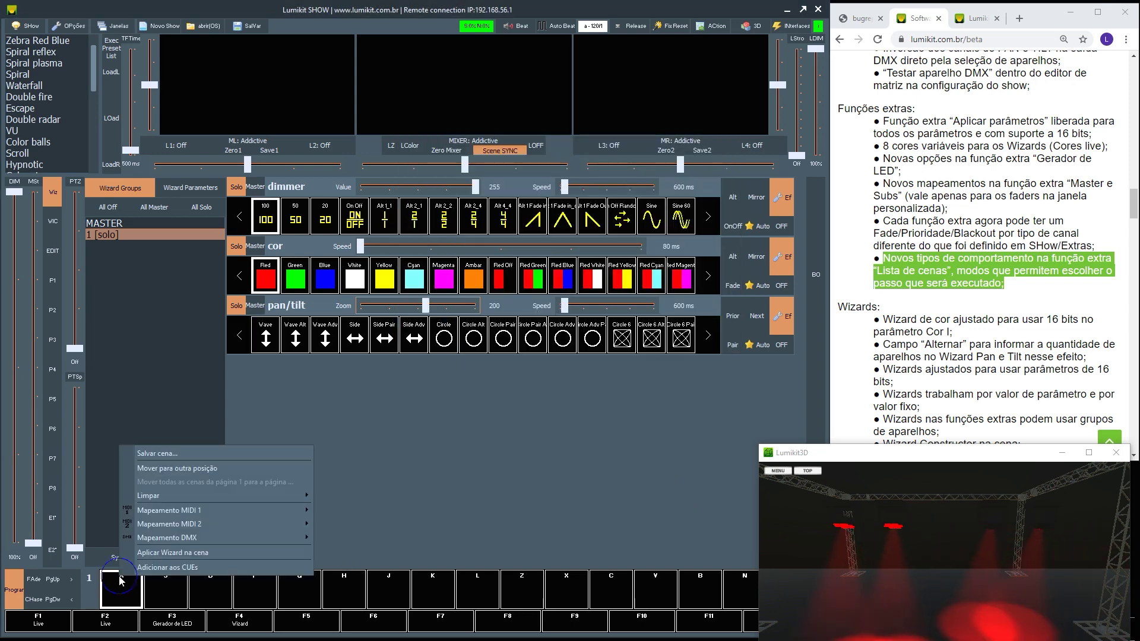
{"action": "left_click", "coordinate": [169, 457]}
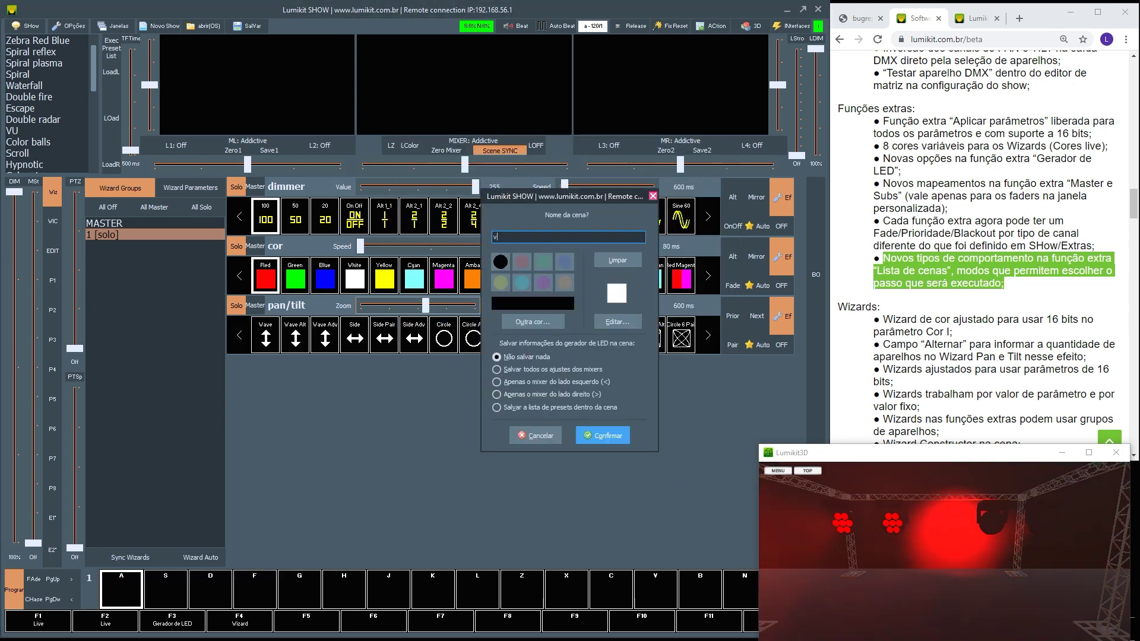
{"action": "left_click", "coordinate": [602, 435]}
- Change the look's color to Green and save it in scene slot S as "vd"
{"action": "left_click", "coordinate": [295, 278]}
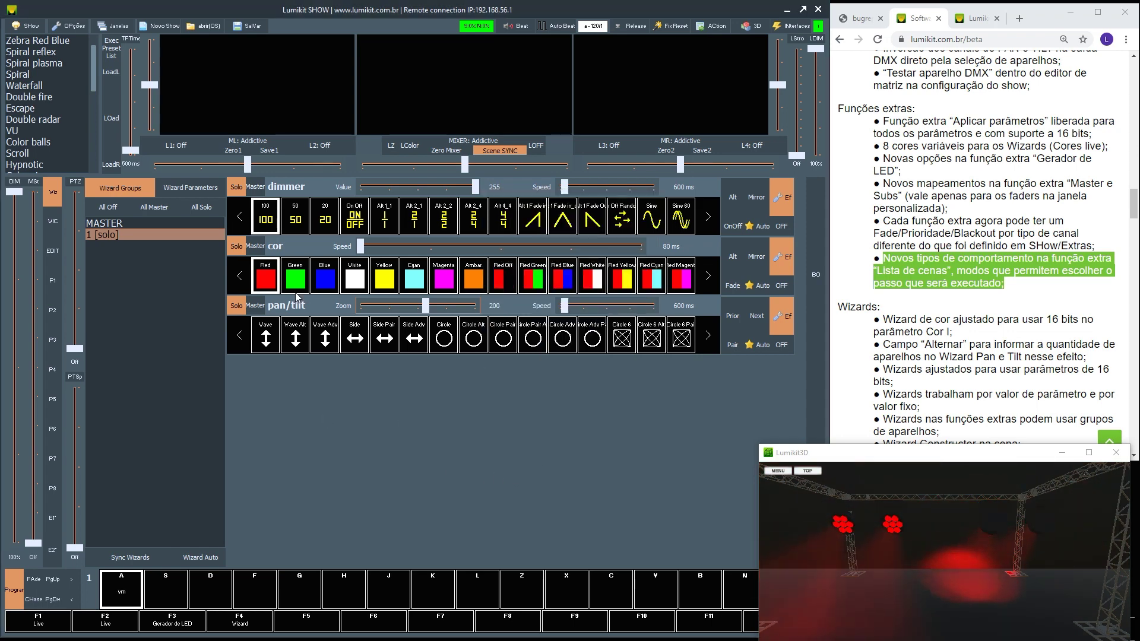
{"action": "right_click", "coordinate": [181, 588]}
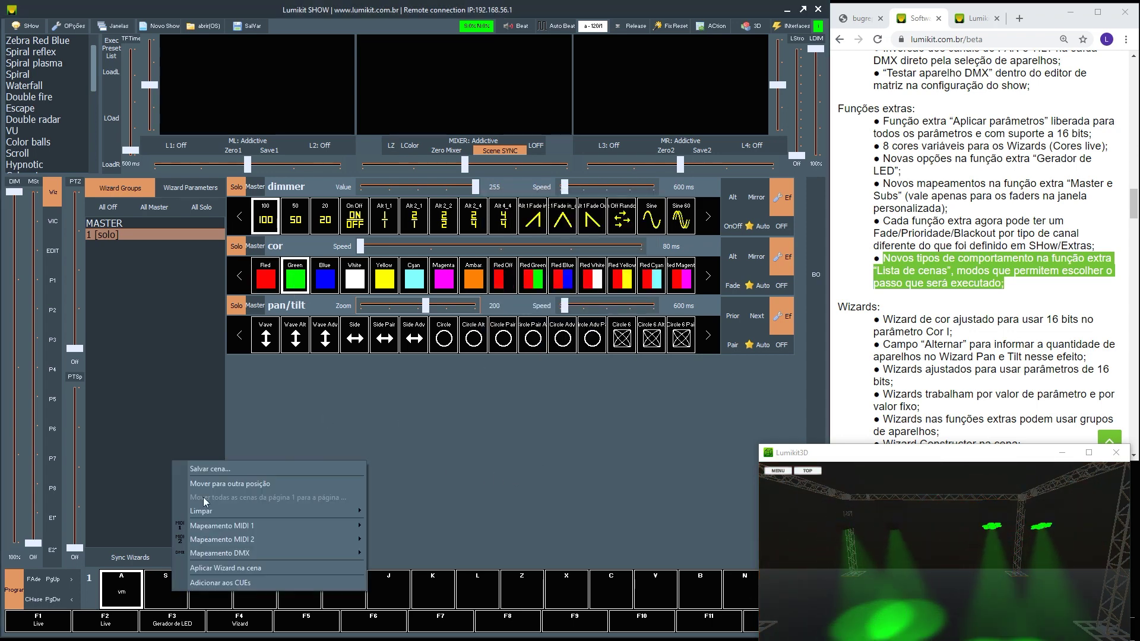
{"action": "left_click", "coordinate": [208, 465]}
{"action": "type", "text": "vd"}
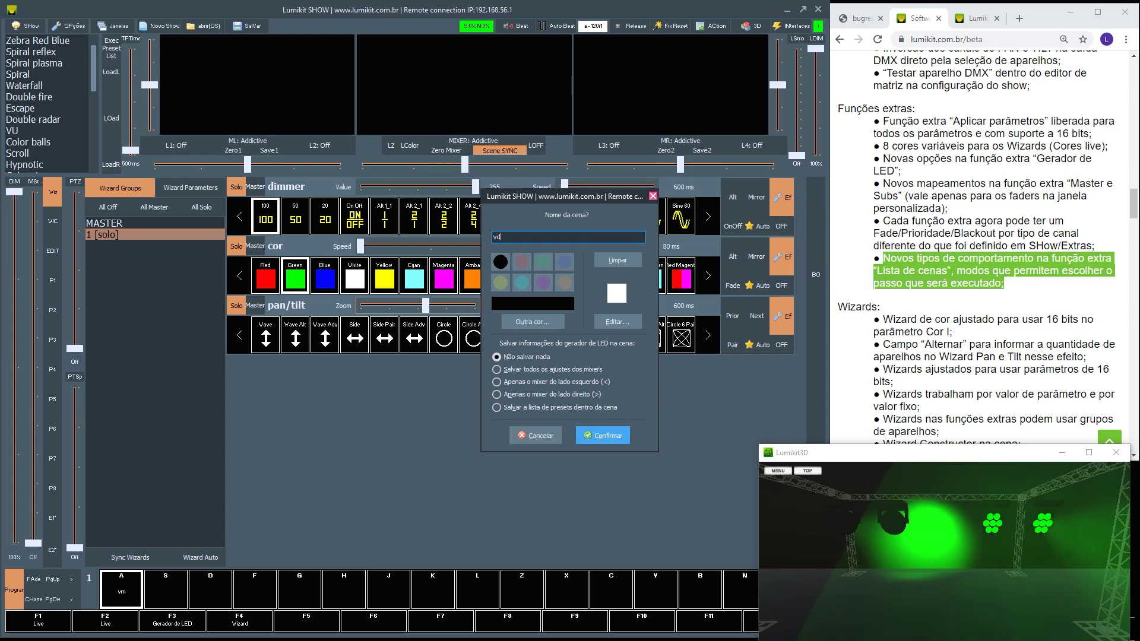
{"action": "key", "text": "Return"}
- Change the look's color to Blue, save it in scene slot D as "az", and switch to empty slot F
{"action": "left_click", "coordinate": [325, 284]}
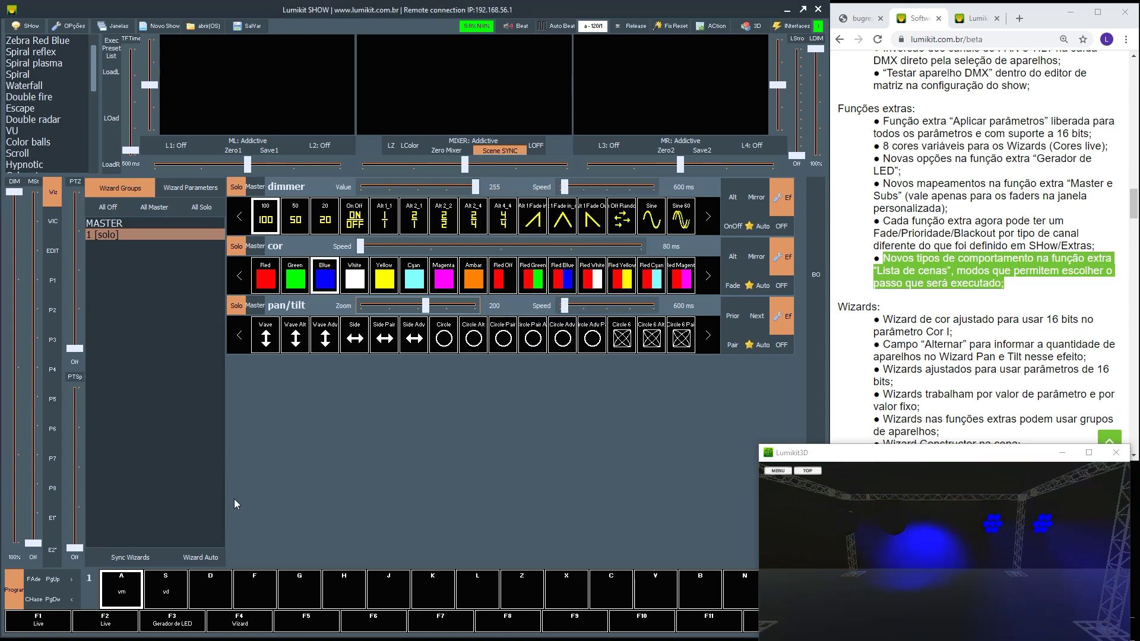
{"action": "right_click", "coordinate": [201, 586]}
{"action": "left_click", "coordinate": [238, 466]}
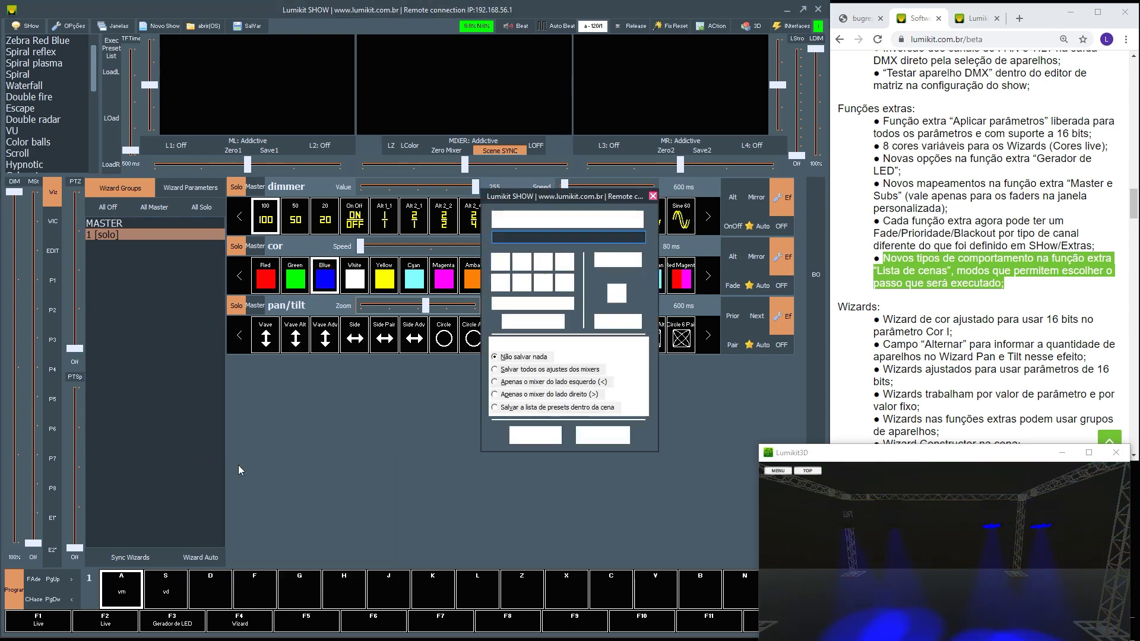
{"action": "type", "text": "az"}
{"action": "key", "text": "Return"}
{"action": "left_click", "coordinate": [249, 585]}
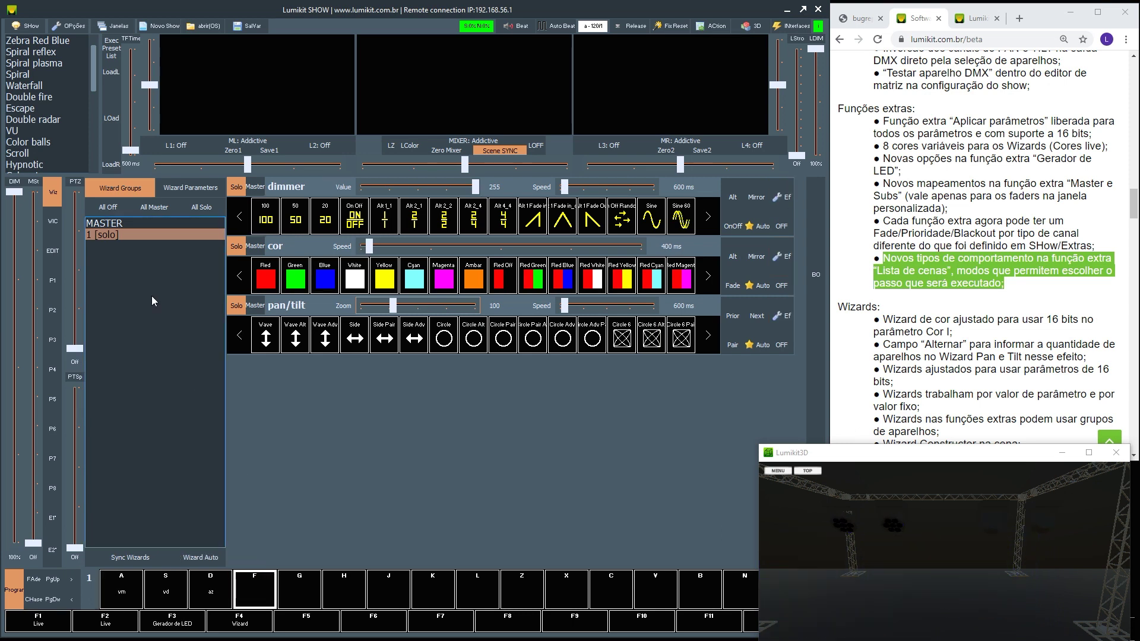
- Open the Lista de cenas window and create a new list named "cores"
{"action": "left_click", "coordinate": [70, 25]}
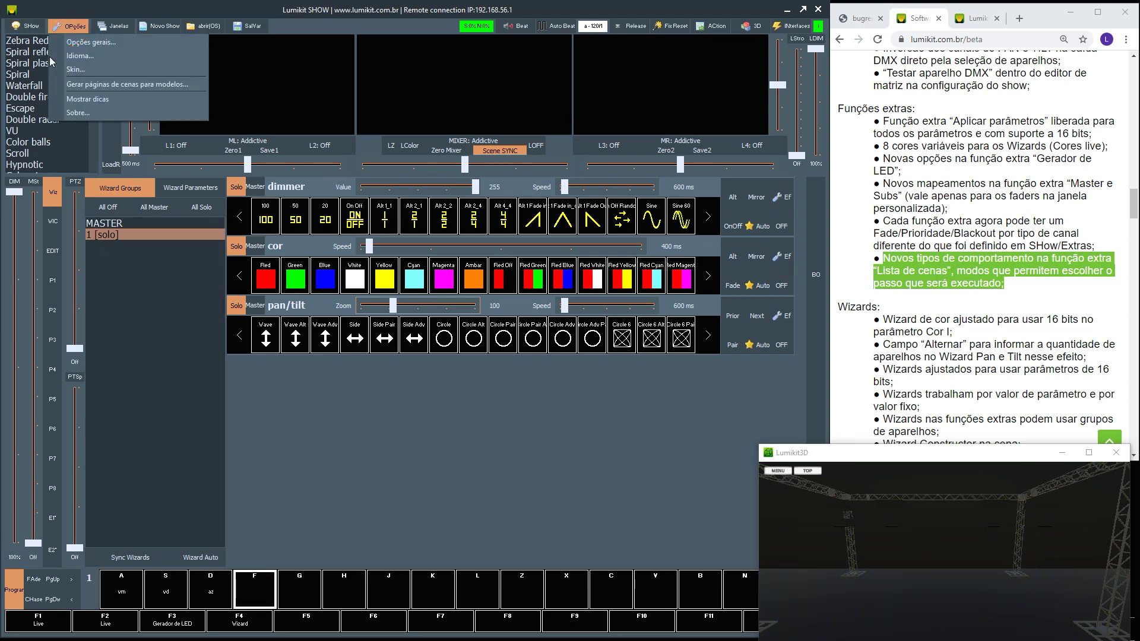
{"action": "left_click", "coordinate": [109, 27]}
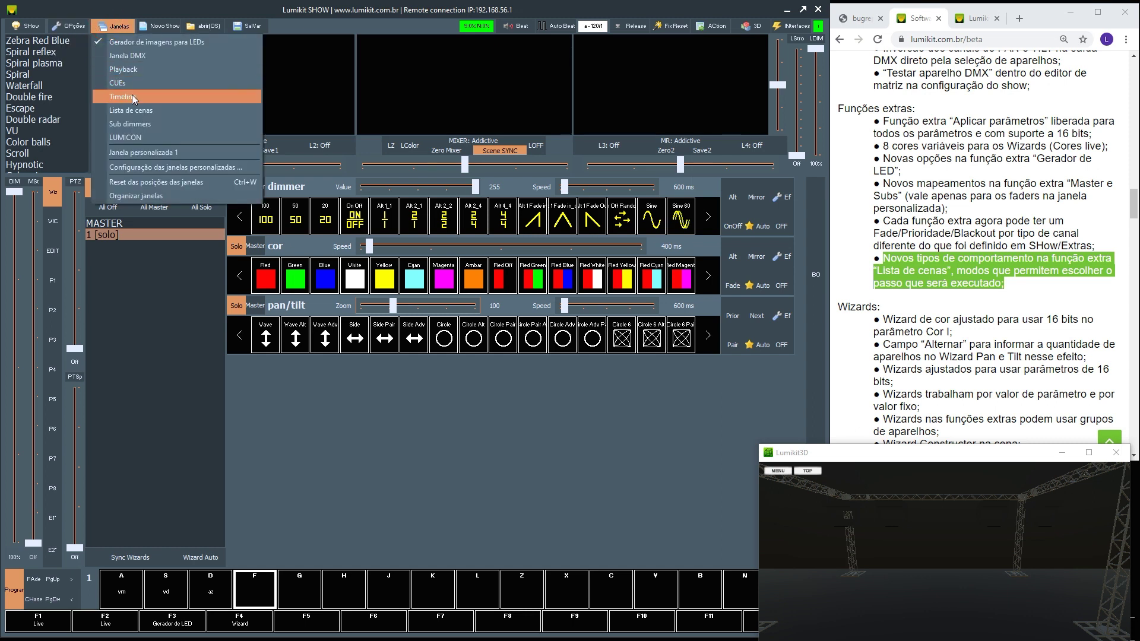
{"action": "left_click", "coordinate": [130, 110]}
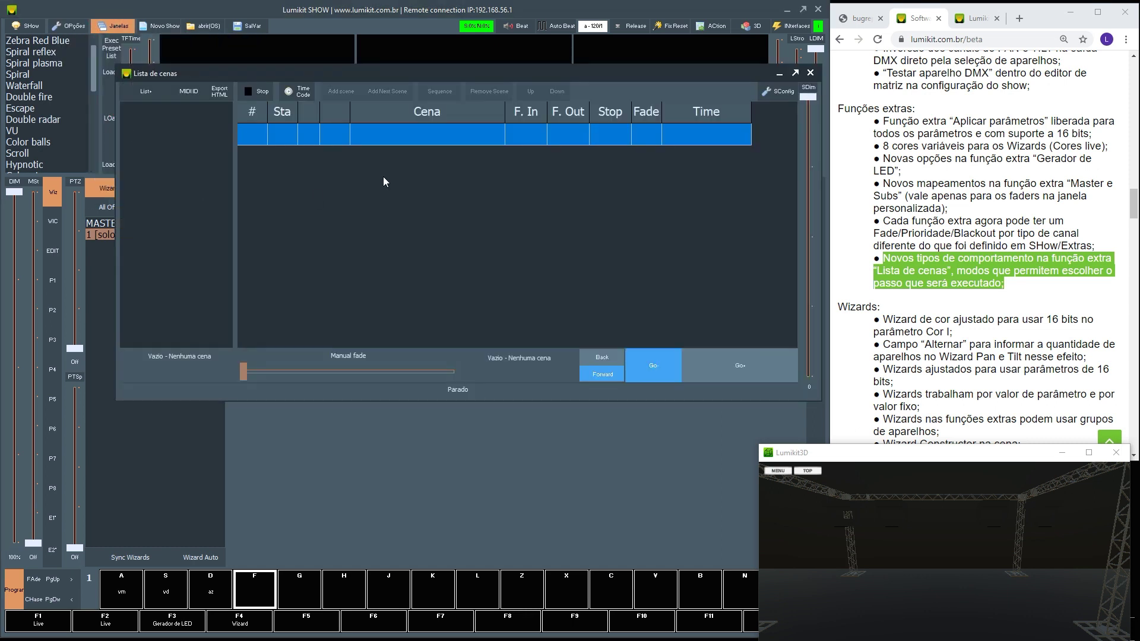
{"action": "left_click", "coordinate": [161, 95]}
{"action": "type", "text": "cores"}
{"action": "key", "text": "Return"}
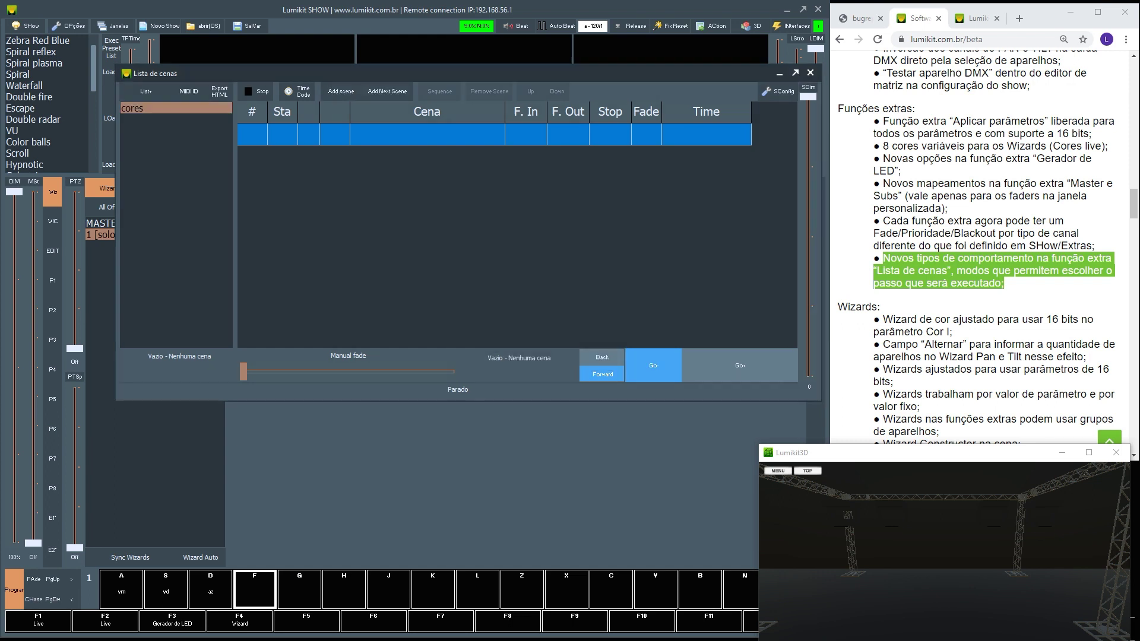
- Add the scenes vm, vd and az to the cores list in that order
{"action": "left_click", "coordinate": [768, 388]}
{"action": "left_click", "coordinate": [400, 95]}
{"action": "left_click", "coordinate": [400, 95]}
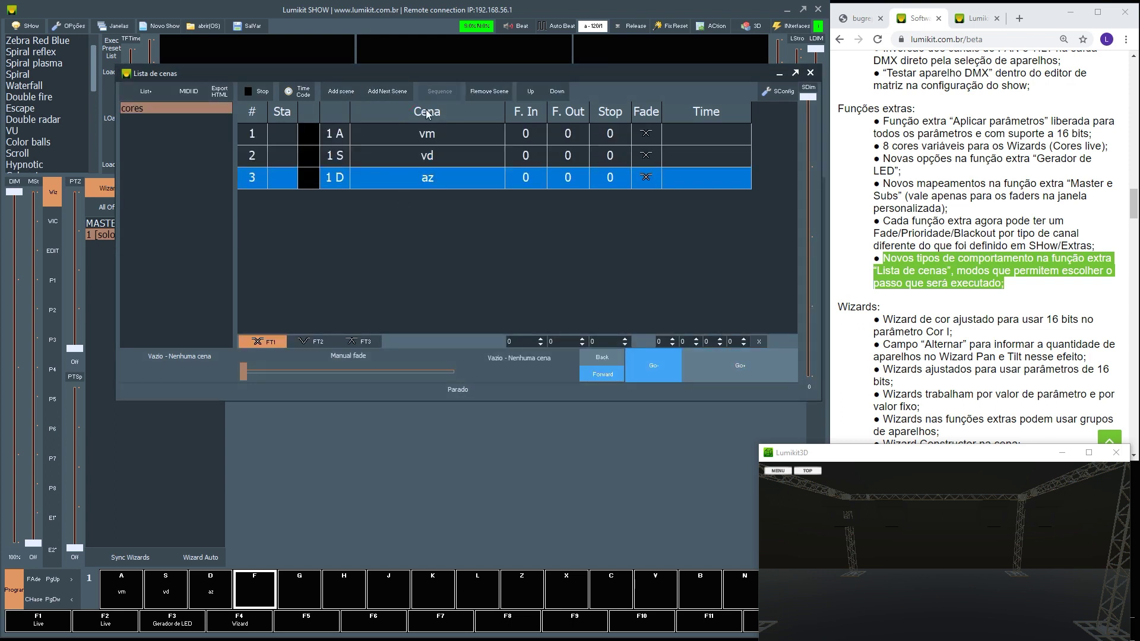
- Try a Stop time of 240 on all three scenes in the cores list and reset it to 0
{"action": "left_click", "coordinate": [420, 133]}
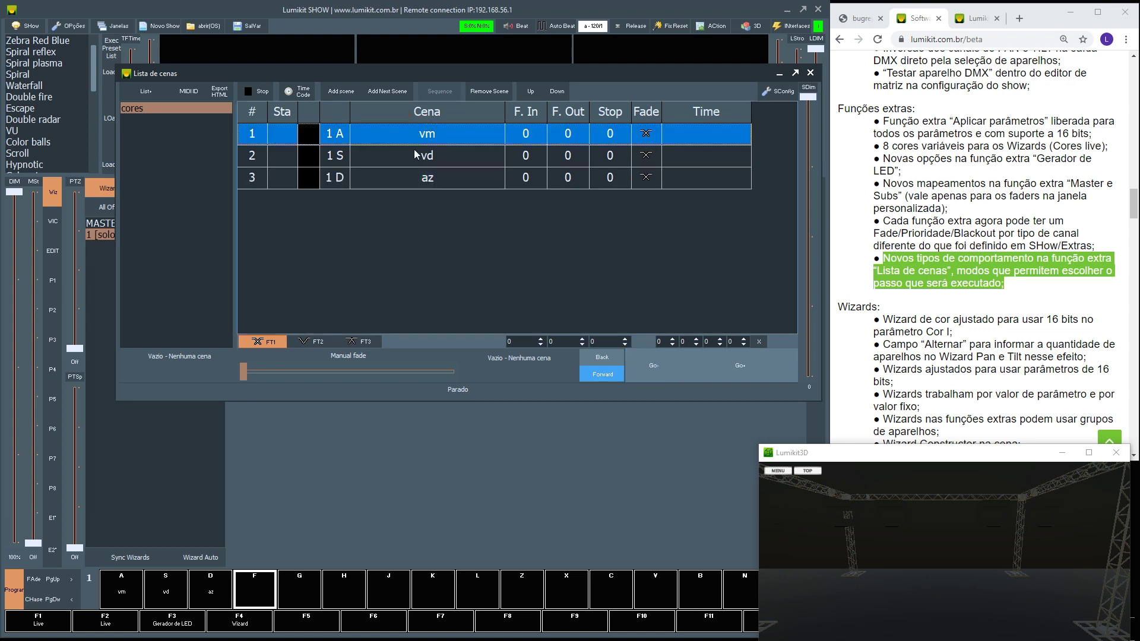
{"action": "left_click", "coordinate": [394, 188], "text": "shift"}
{"action": "scroll", "coordinate": [601, 343], "scroll_direction": "up", "scroll_amount": 19}
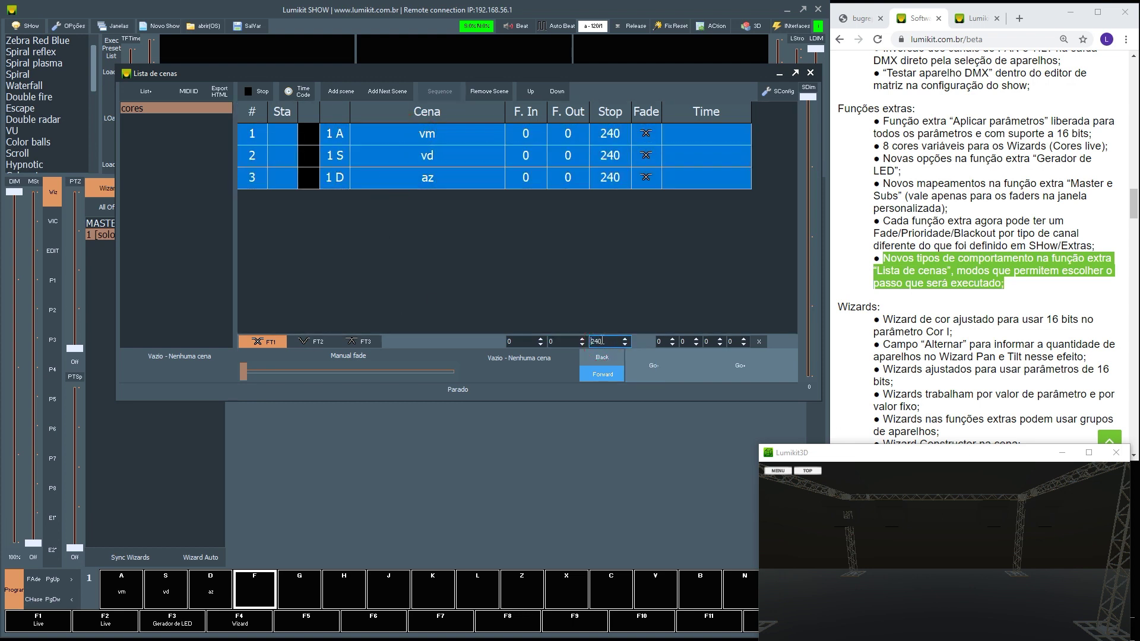
{"action": "scroll", "coordinate": [601, 343], "scroll_direction": "down", "scroll_amount": 7}
{"action": "scroll", "coordinate": [600, 340], "scroll_direction": "down", "scroll_amount": 12}
- Set vm as the next scene, run the cores list through vm, vd and az, and close the scene list window
{"action": "left_click", "coordinate": [394, 137]}
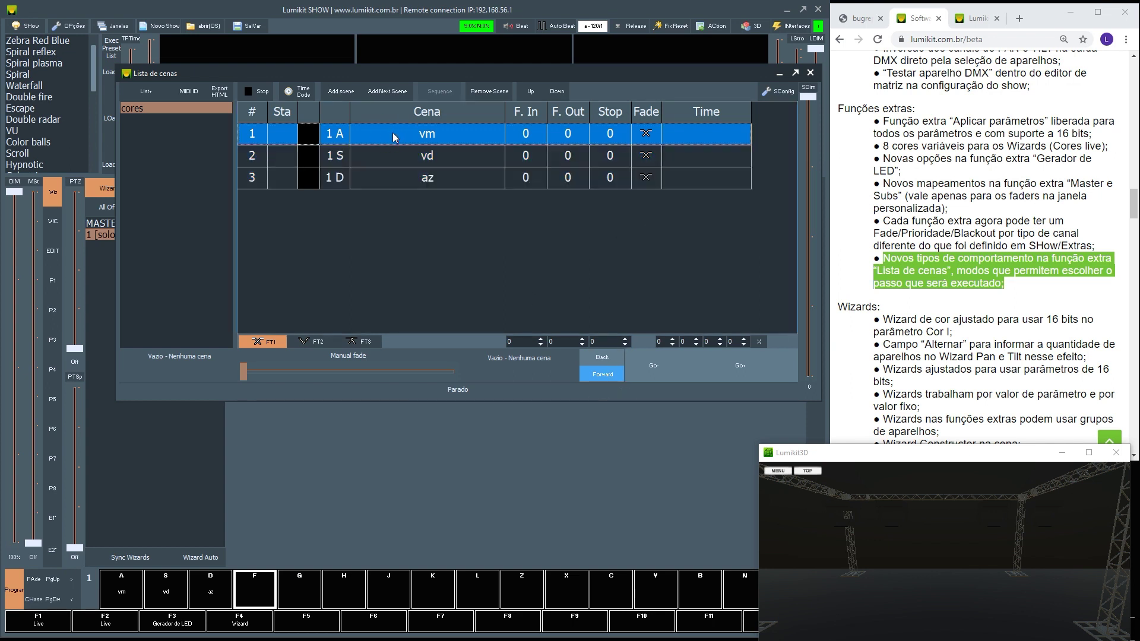
{"action": "double_click", "coordinate": [393, 137]}
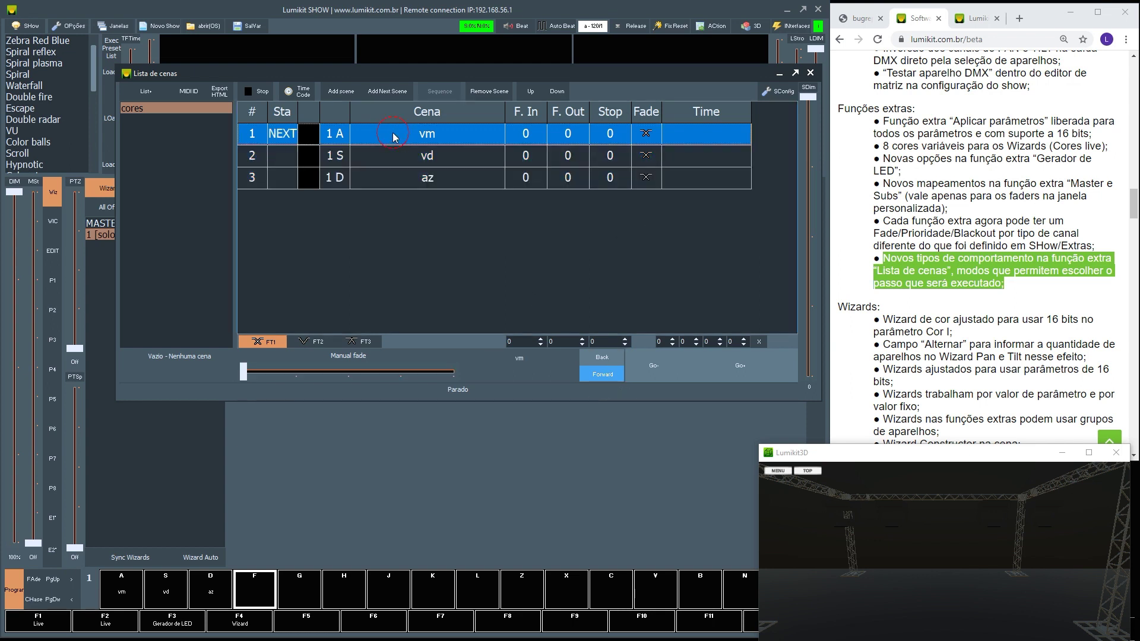
{"action": "left_click", "coordinate": [709, 361]}
{"action": "left_click", "coordinate": [709, 360]}
{"action": "left_click", "coordinate": [709, 361]}
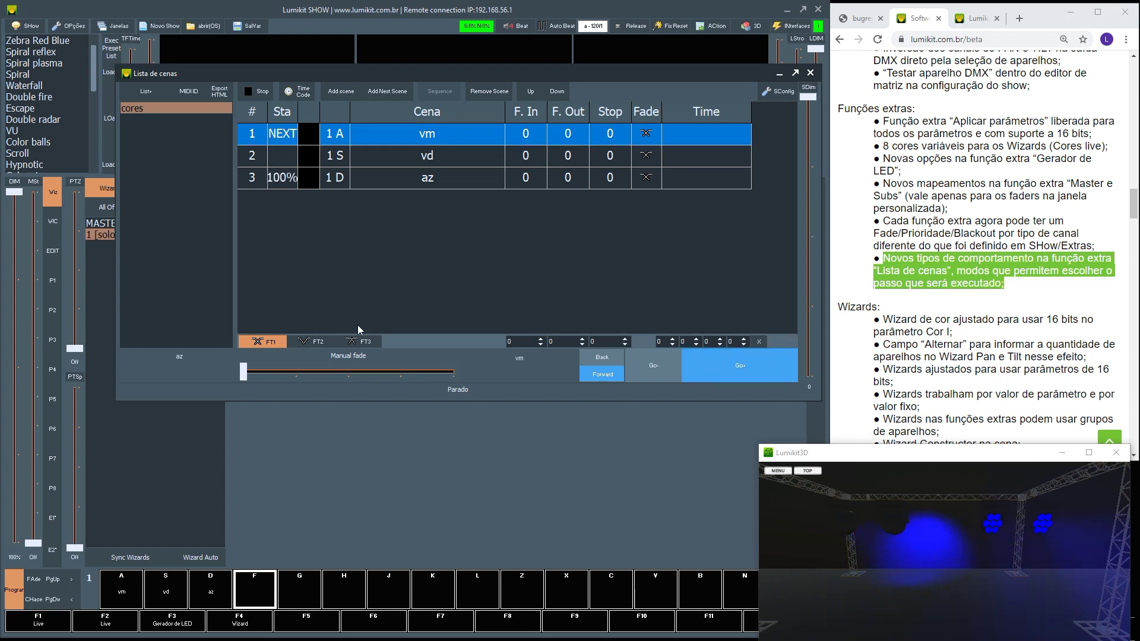
{"action": "left_click", "coordinate": [809, 73]}
- Open Janela personalizada 1 in edit mode and remove the Gerador fader from Page 1
{"action": "left_click", "coordinate": [116, 27]}
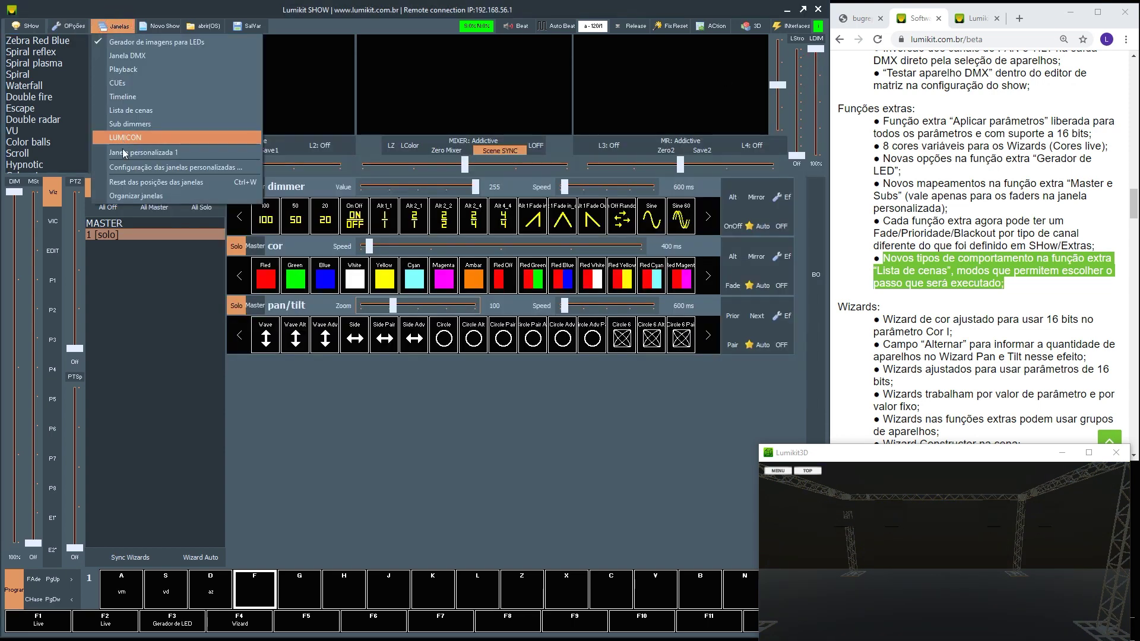
{"action": "left_click", "coordinate": [148, 152]}
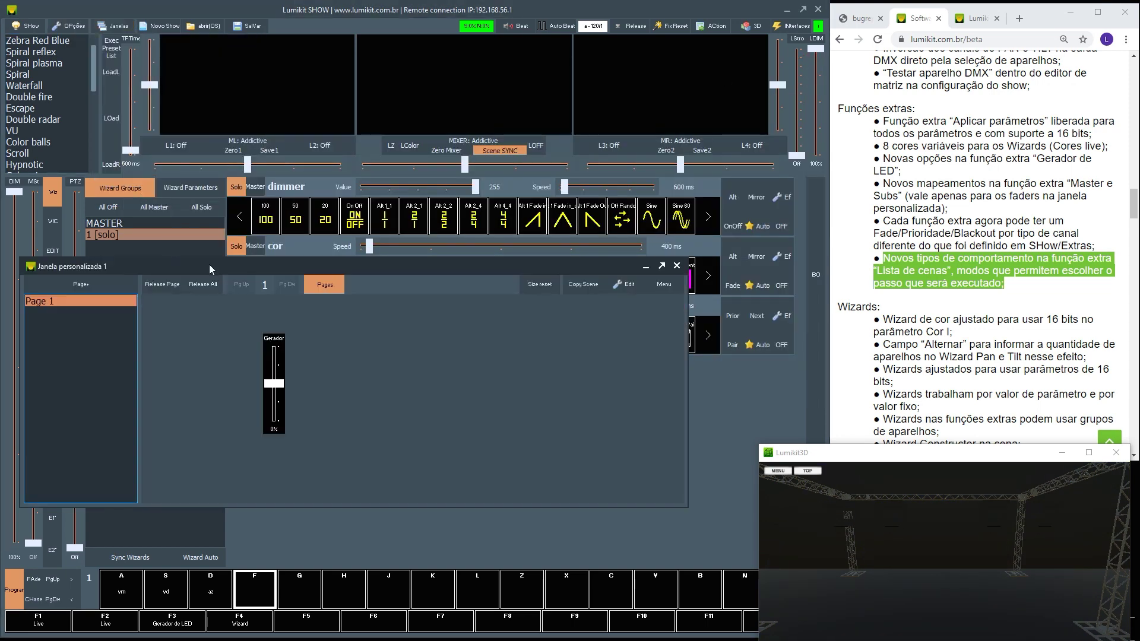
{"action": "left_click", "coordinate": [631, 284]}
{"action": "right_click", "coordinate": [304, 358]}
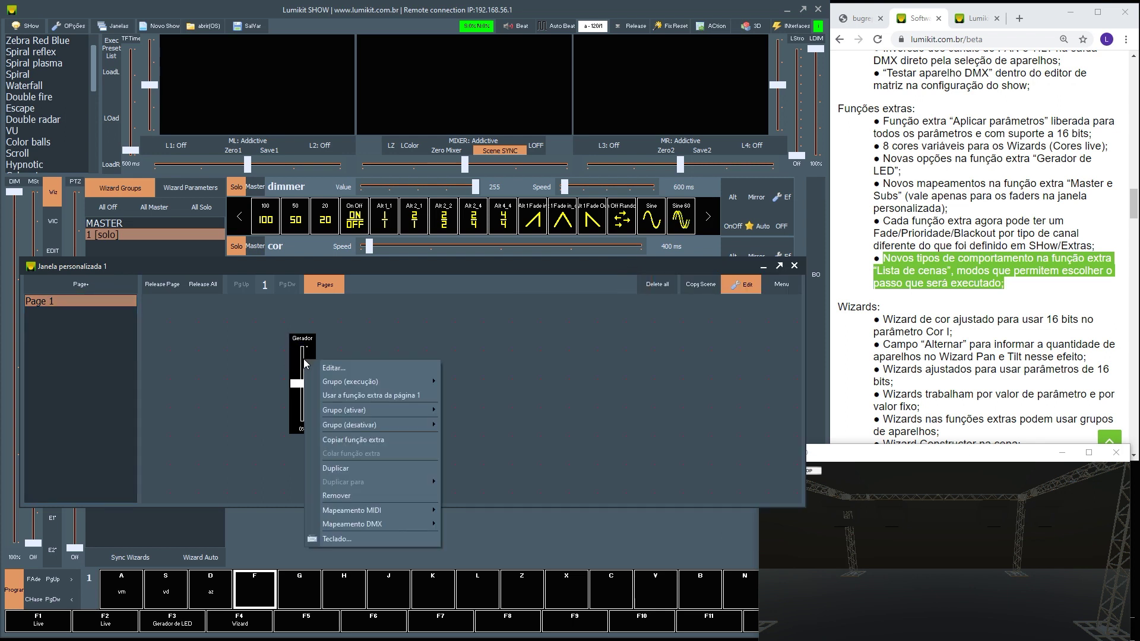
{"action": "left_click", "coordinate": [248, 338]}
{"action": "left_click", "coordinate": [310, 355]}
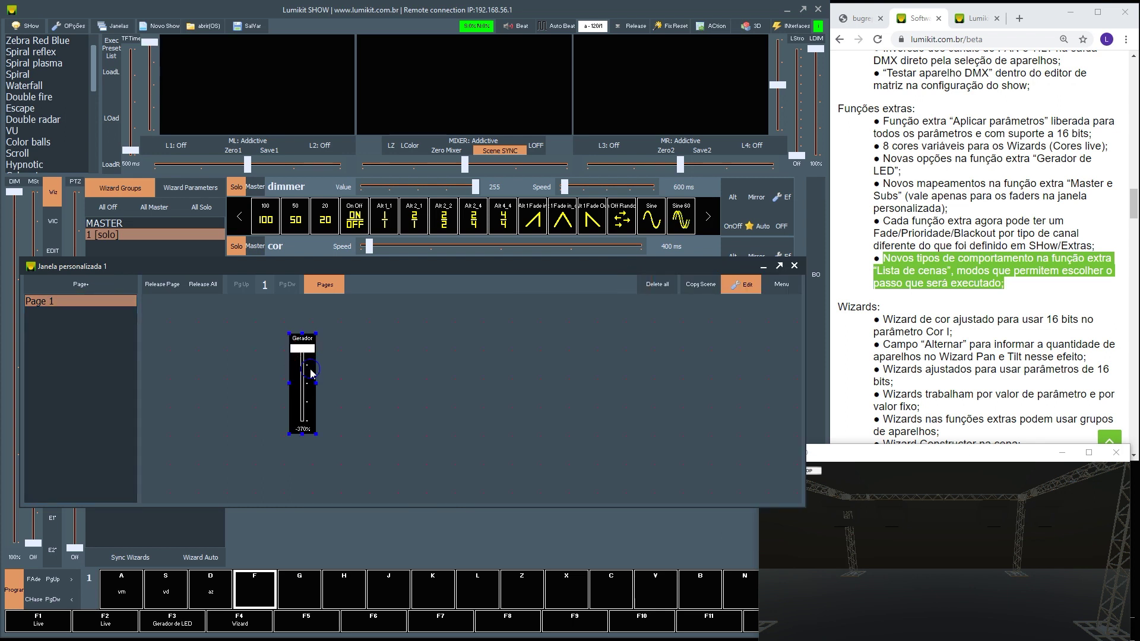
{"action": "right_click", "coordinate": [310, 373]}
{"action": "left_click", "coordinate": [329, 506]}
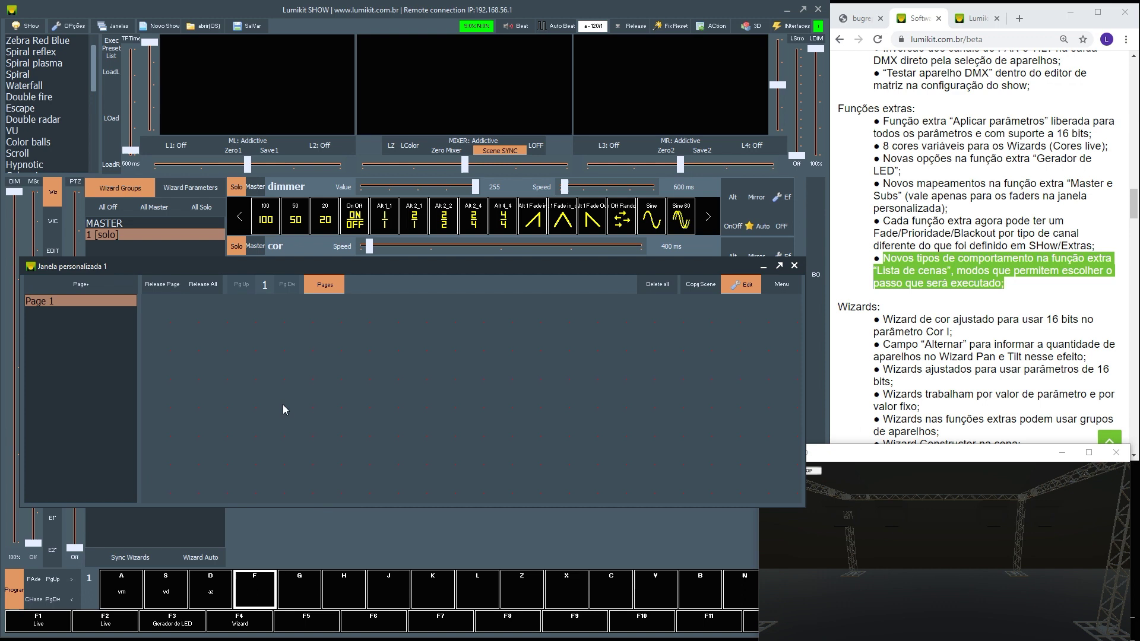
- Add a new button to Page 1 and place it in the upper-left area of the page
{"action": "right_click", "coordinate": [247, 362]}
{"action": "left_click", "coordinate": [261, 372]}
{"action": "left_click_drag", "start_coordinate": [258, 383], "coordinate": [201, 342]}
- Add three more buttons, line them up side by side below the first one, and leave edit mode
{"action": "right_click", "coordinate": [233, 367]}
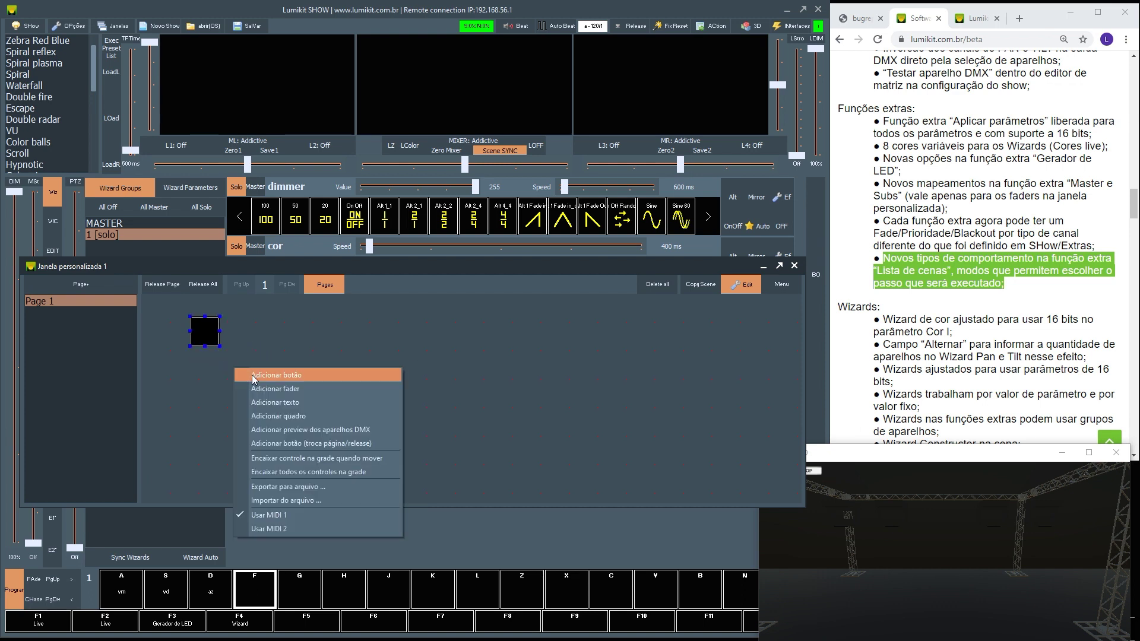
{"action": "left_click", "coordinate": [253, 375]}
{"action": "mouse_move", "coordinate": [253, 380]}
{"action": "left_mouse_down"}
{"action": "mouse_move", "coordinate": [248, 335]}
{"action": "mouse_move", "coordinate": [257, 377]}
{"action": "left_mouse_up"}
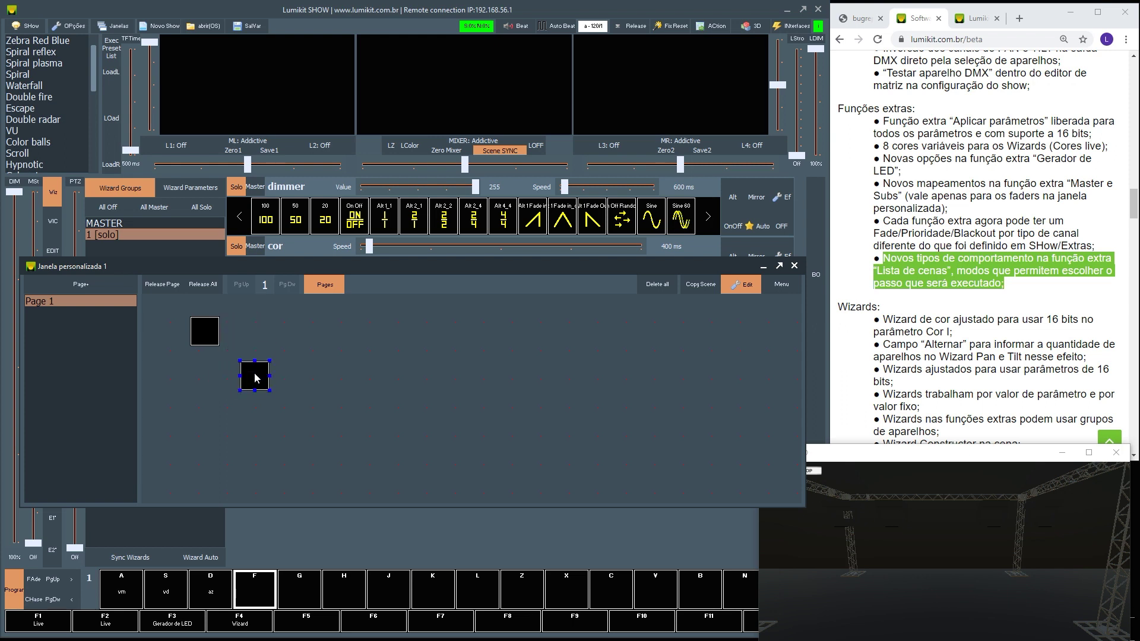
{"action": "right_click", "coordinate": [312, 375]}
{"action": "left_click", "coordinate": [314, 374]}
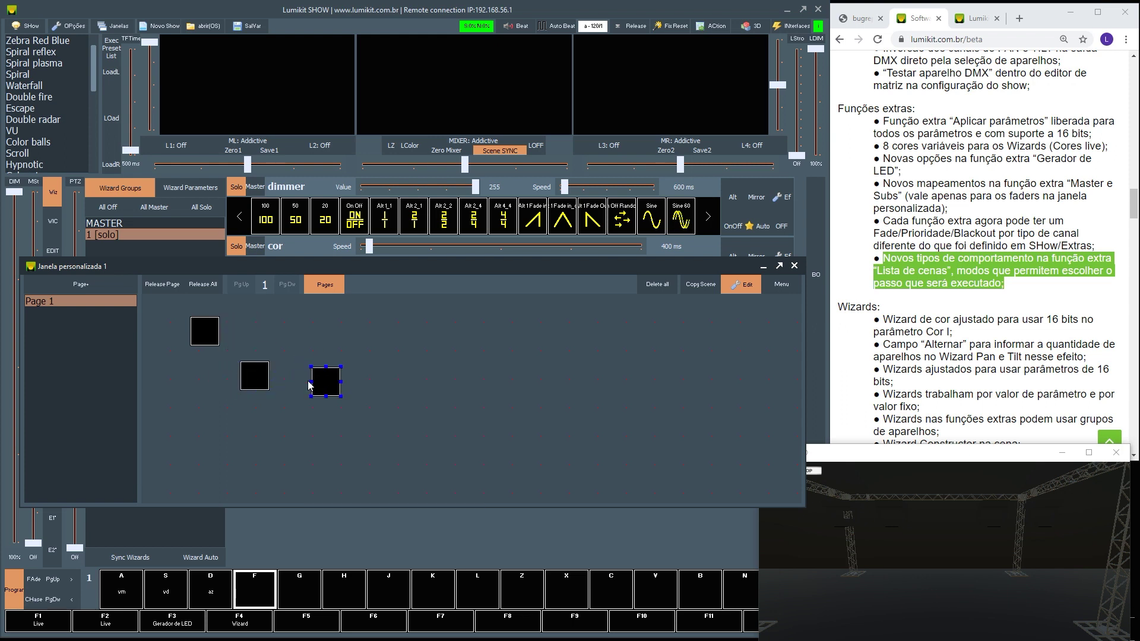
{"action": "left_click_drag", "start_coordinate": [322, 384], "coordinate": [284, 381]}
{"action": "right_click", "coordinate": [316, 371]}
{"action": "left_click", "coordinate": [332, 385]}
{"action": "left_click_drag", "start_coordinate": [333, 389], "coordinate": [318, 389]}
{"action": "left_click_drag", "start_coordinate": [315, 383], "coordinate": [316, 382]}
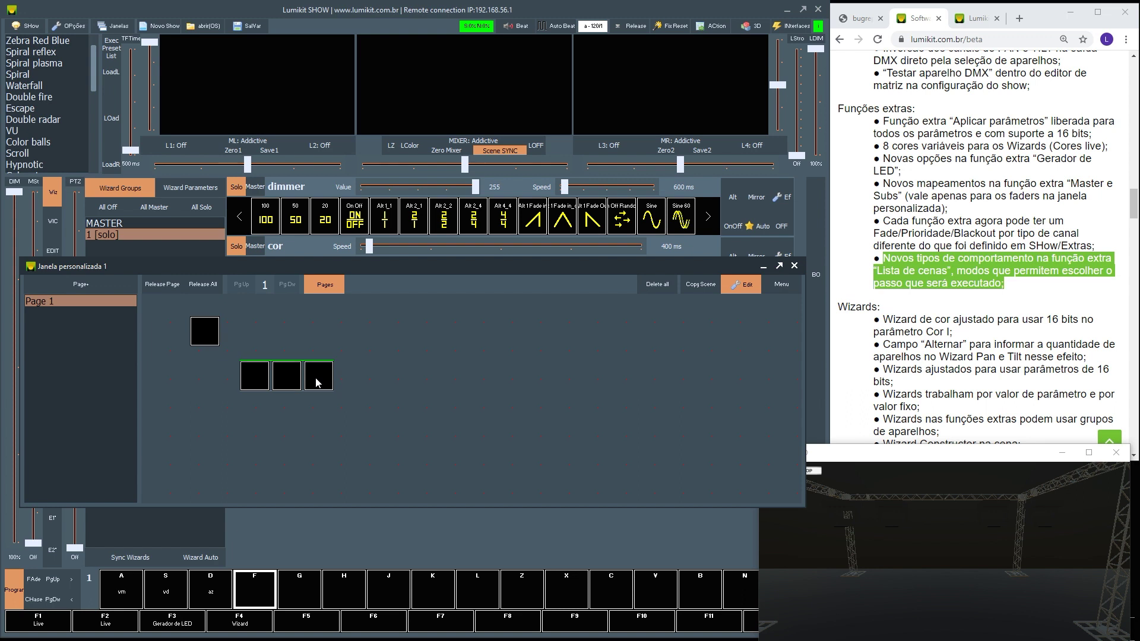
{"action": "left_click", "coordinate": [746, 291]}
- Give the upper button the Lista de cenas function with the mode "Executar uma lista de cenas (no passo selecionado)"
{"action": "right_click", "coordinate": [191, 328]}
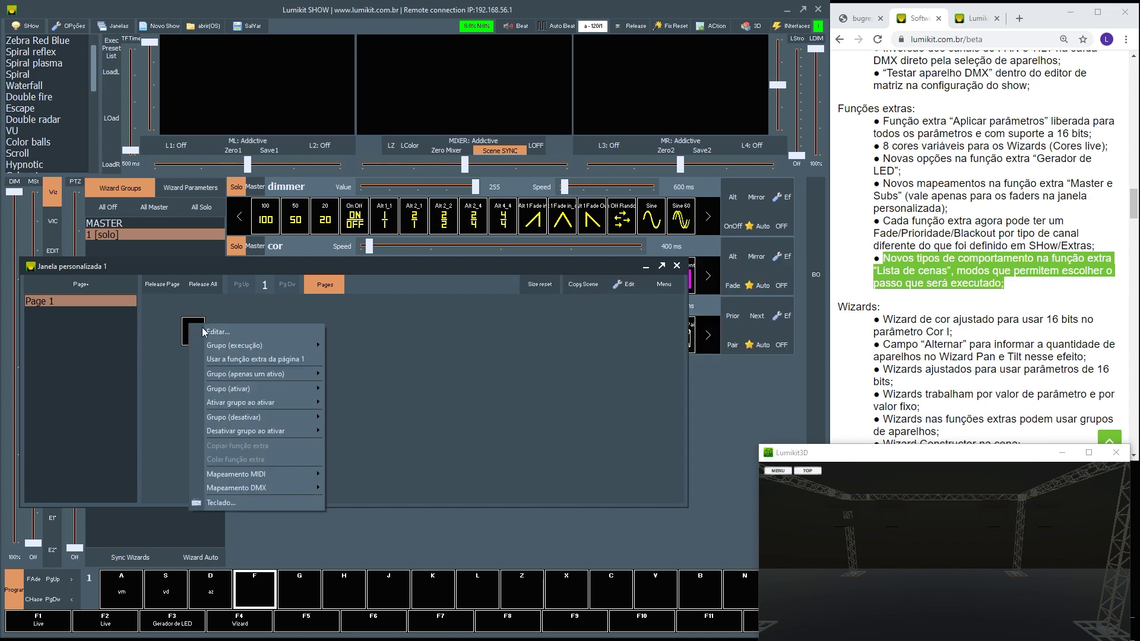
{"action": "left_click", "coordinate": [287, 346]}
{"action": "left_click", "coordinate": [535, 183]}
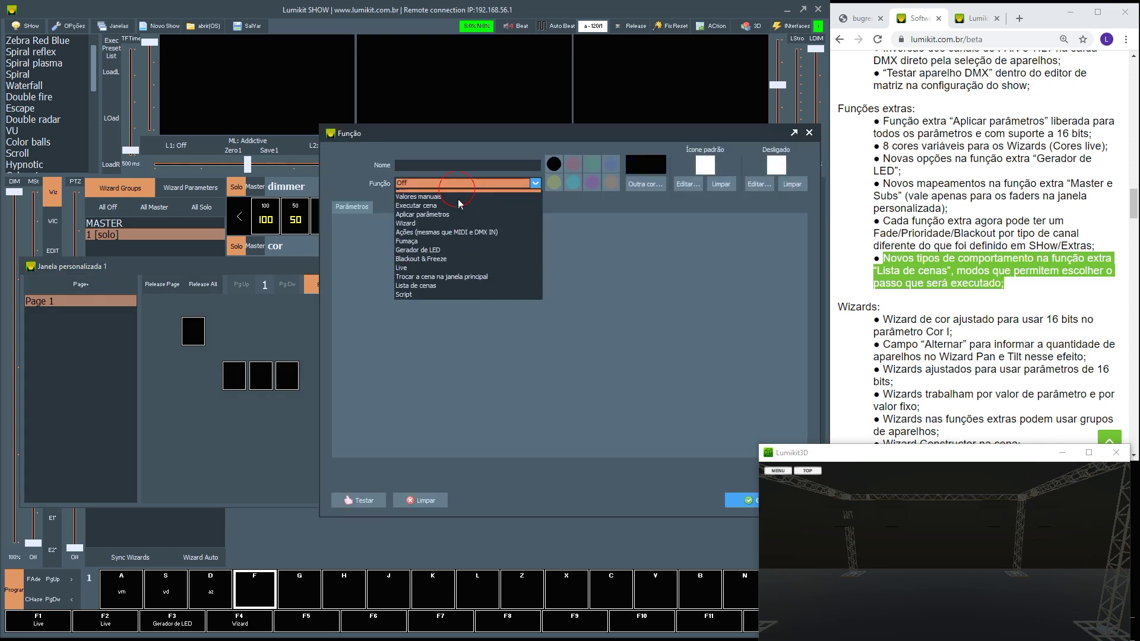
{"action": "left_click", "coordinate": [448, 293]}
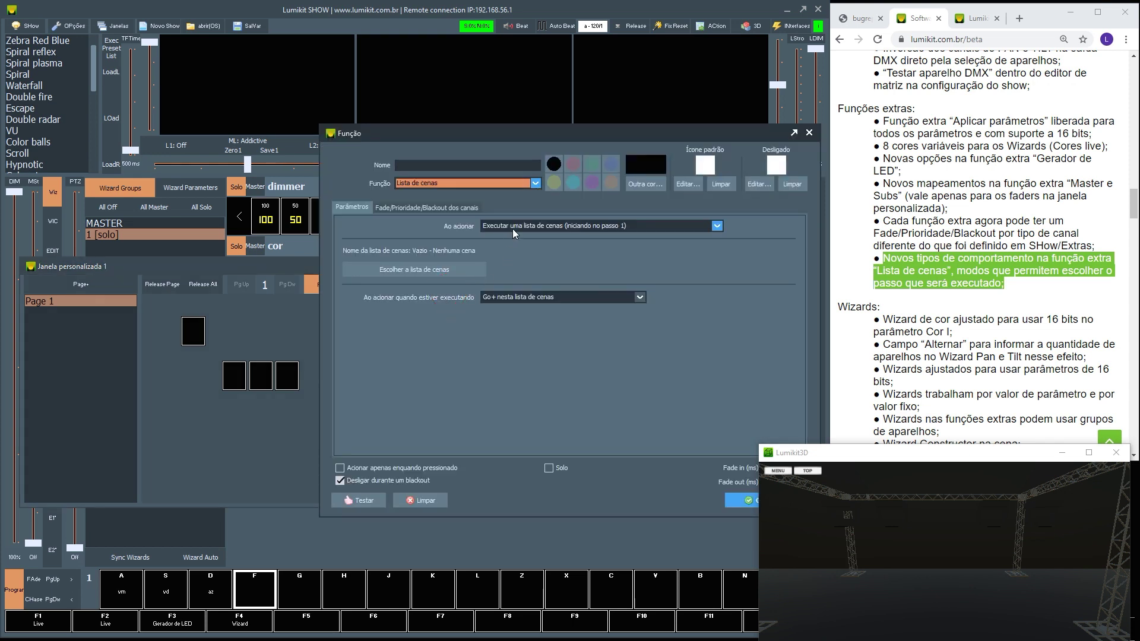
{"action": "left_click", "coordinate": [516, 224]}
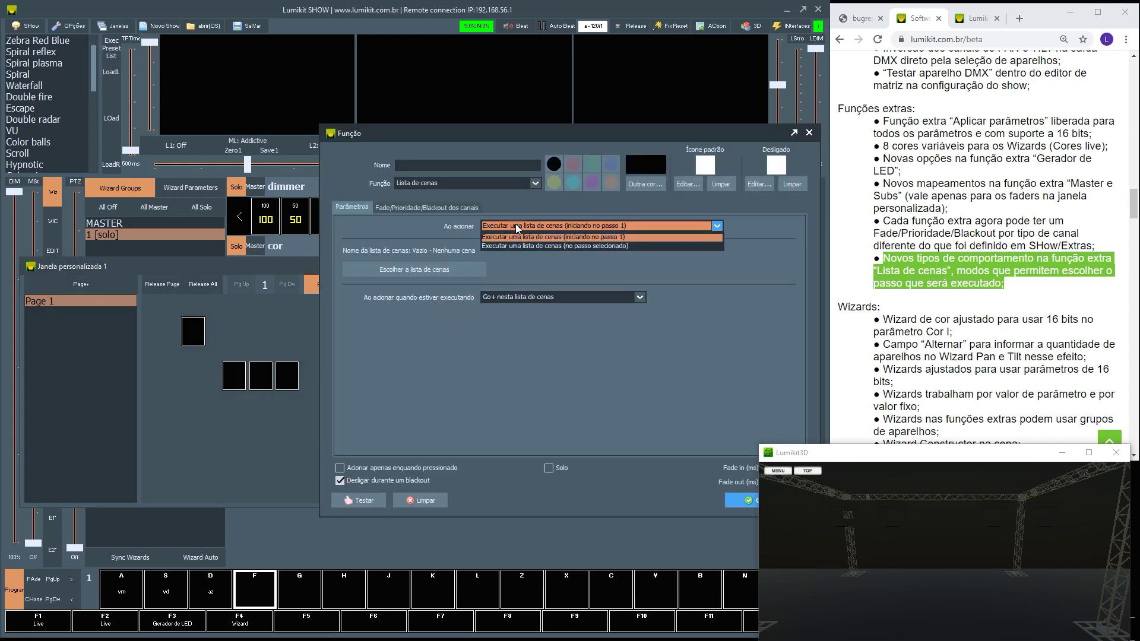
{"action": "left_click", "coordinate": [538, 246]}
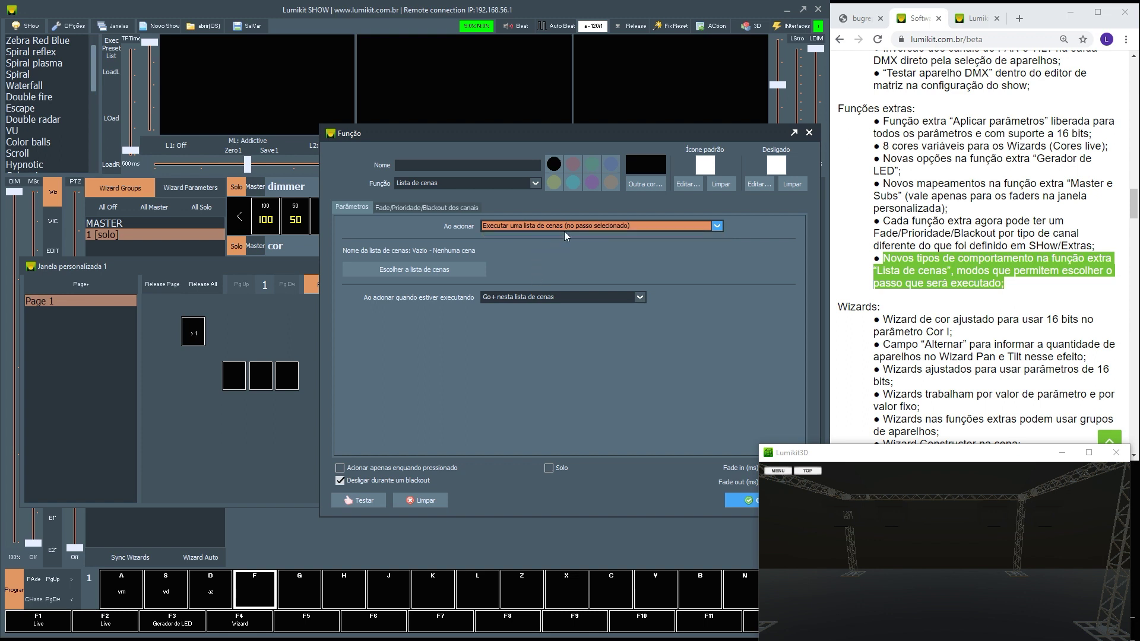
- Choose the cores scene list for the upper button, change its action while already running, and save the function
{"action": "left_click", "coordinate": [472, 271]}
{"action": "double_click", "coordinate": [482, 232]}
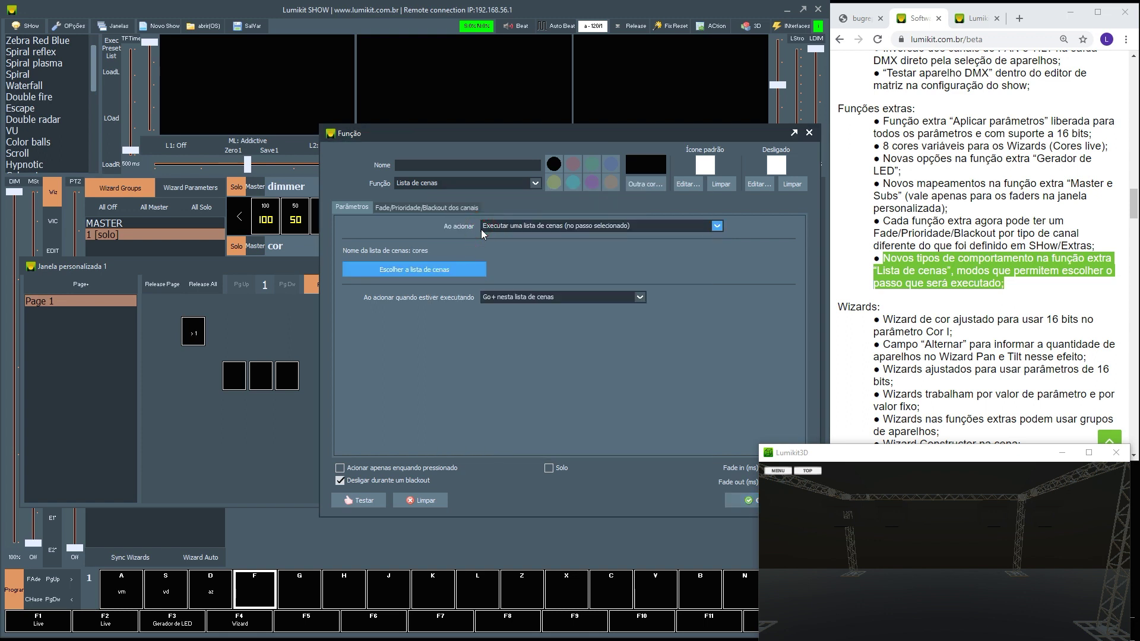
{"action": "left_click", "coordinate": [527, 297]}
{"action": "left_click", "coordinate": [531, 326]}
{"action": "left_click", "coordinate": [736, 502]}
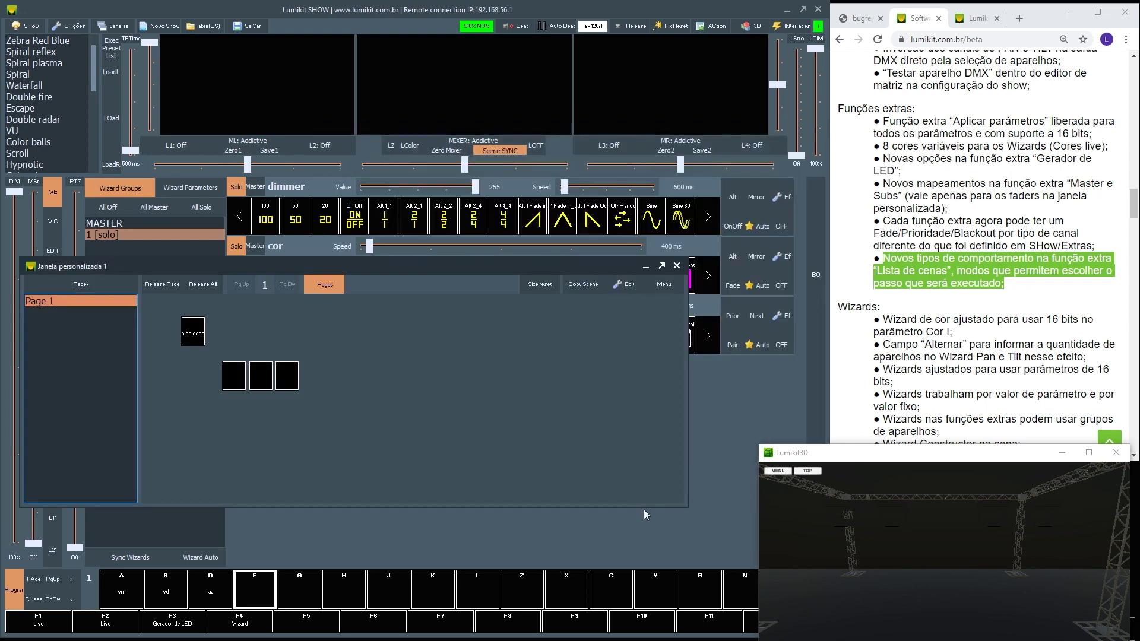
- Widen the upper button so its full label fits, and switch off its running scene list outside edit mode
{"action": "left_click", "coordinate": [628, 283]}
{"action": "left_click", "coordinate": [209, 333]}
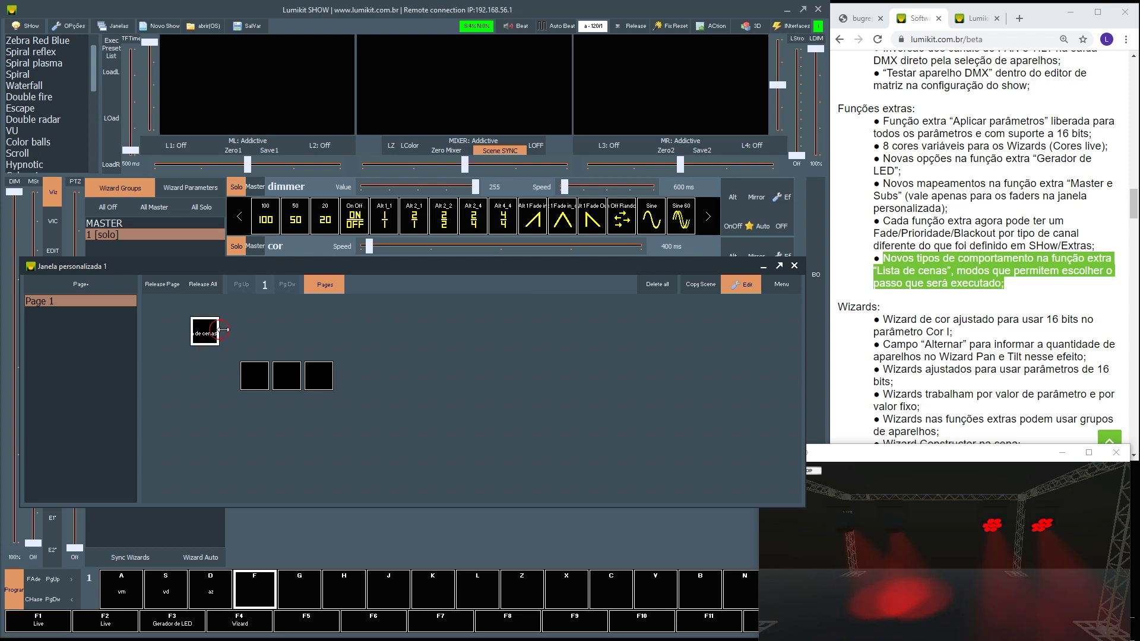
{"action": "left_click_drag", "start_coordinate": [219, 332], "coordinate": [283, 331]}
{"action": "left_click", "coordinate": [742, 284]}
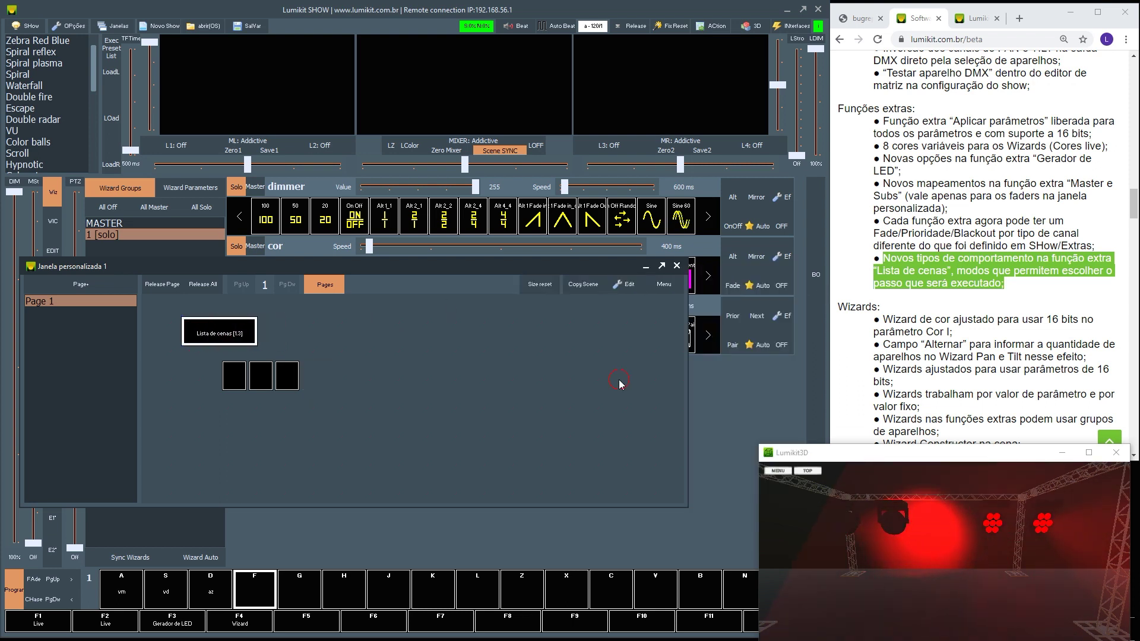
{"action": "right_click", "coordinate": [243, 376]}
{"action": "left_click", "coordinate": [266, 353]}
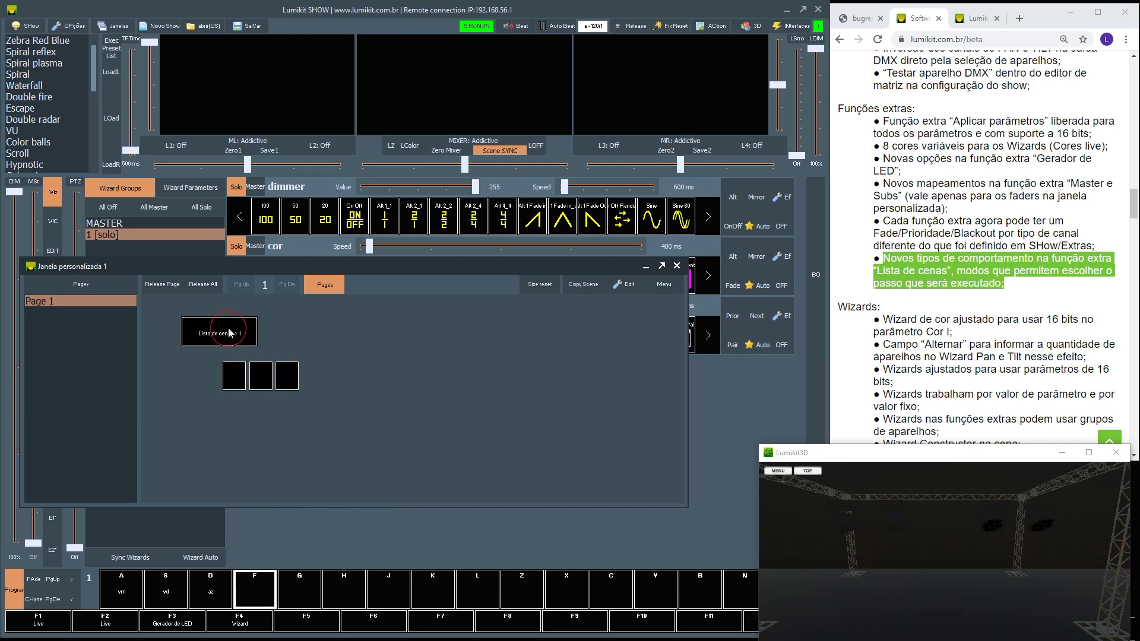
- Give the first small button the Lista de cenas function with the mode "Selecionar passo da lista de cenas"
{"action": "right_click", "coordinate": [244, 383]}
{"action": "left_click", "coordinate": [243, 383]}
{"action": "left_click", "coordinate": [516, 183]}
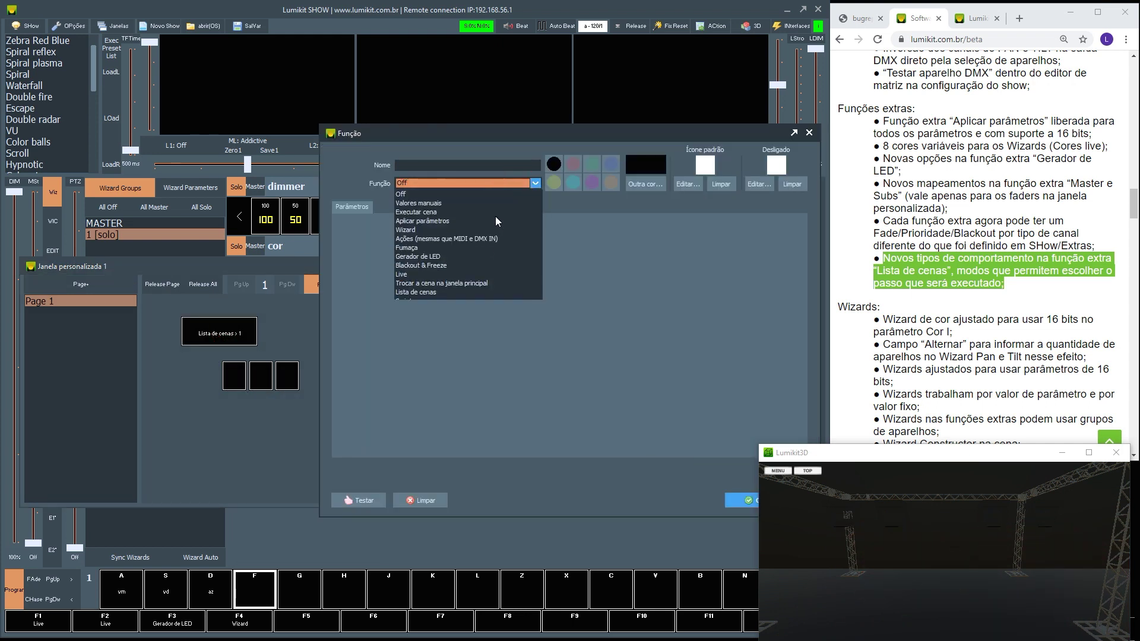
{"action": "left_click", "coordinate": [469, 297]}
{"action": "left_click", "coordinate": [470, 183]}
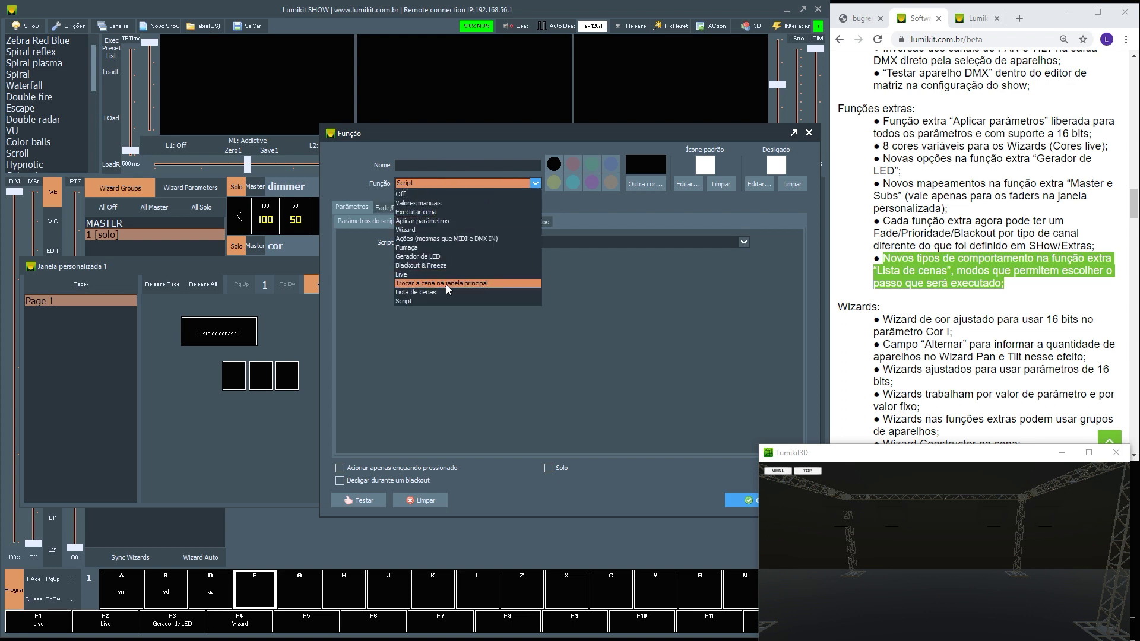
{"action": "left_click", "coordinate": [448, 291]}
{"action": "left_click", "coordinate": [515, 228]}
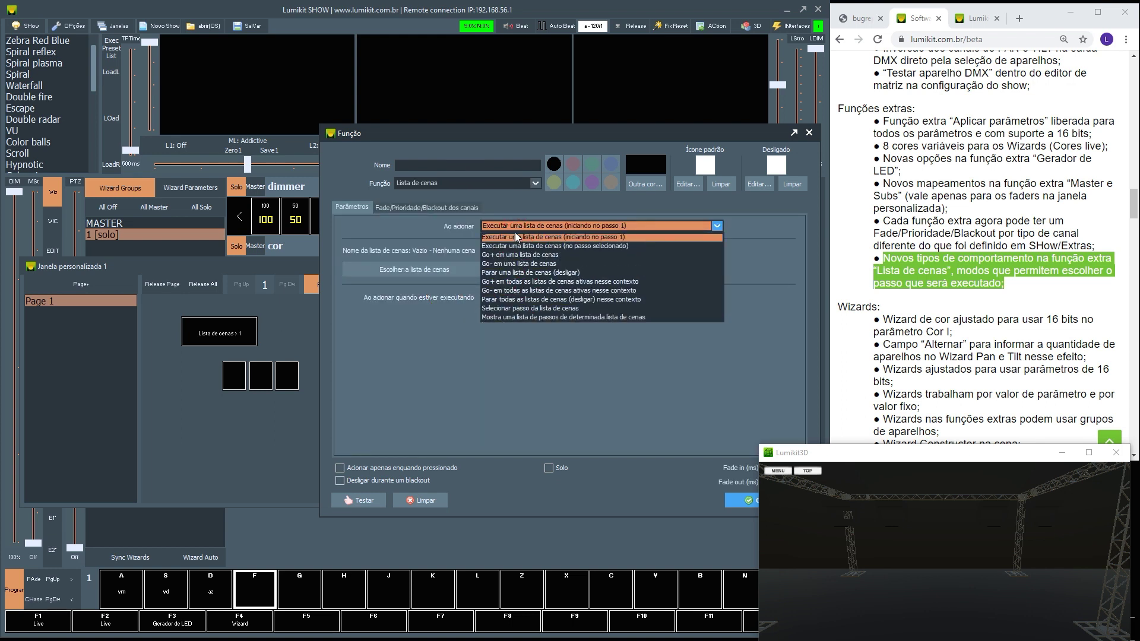
{"action": "left_click", "coordinate": [525, 308]}
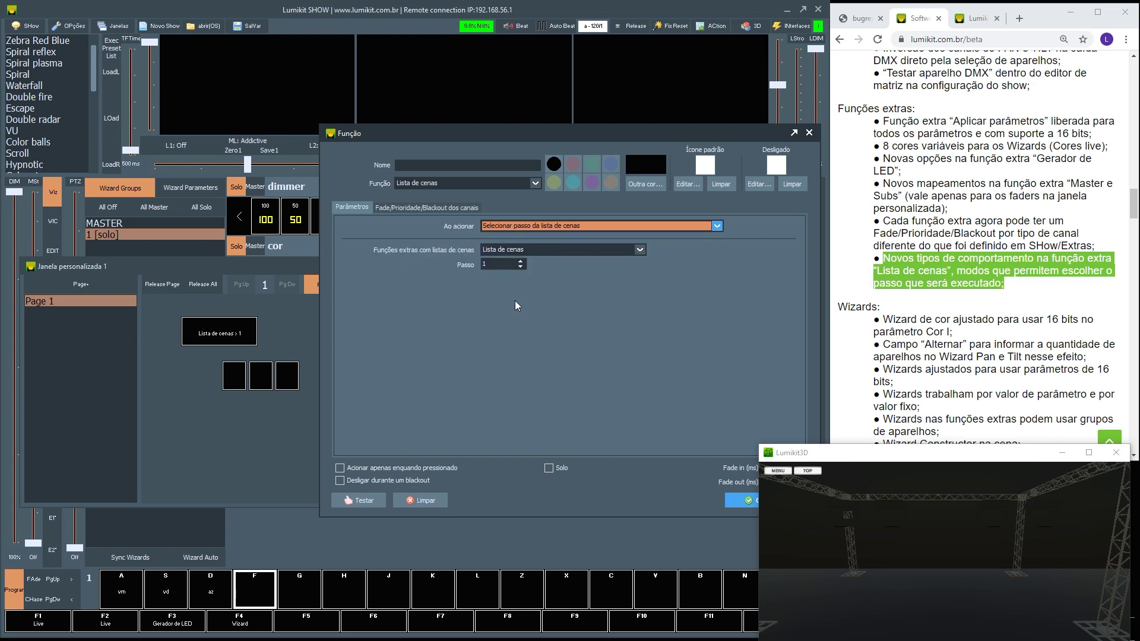
- Target the upper button's Lista de cenas function from the first small button, adjust its Passo number, and save
{"action": "left_click", "coordinate": [522, 250]}
{"action": "left_click", "coordinate": [522, 250]}
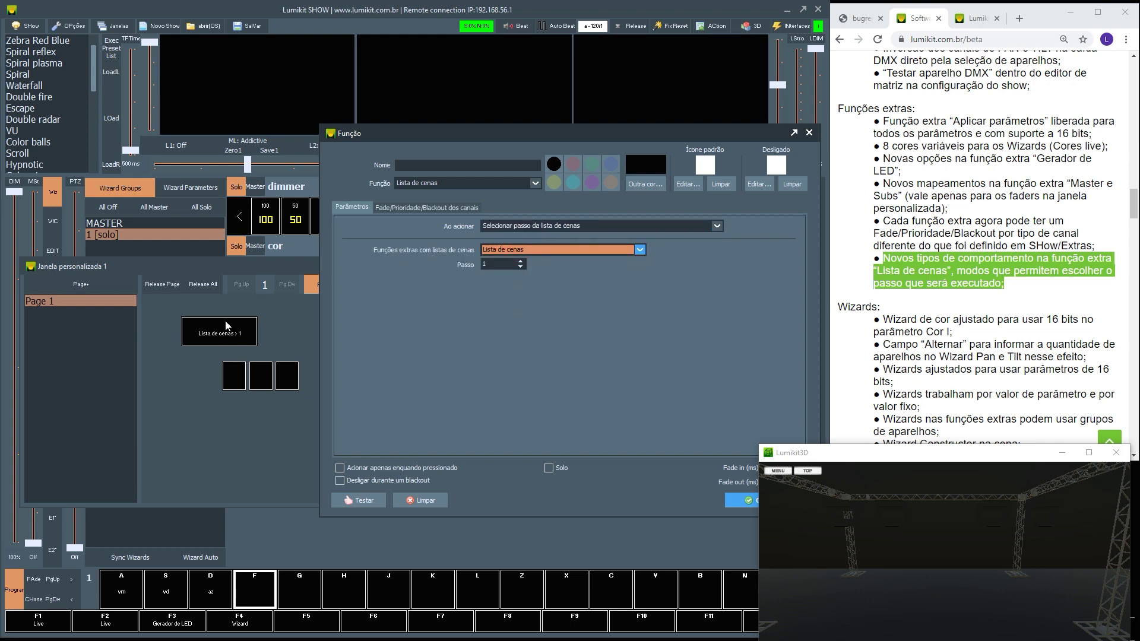
{"action": "left_click", "coordinate": [521, 261]}
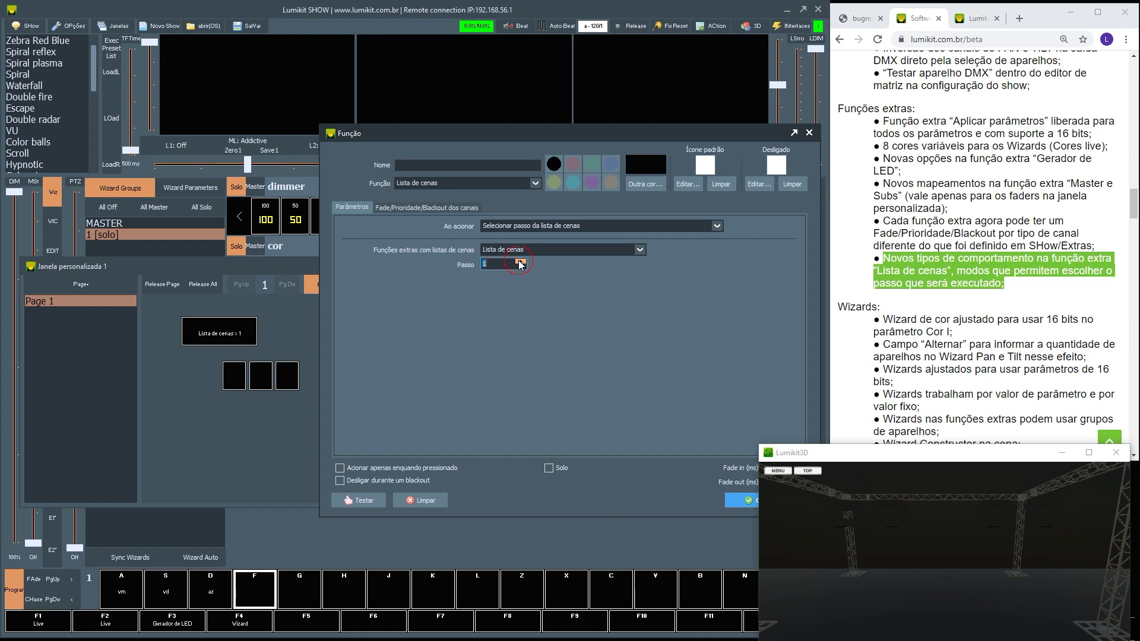
{"action": "left_click", "coordinate": [739, 502]}
- Set the middle small button to Lista de cenas, mode "Selecionar passo da lista de cenas", with Passo 3, and save
{"action": "right_click", "coordinate": [261, 371]}
{"action": "left_click", "coordinate": [497, 277]}
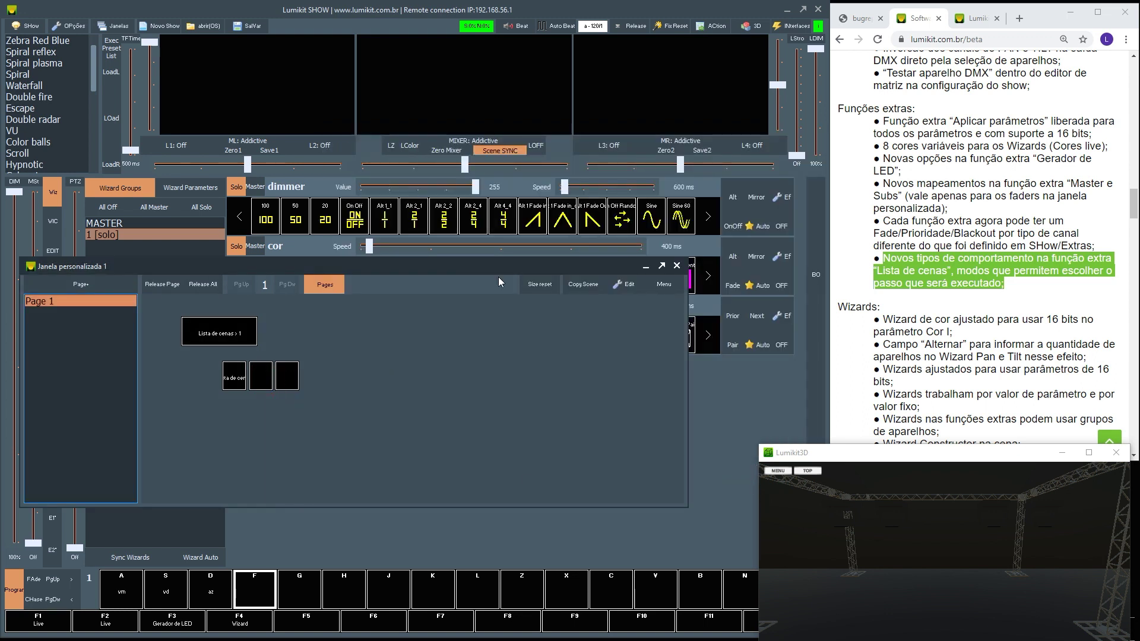
{"action": "left_click", "coordinate": [497, 184]}
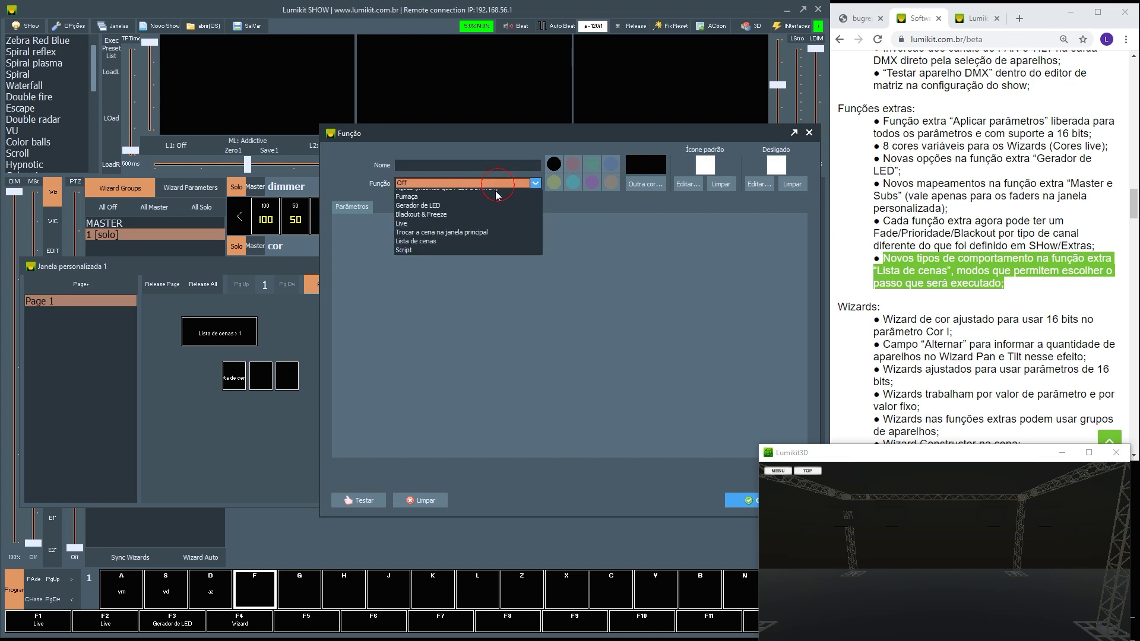
{"action": "left_click", "coordinate": [472, 293]}
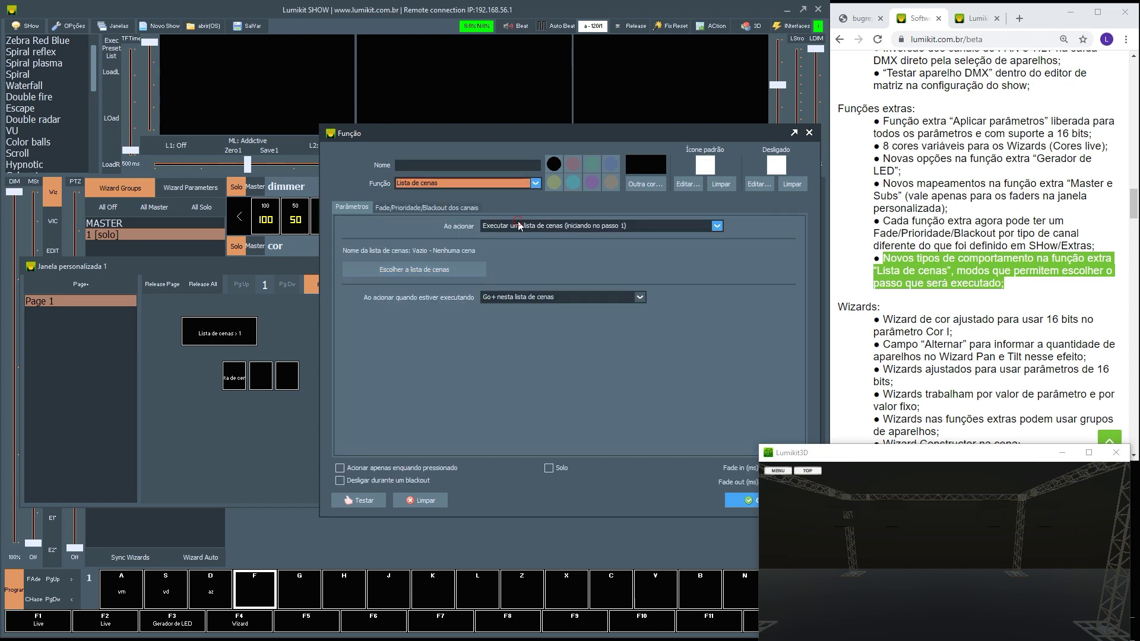
{"action": "left_click", "coordinate": [518, 225]}
{"action": "left_click", "coordinate": [506, 313]}
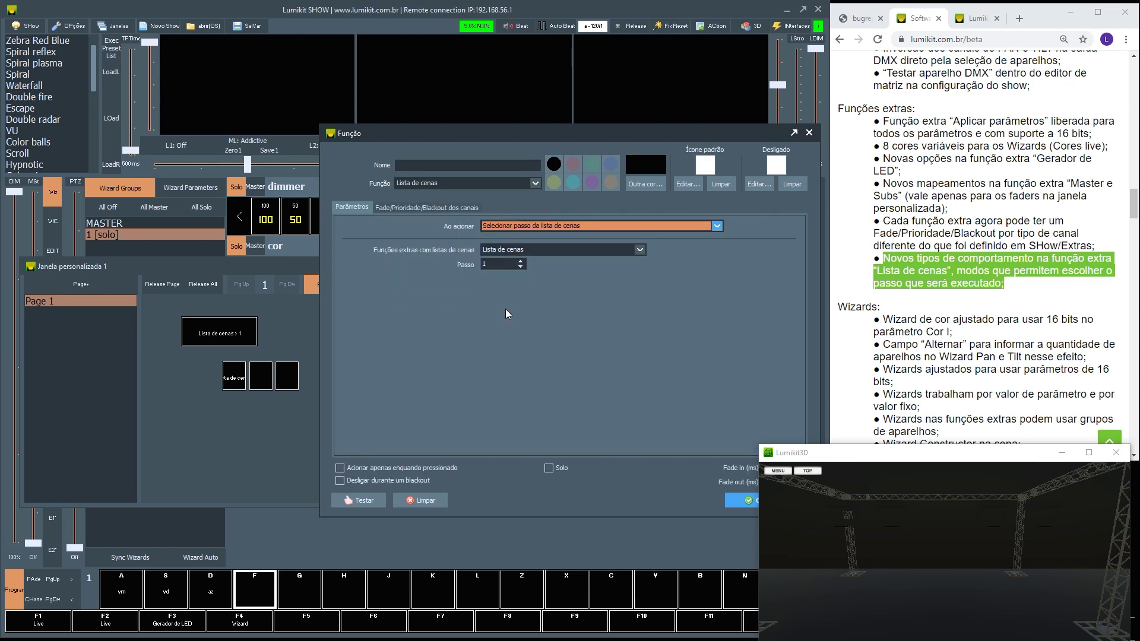
{"action": "left_click", "coordinate": [520, 260]}
{"action": "left_click", "coordinate": [521, 261]}
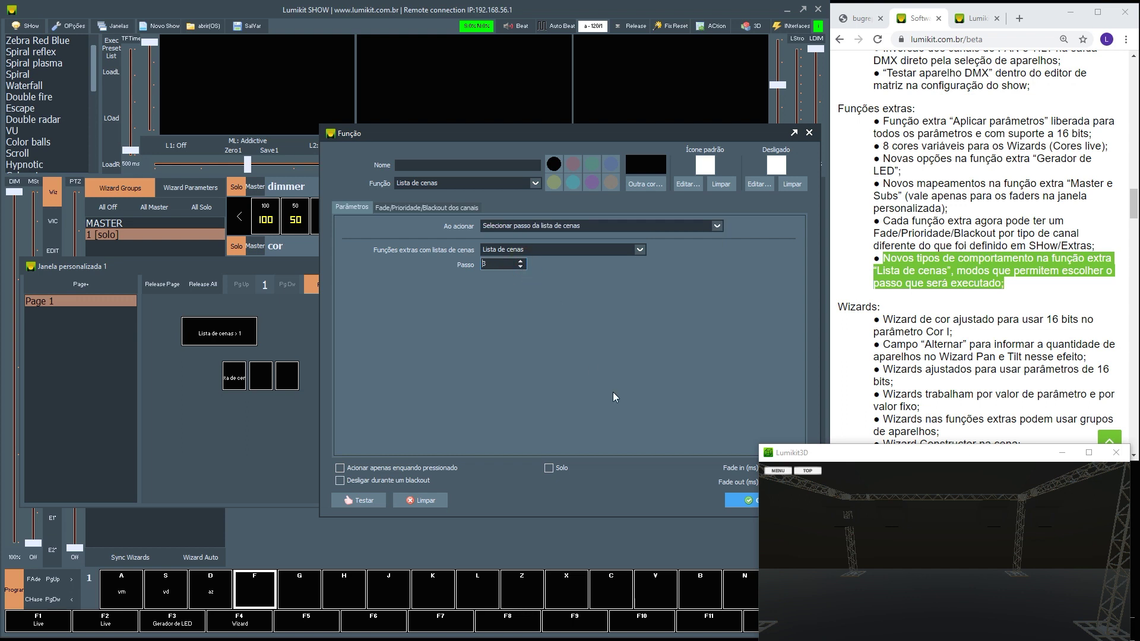
{"action": "left_click", "coordinate": [733, 500]}
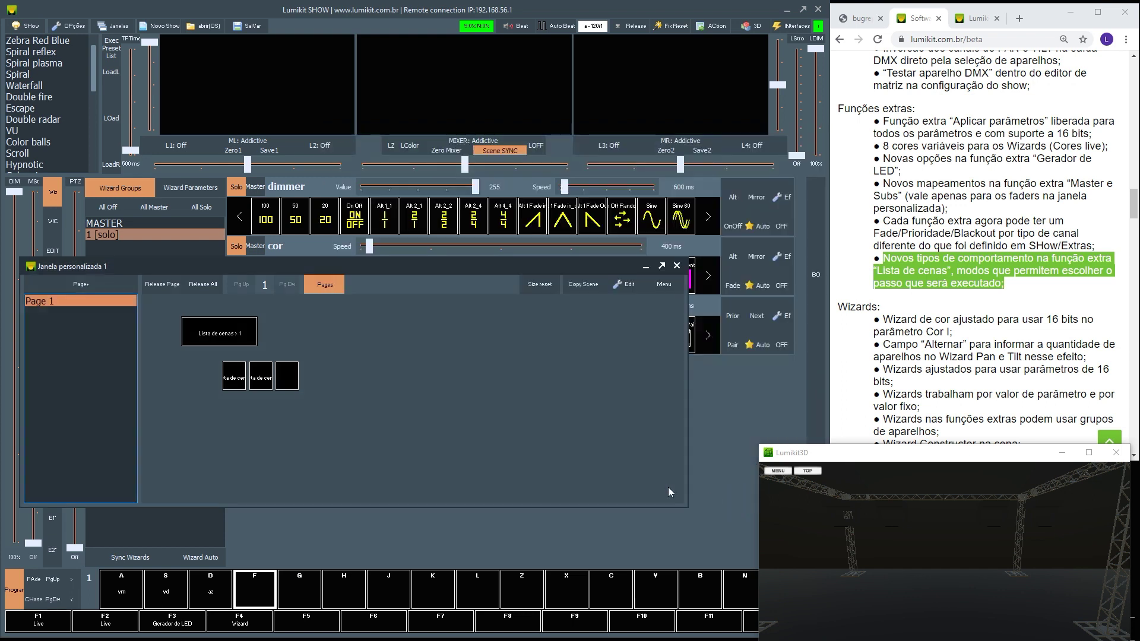
- Run and stop the scene list at step 1, select step 3 with the middle small button, and run and stop it again
{"action": "left_click", "coordinate": [225, 336]}
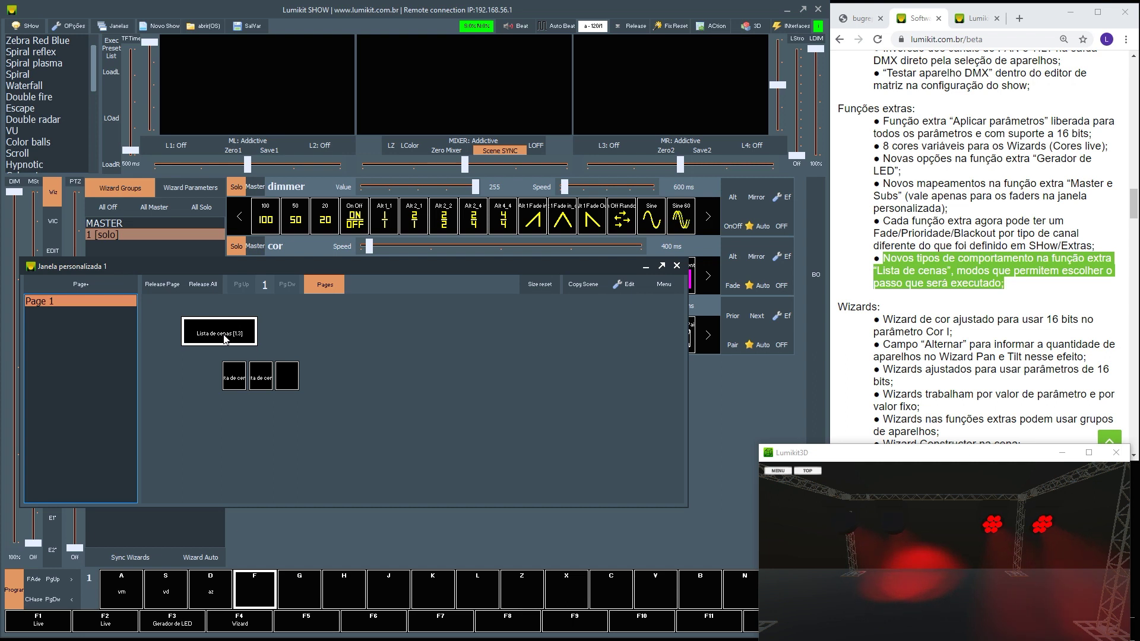
{"action": "left_click", "coordinate": [224, 336]}
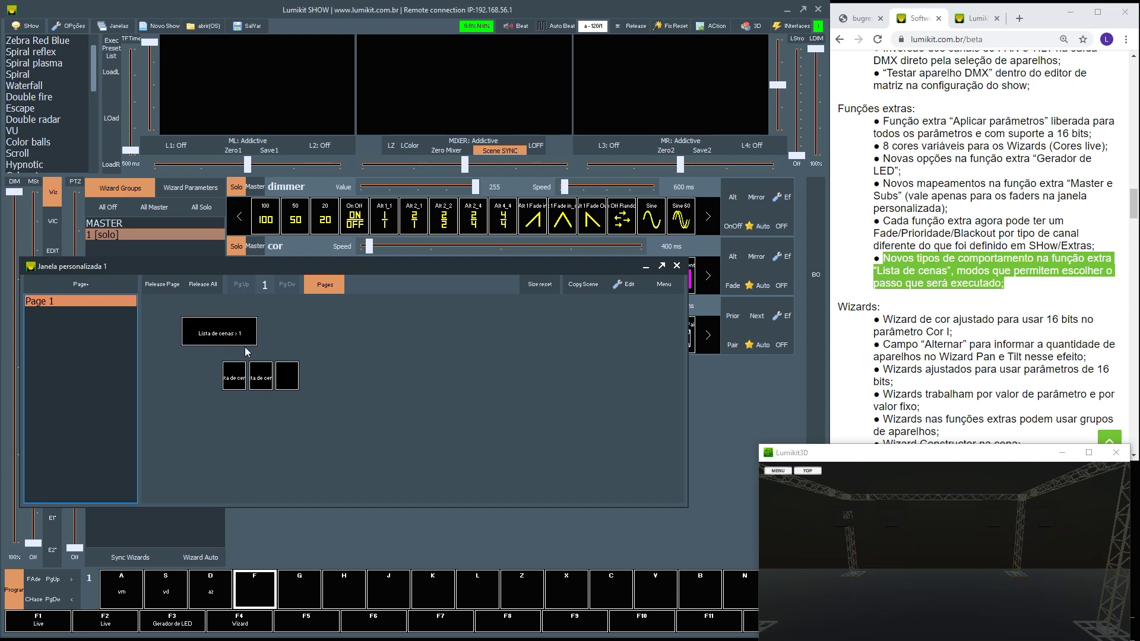
{"action": "left_click", "coordinate": [260, 377]}
{"action": "left_click", "coordinate": [244, 341]}
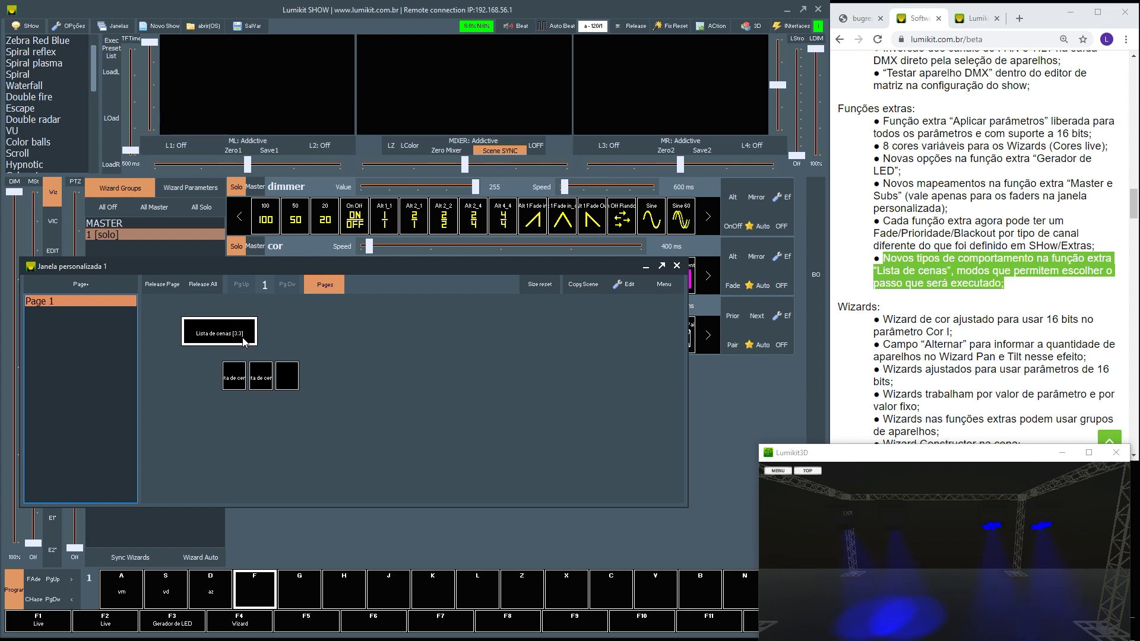
{"action": "left_click", "coordinate": [244, 341]}
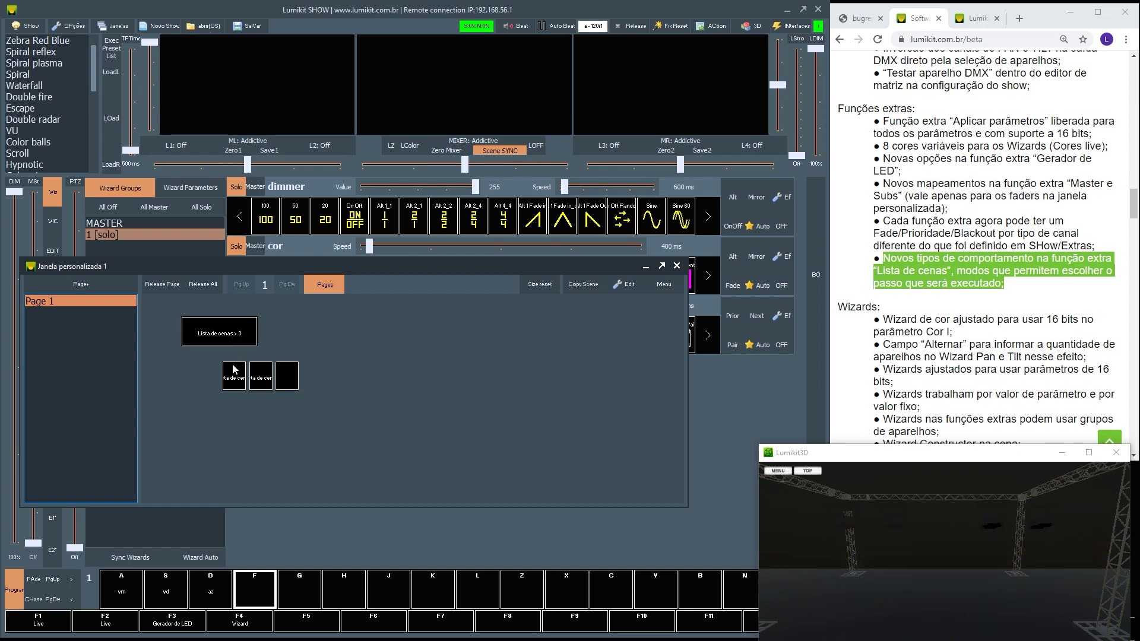
- Select step 2 with the first small button, run and stop the scene list, and switch between steps 3 and 2 while running it again
{"action": "left_click", "coordinate": [238, 381]}
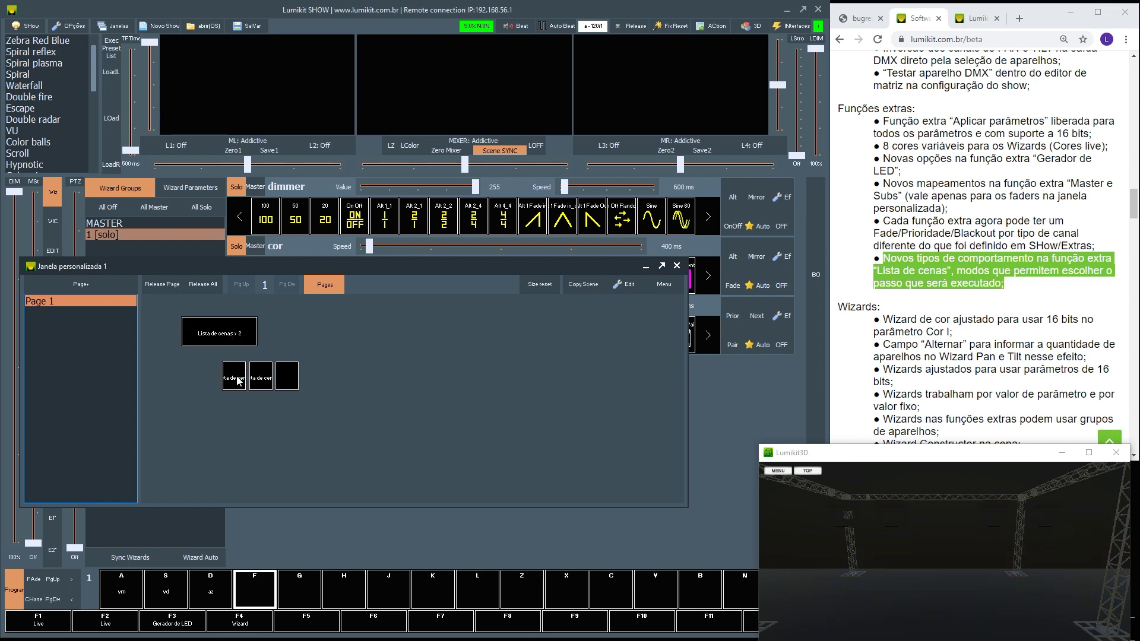
{"action": "left_click", "coordinate": [234, 335]}
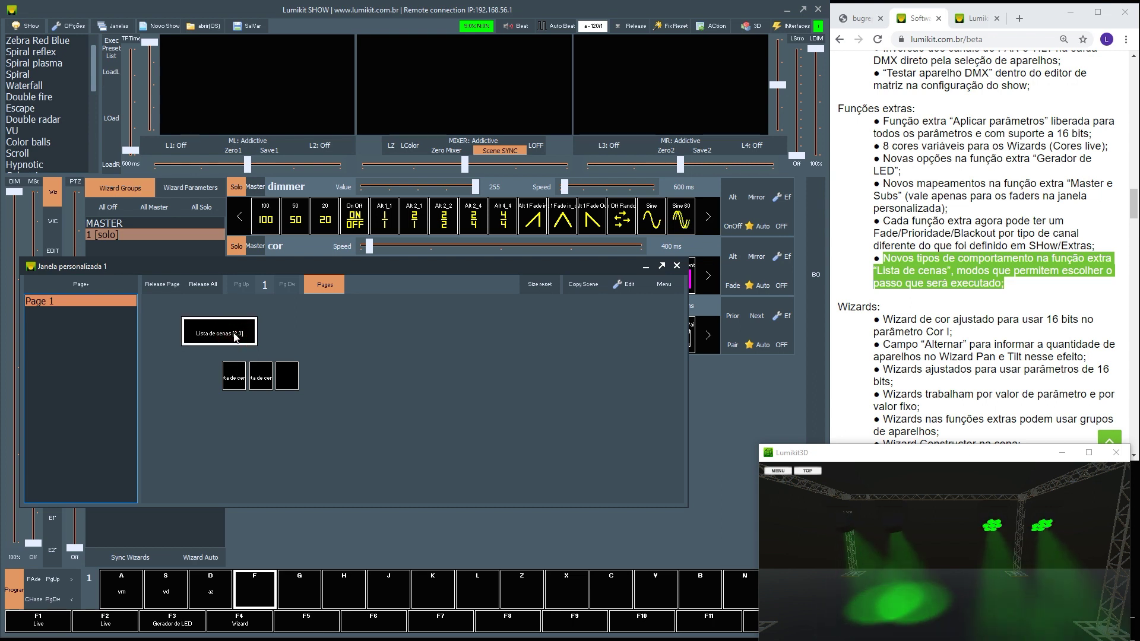
{"action": "left_click", "coordinate": [235, 337]}
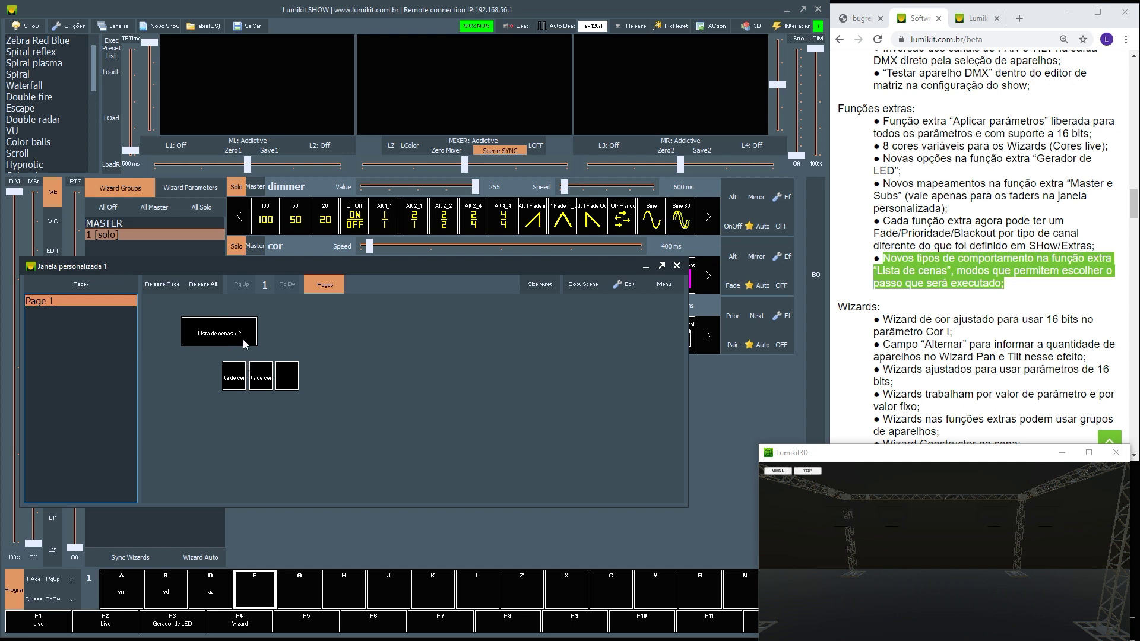
{"action": "left_click", "coordinate": [245, 343]}
{"action": "left_click", "coordinate": [264, 383]}
{"action": "left_click", "coordinate": [235, 376]}
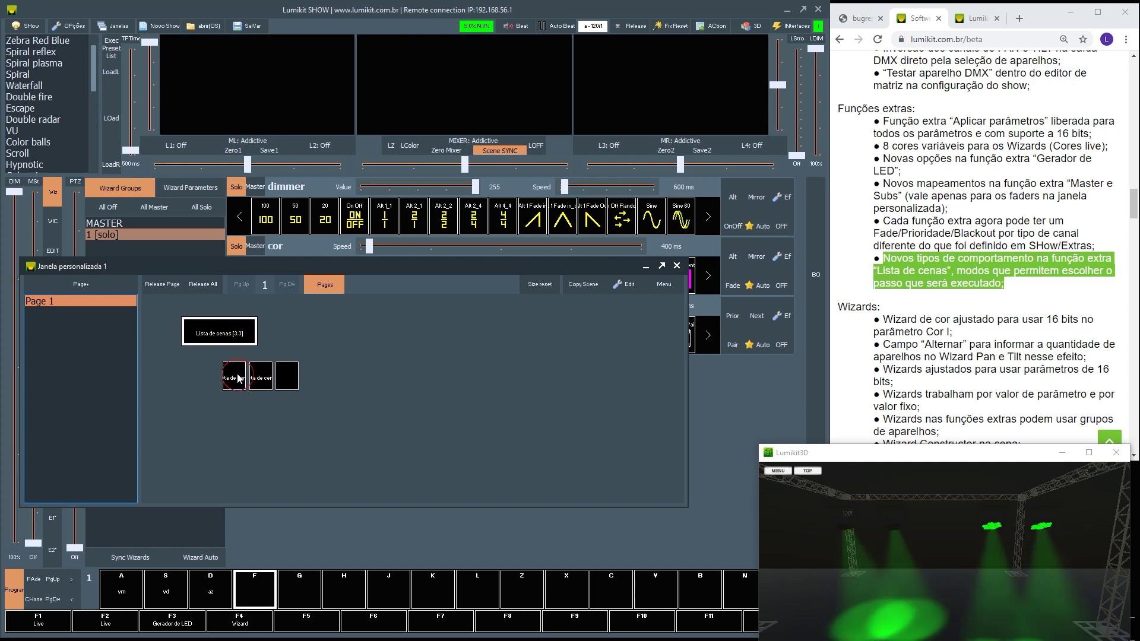
{"action": "left_click", "coordinate": [264, 383]}
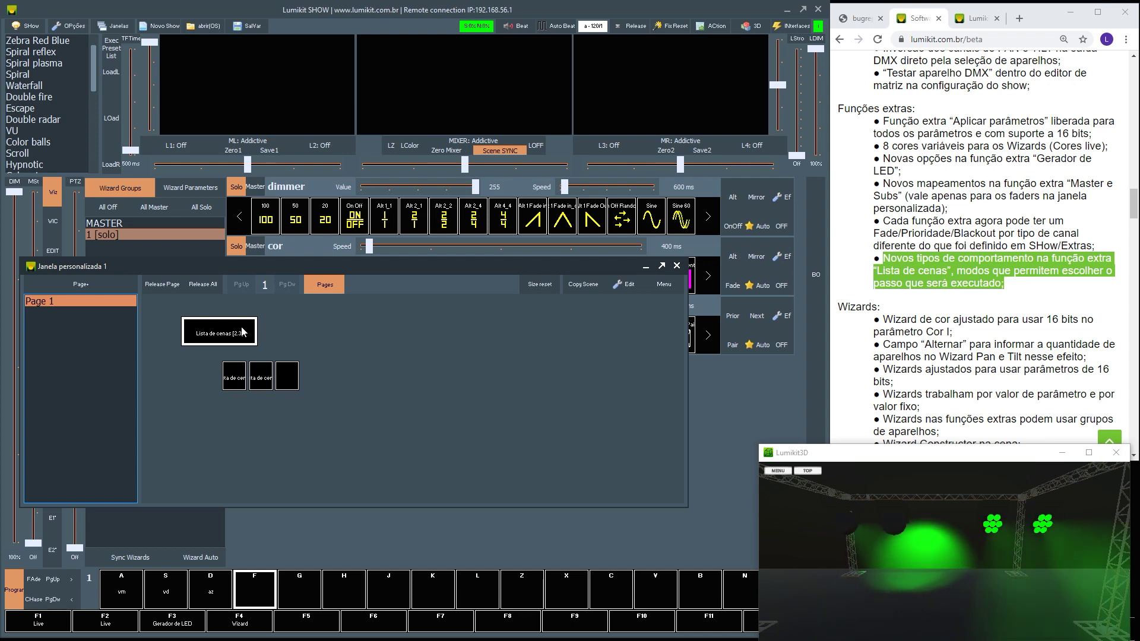
- Set the third small button to Lista de cenas, mode "Mostra uma lista de passos de determinada lista de cenas", and save
{"action": "left_click", "coordinate": [286, 381]}
{"action": "right_click", "coordinate": [286, 381]}
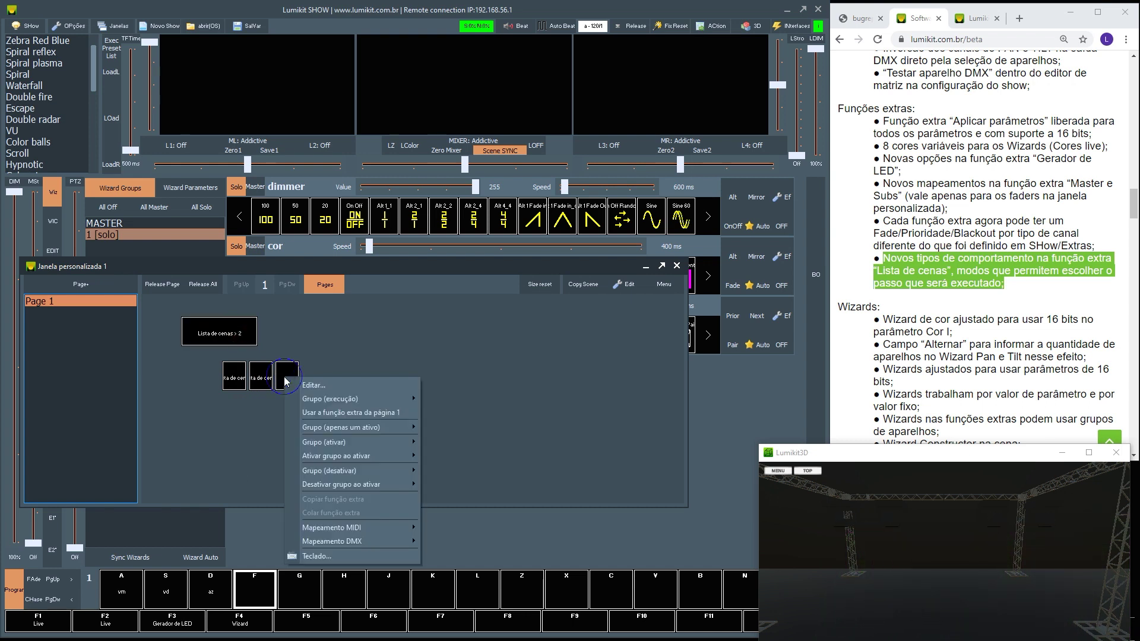
{"action": "left_click", "coordinate": [309, 388]}
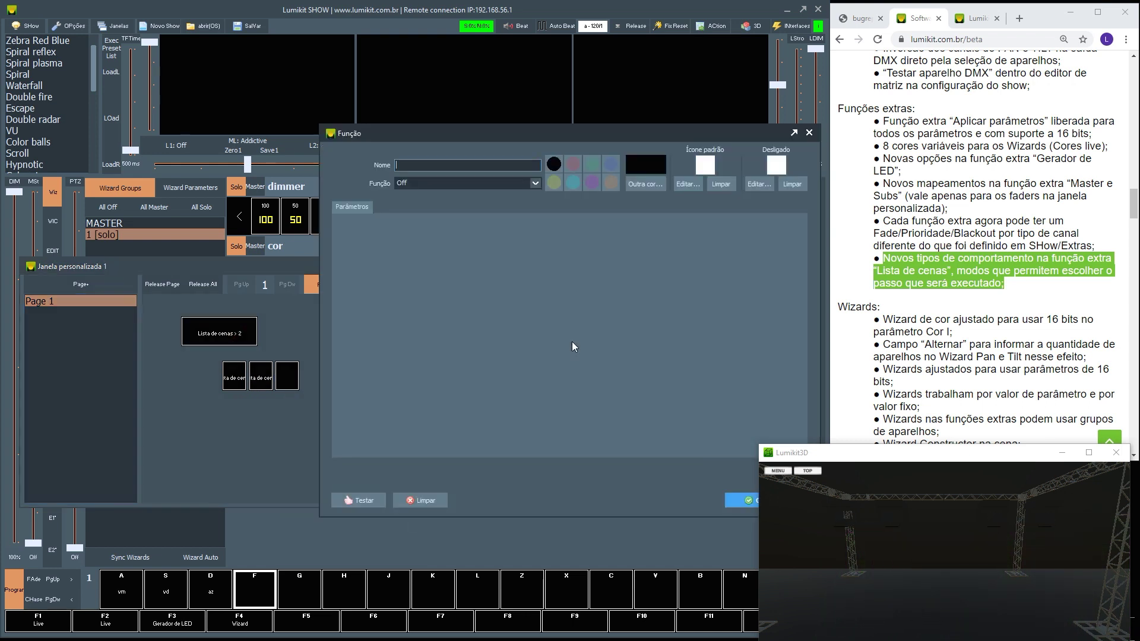
{"action": "left_click", "coordinate": [475, 182]}
{"action": "left_click", "coordinate": [444, 292]}
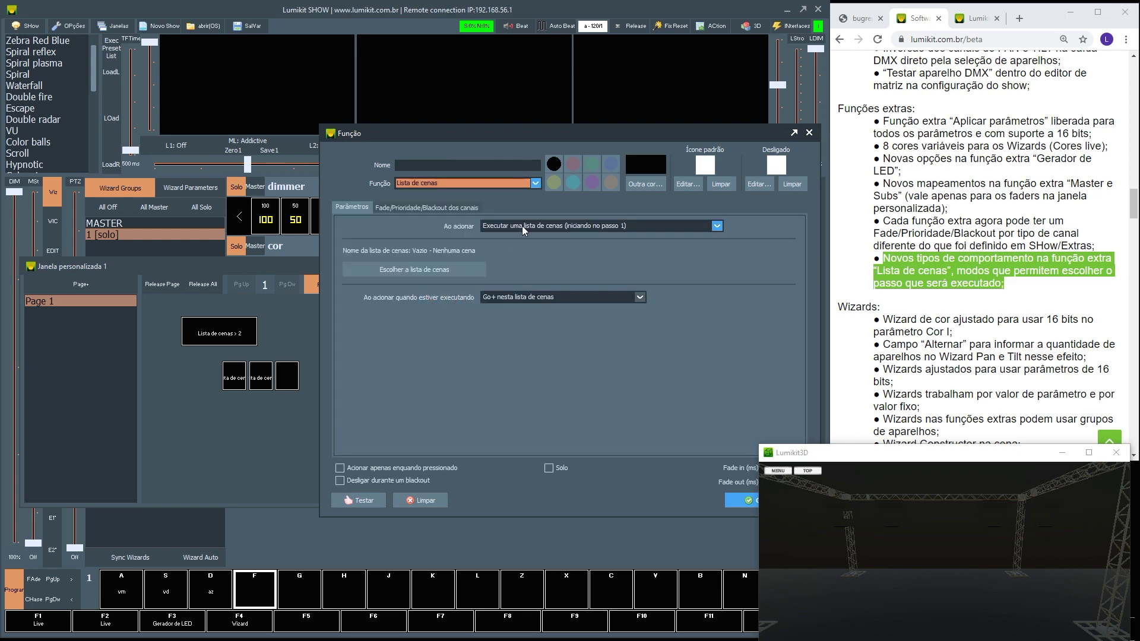
{"action": "left_click", "coordinate": [717, 226]}
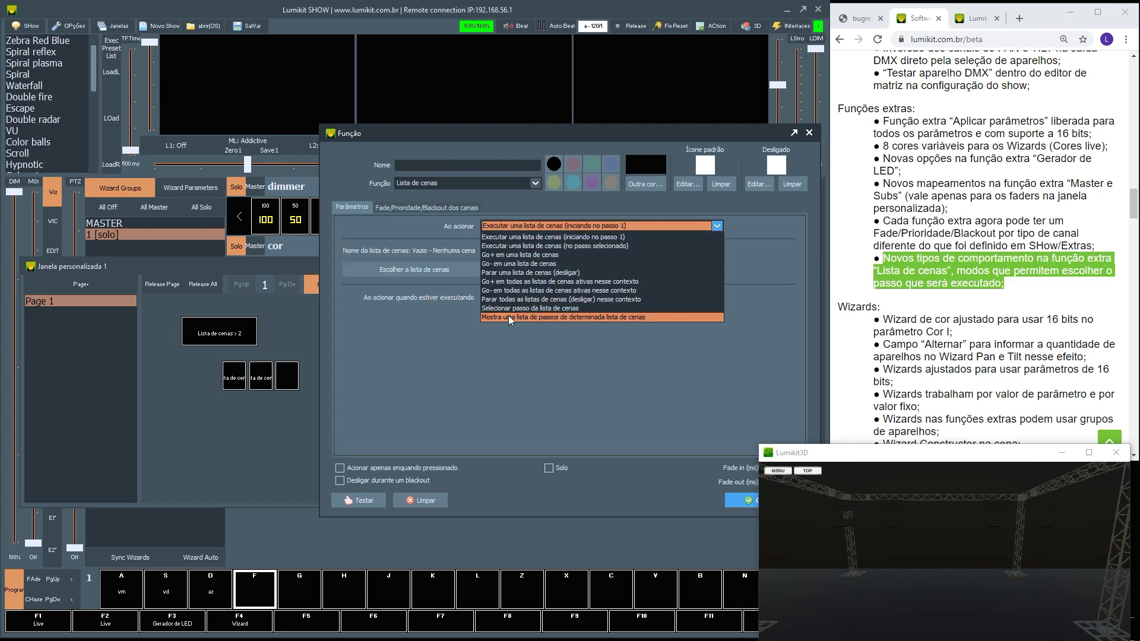
{"action": "left_click", "coordinate": [550, 319]}
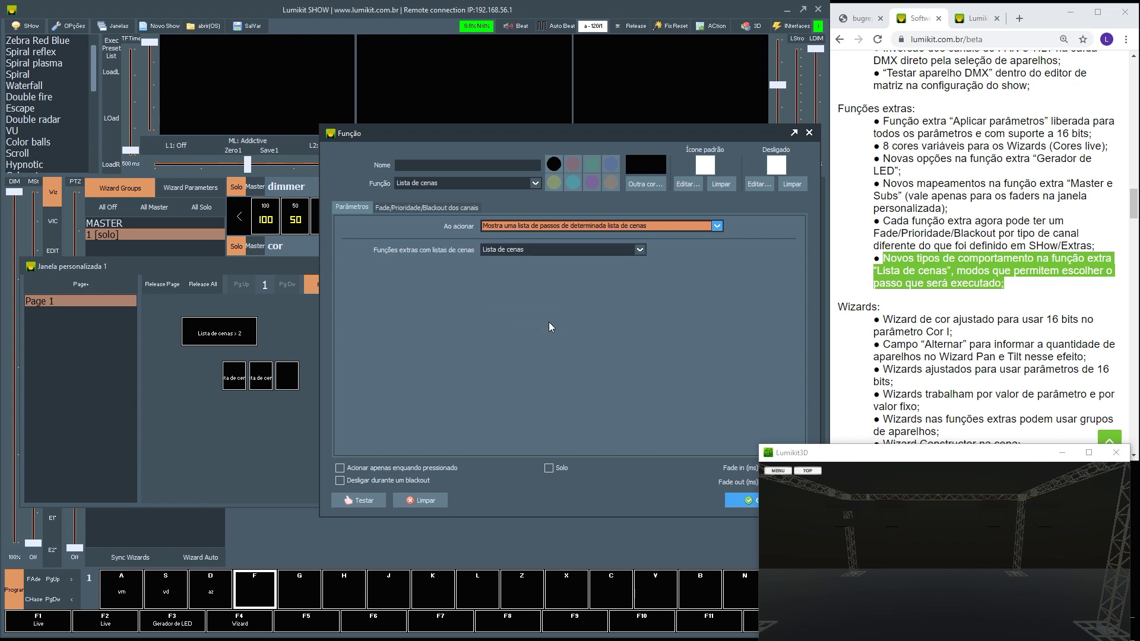
{"action": "left_click", "coordinate": [727, 500]}
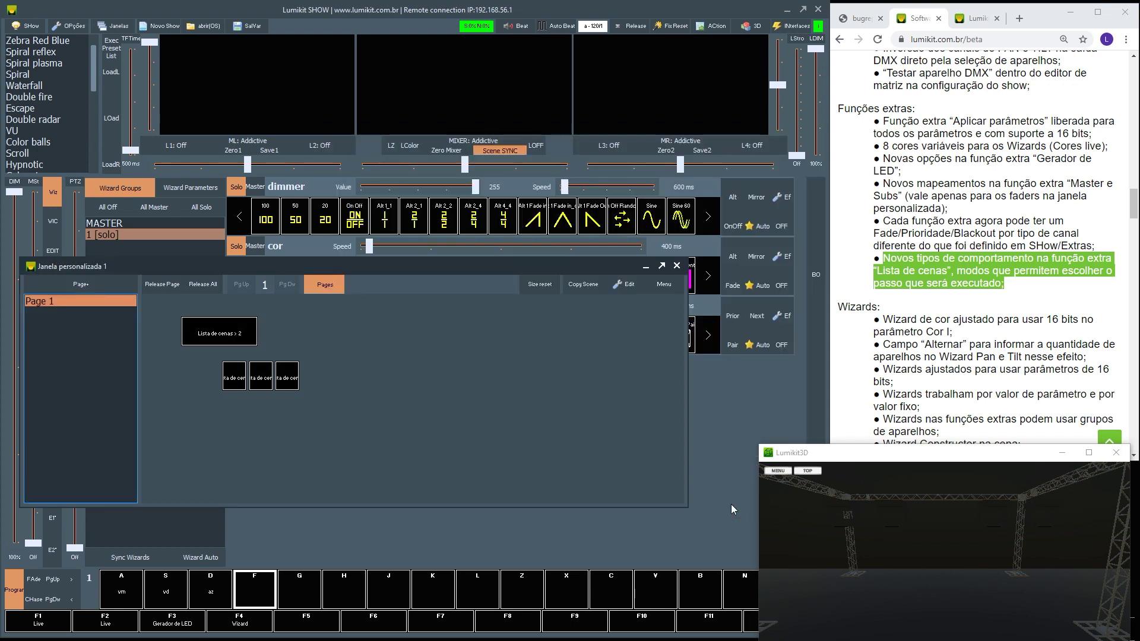
- Use the third small button's step list to choose #3 az, run the scene list, and choose #1 vm from the same step list
{"action": "left_click", "coordinate": [287, 389]}
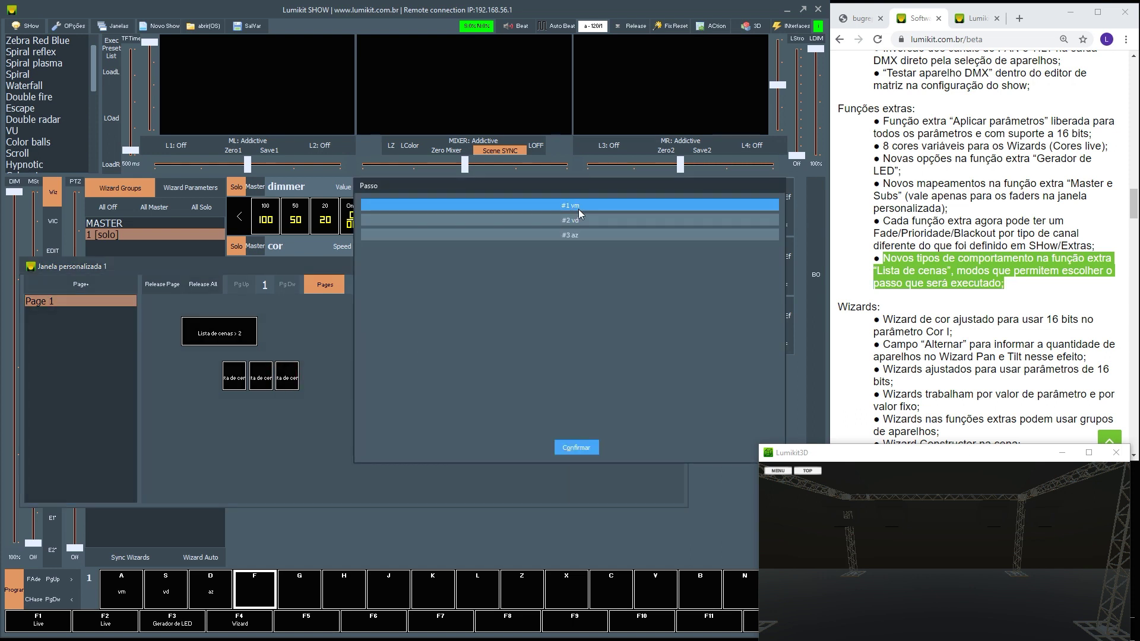
{"action": "left_click", "coordinate": [581, 234]}
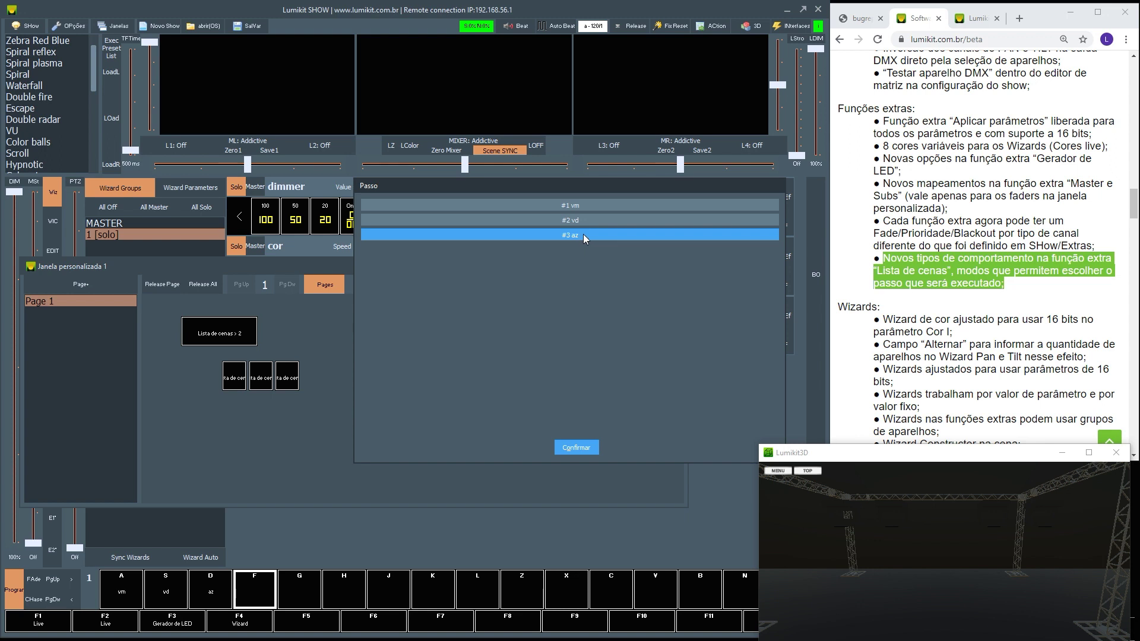
{"action": "left_click", "coordinate": [576, 447]}
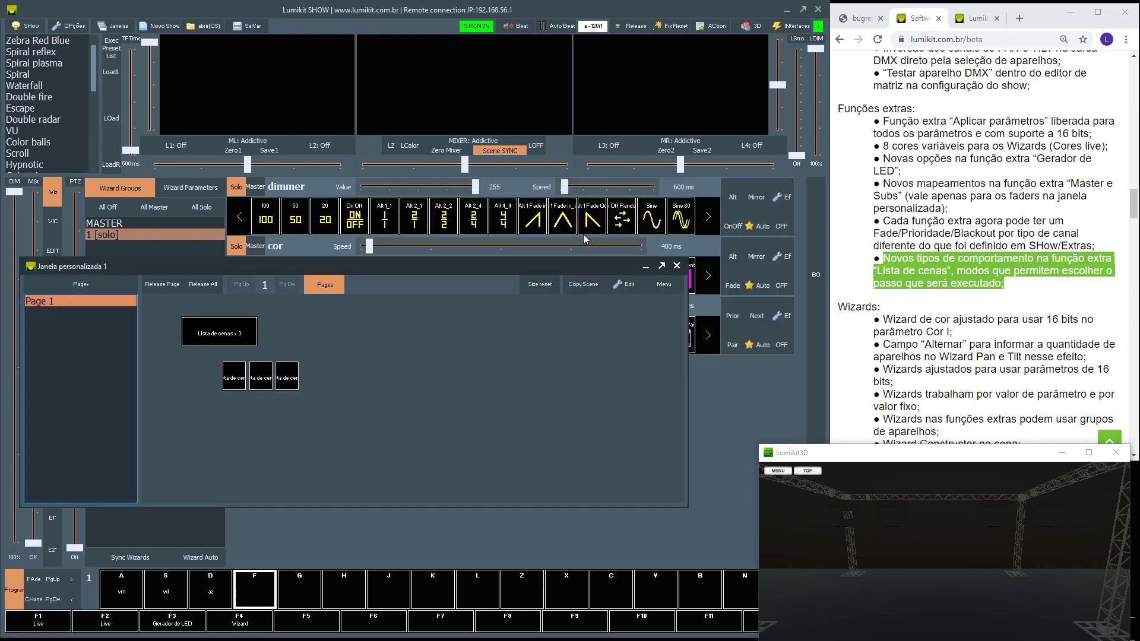
{"action": "left_click", "coordinate": [230, 330]}
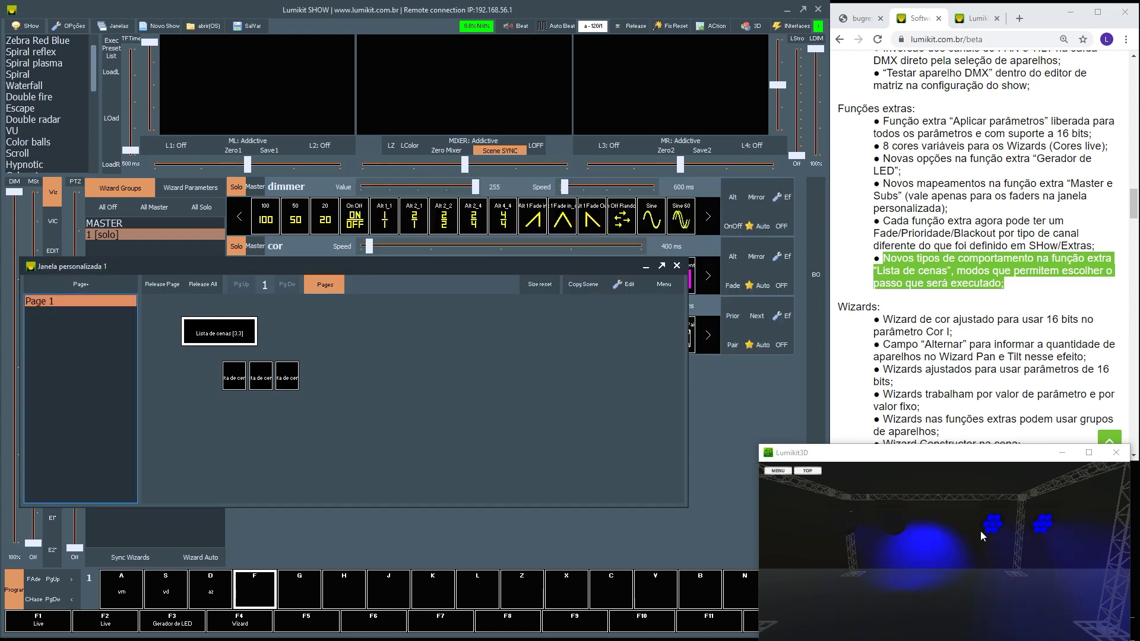
{"action": "left_click", "coordinate": [287, 377]}
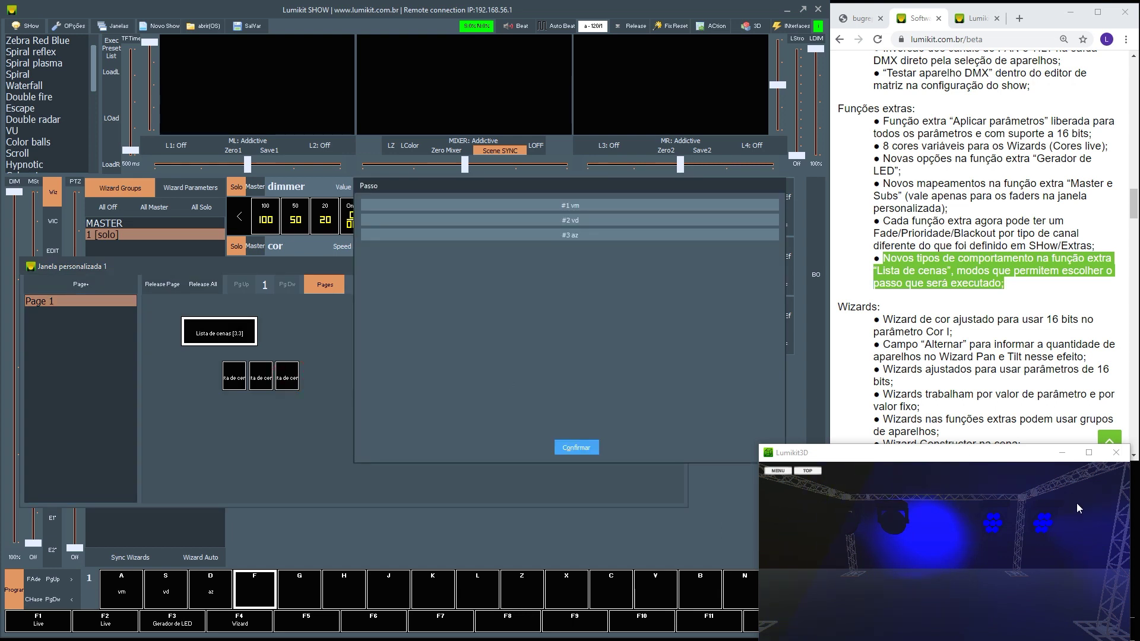
{"action": "left_click", "coordinate": [582, 206]}
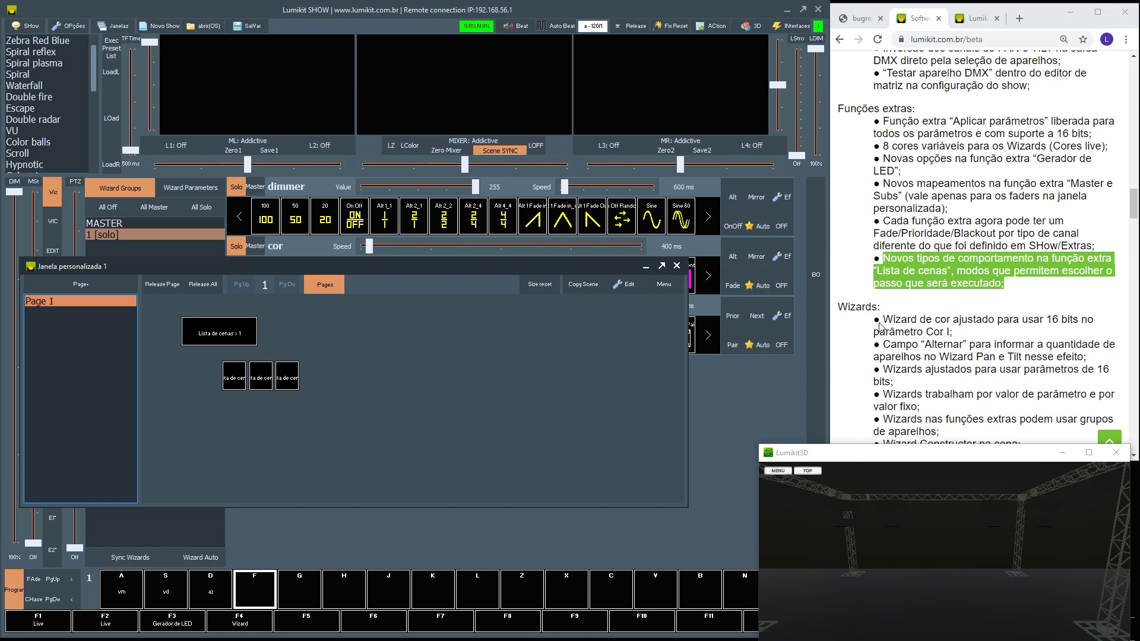
- Highlight the Wizards release note about 16 bits in the Cor I parameter, and move the Lumikit3D window up to read the following notes
{"action": "left_click_drag", "start_coordinate": [884, 321], "coordinate": [1027, 338]}
{"action": "left_click_drag", "start_coordinate": [964, 450], "coordinate": [964, 414]}
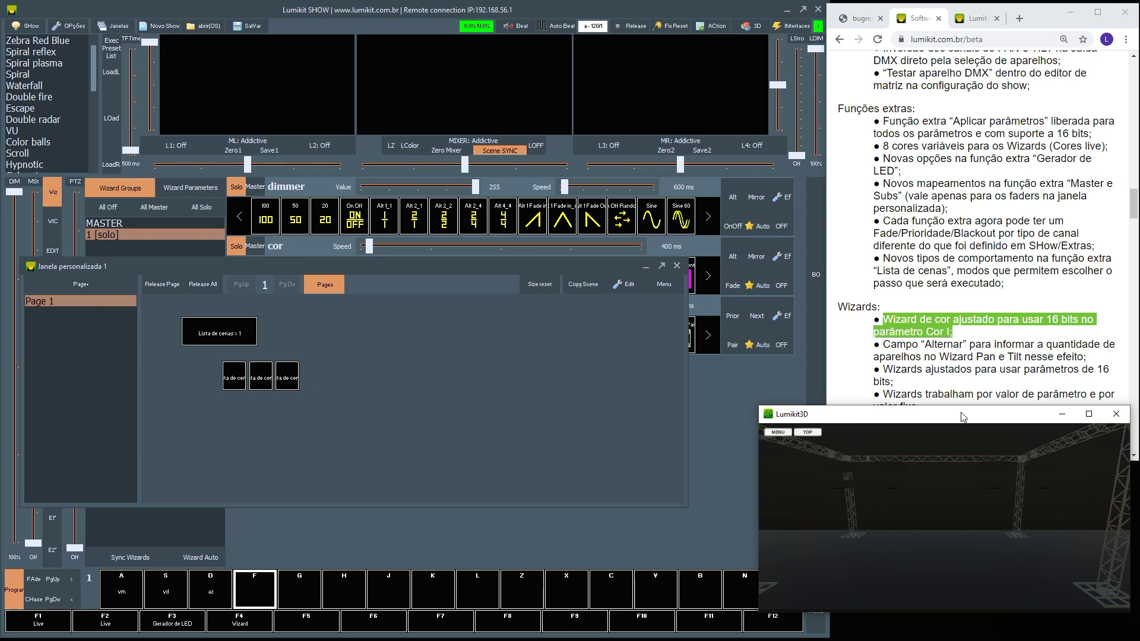
{"action": "scroll", "coordinate": [970, 366], "scroll_direction": "down", "scroll_amount": 4}
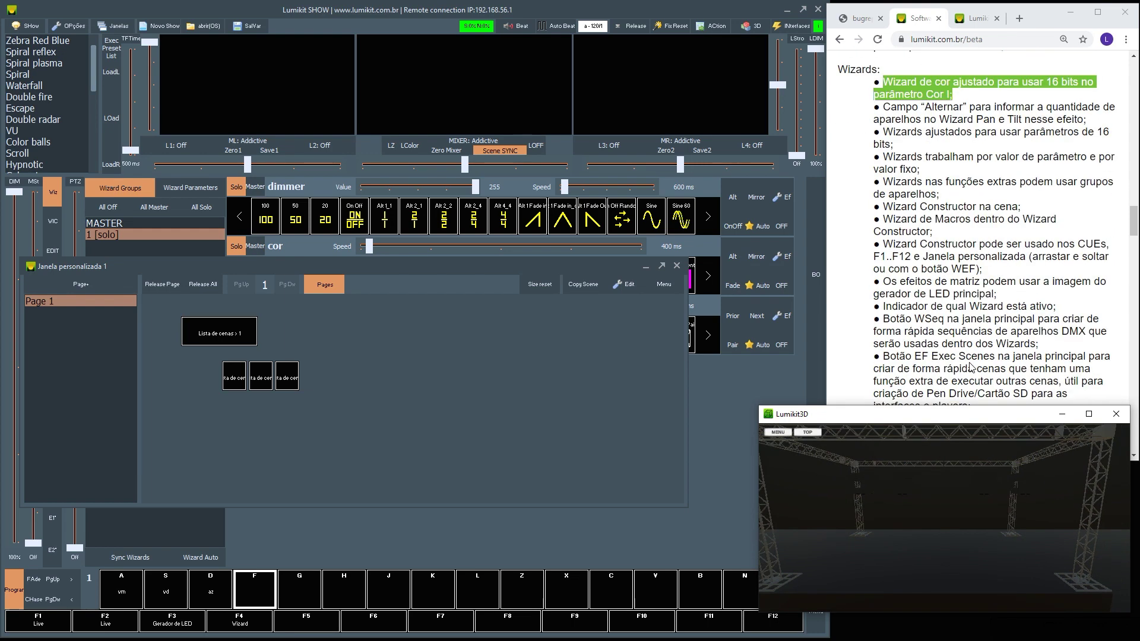